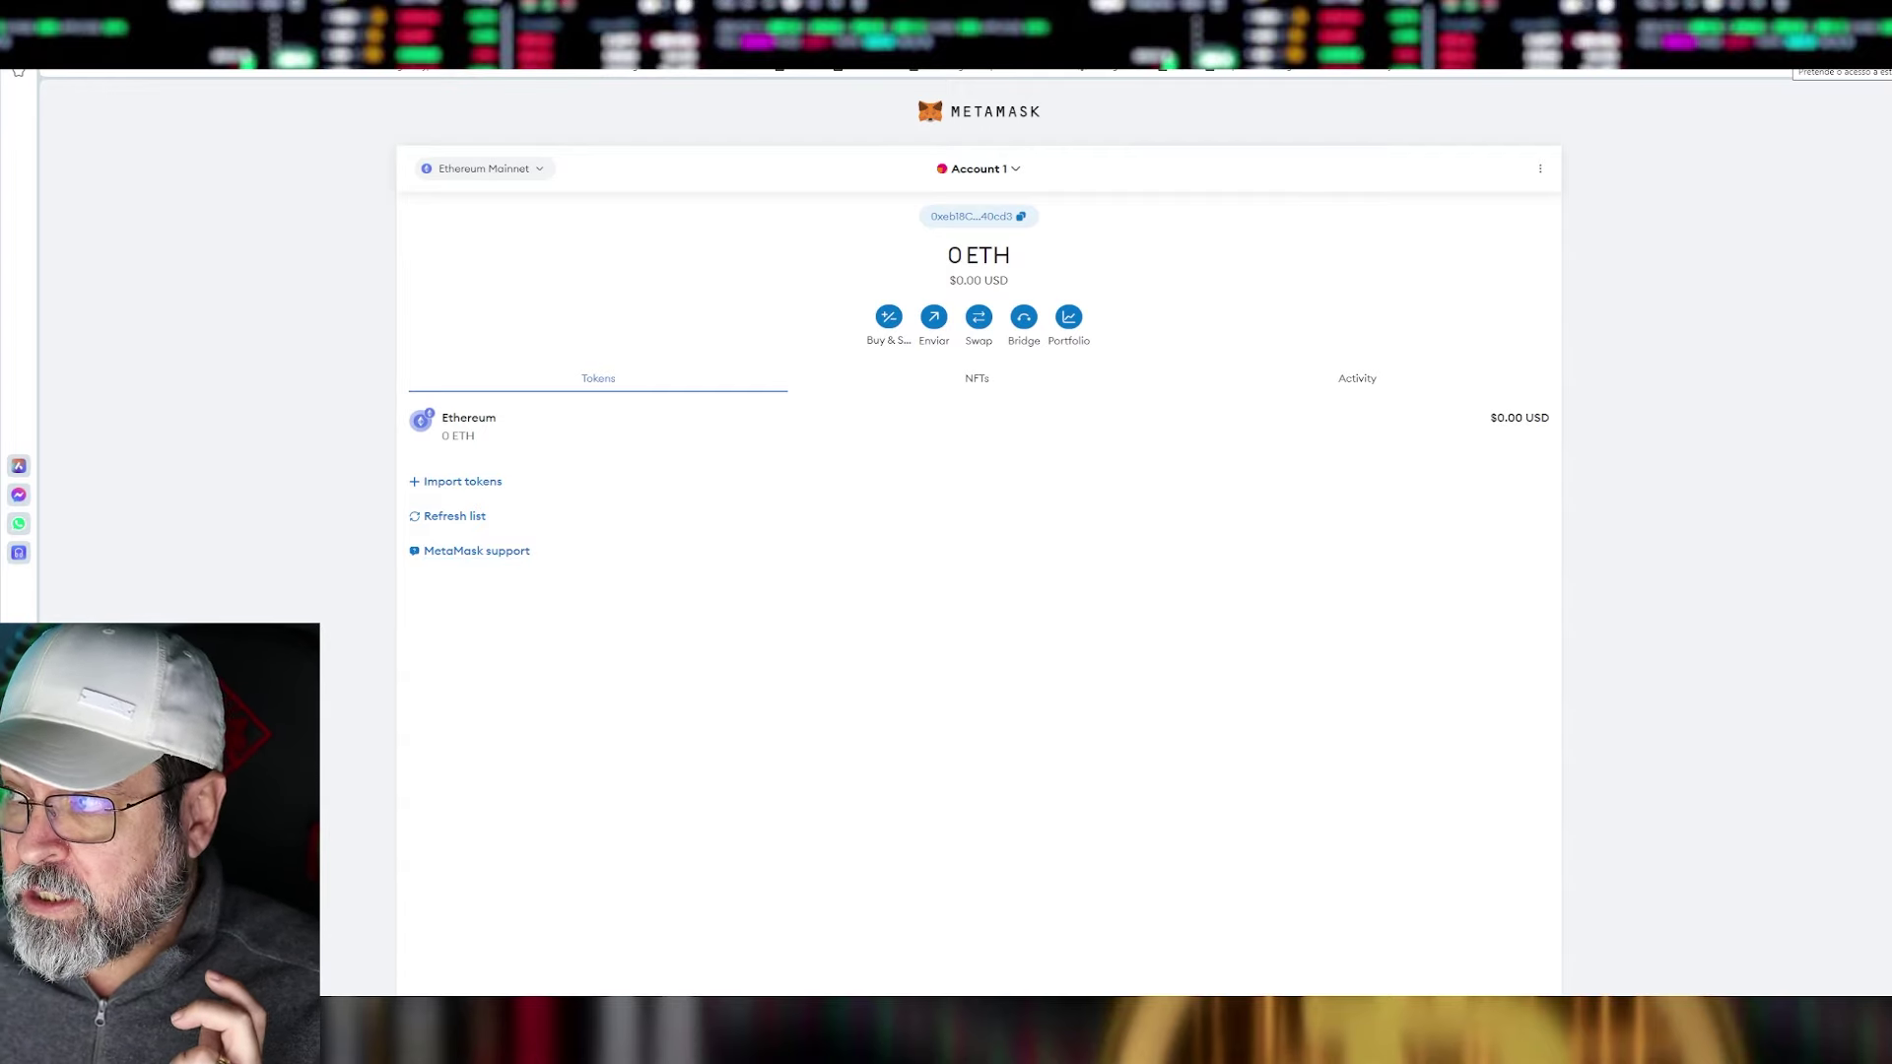
# - Open the MetaMask extension popup and dismiss its What's new notice and the three introductory tips
pyautogui.click(1798, 49)
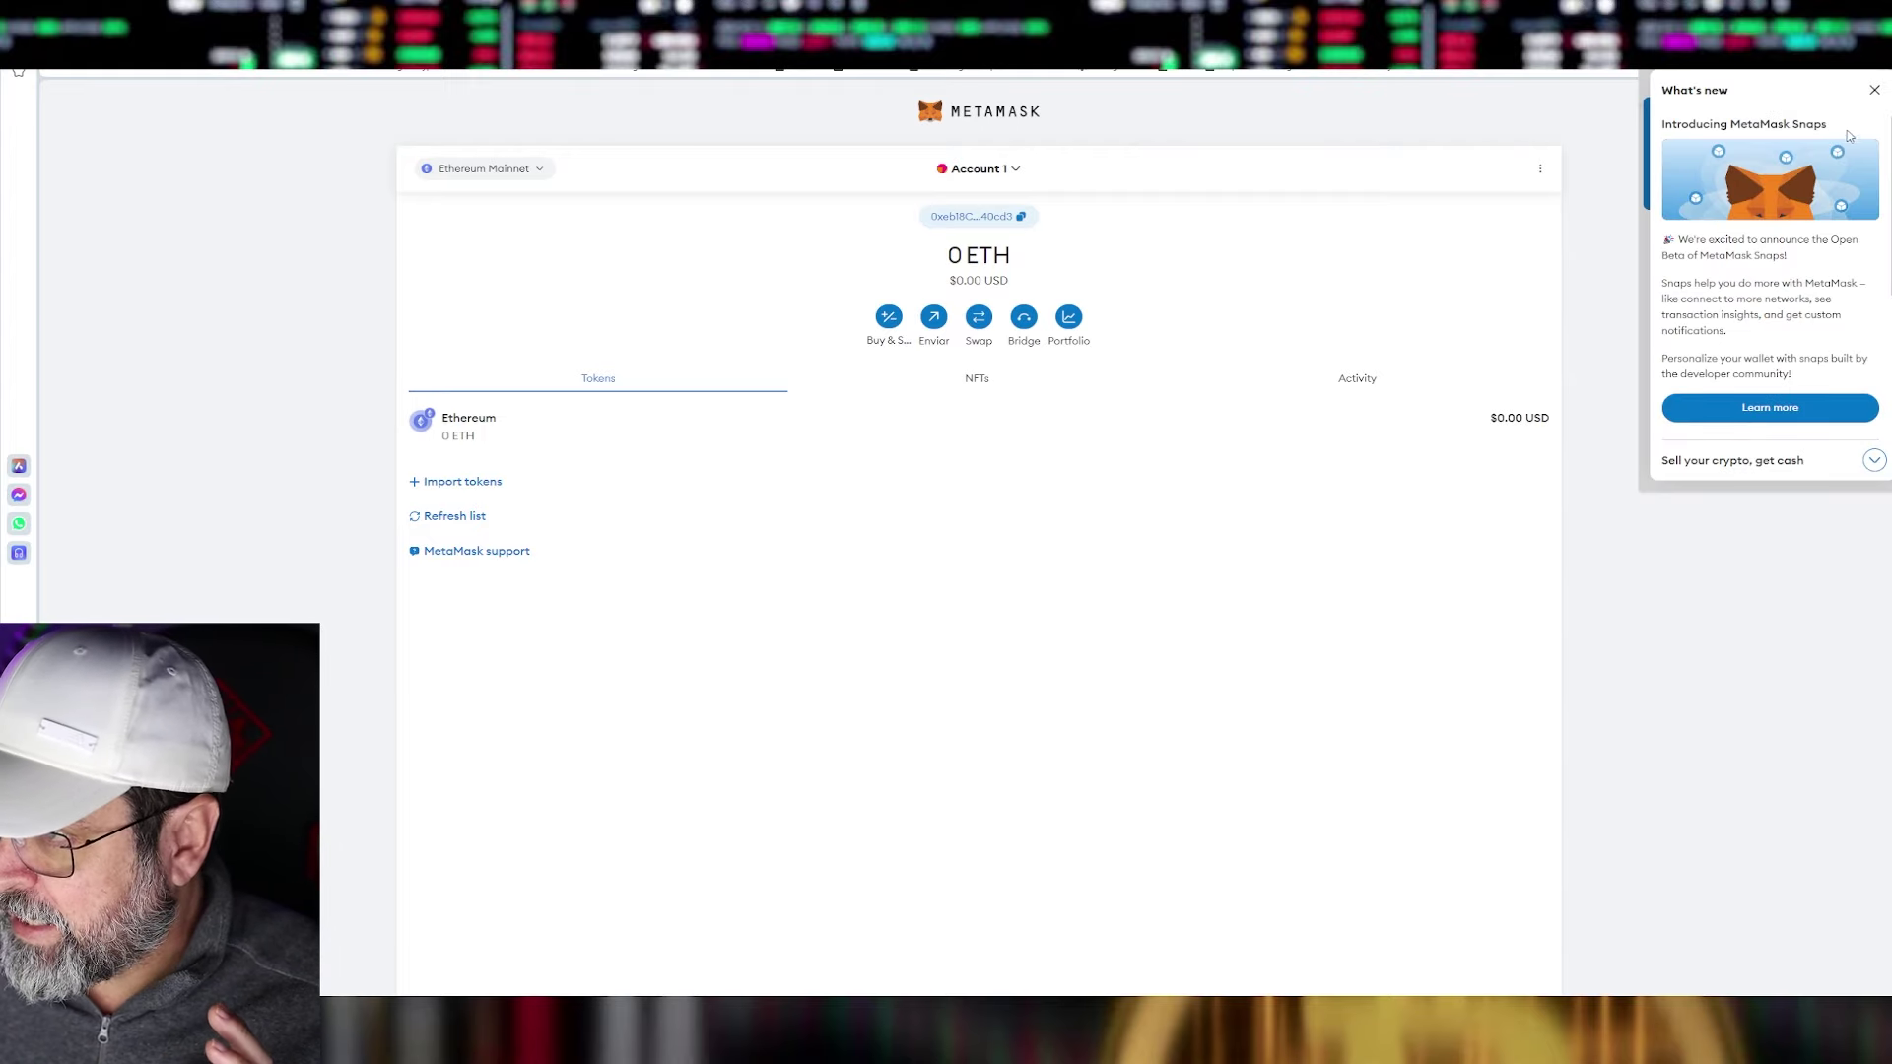
pyautogui.click(1874, 91)
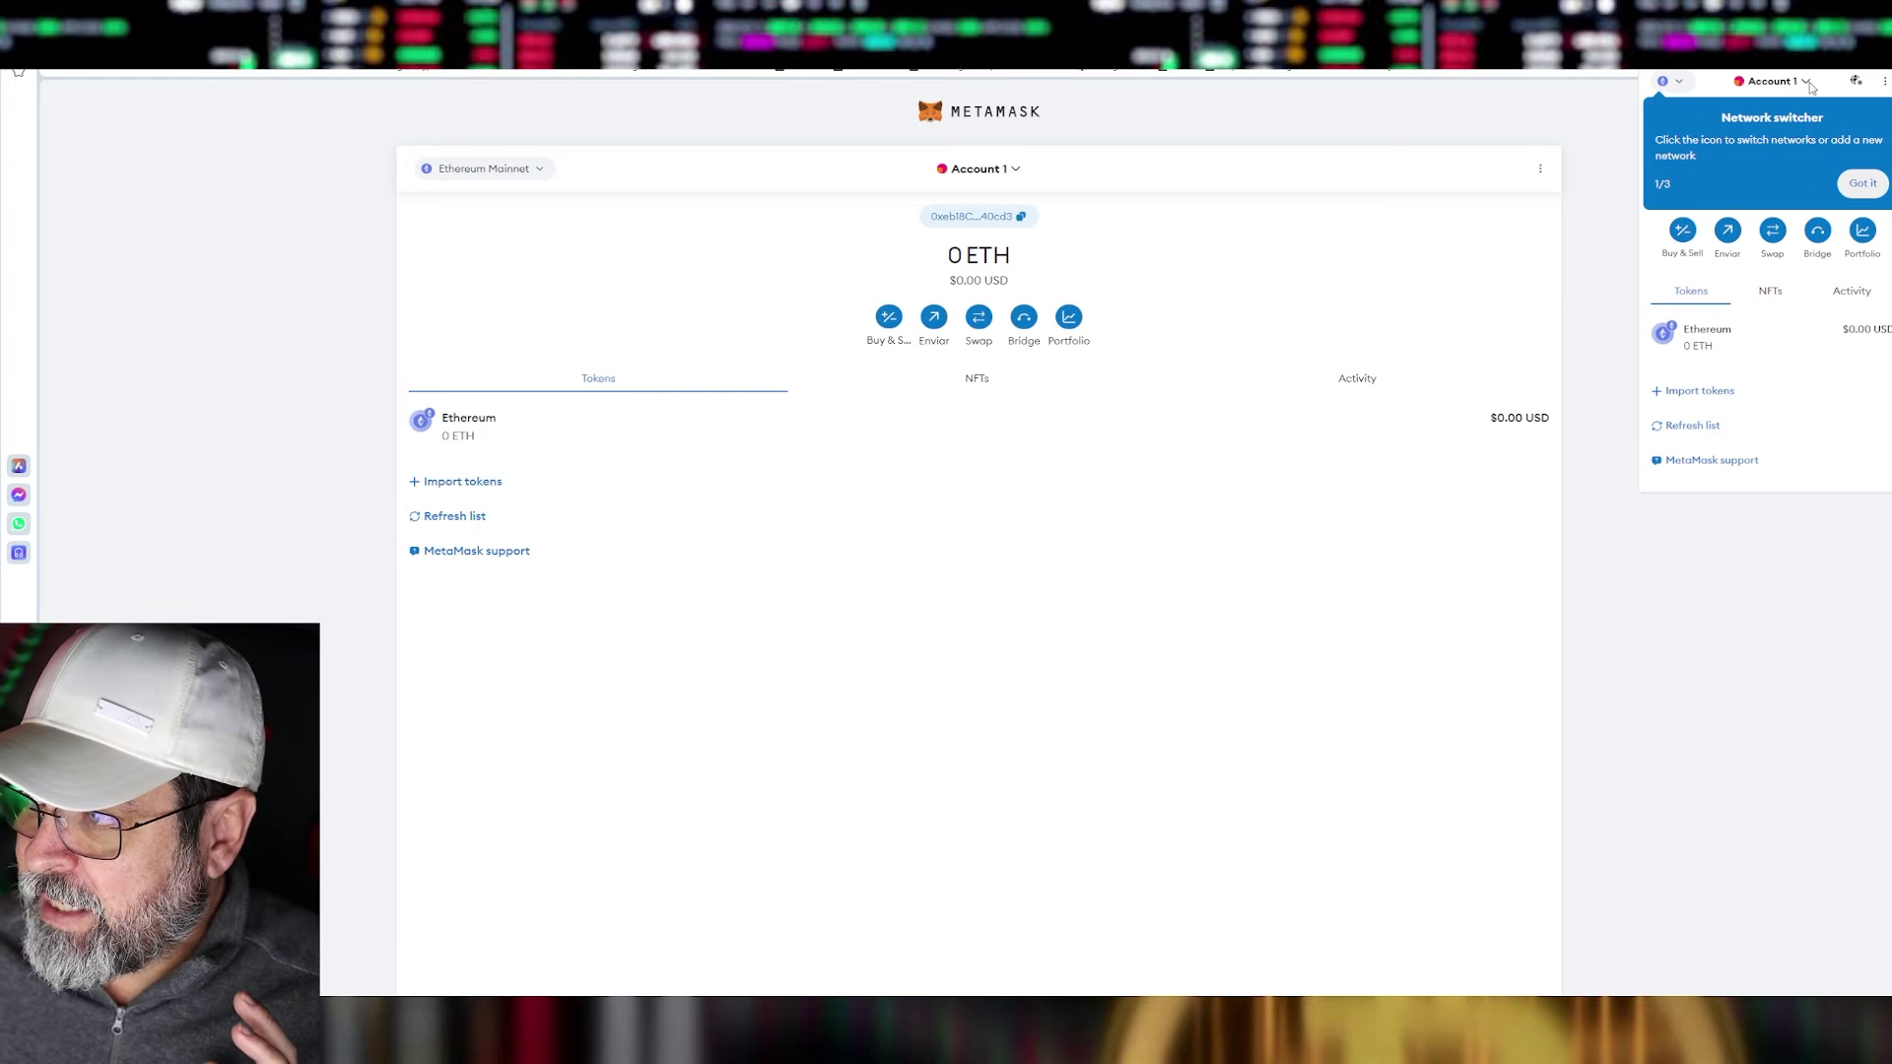
pyautogui.click(1859, 184)
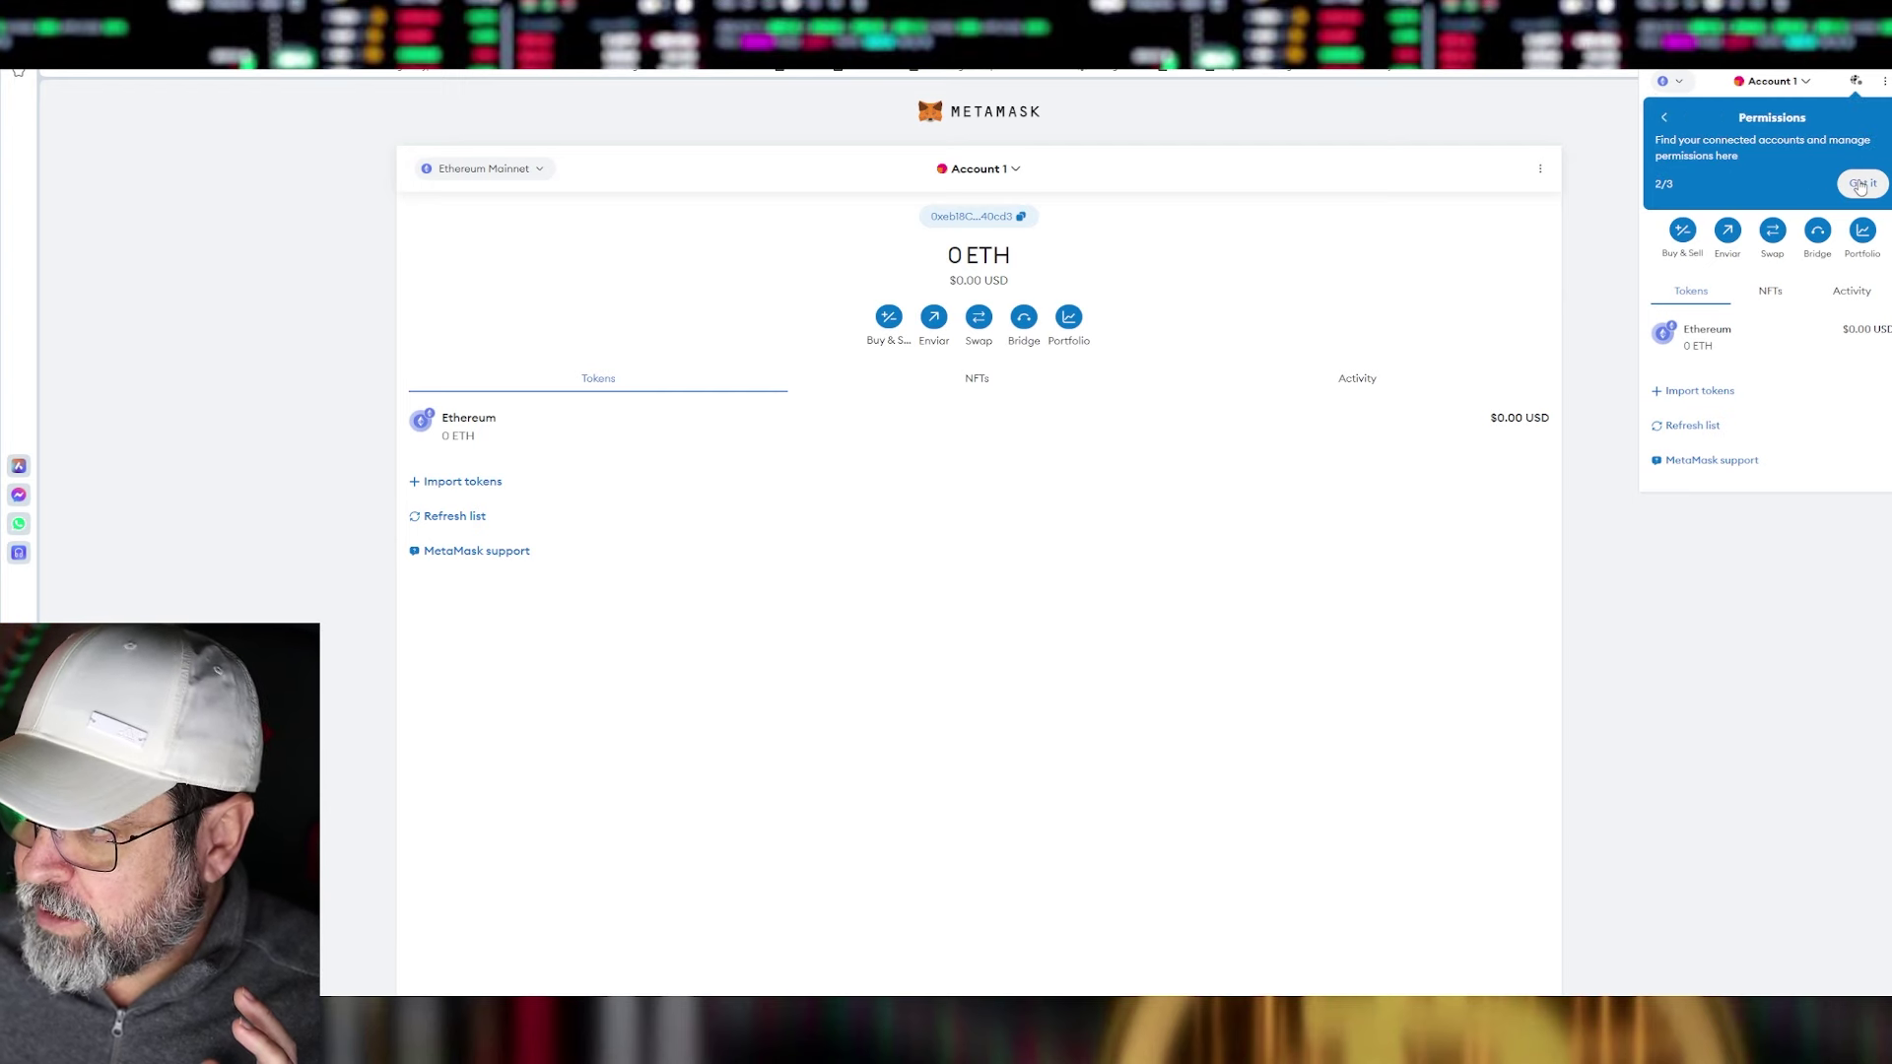
pyautogui.click(1859, 185)
pyautogui.click(1859, 185)
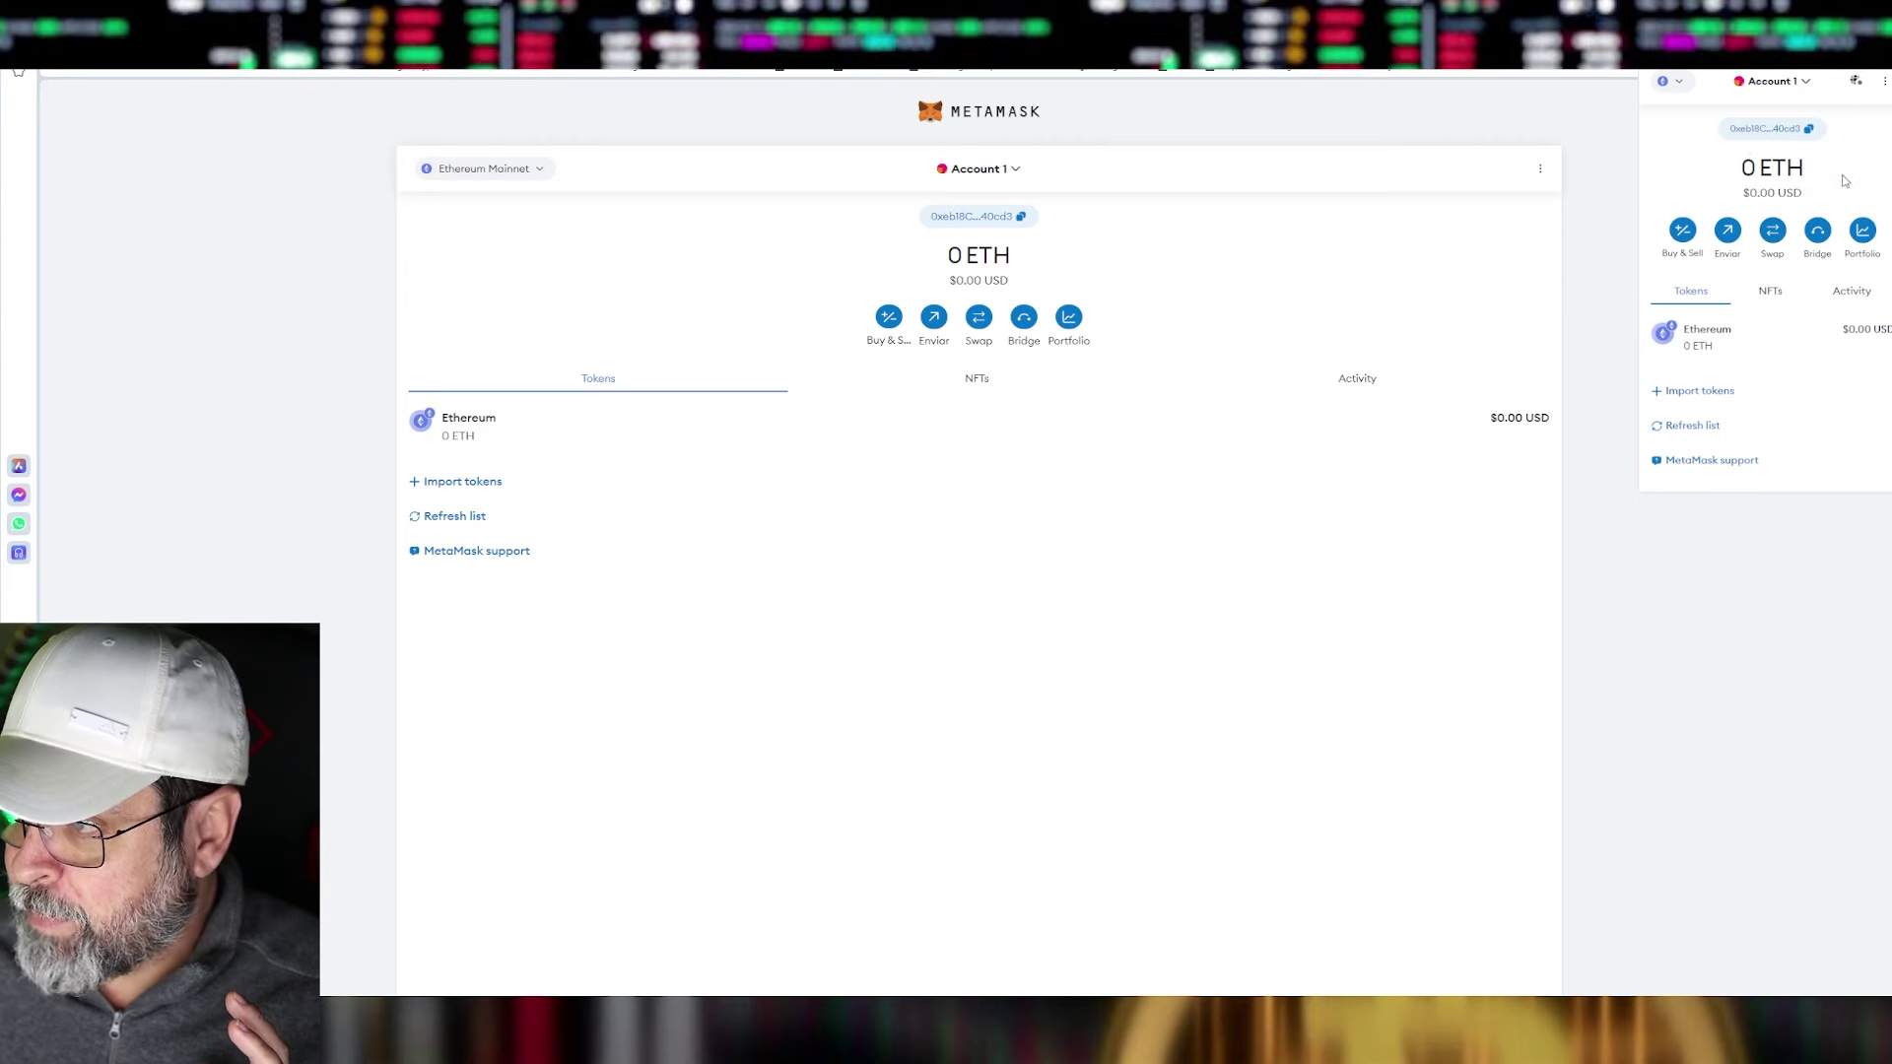
# - Add a new wallet account named "Testes airdrop" and close the extension popup
pyautogui.click(1812, 83)
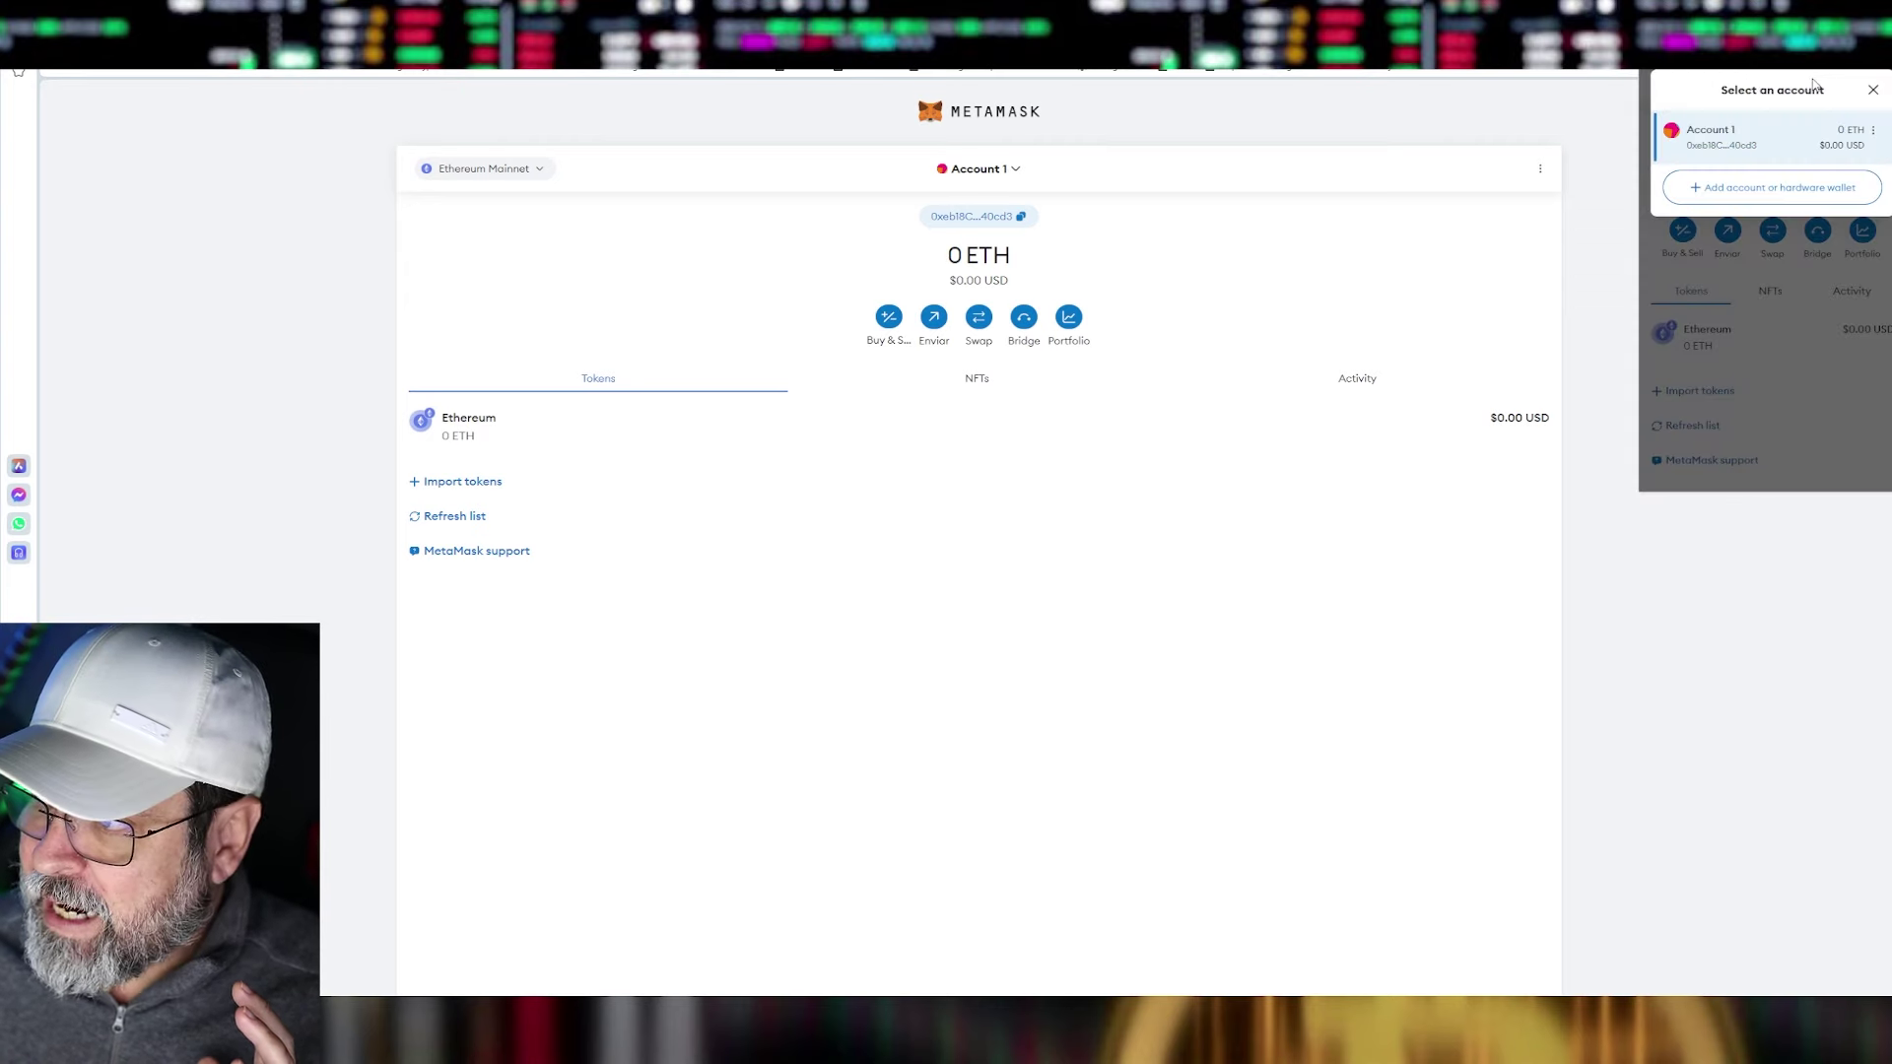
pyautogui.click(1727, 190)
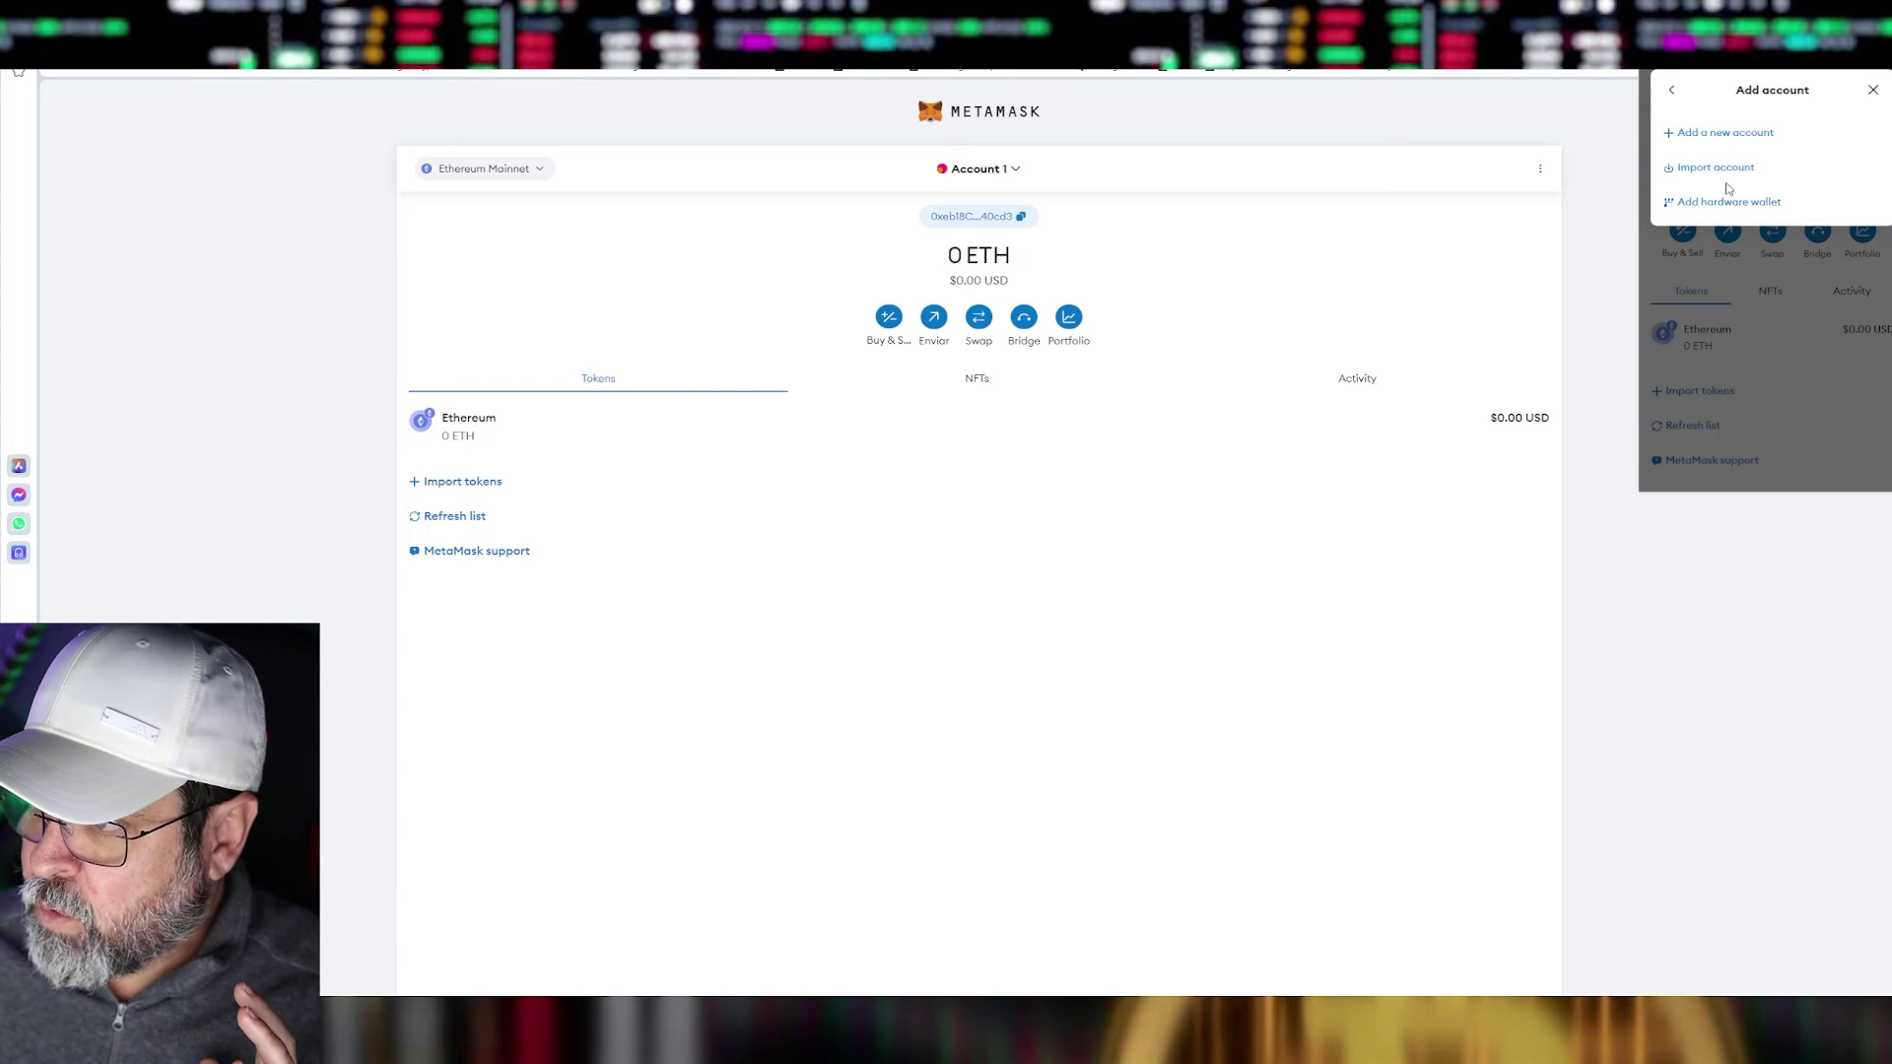
pyautogui.click(1698, 138)
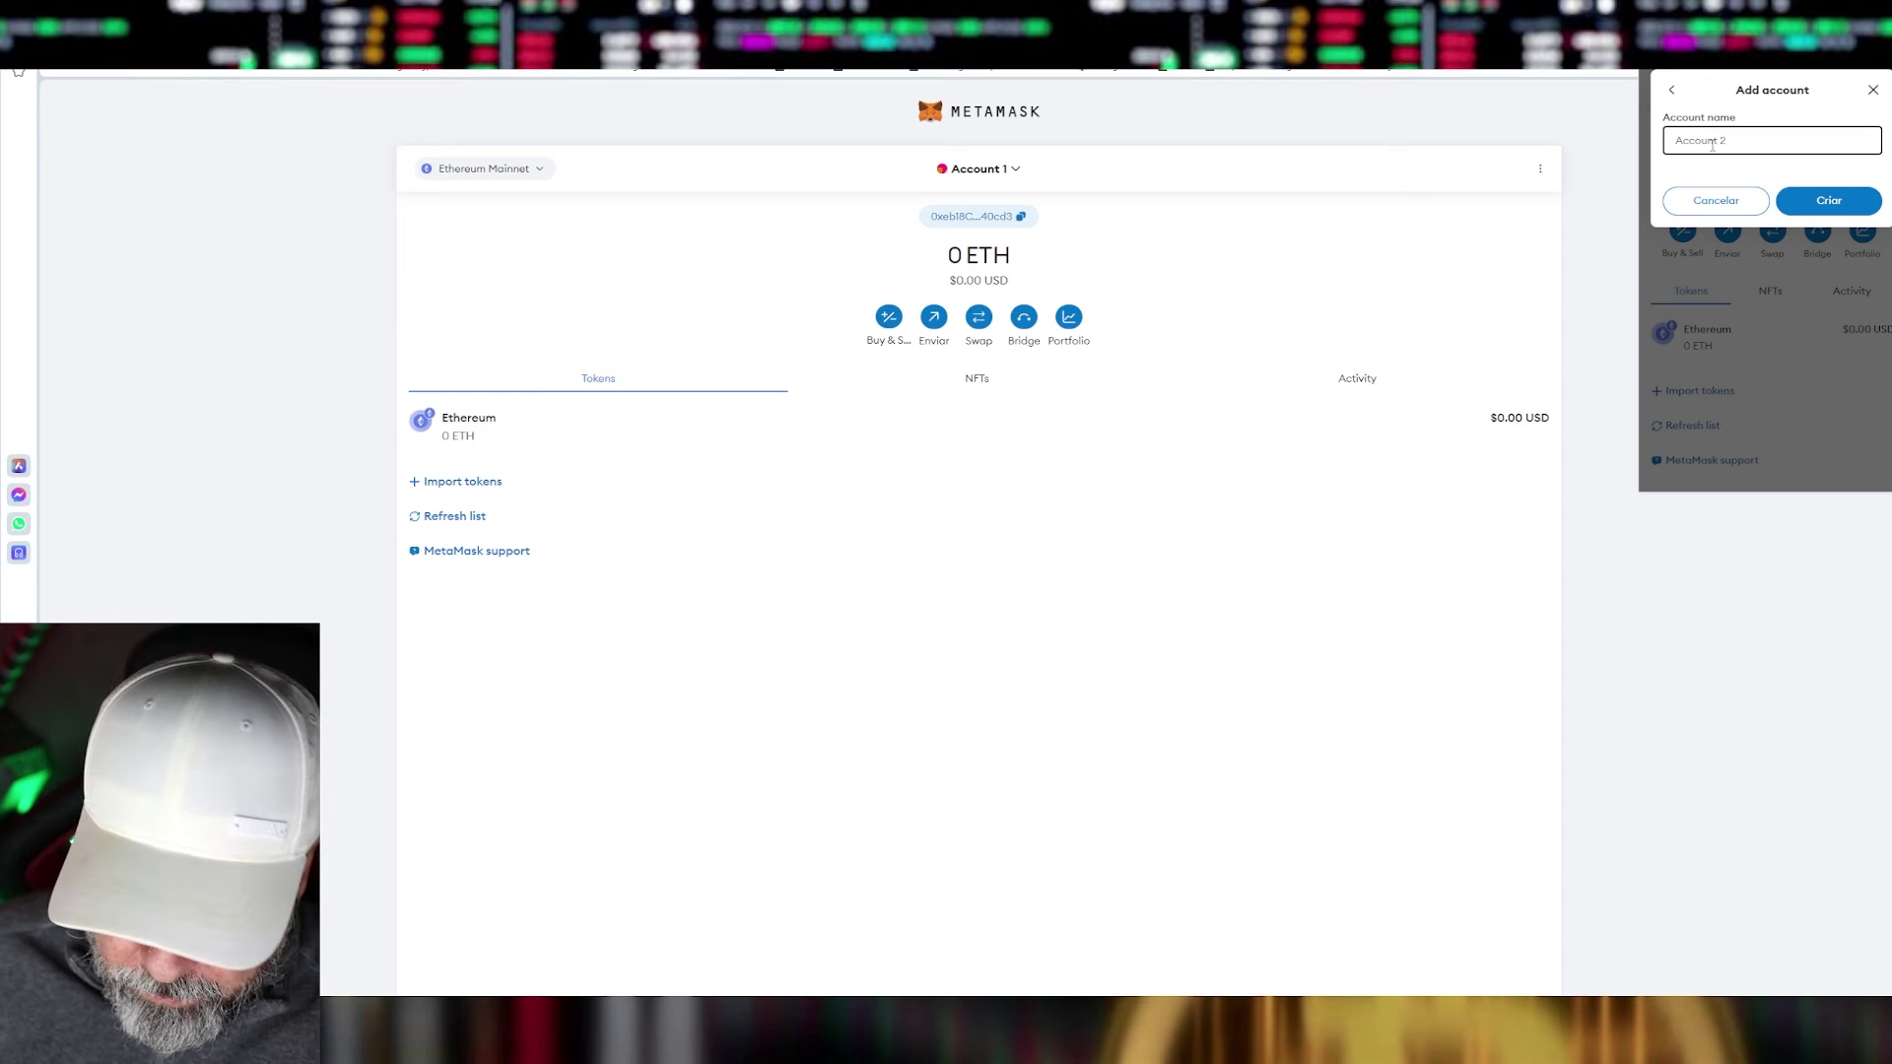
pyautogui.write('Testes')
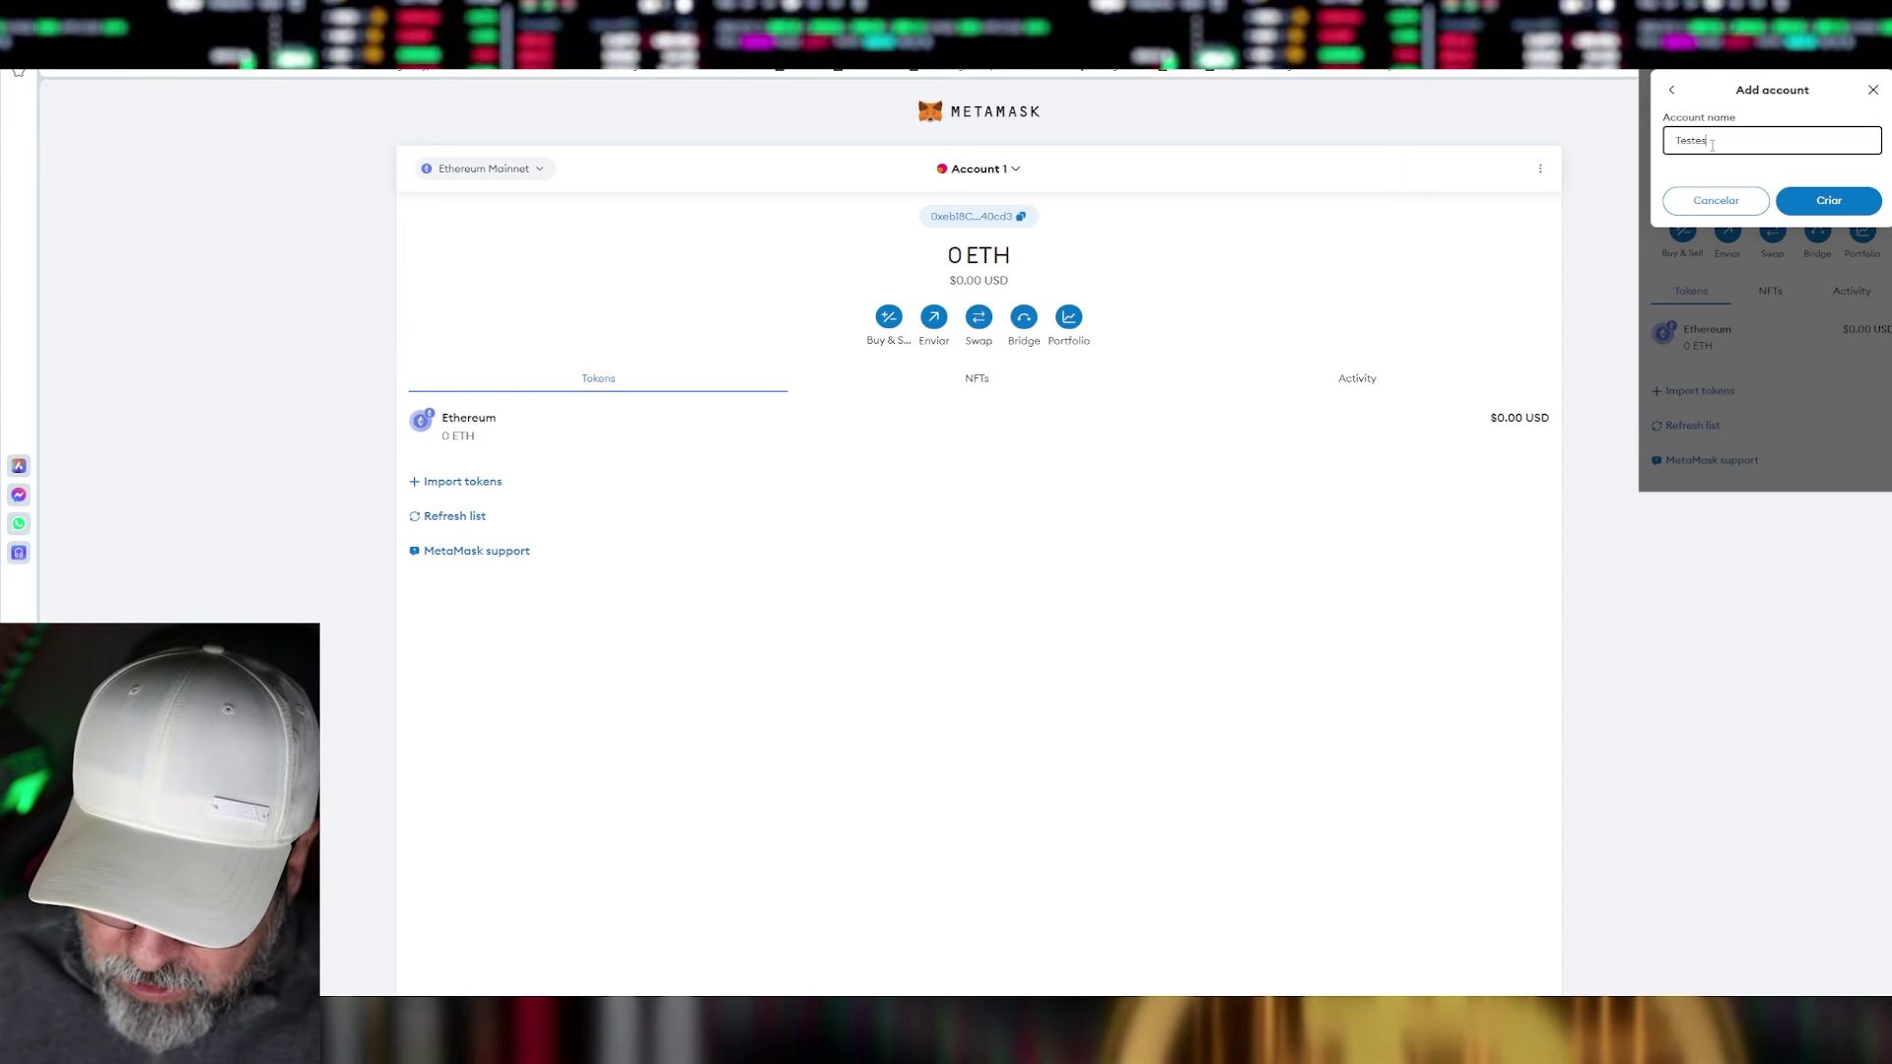
pyautogui.write(' airdrop')
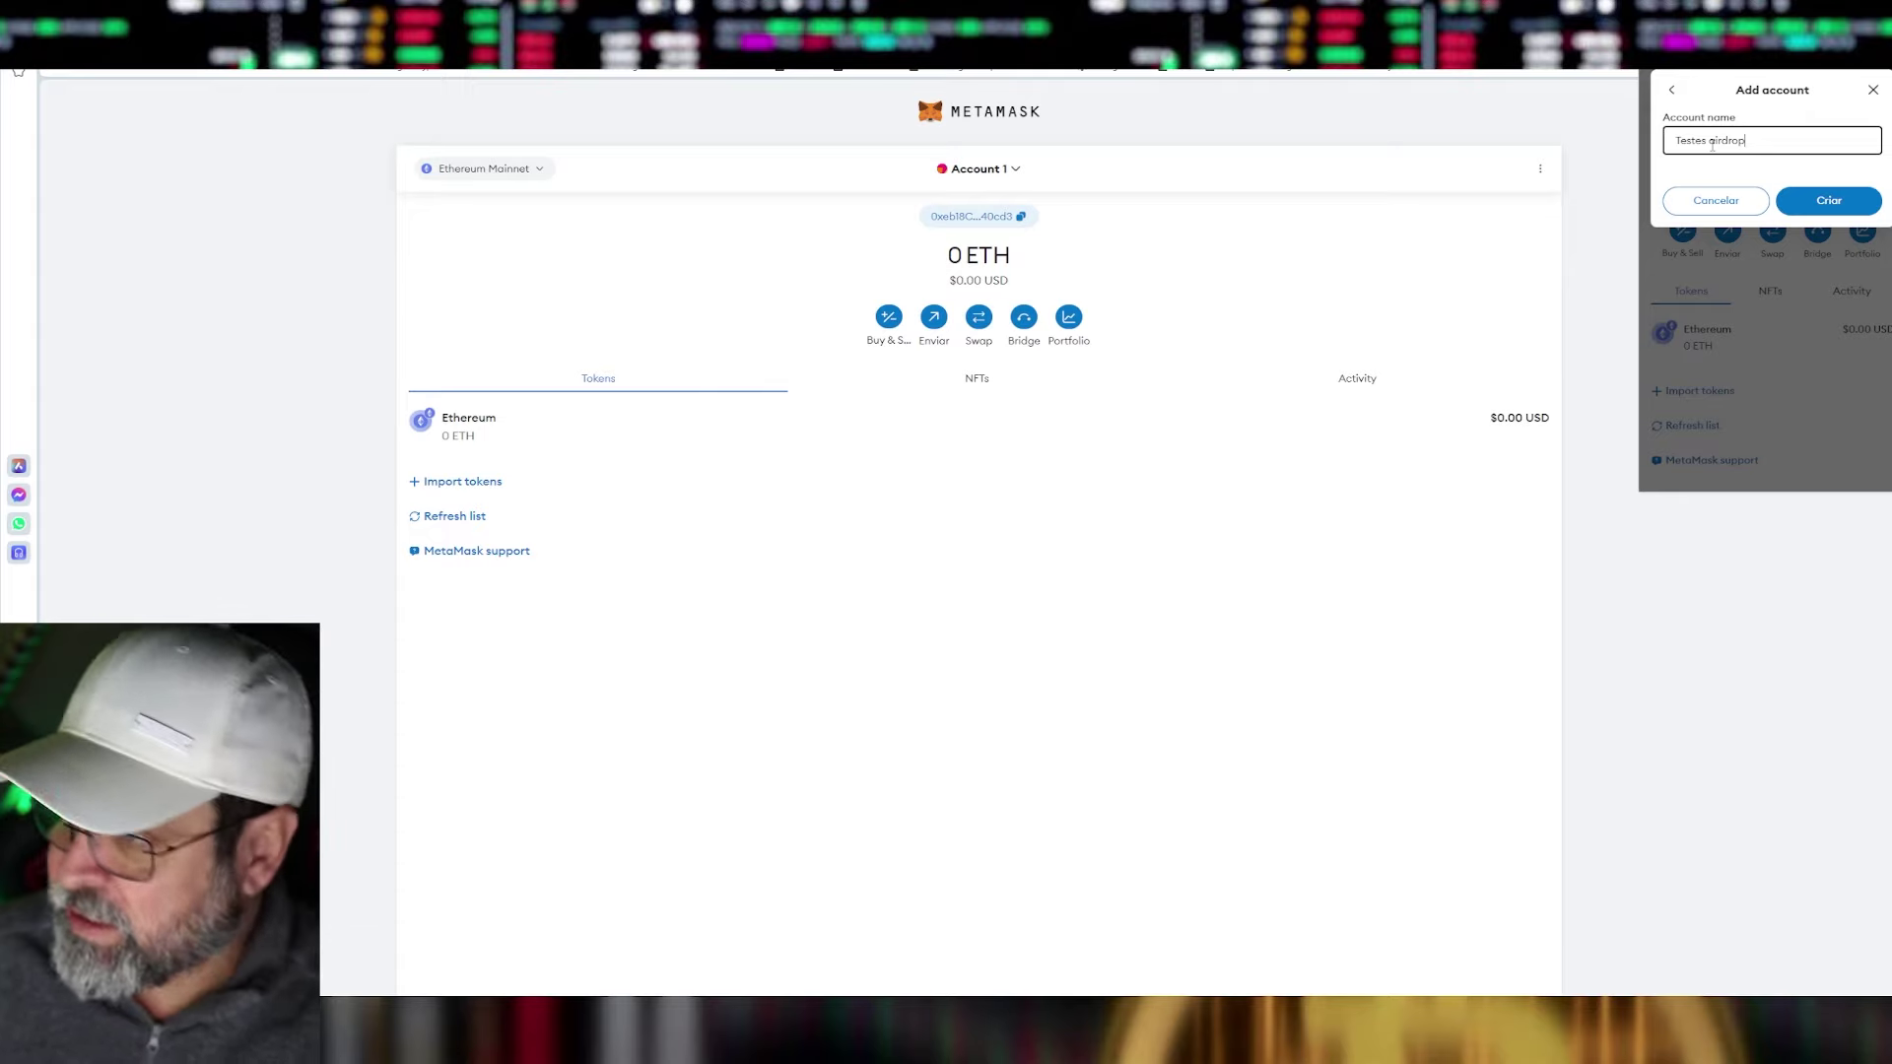
pyautogui.click(1827, 205)
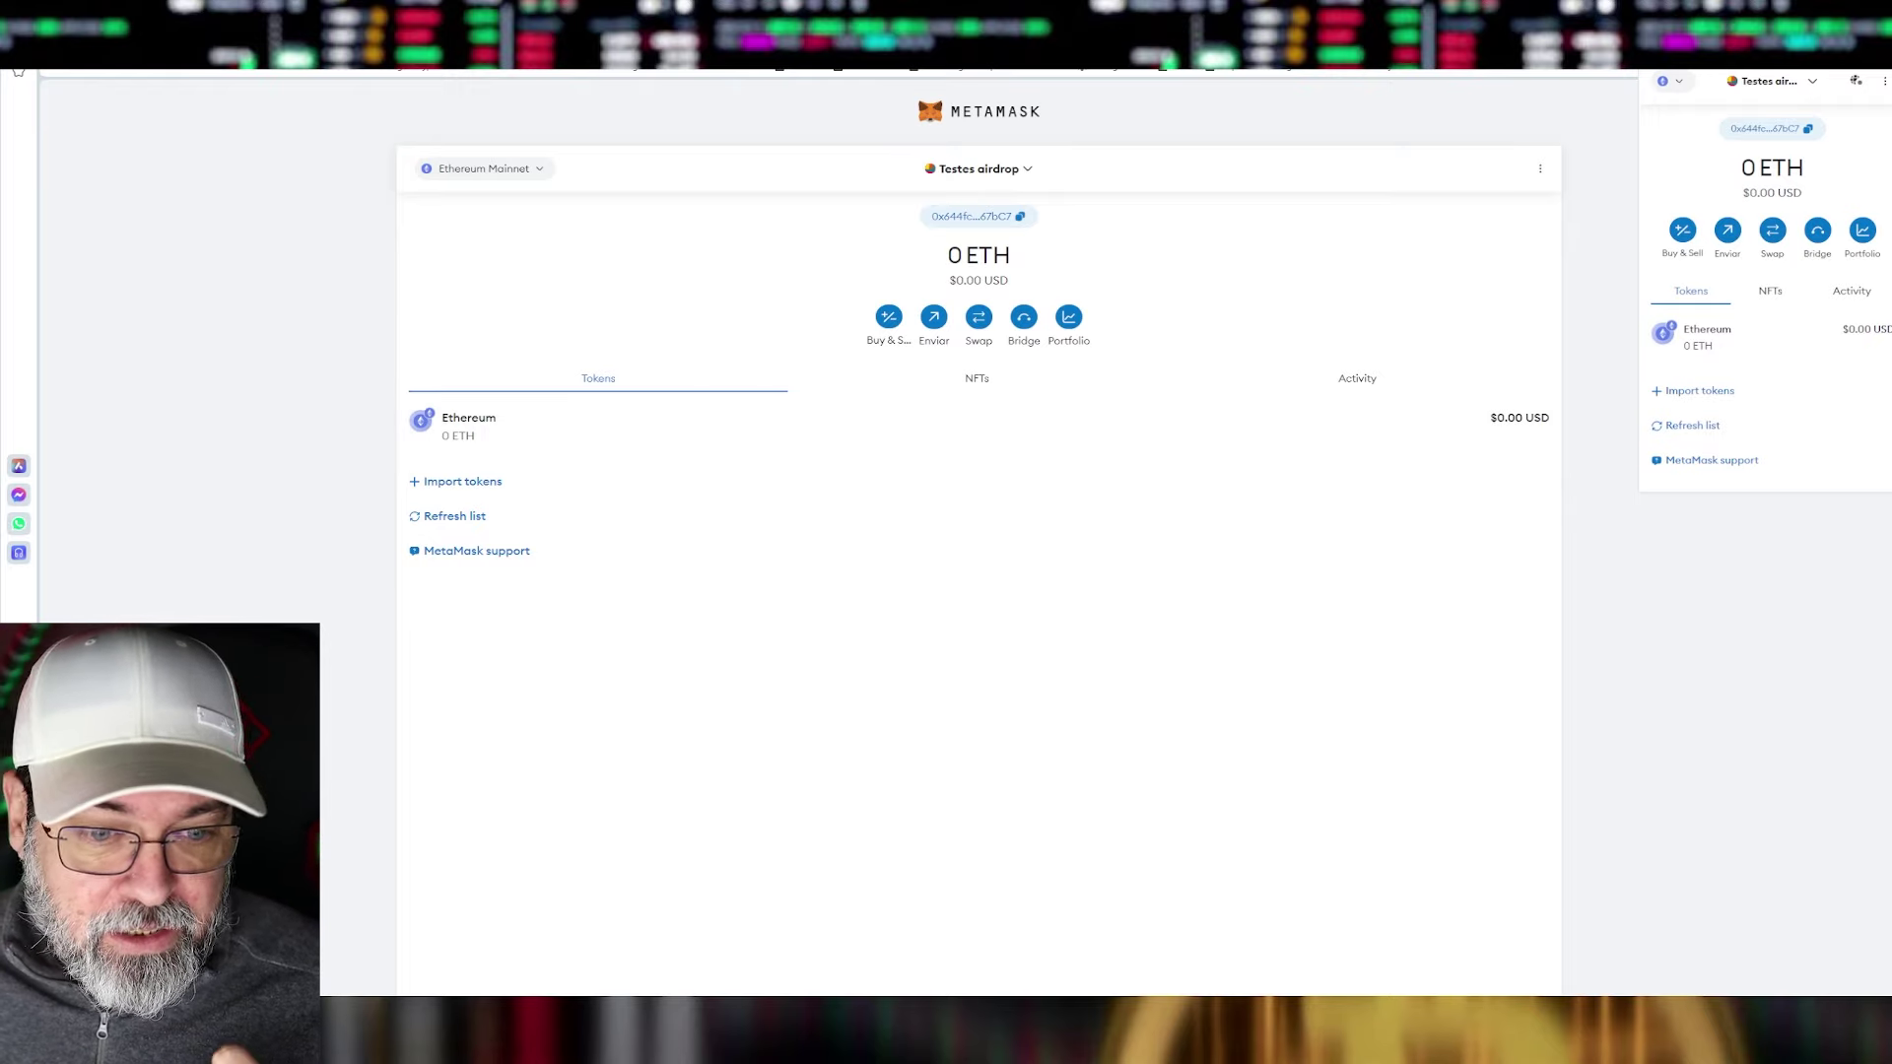
pyautogui.click(201, 576)
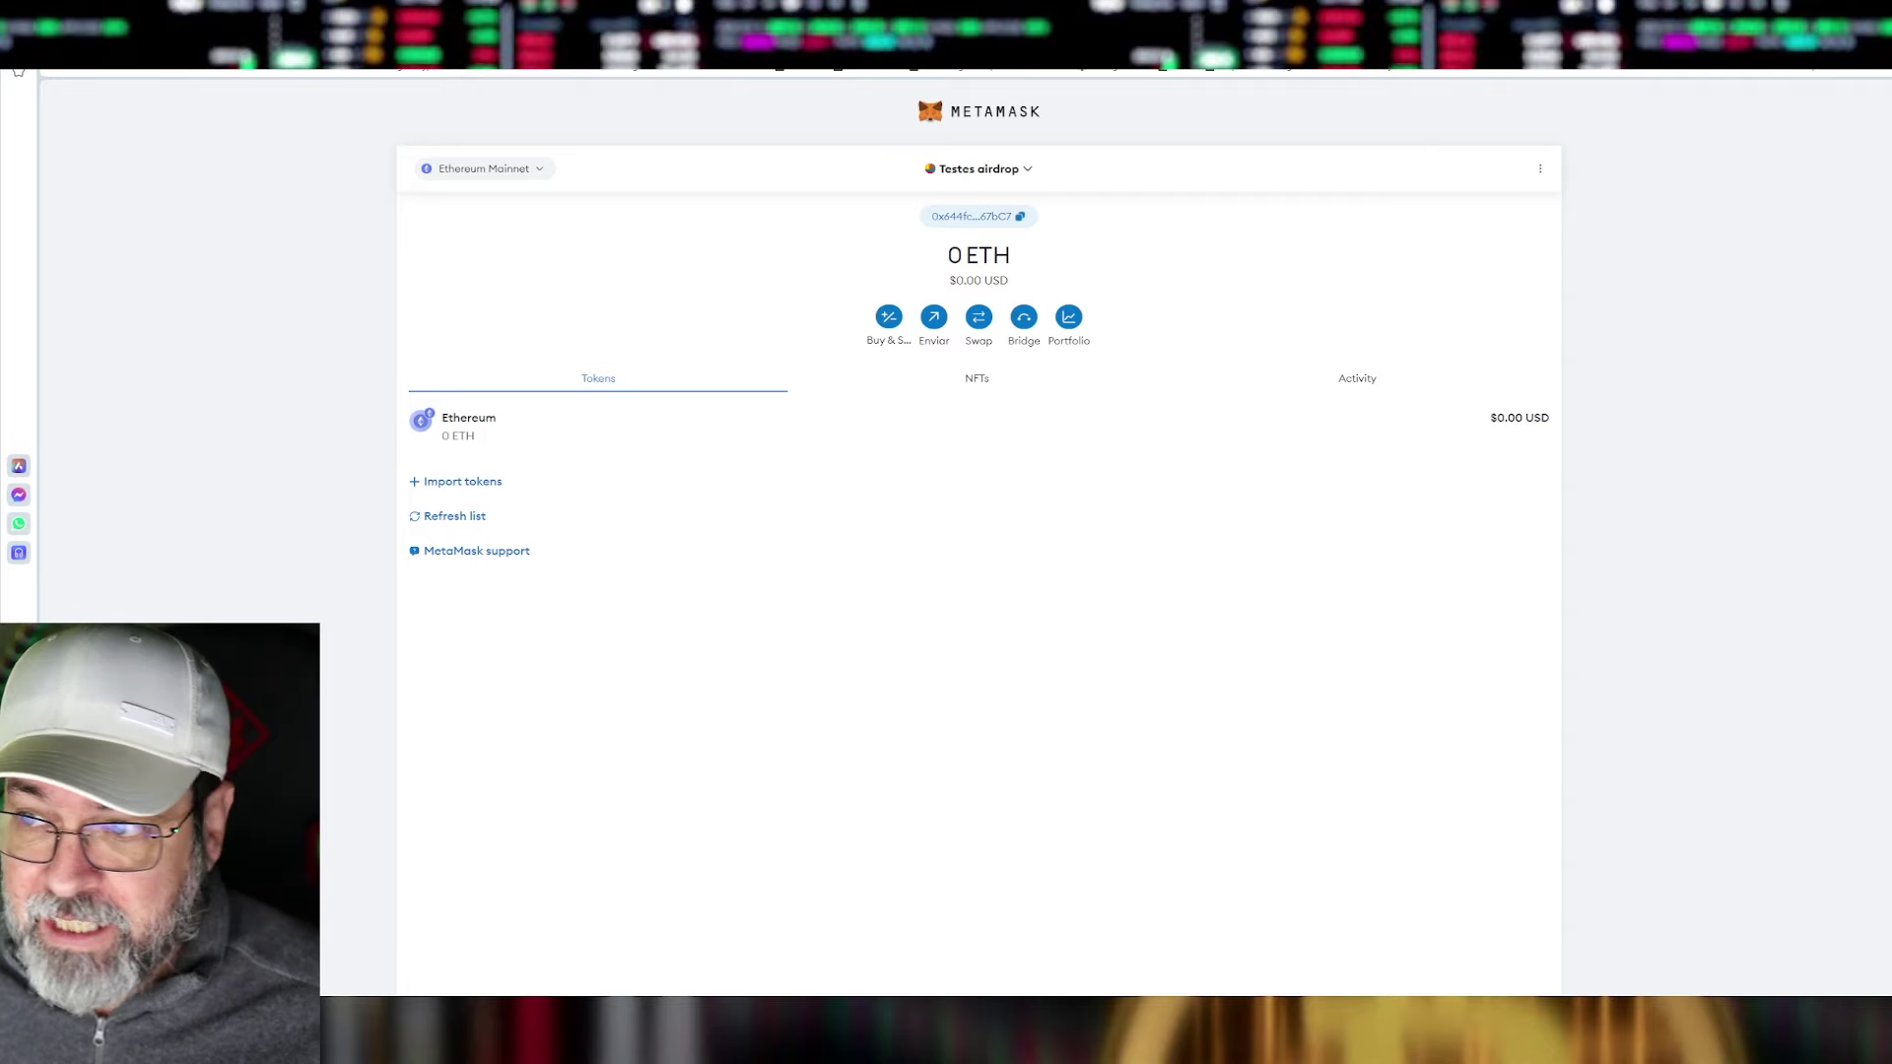
pyautogui.click(1858, 45)
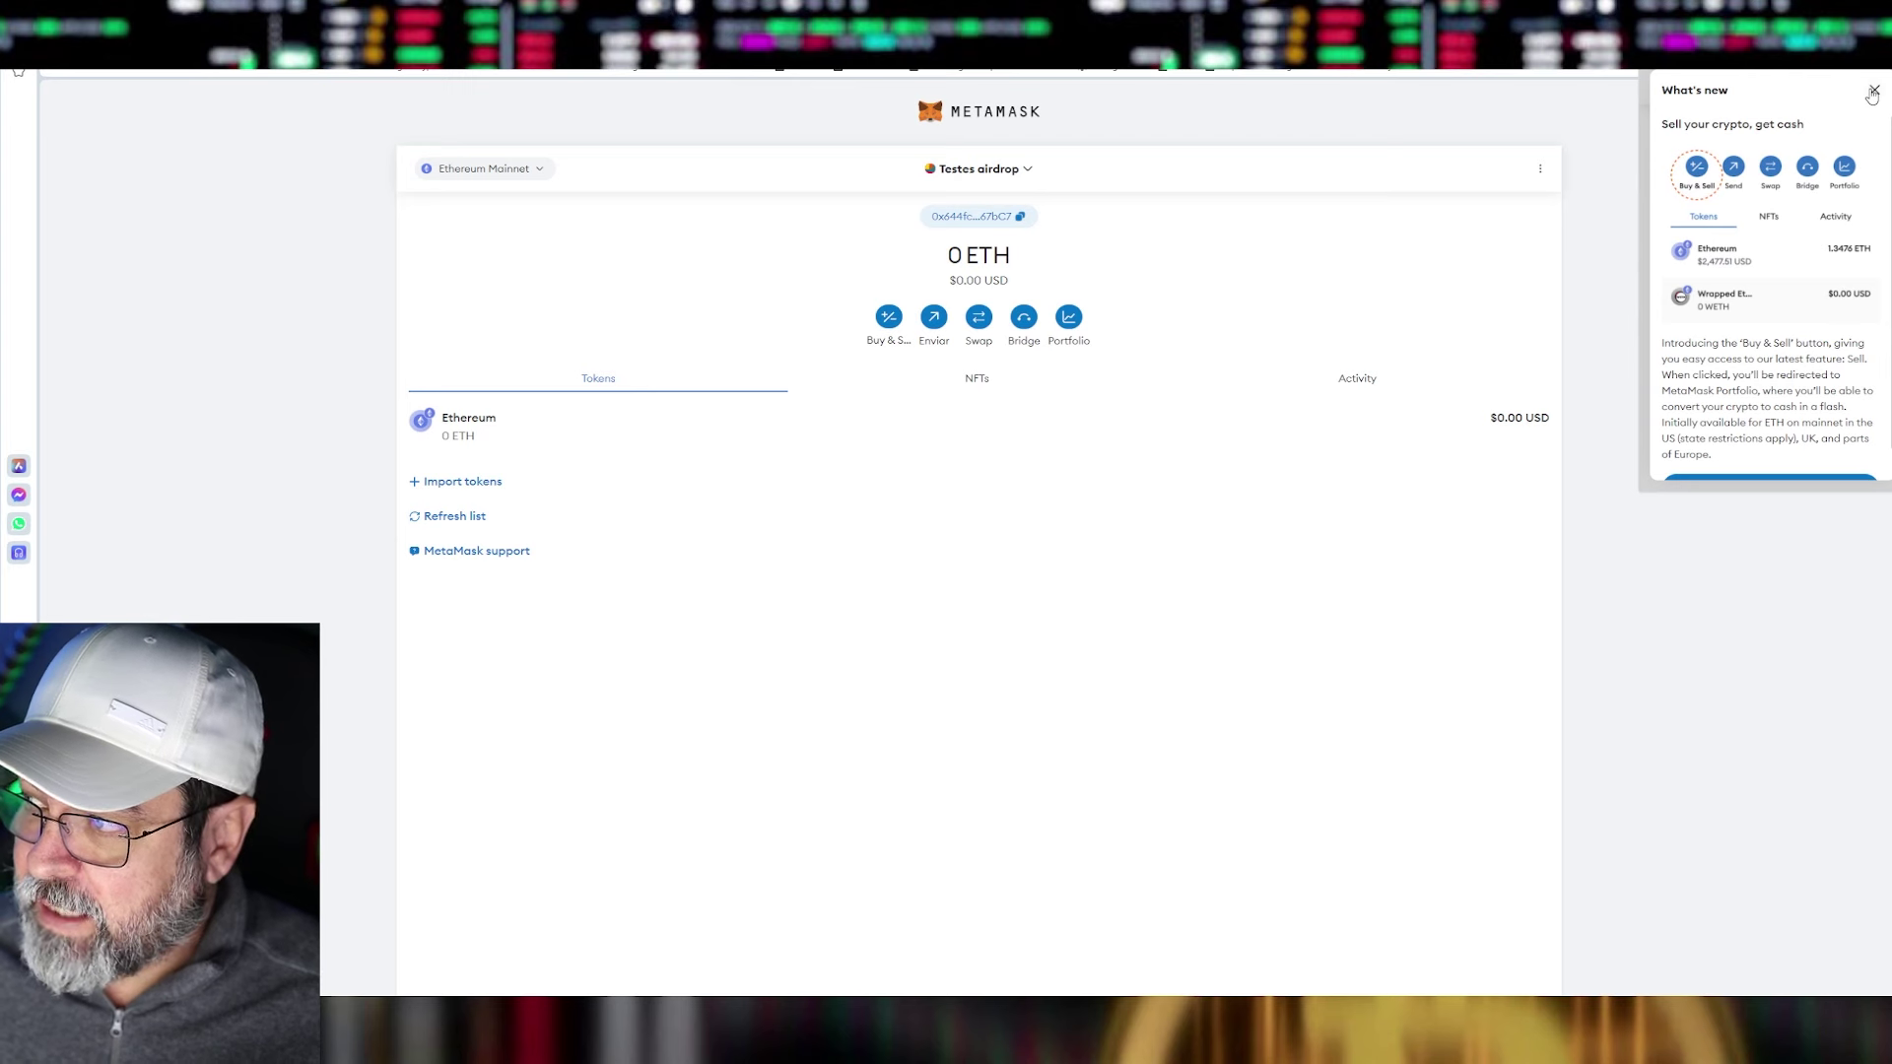
pyautogui.click(1874, 90)
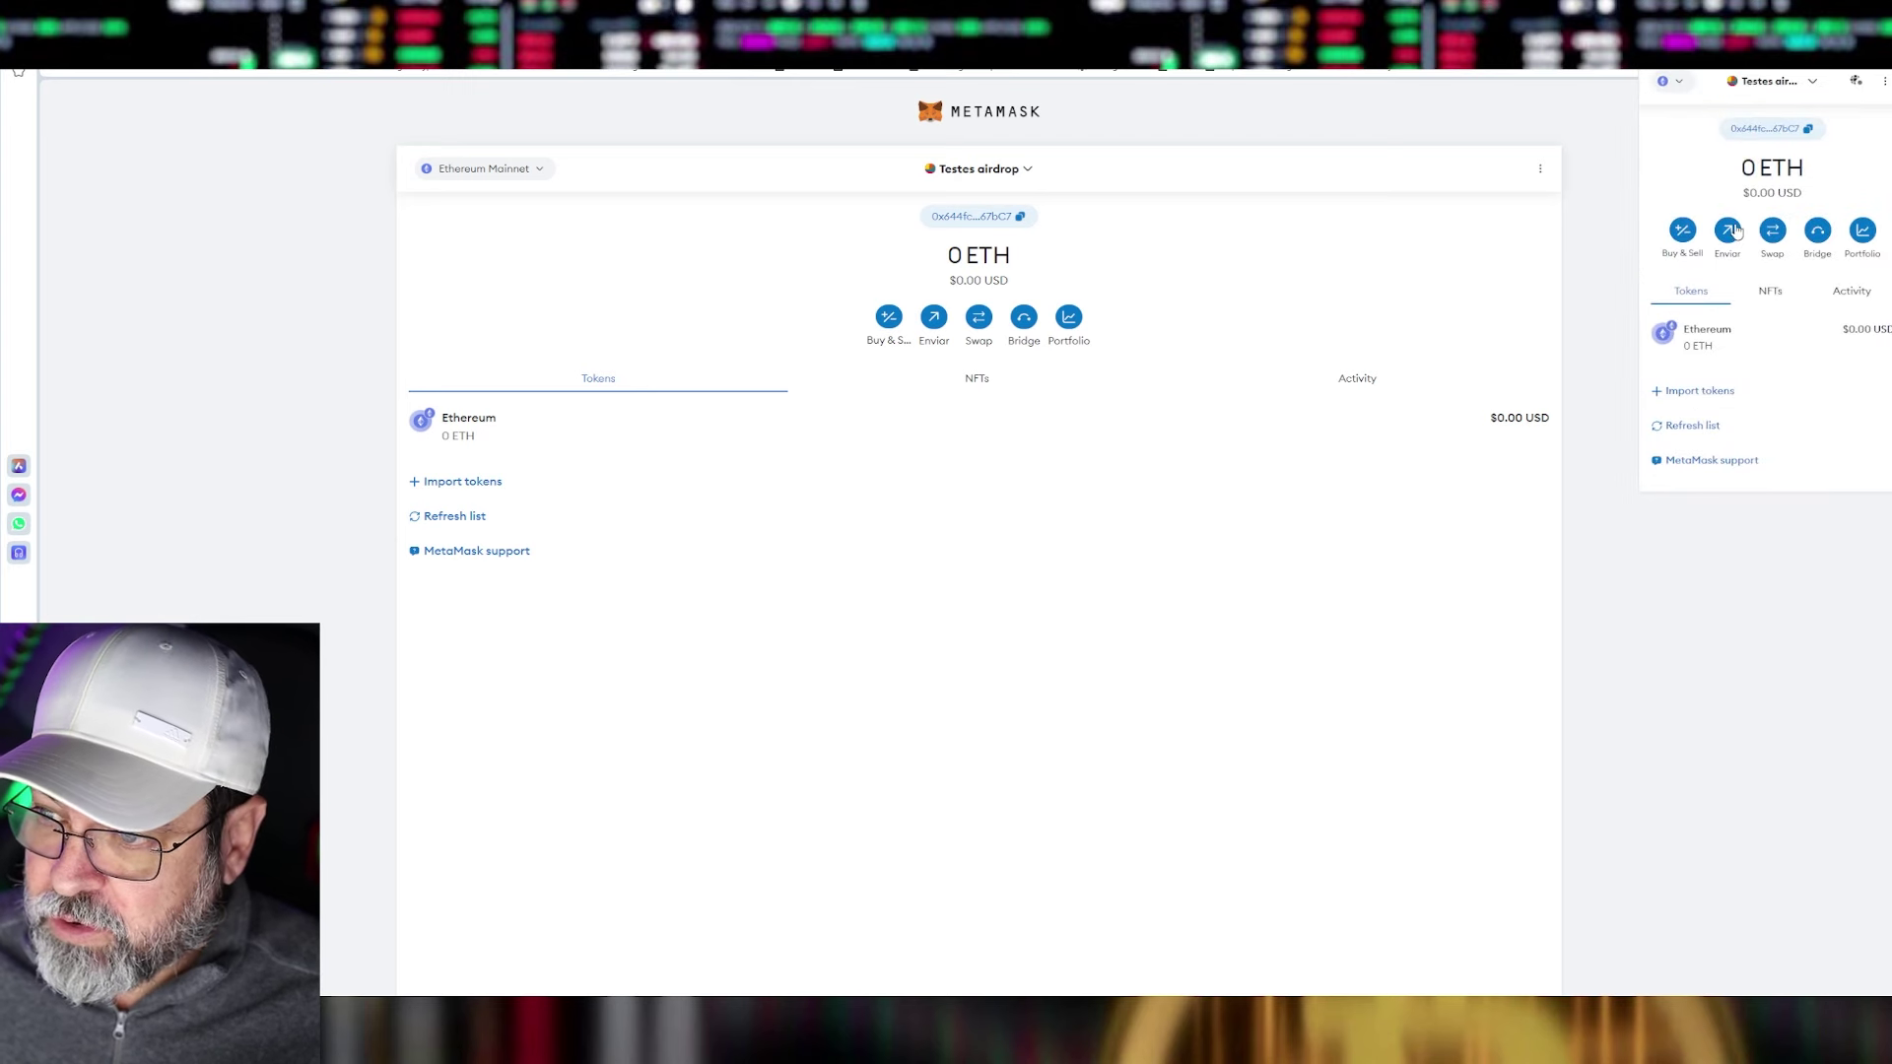
pyautogui.click(1879, 86)
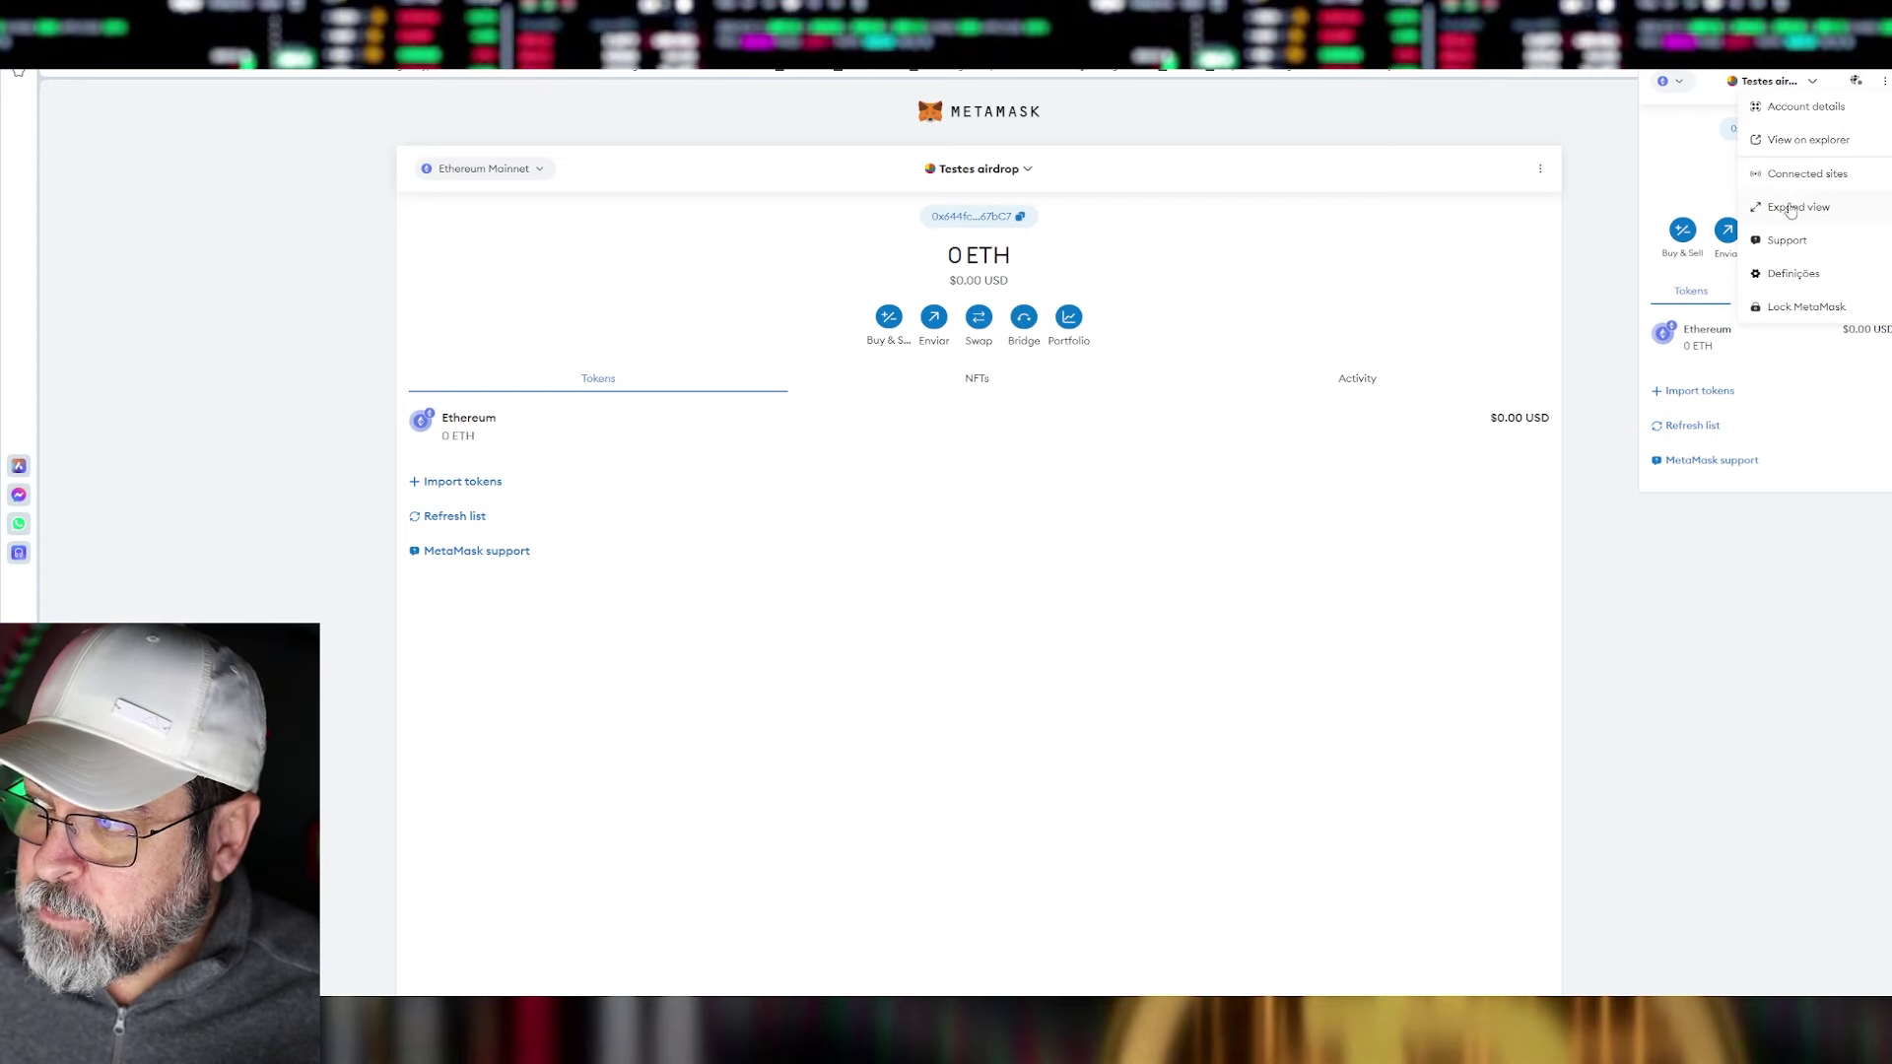
pyautogui.click(1542, 131)
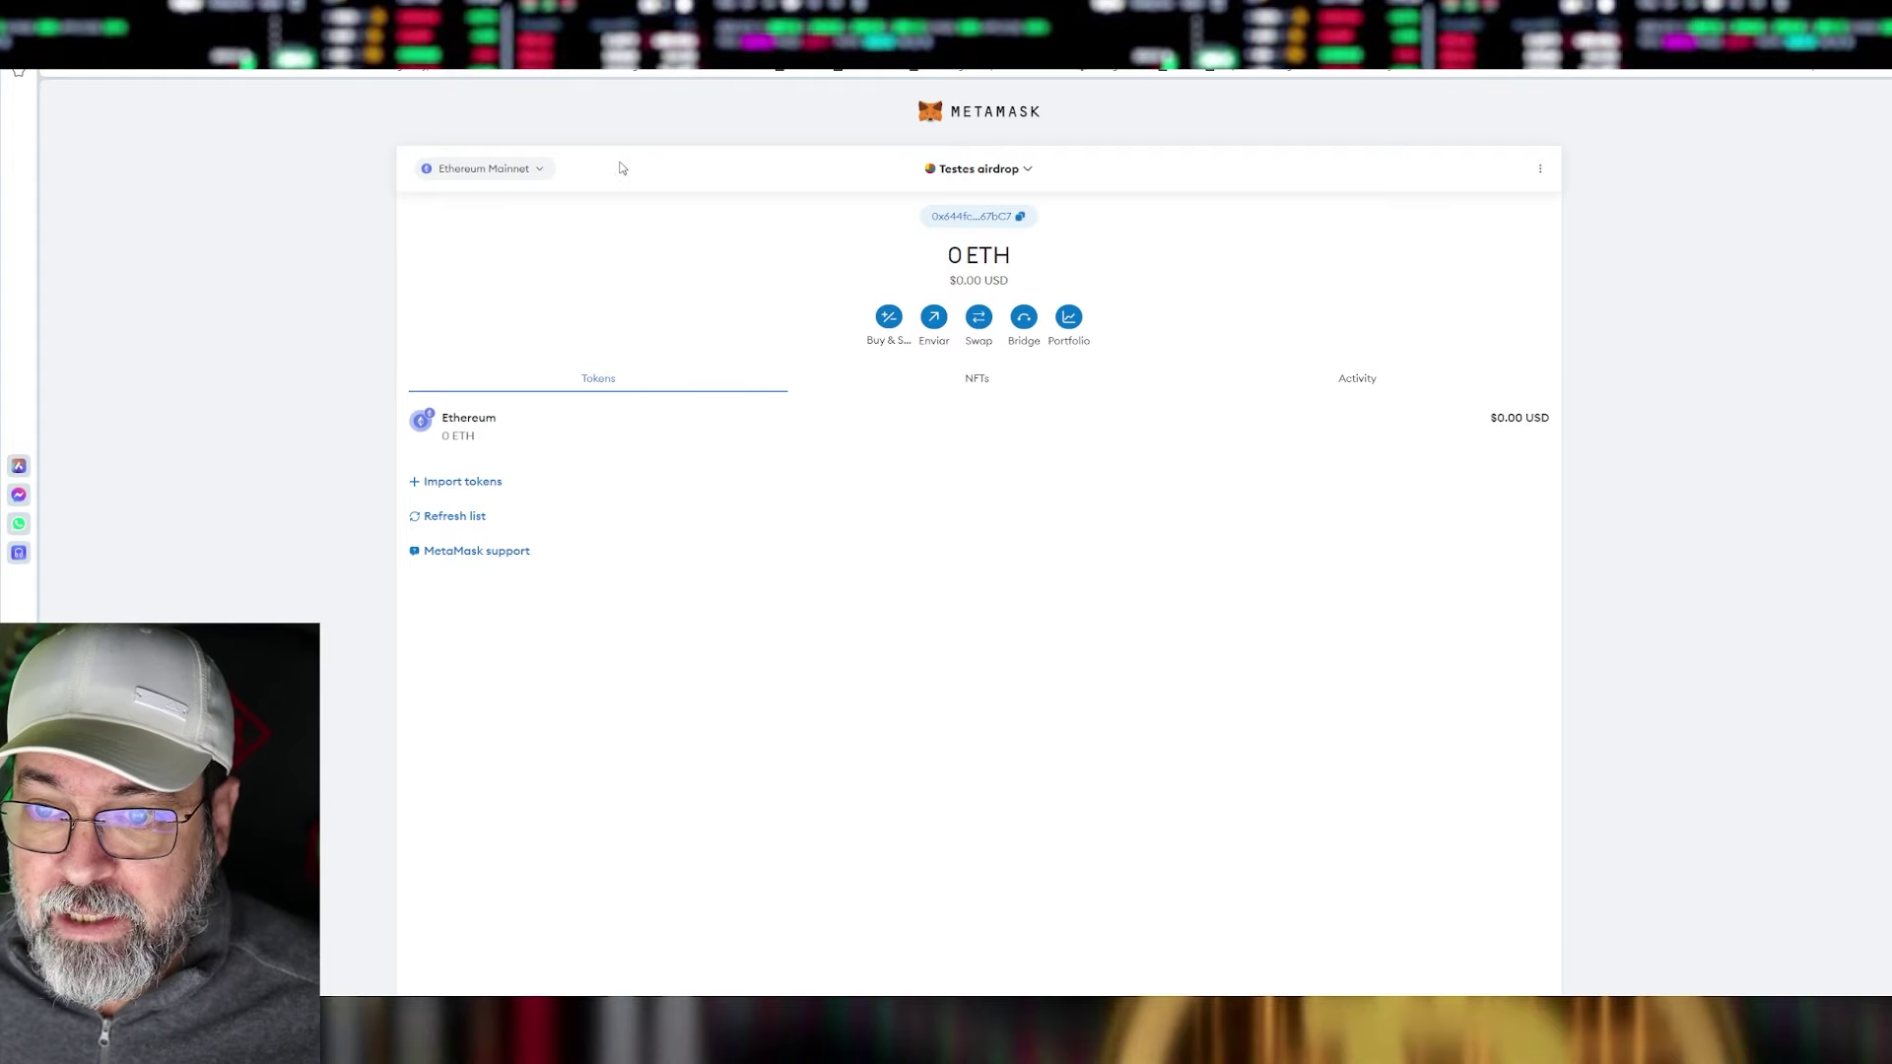
# - Start adding a network manually and name it "Berachain Artio"
pyautogui.click(539, 170)
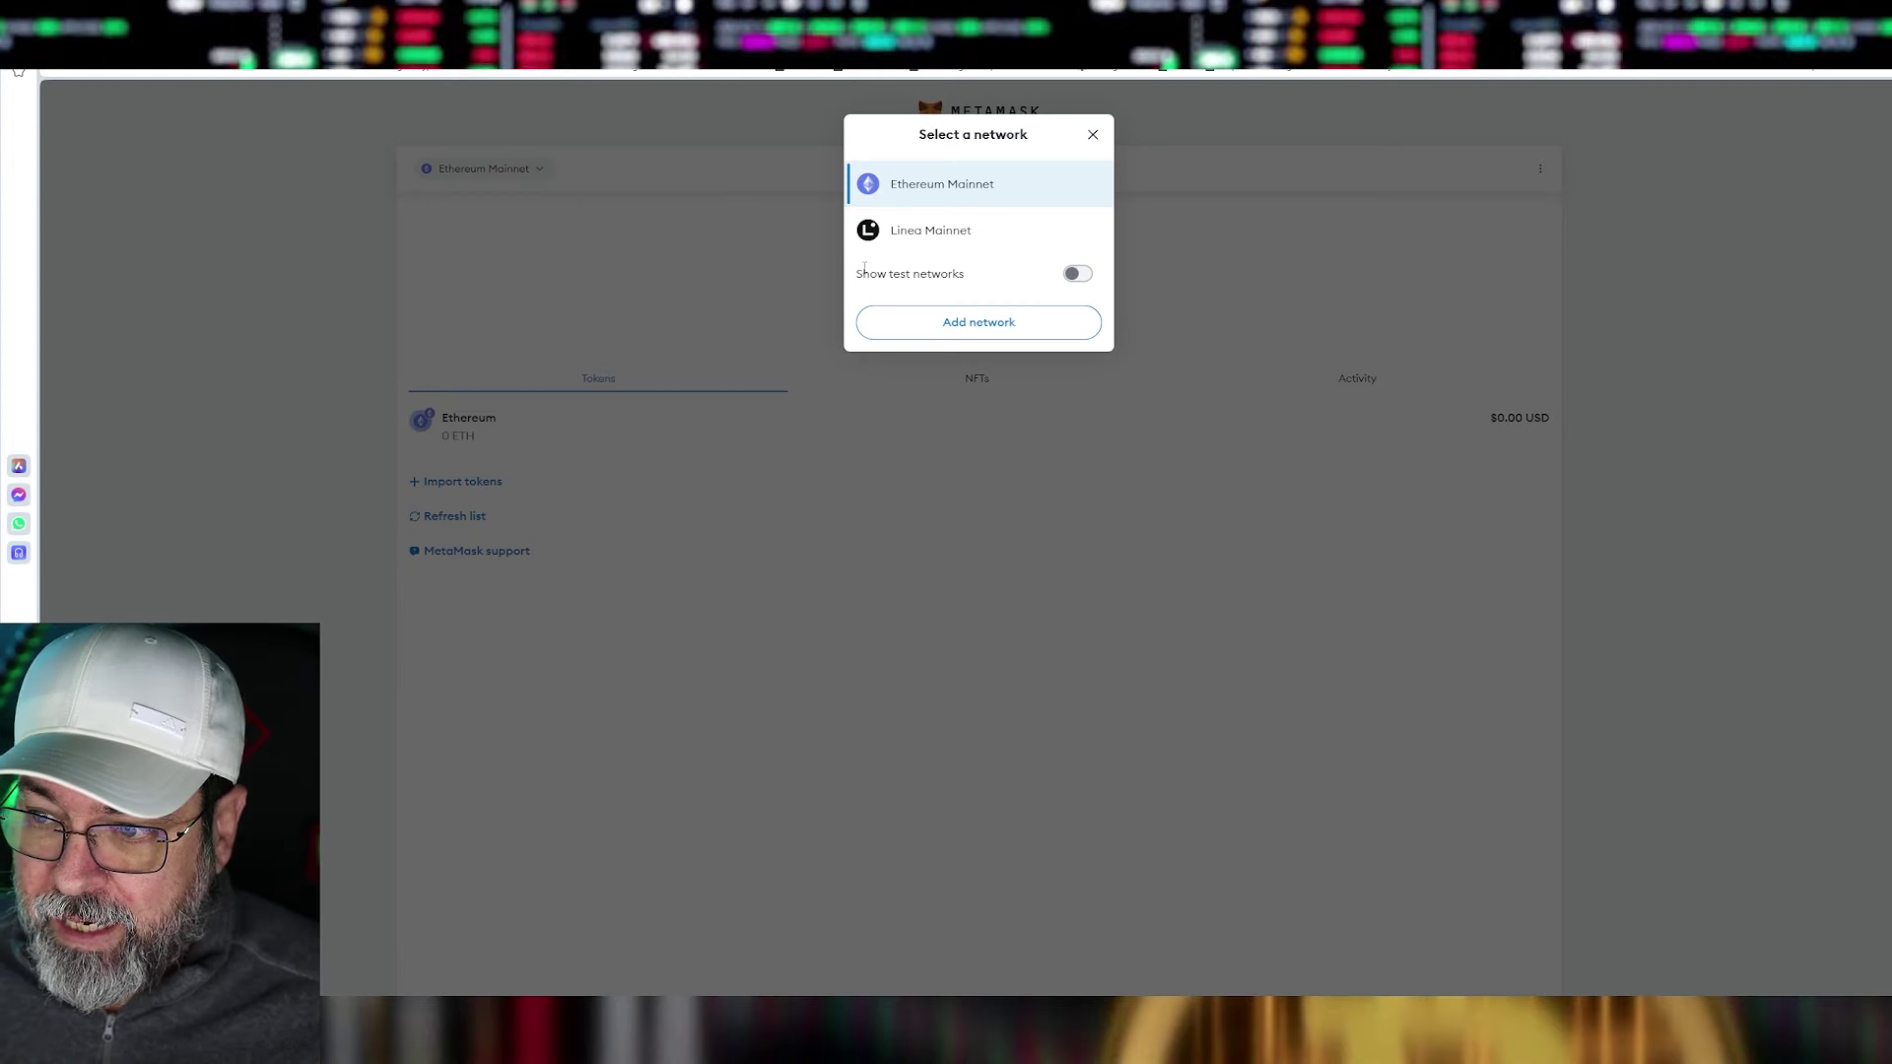
pyautogui.click(979, 323)
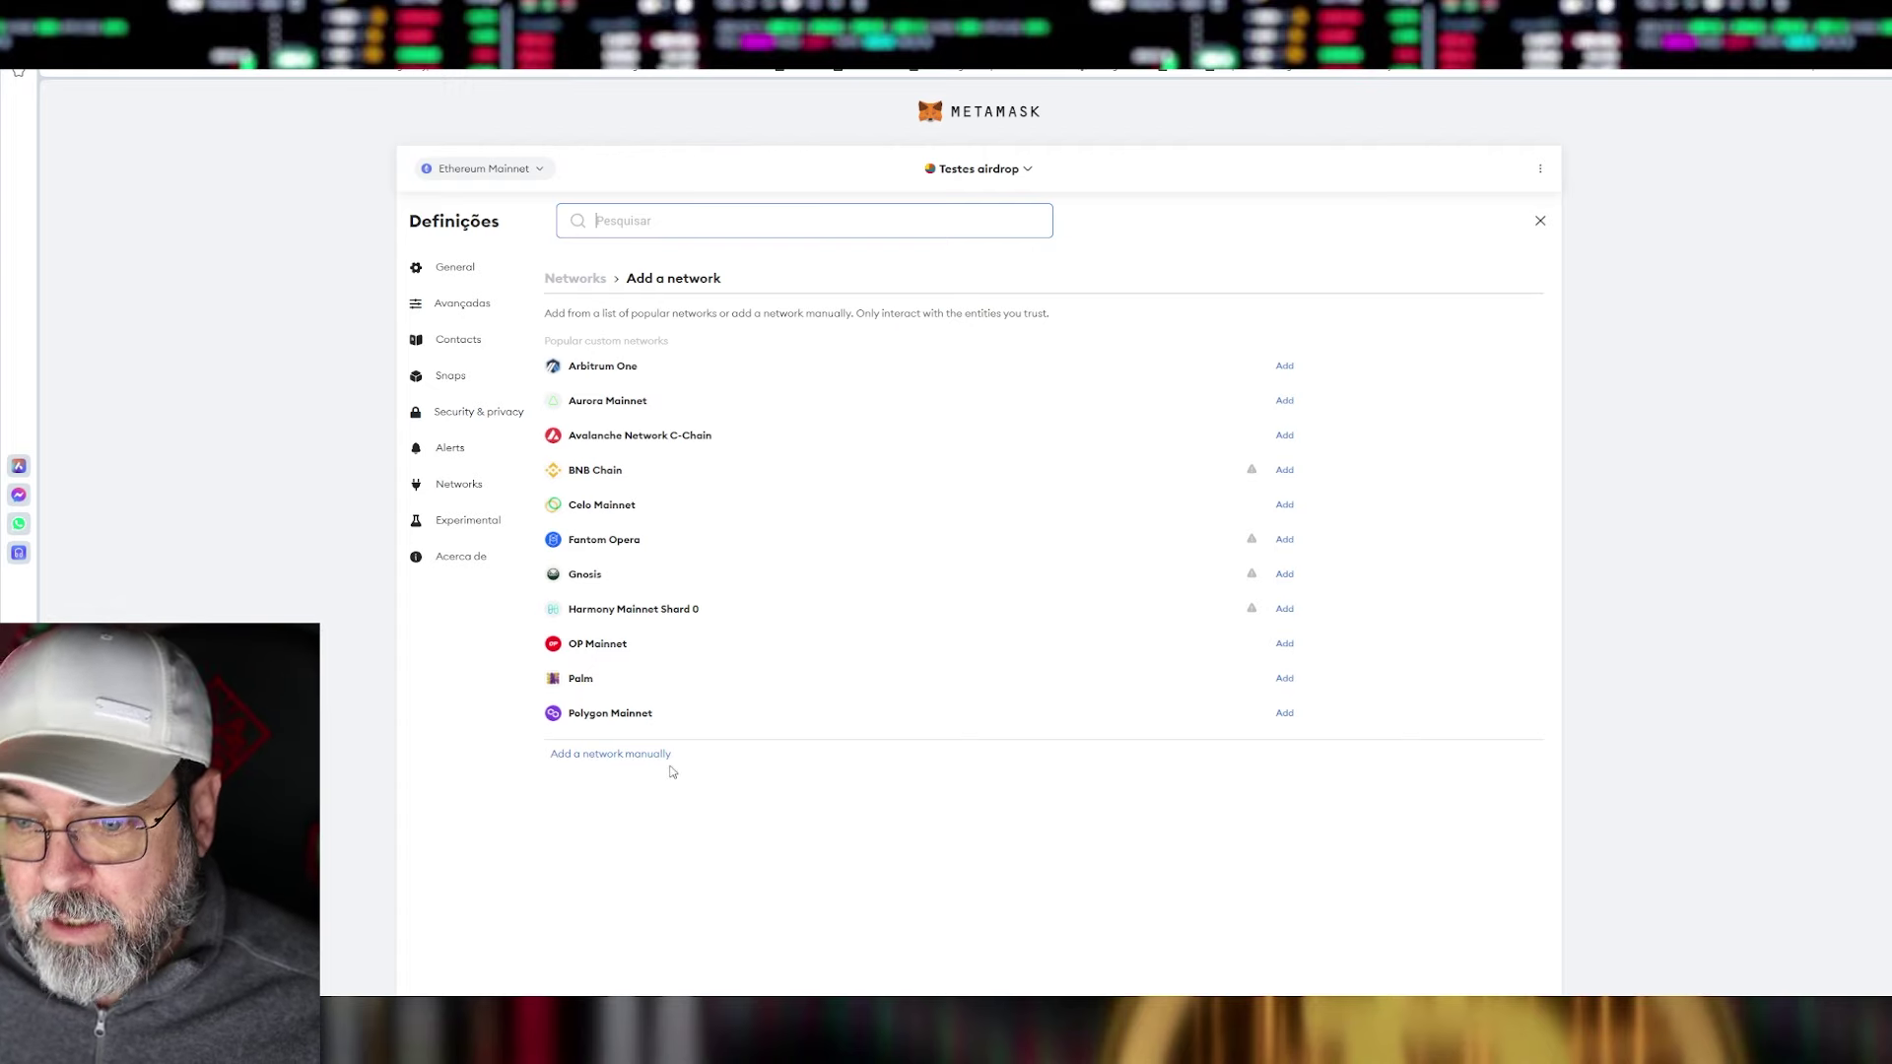
pyautogui.click(624, 756)
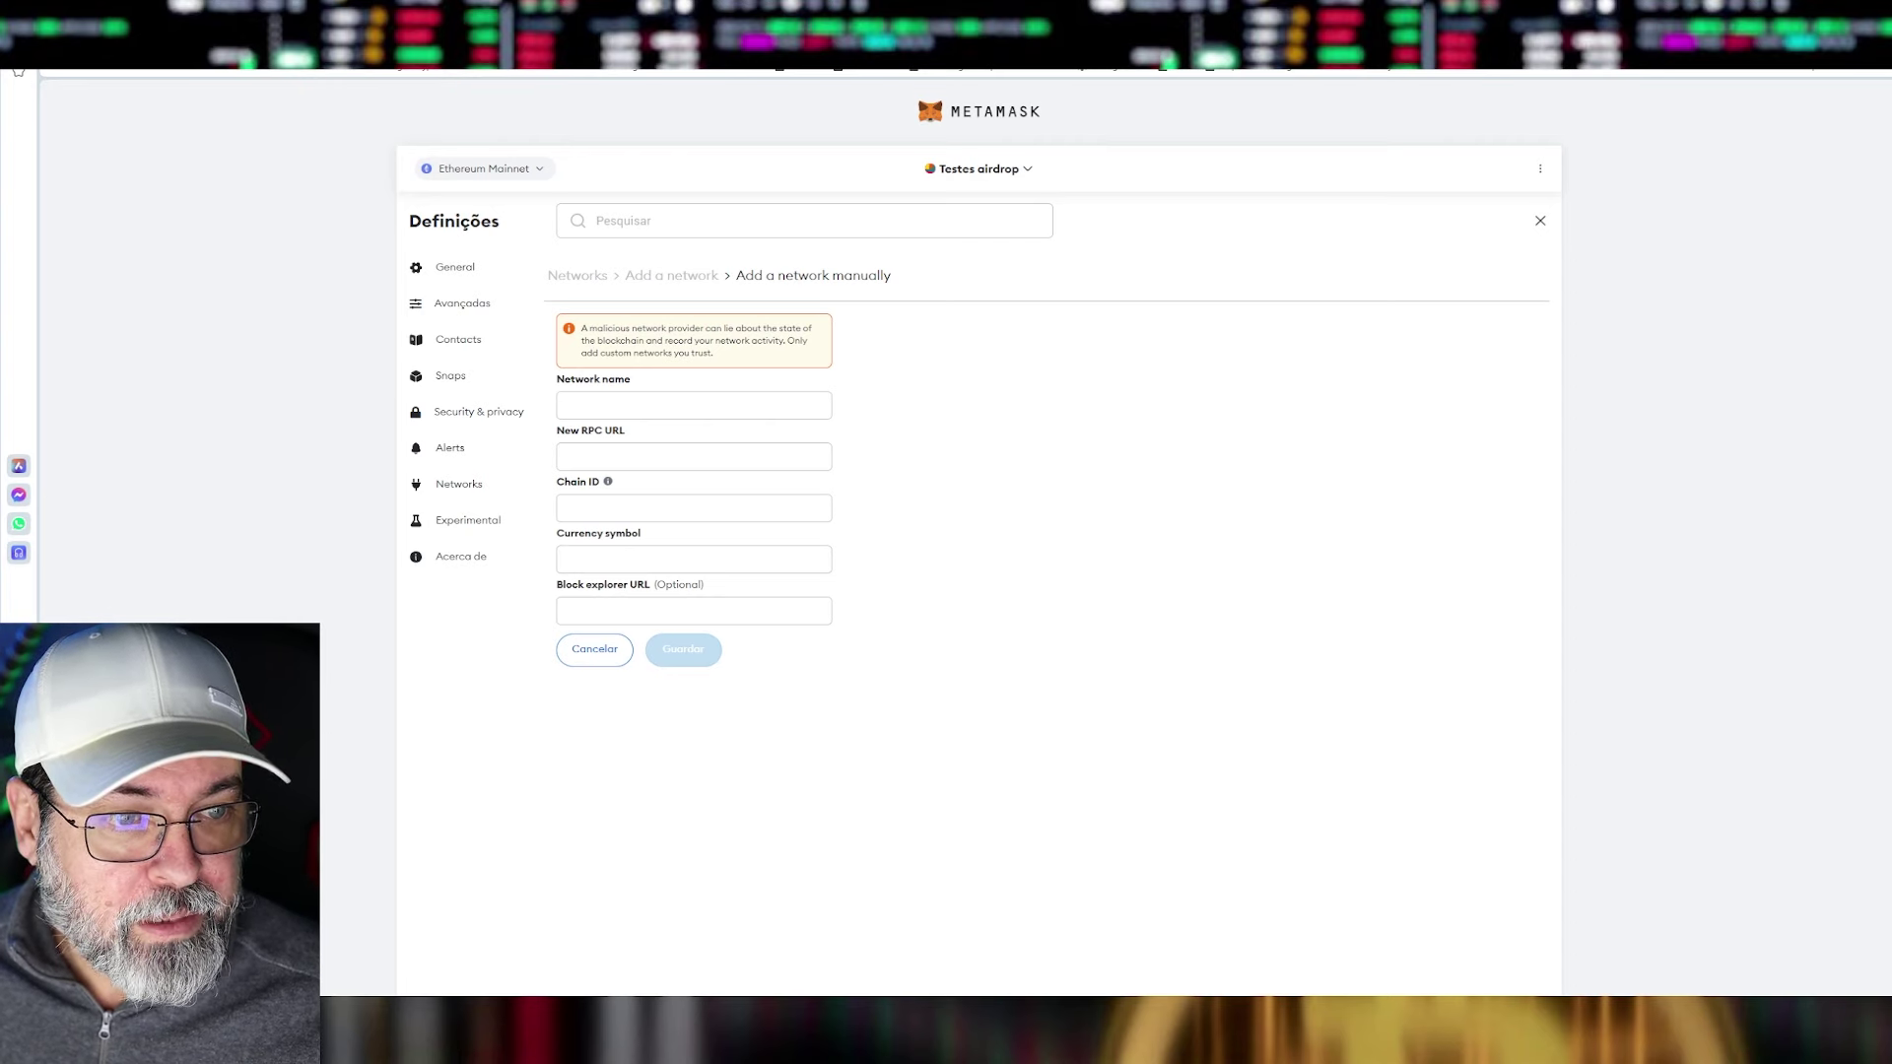
pyautogui.click(617, 408)
pyautogui.write('Berachain Artio')
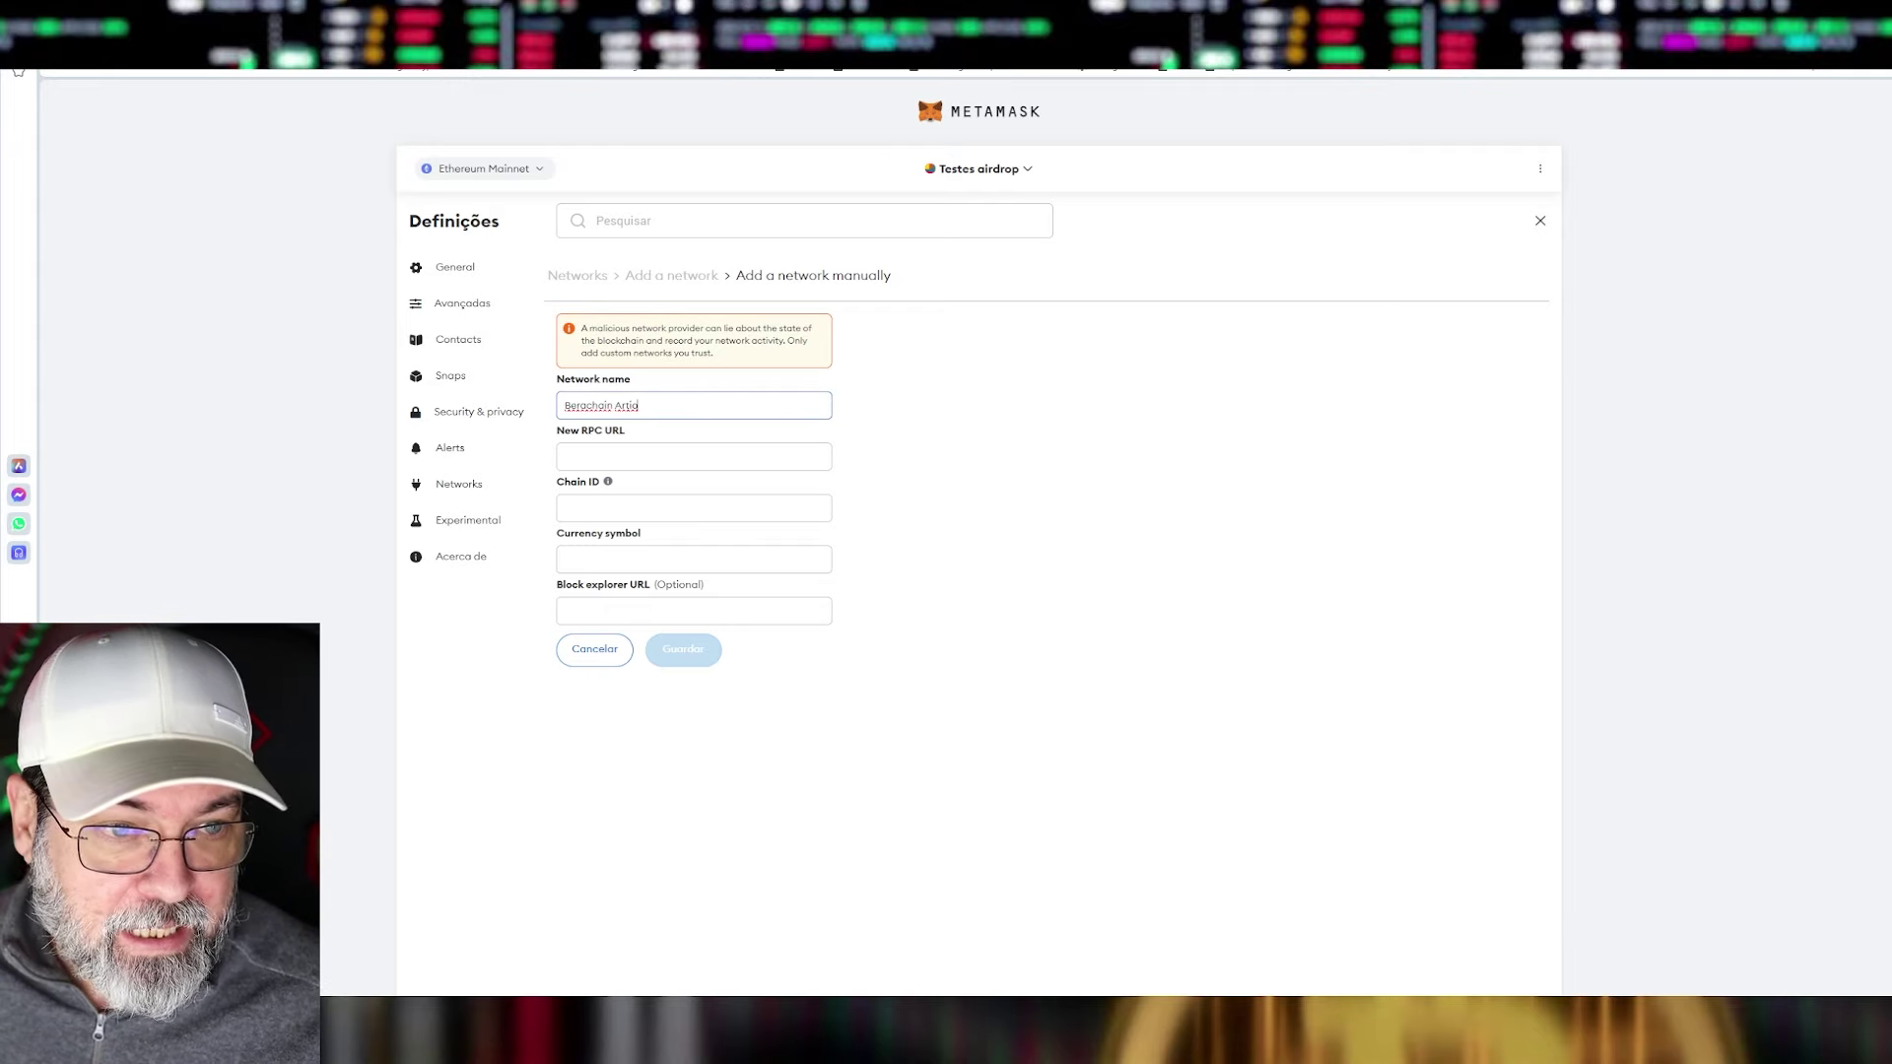
pyautogui.hotkey('alt', 'Tab')
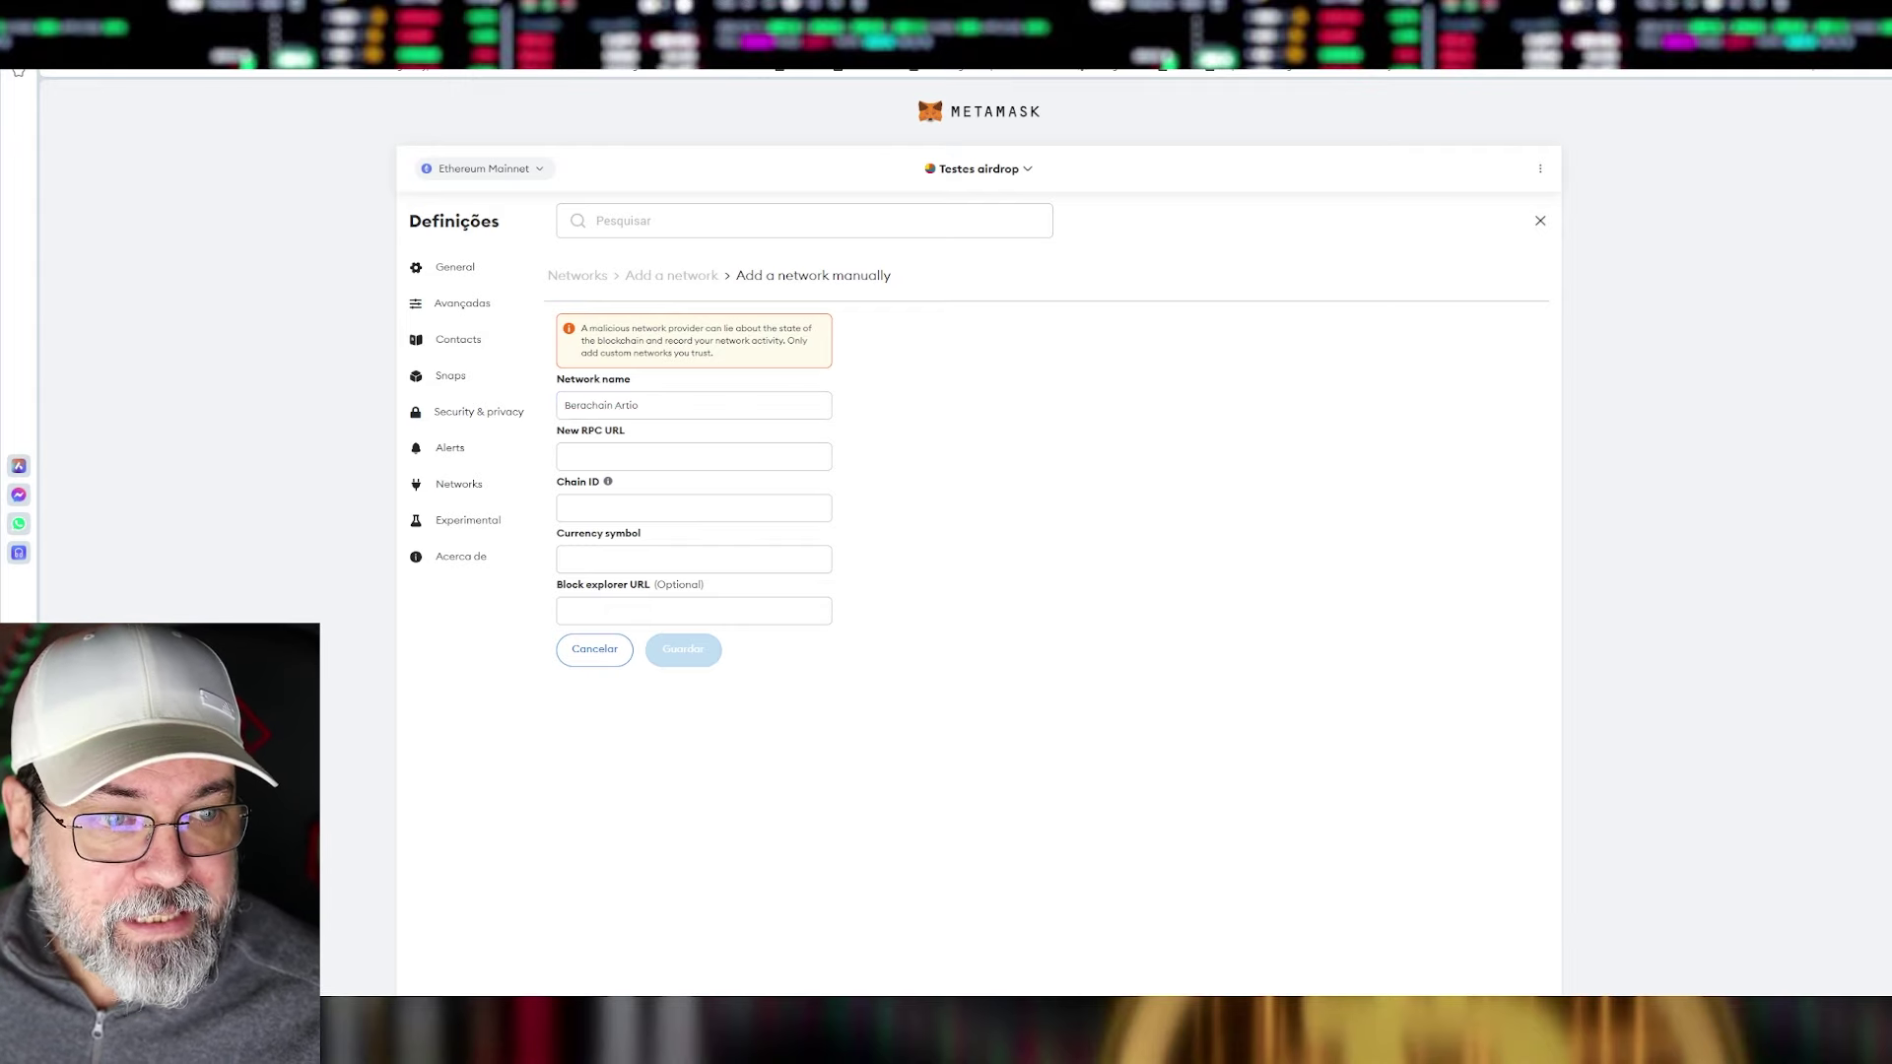
pyautogui.click(613, 458)
pyautogui.write('artio.rpc.berachain.com')
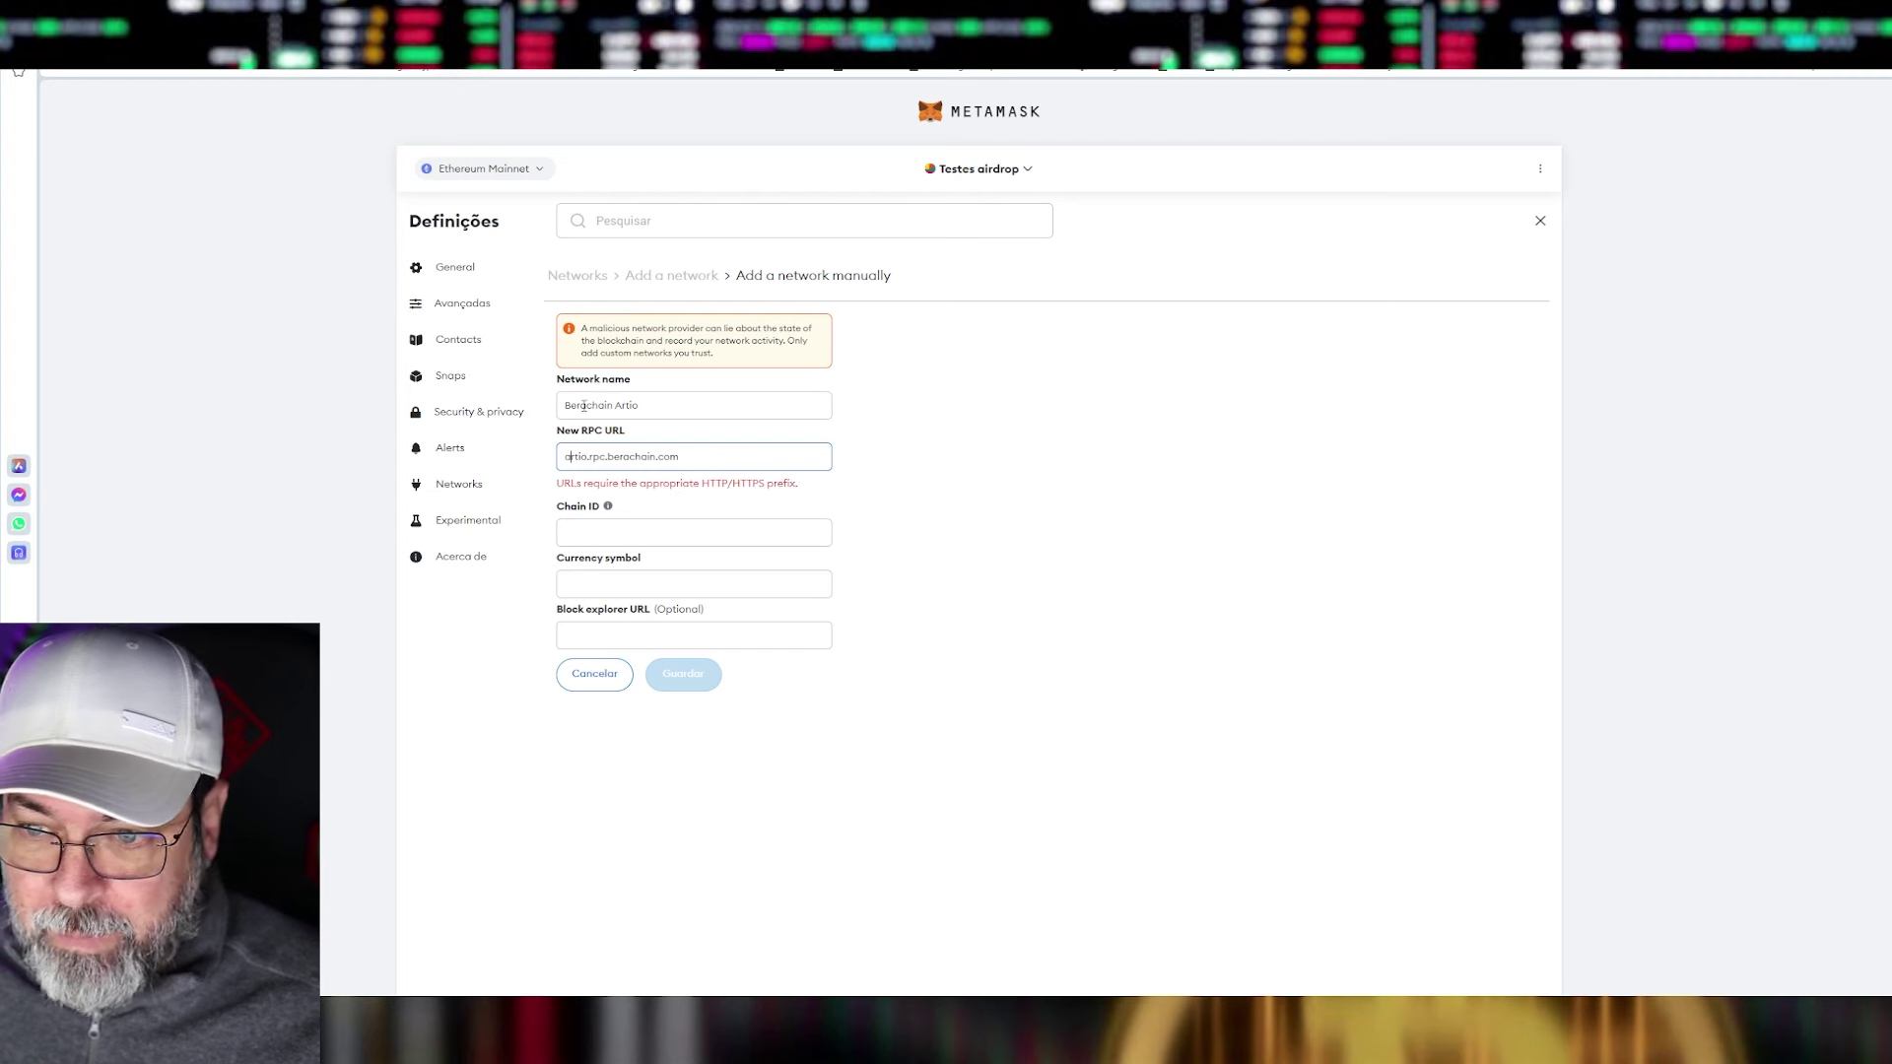
pyautogui.click(565, 456)
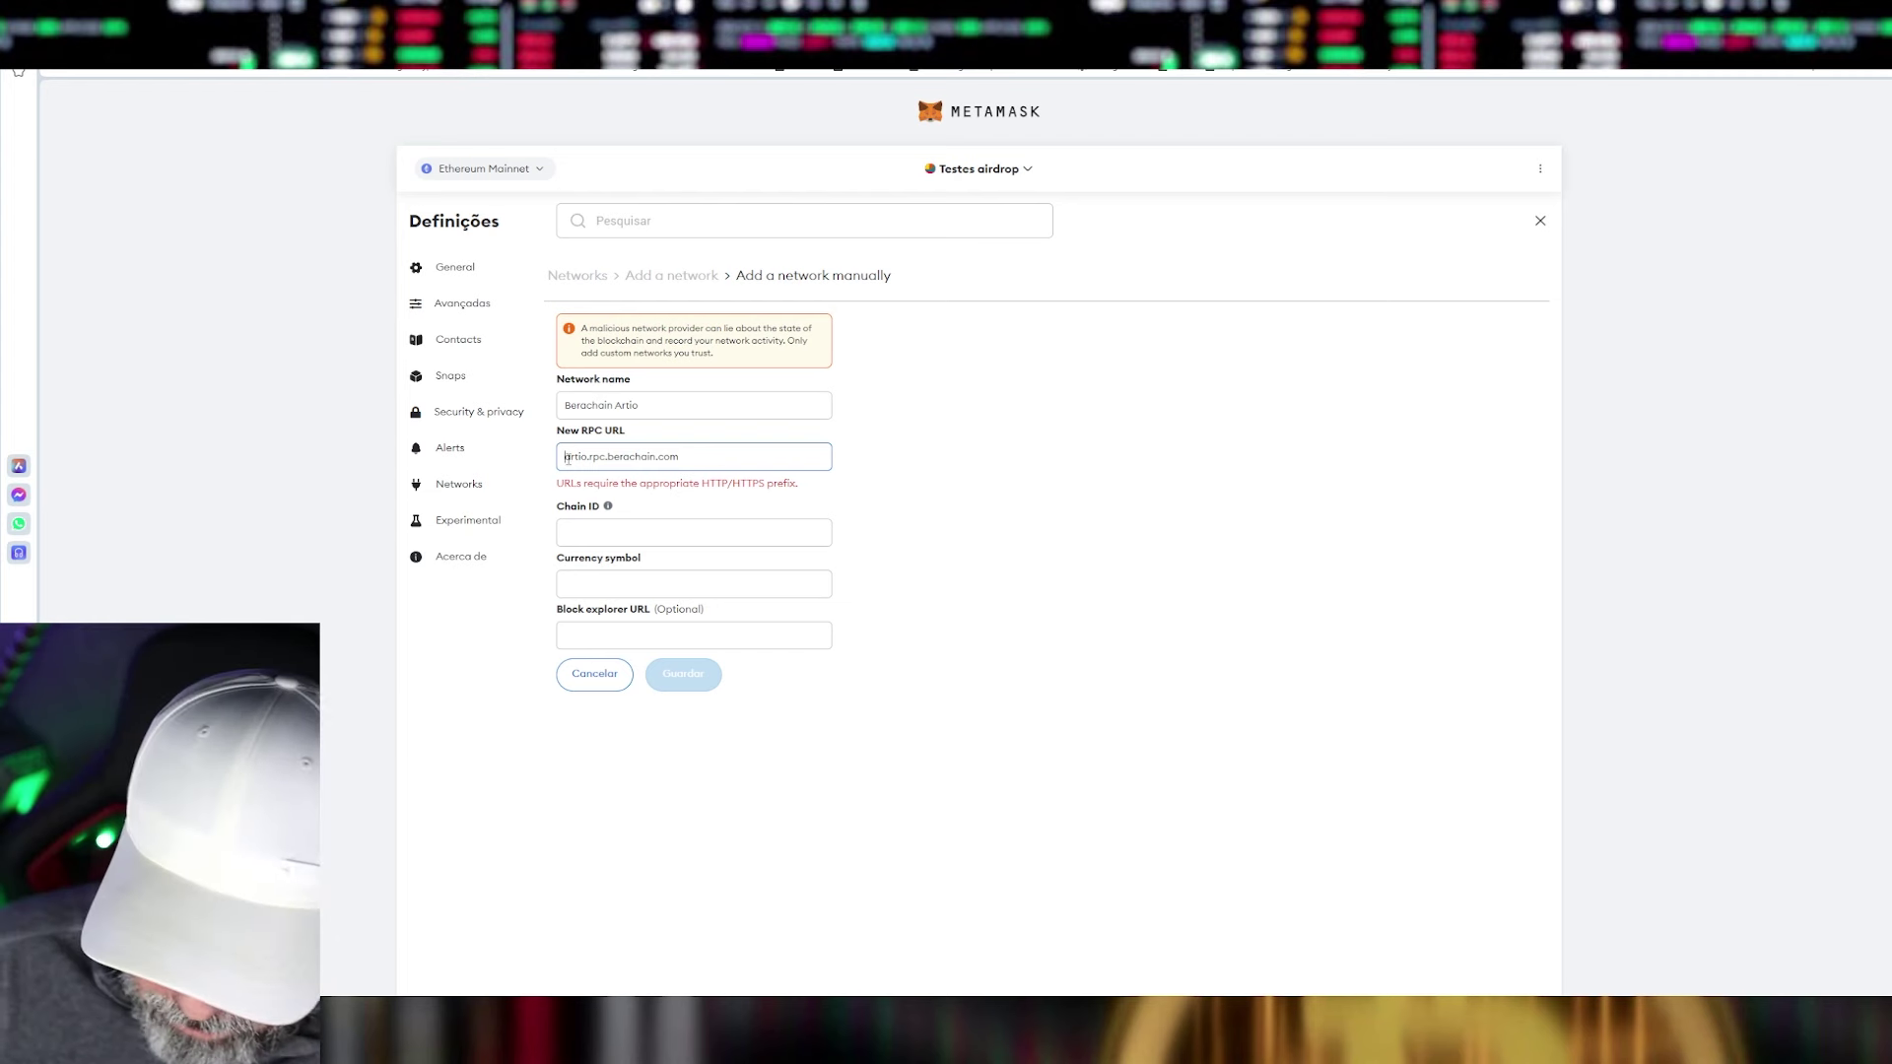
pyautogui.write('http')
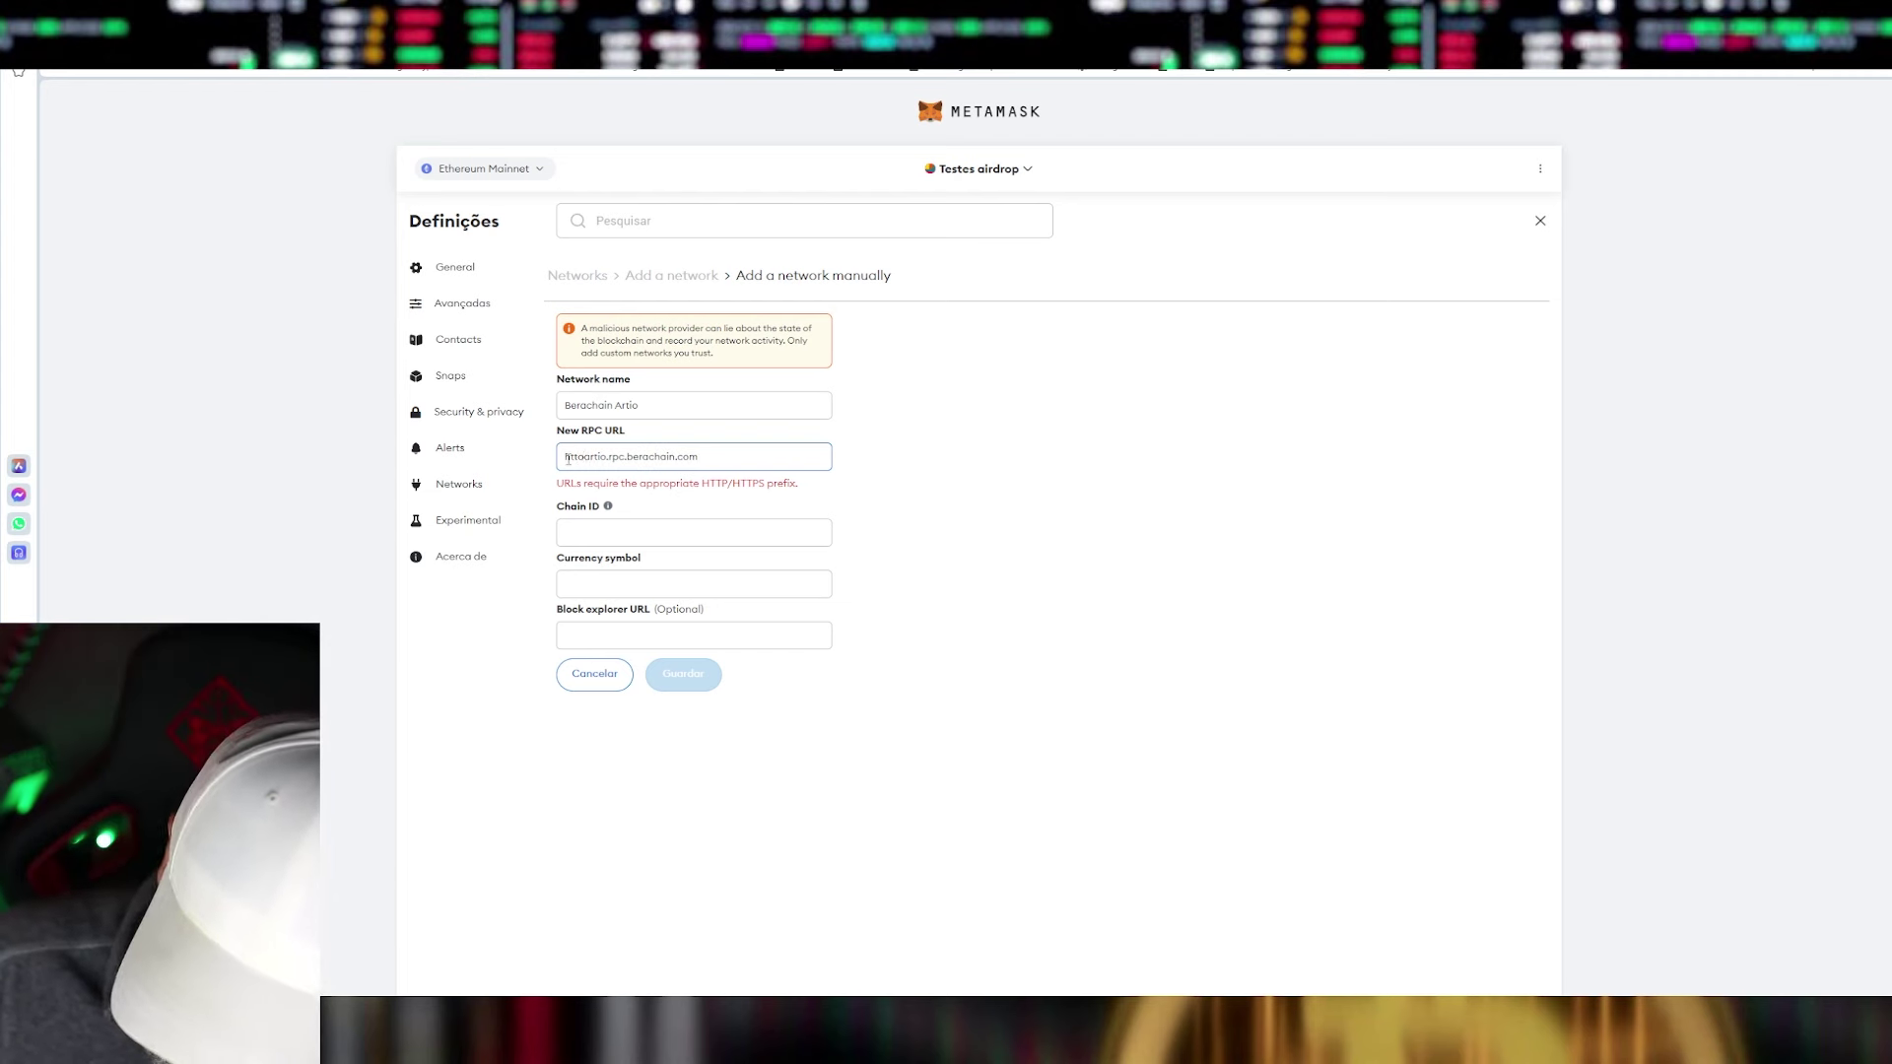
pyautogui.write('://')
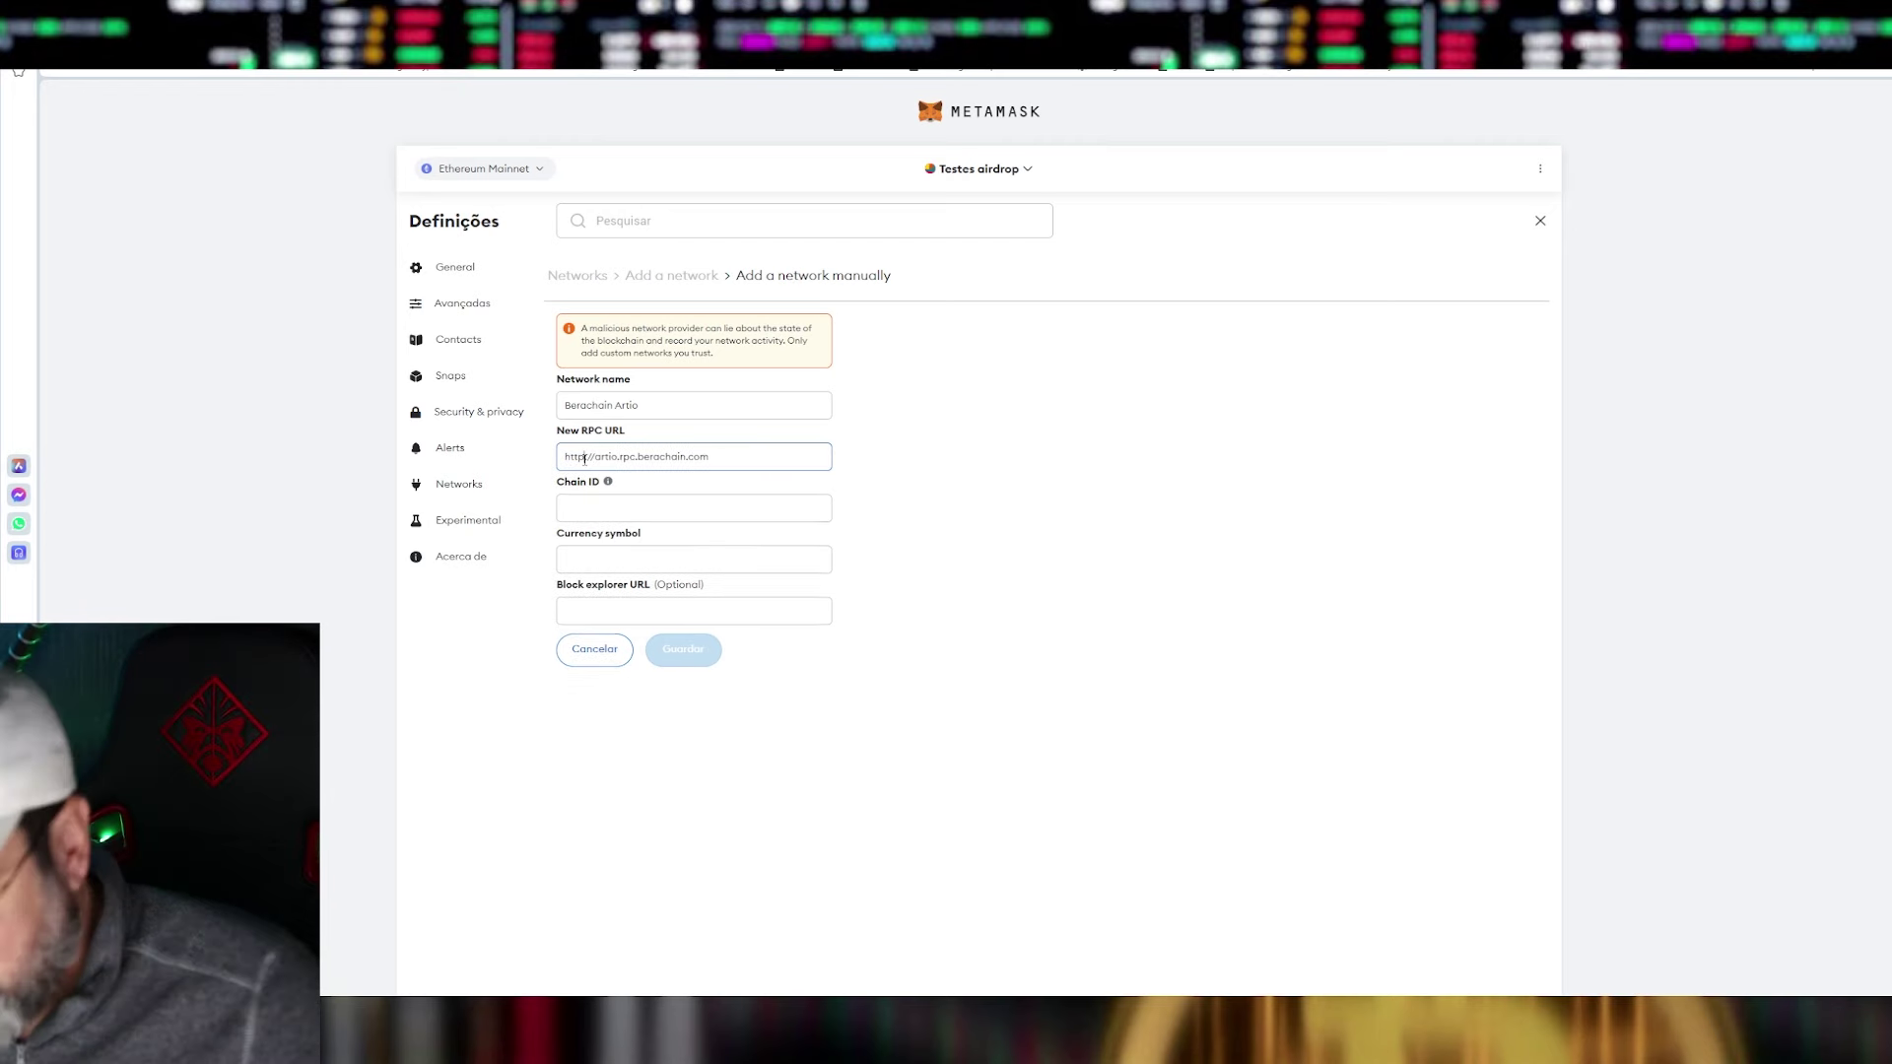
pyautogui.click(597, 498)
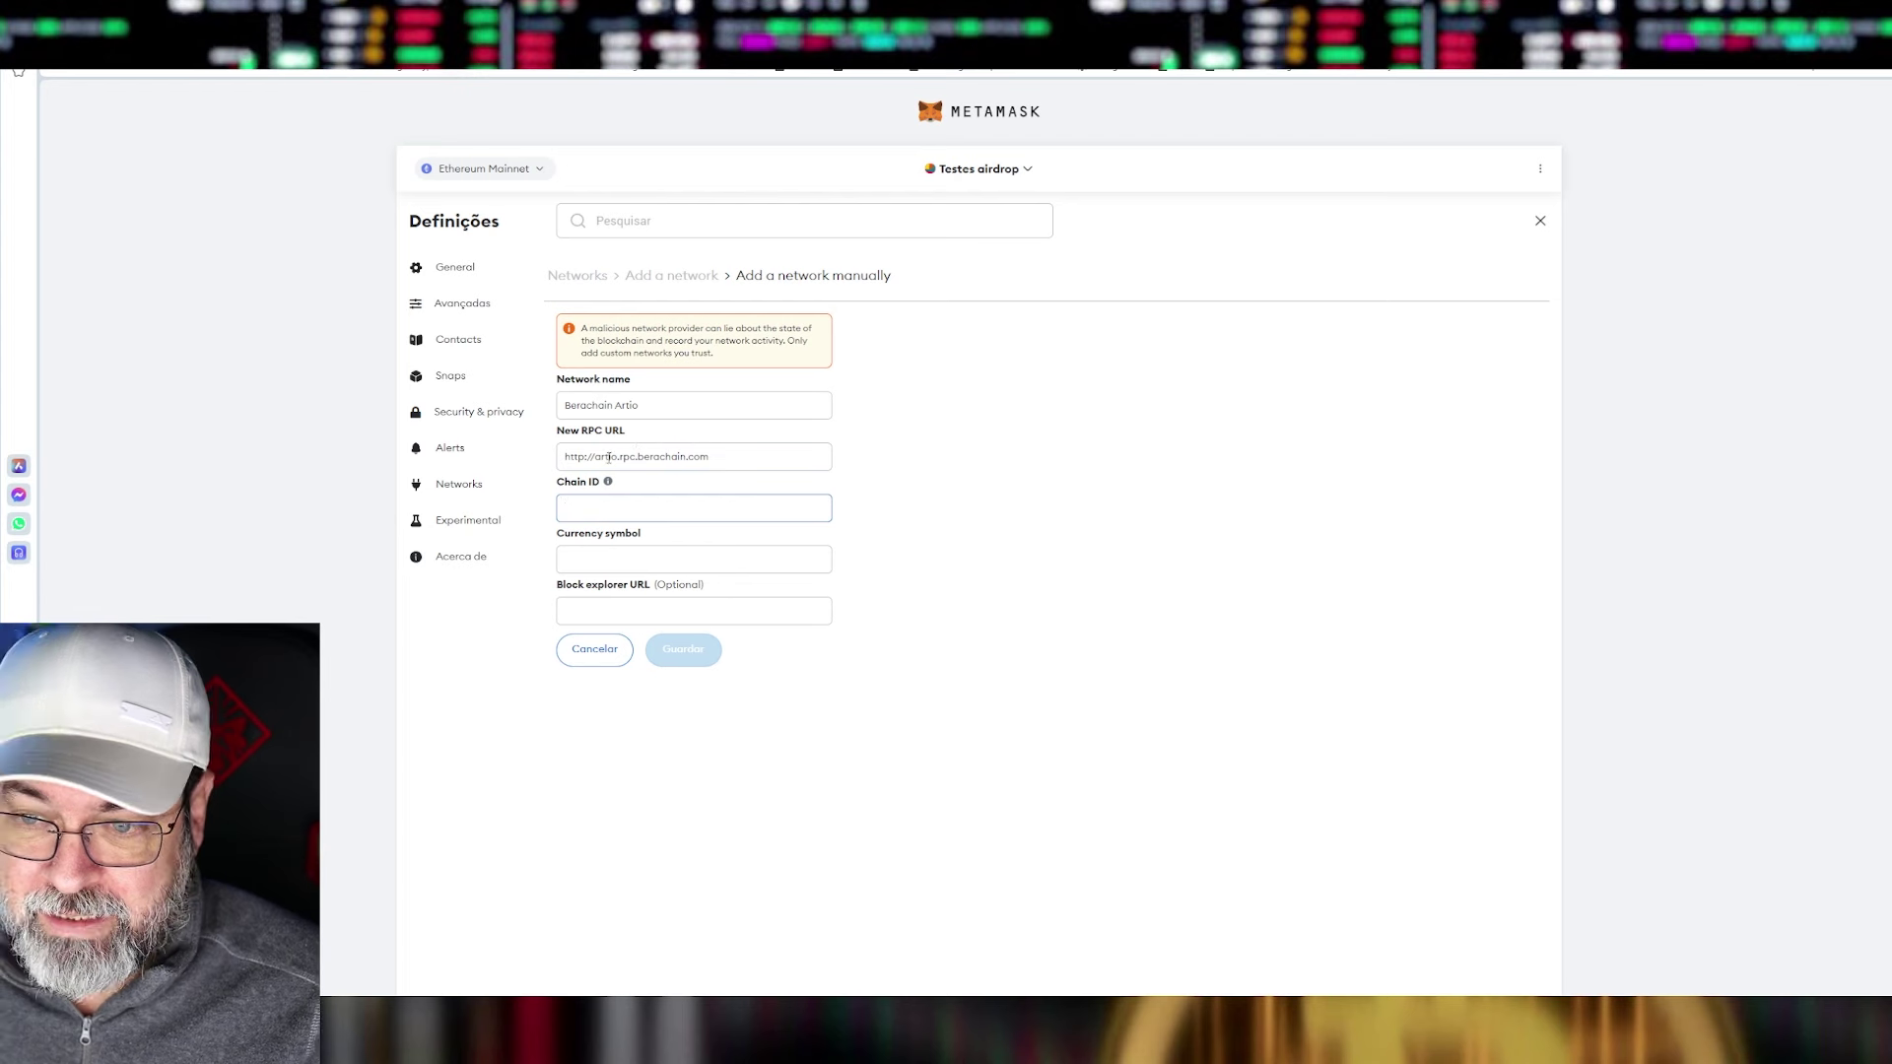
pyautogui.click(588, 460)
pyautogui.write('s:')
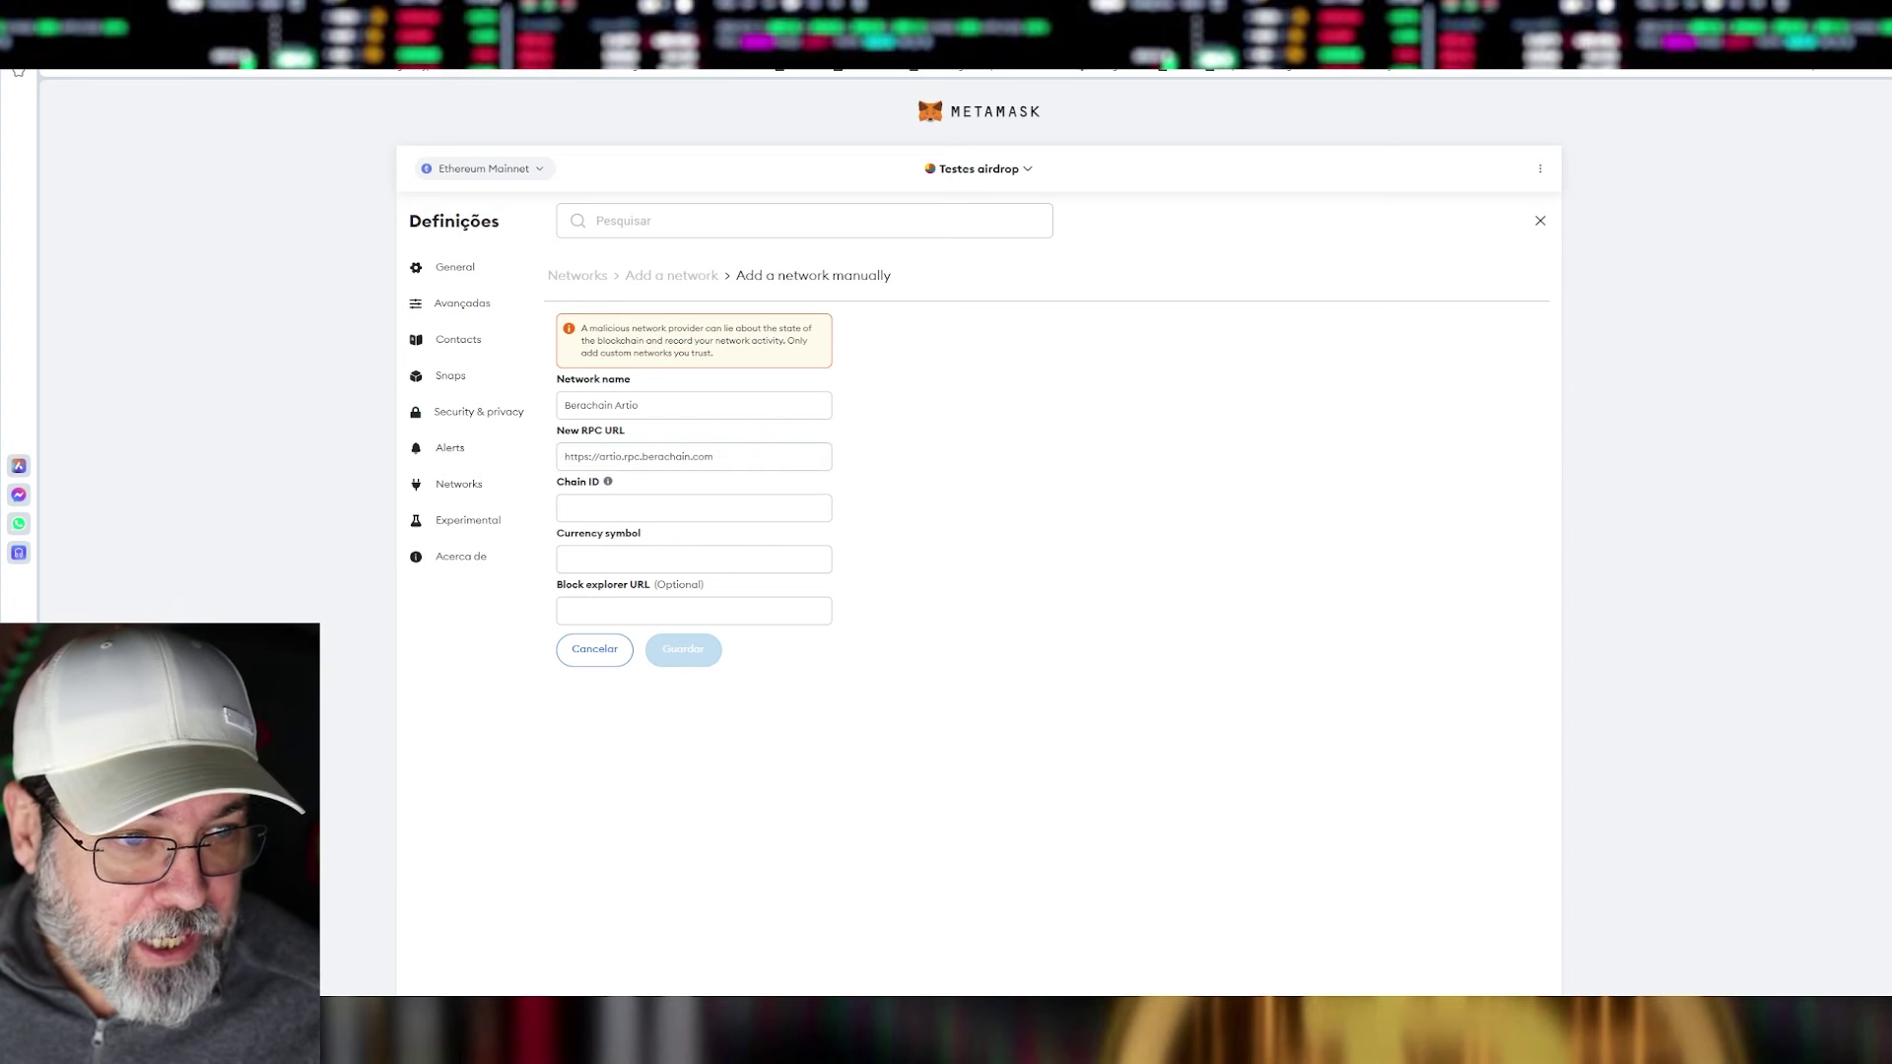
# - Set the network's chain ID to 80085 and its currency symbol to BERA
pyautogui.click(635, 507)
pyautogui.write('80085')
pyautogui.click(652, 561)
pyautogui.write('BERA')
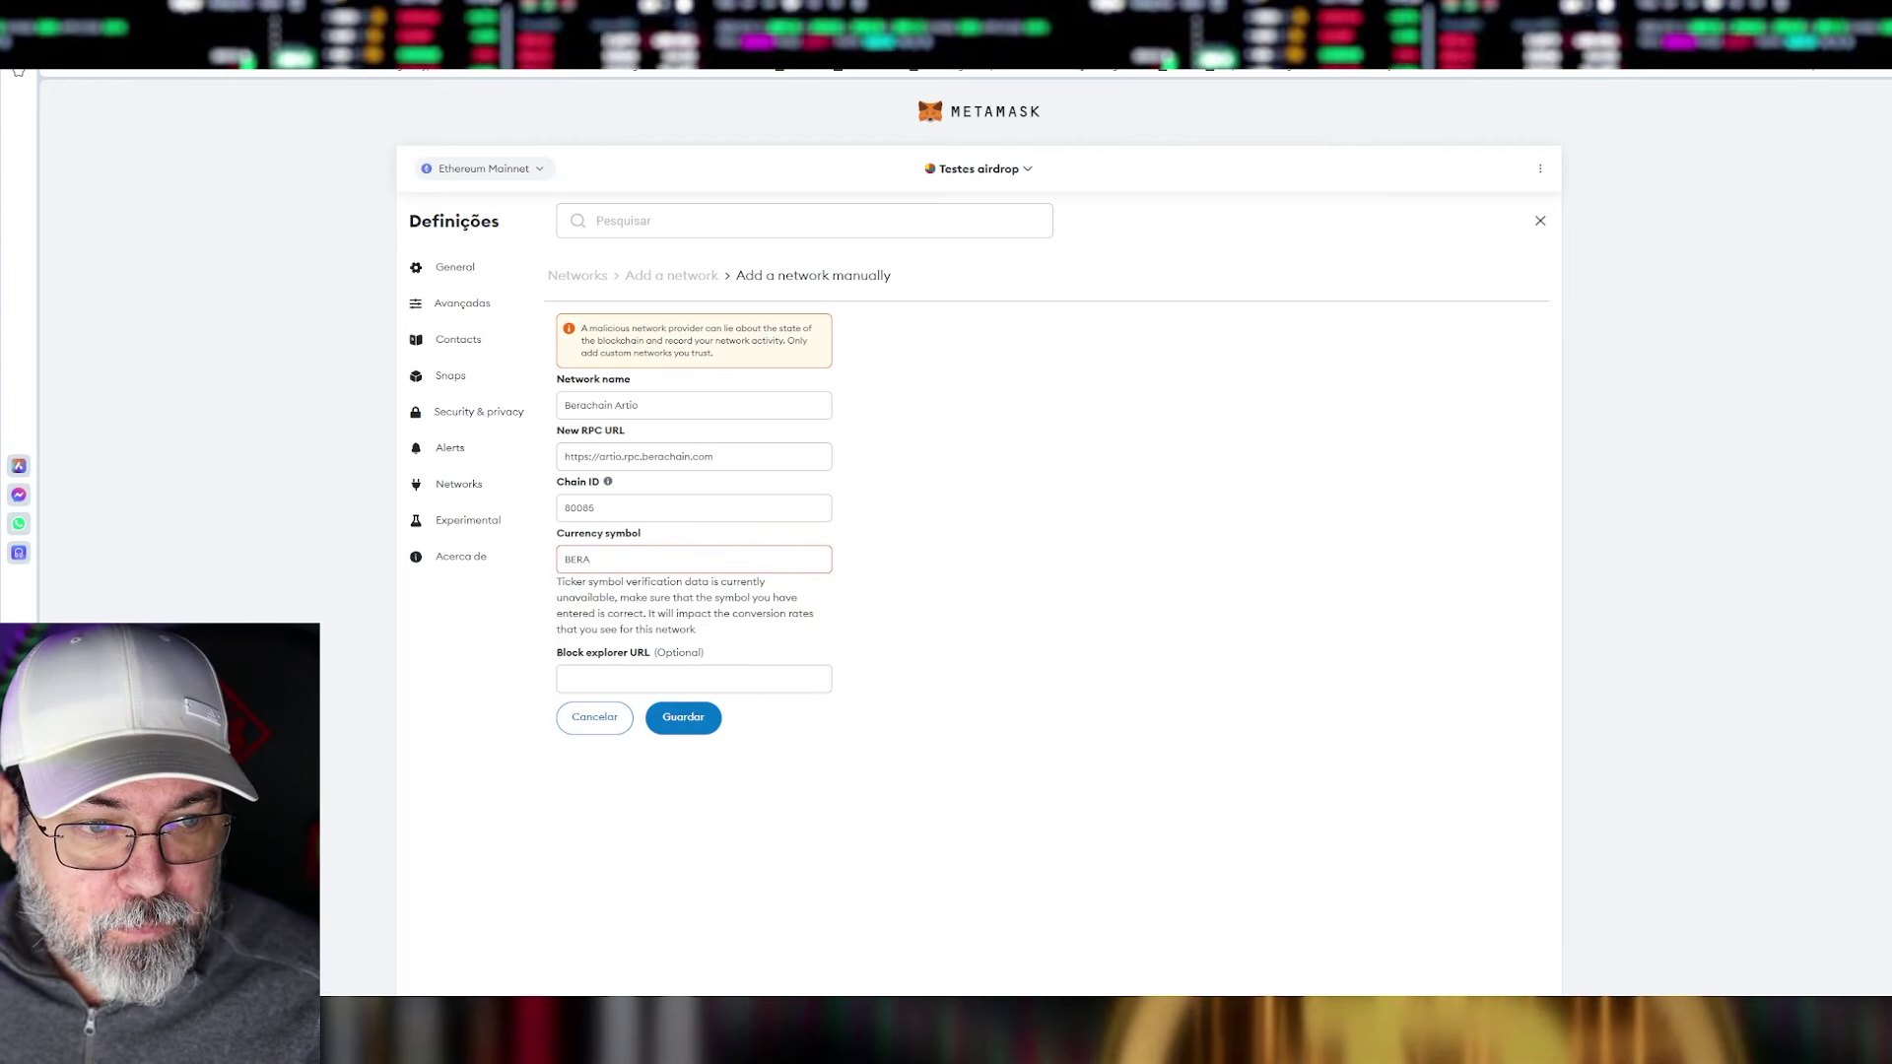
pyautogui.click(657, 671)
pyautogui.write('artio.beratrail.io')
pyautogui.press('Home')
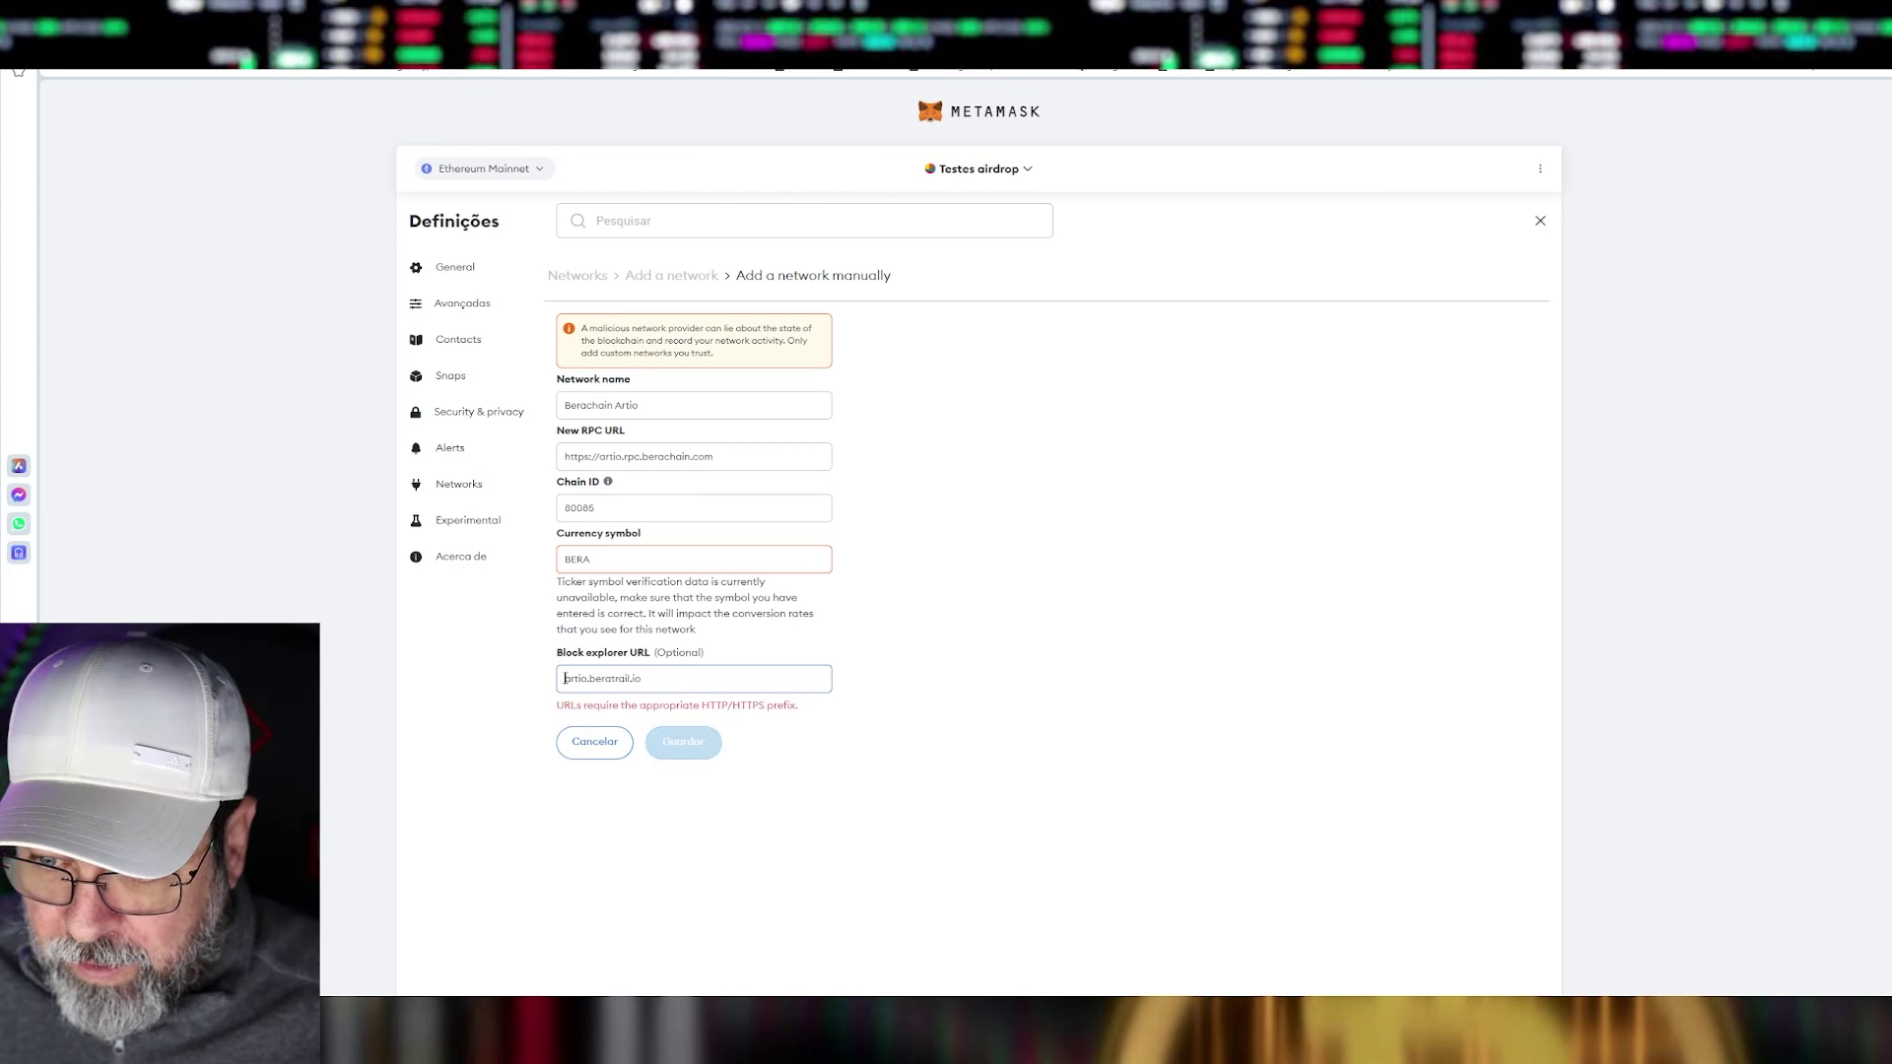
pyautogui.write('http')
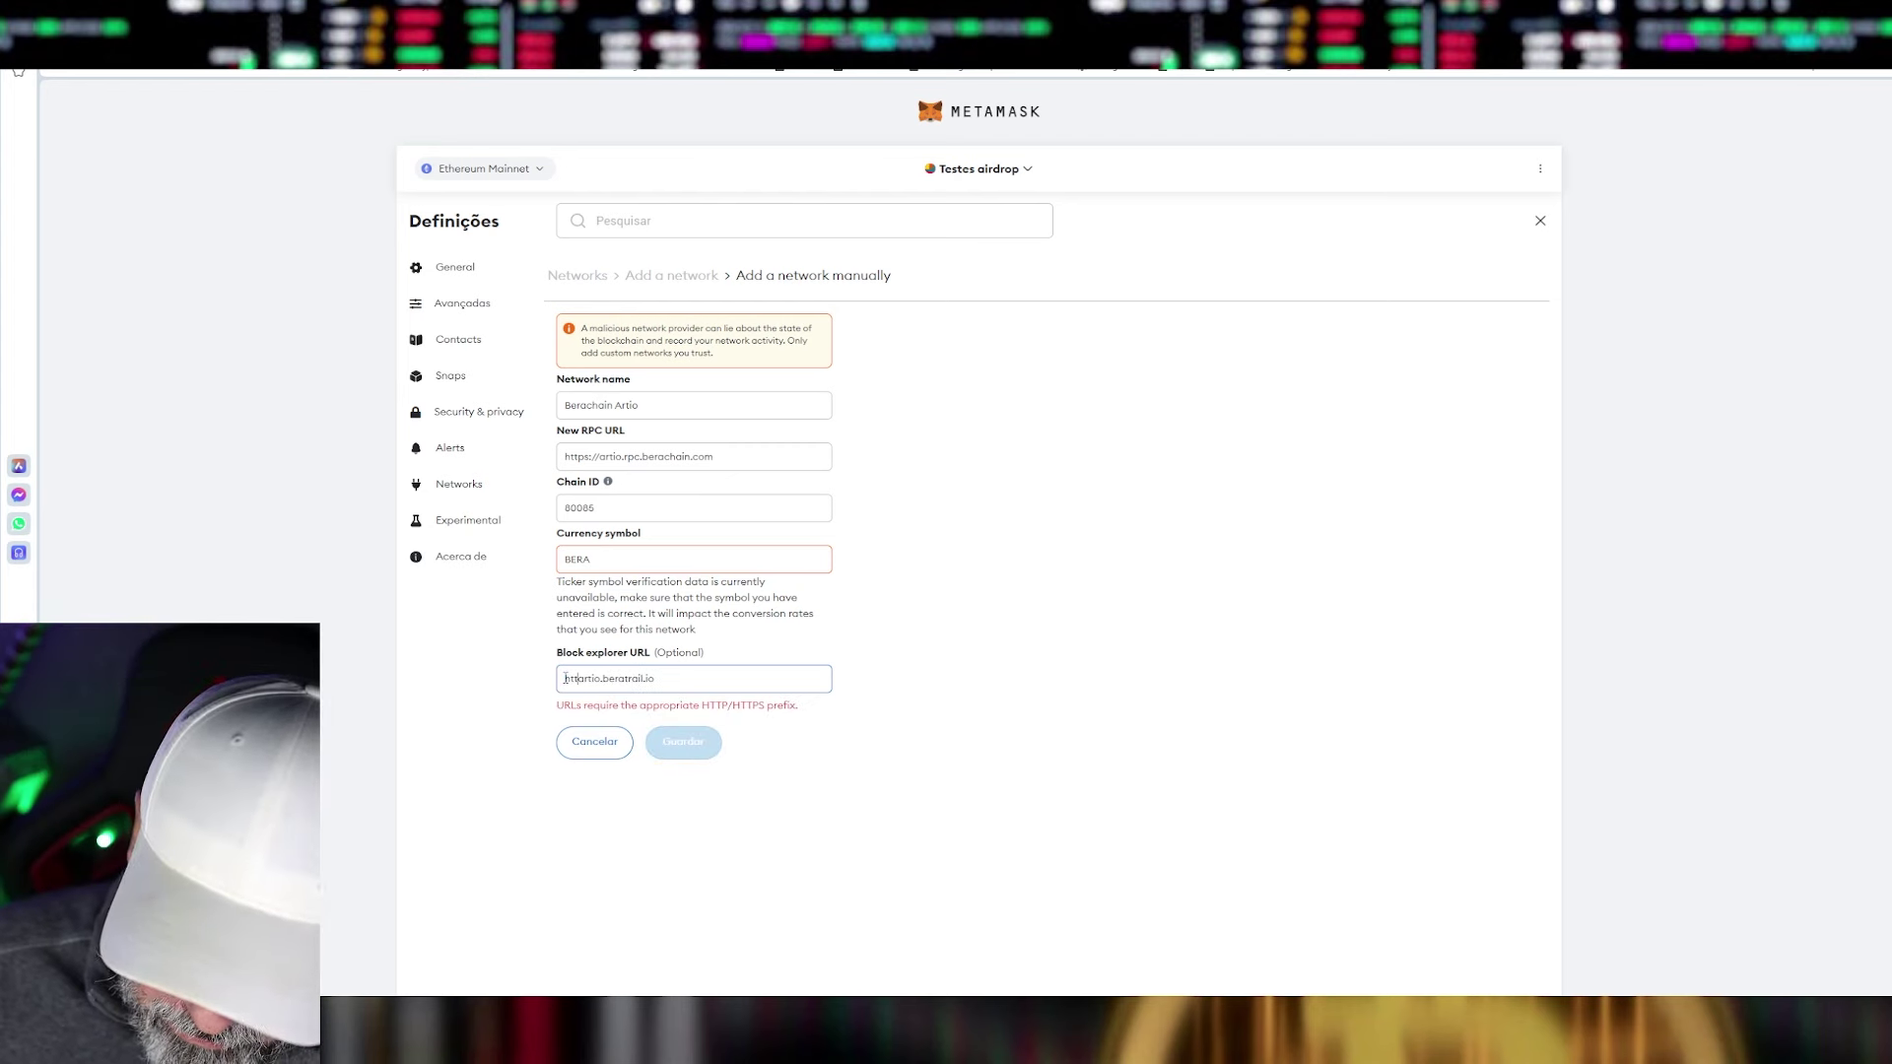
pyautogui.write('s://')
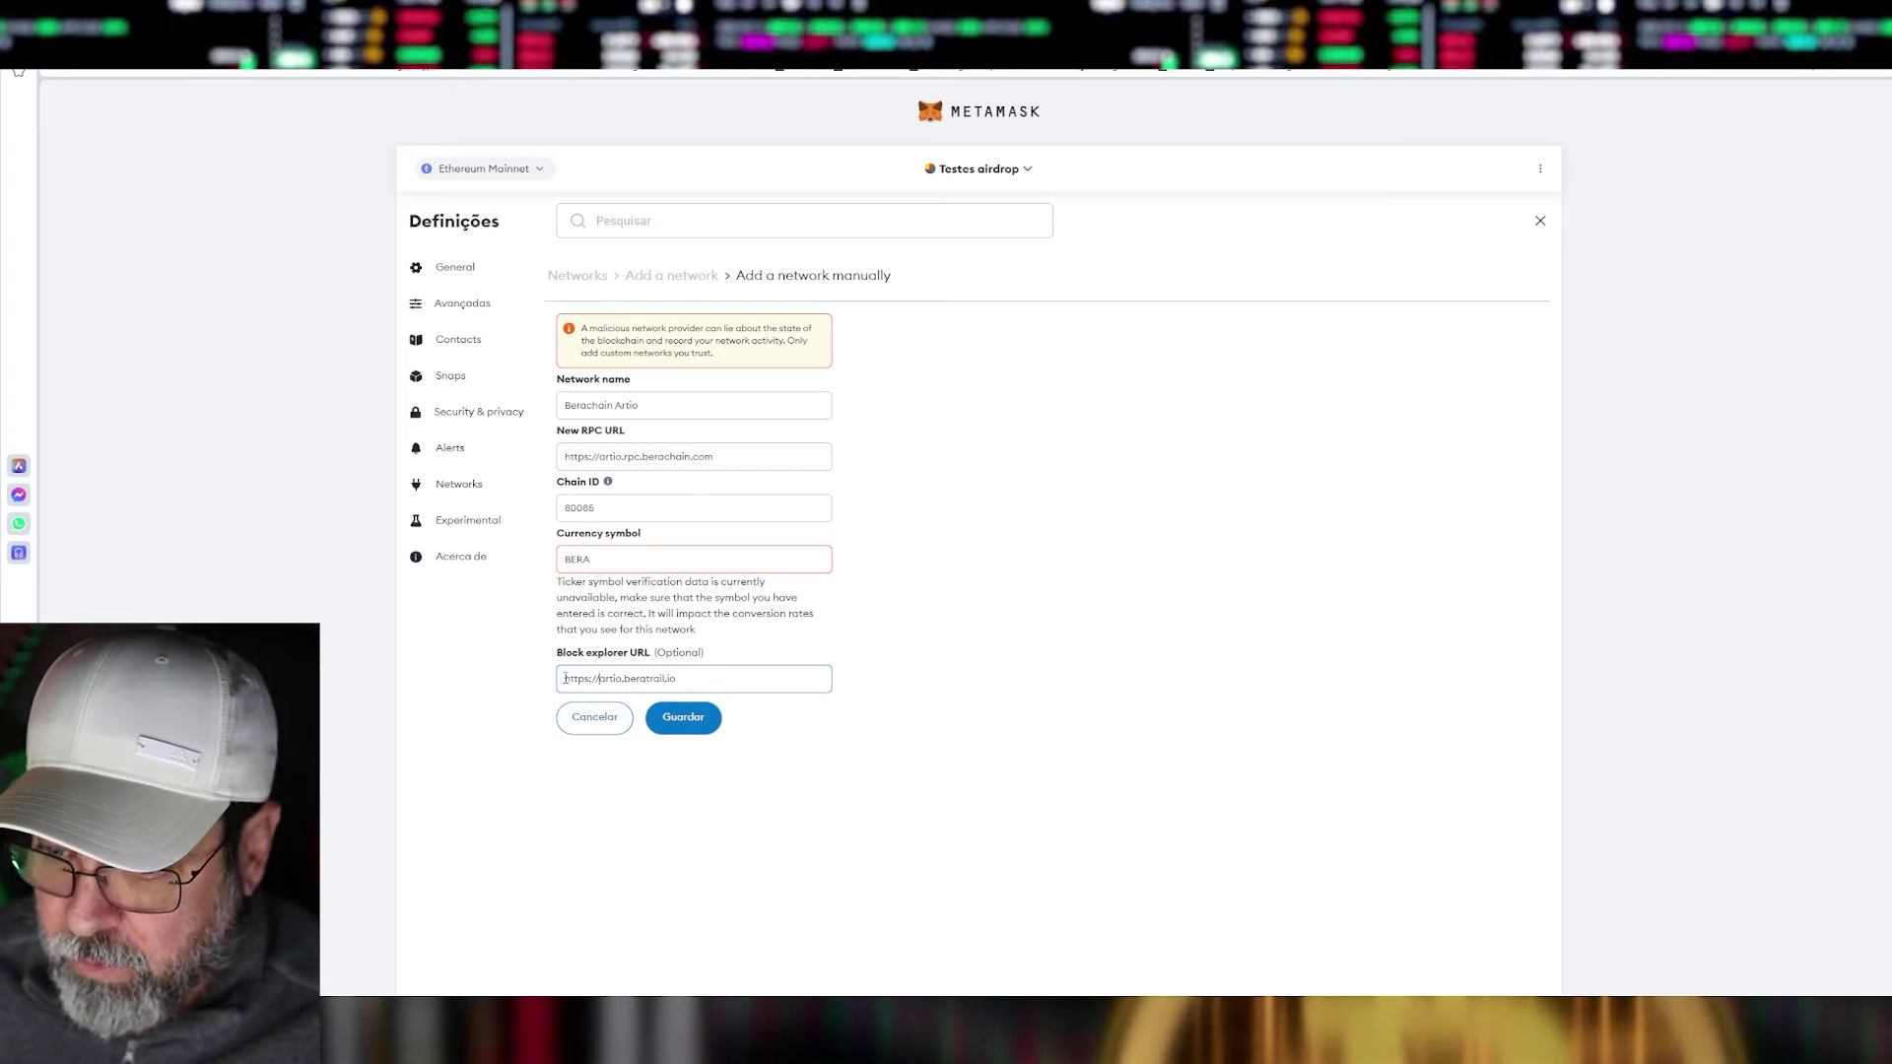
# - Save the custom network and switch the wallet to Berachain Artio
pyautogui.click(615, 582)
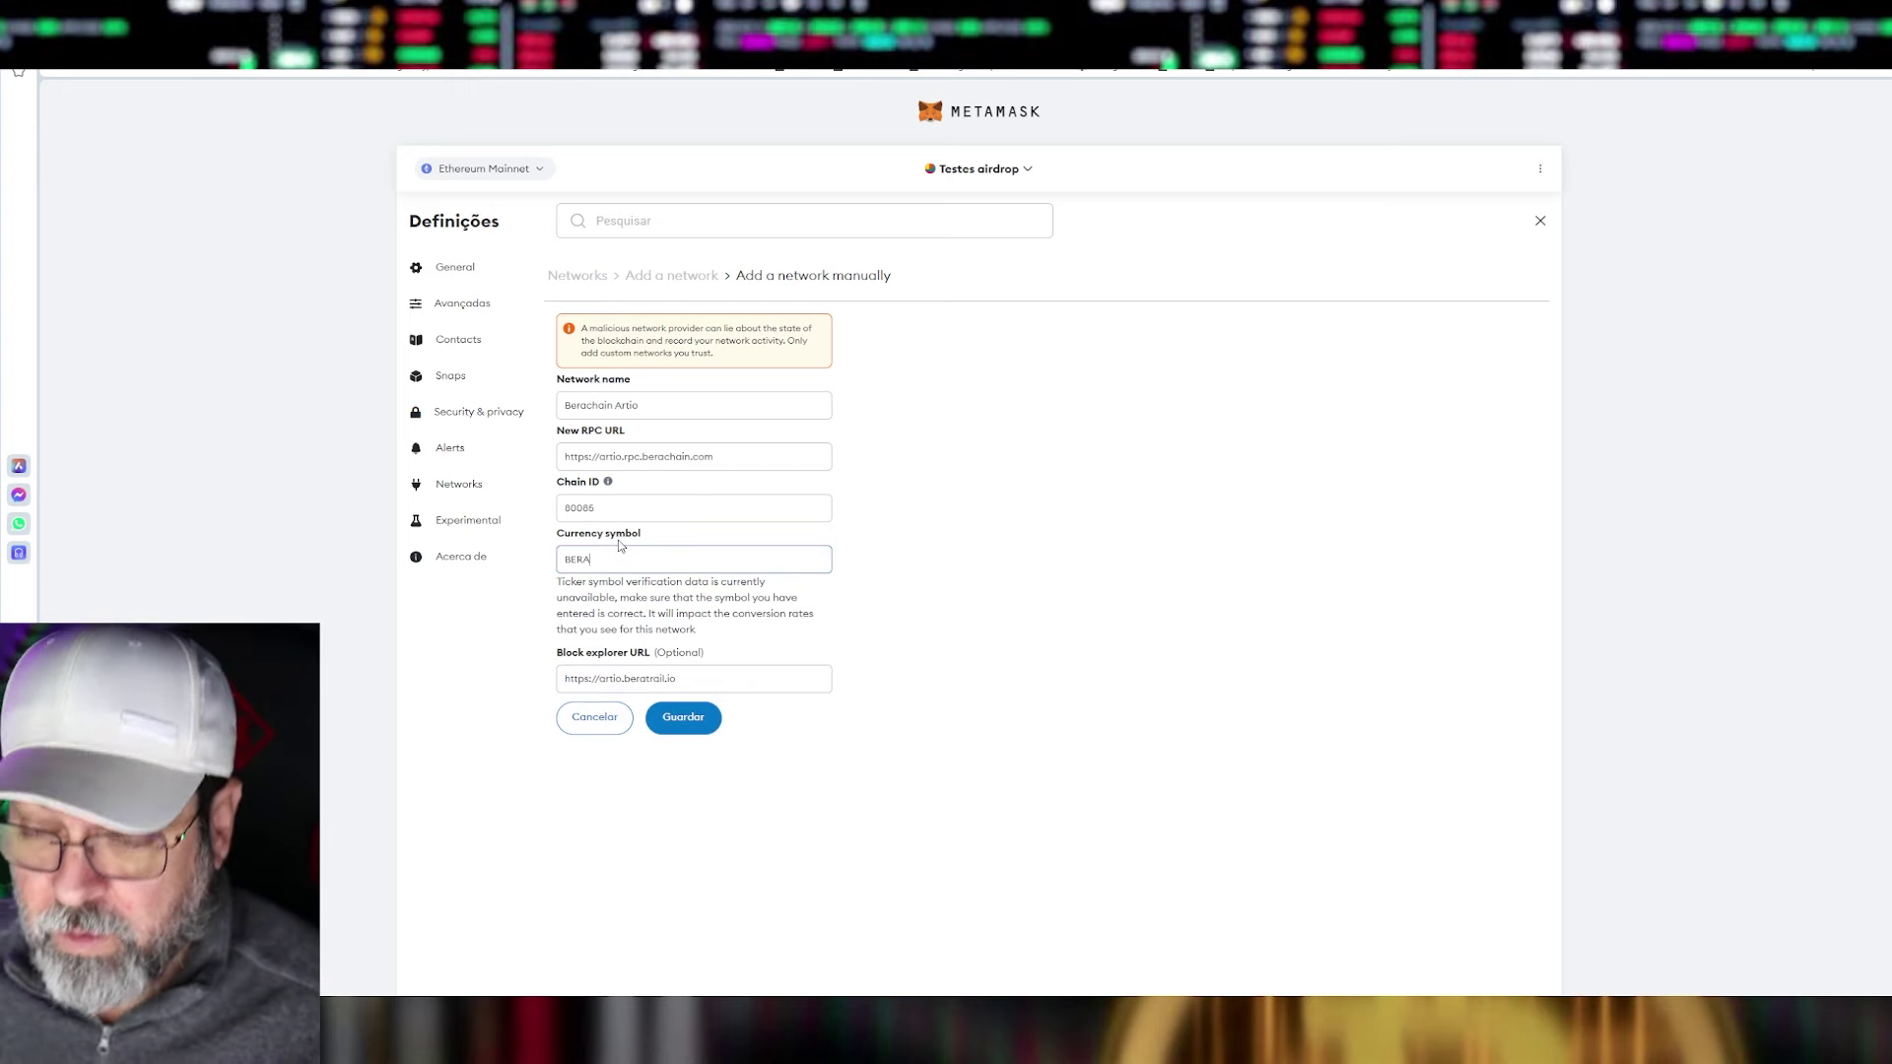
pyautogui.click(693, 725)
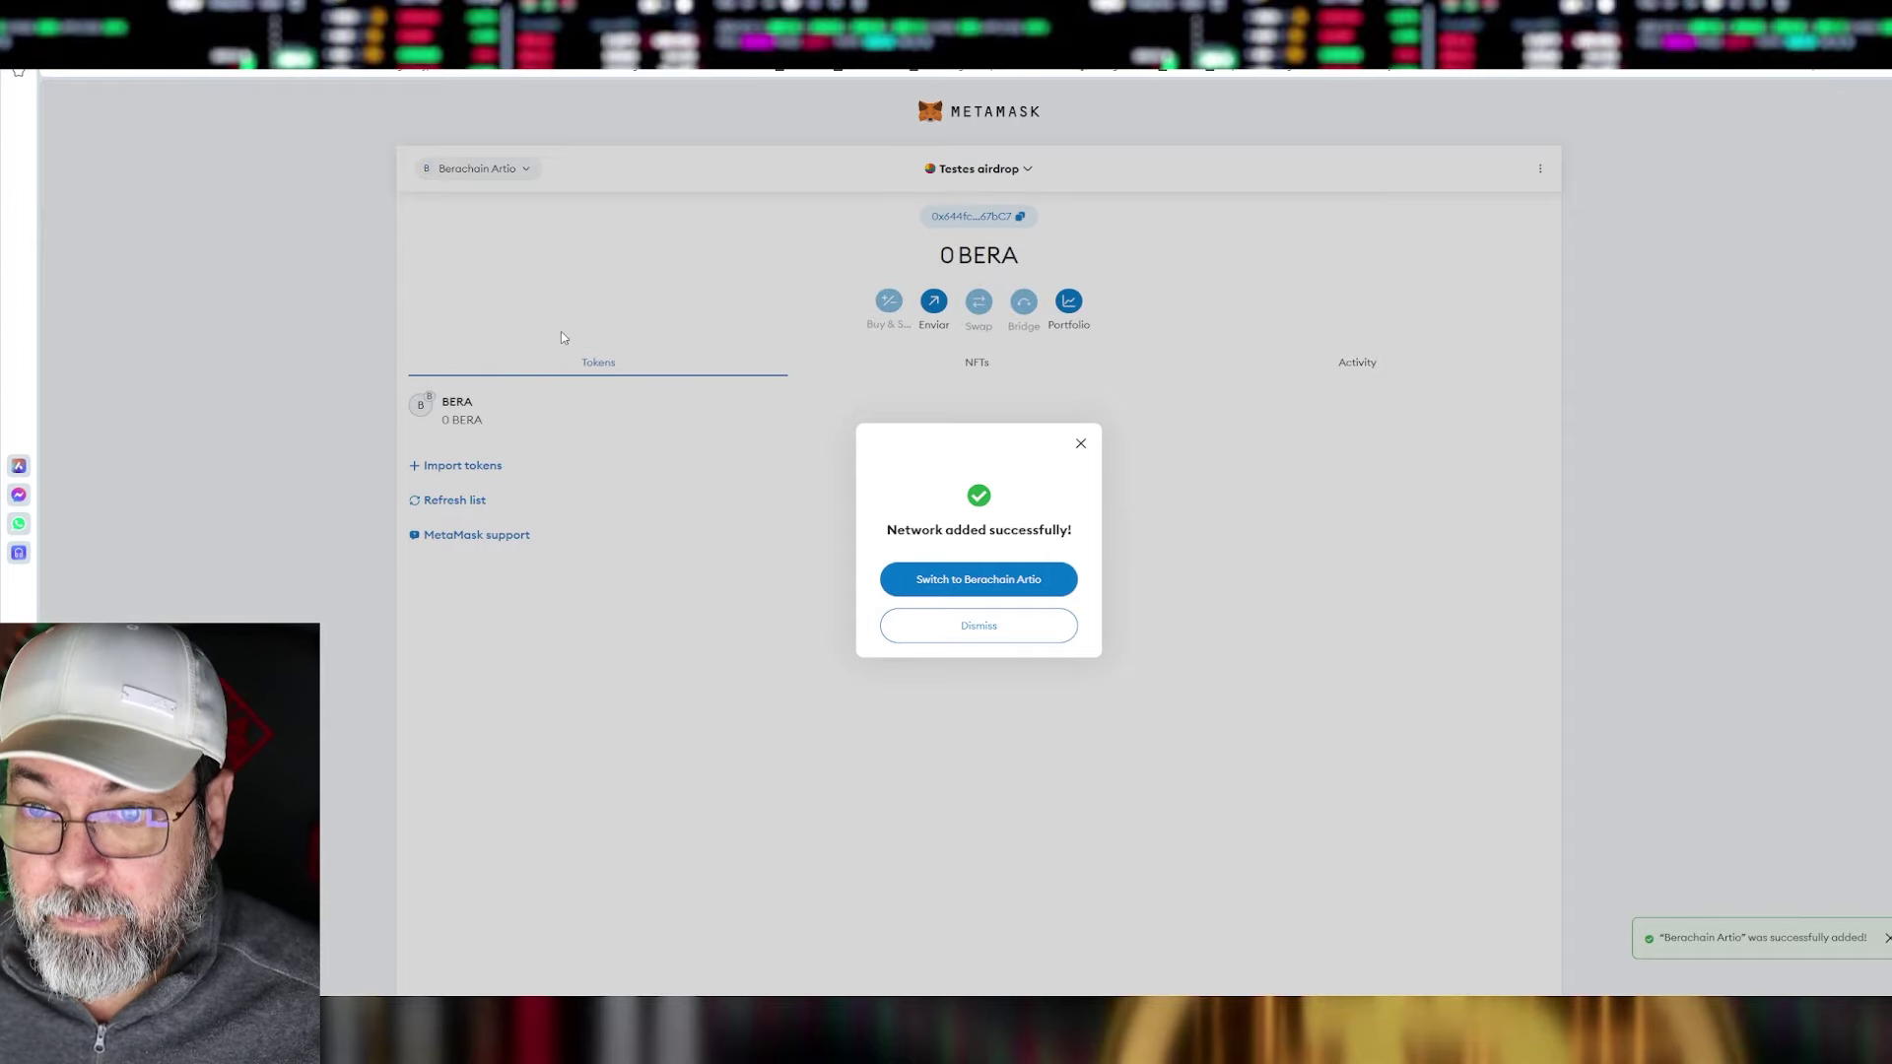
pyautogui.click(976, 590)
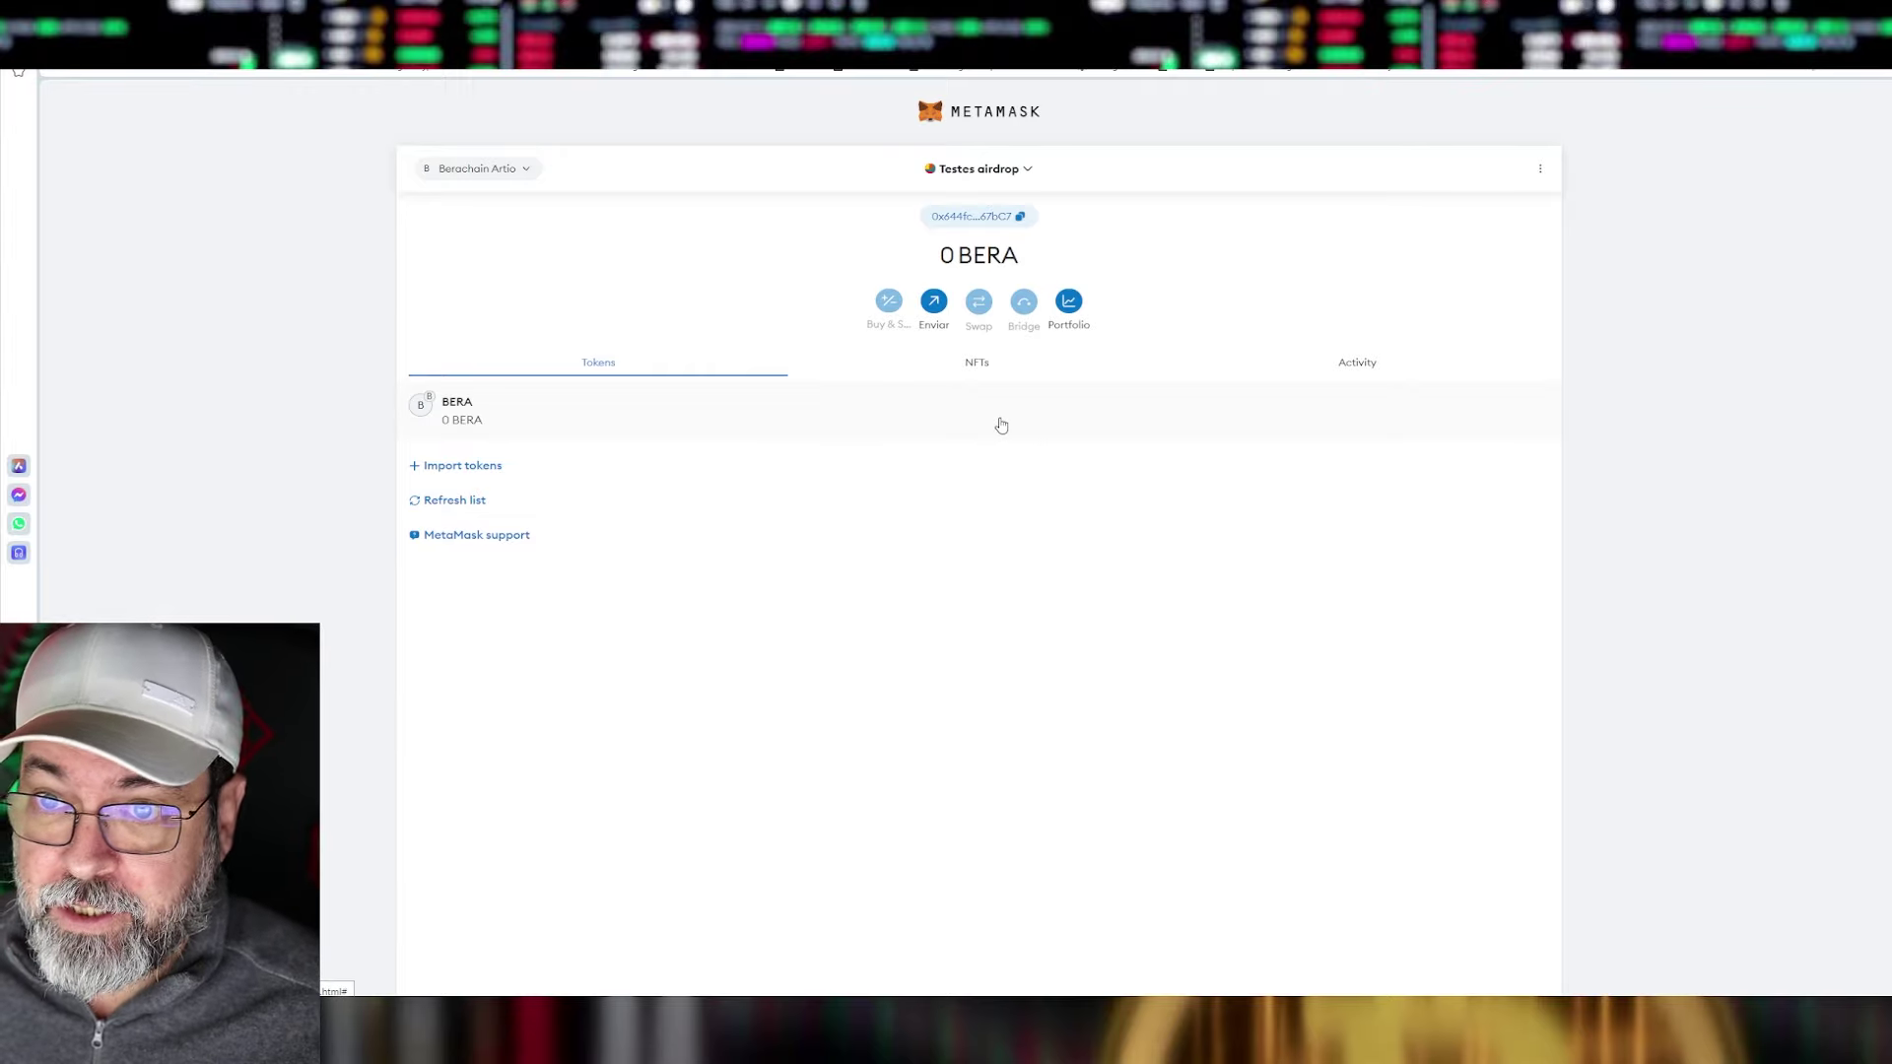
# - Look through the Berachain homepage, including its core principles and the list of ecosystem projects and backers
pyautogui.hotkey('ctrl', 'Tab')
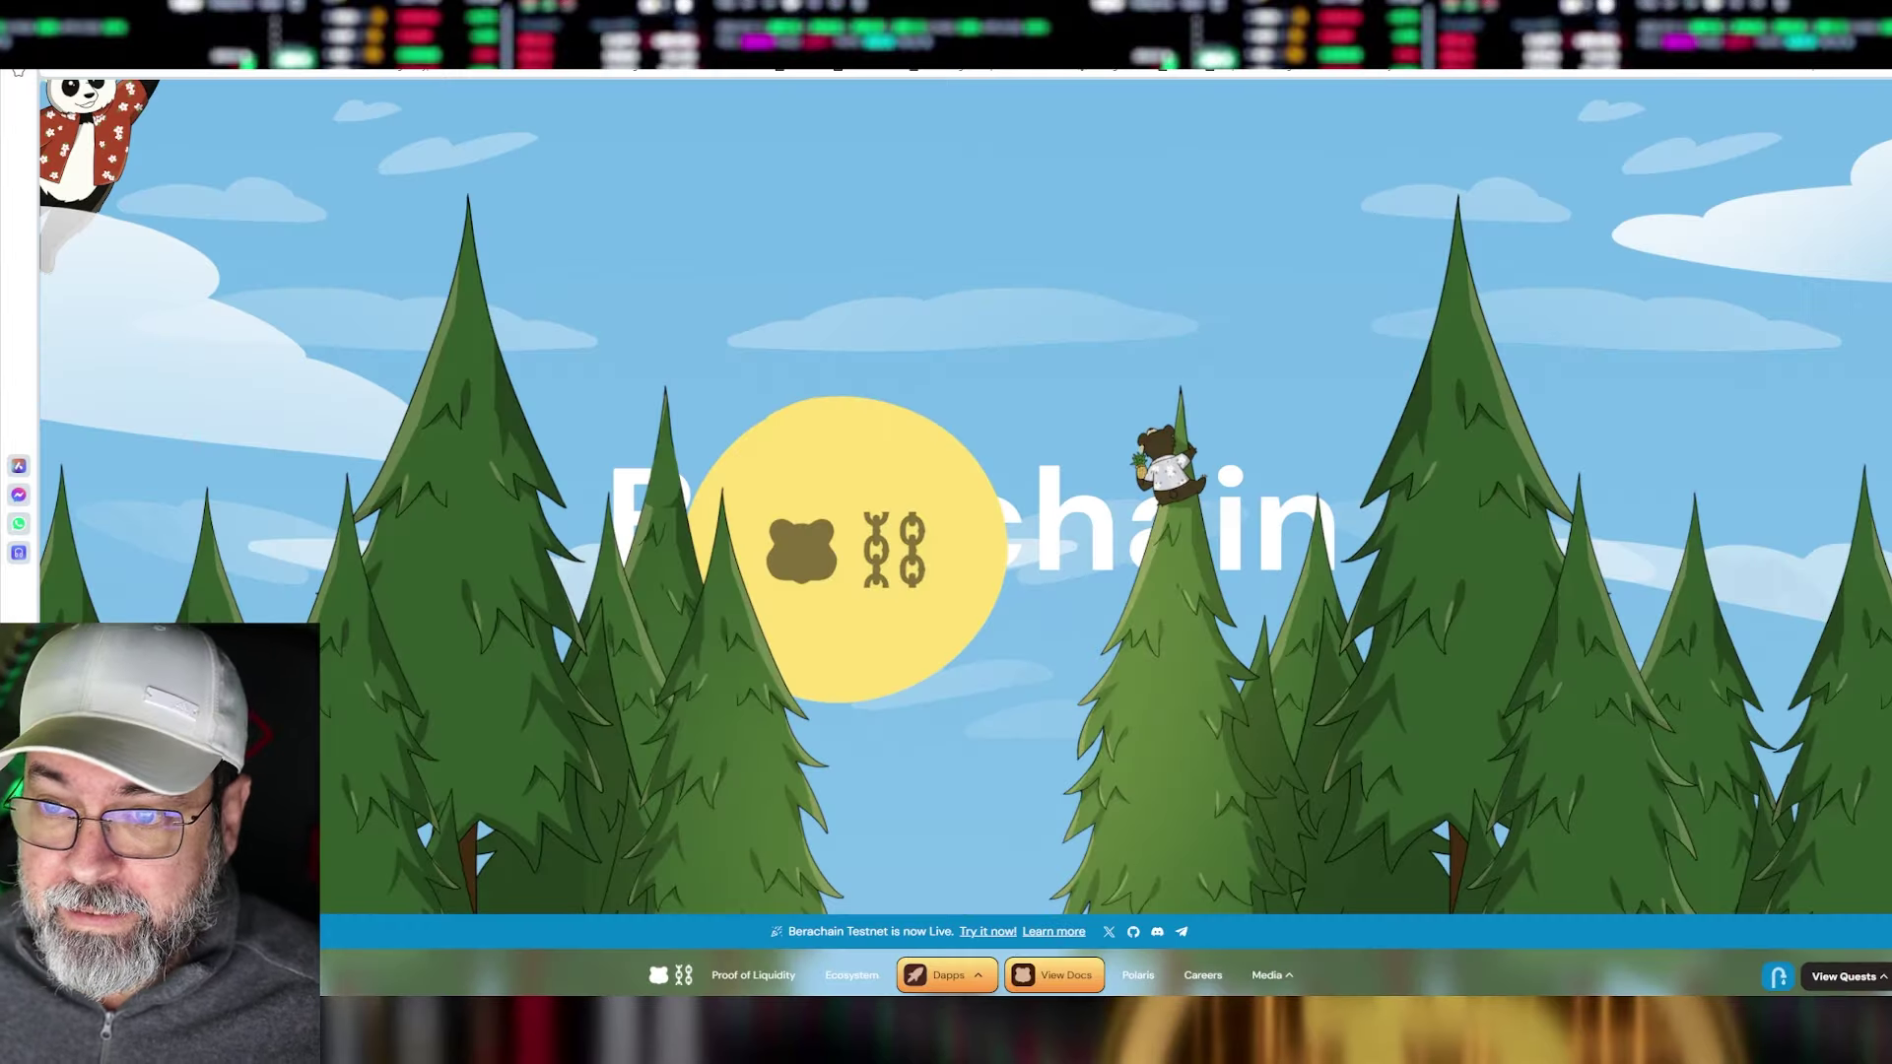
pyautogui.scroll(-5, 872, 599)
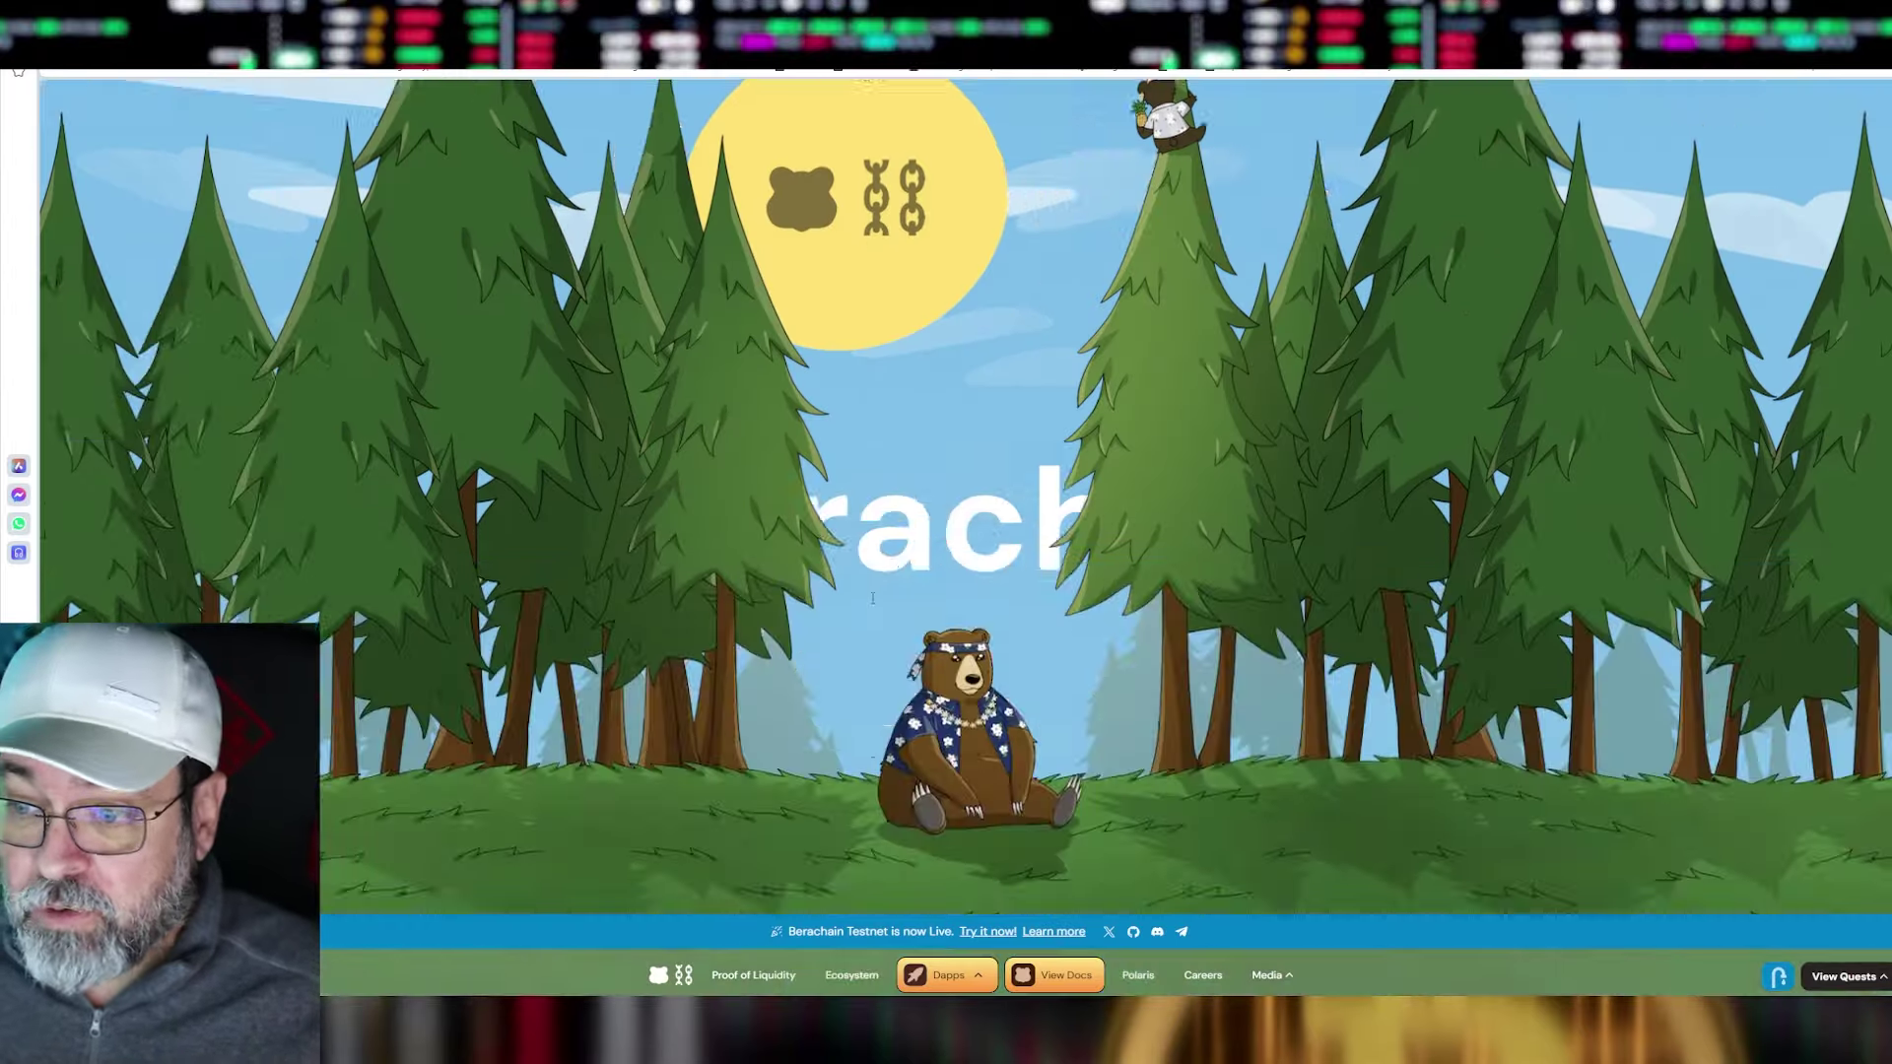
pyautogui.scroll(10, 818, 836)
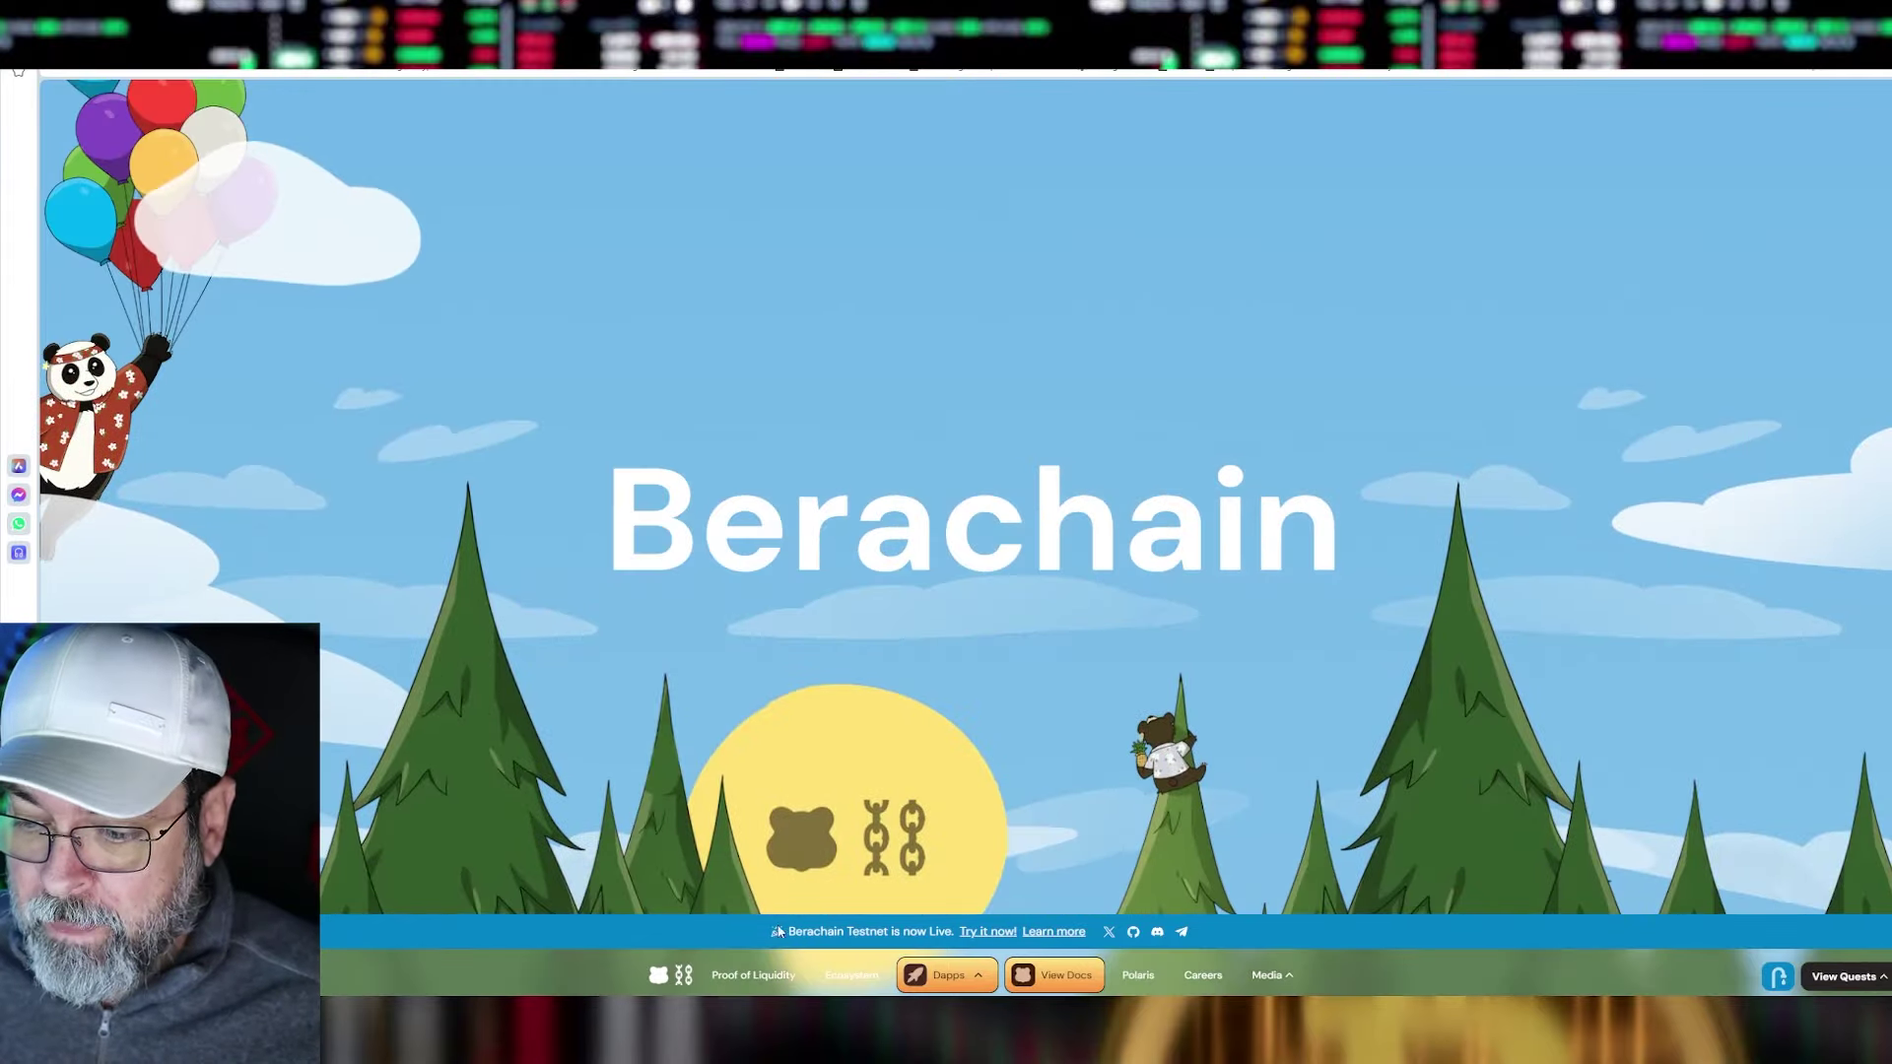
pyautogui.scroll(5, 795, 573)
pyautogui.scroll(-10, 794, 573)
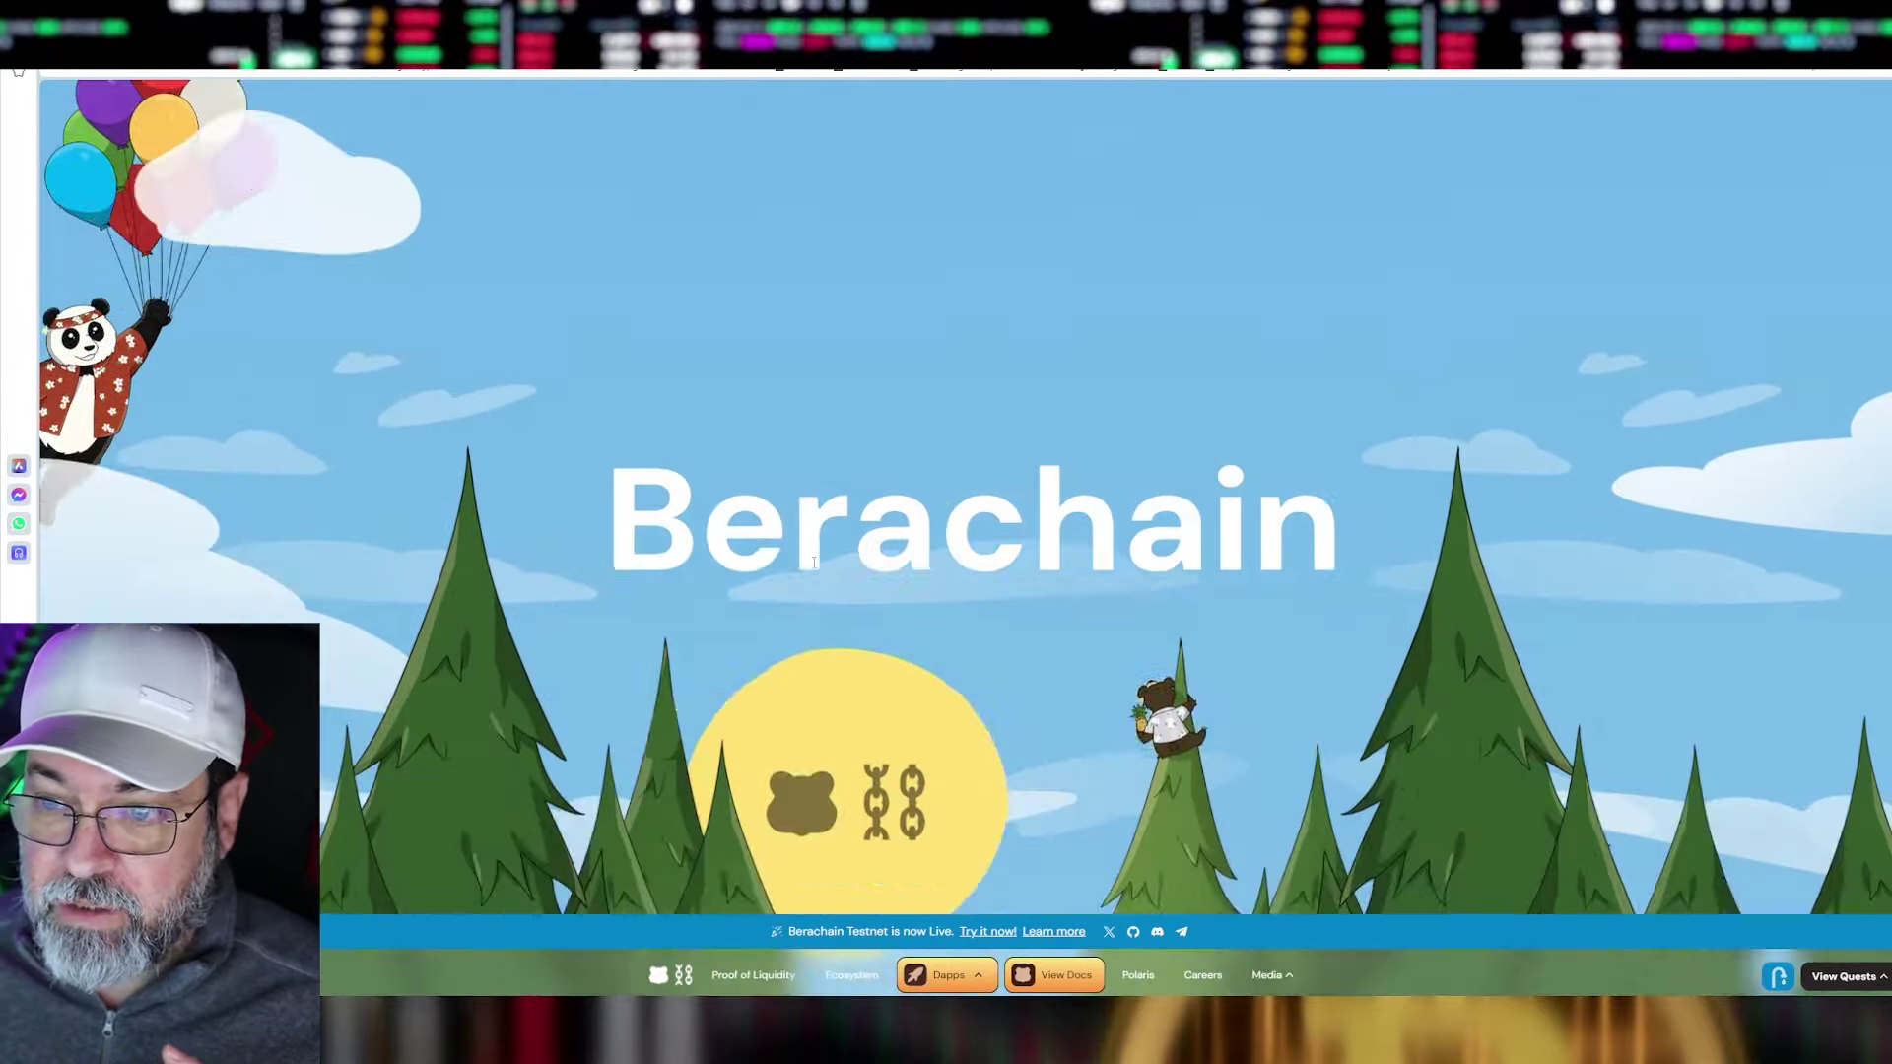
pyautogui.scroll(5, 844, 488)
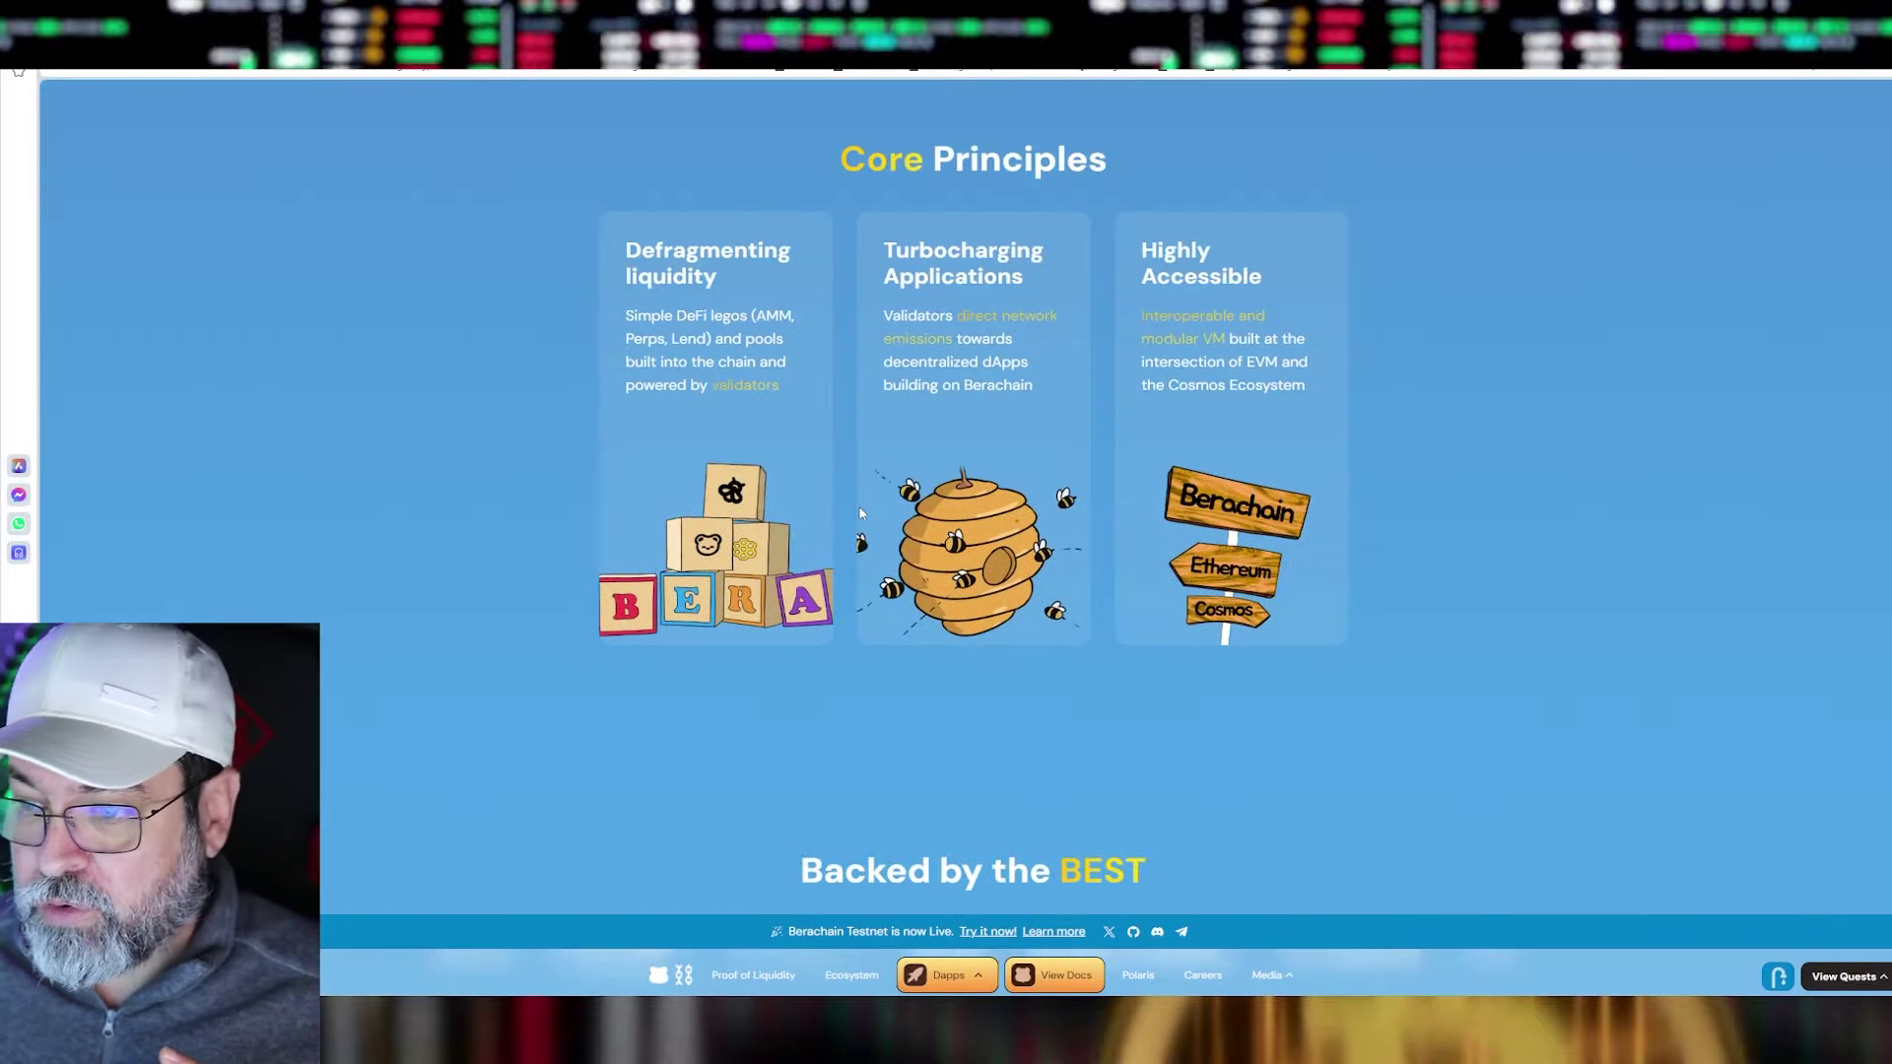
pyautogui.scroll(-3, 843, 487)
pyautogui.scroll(10, 907, 592)
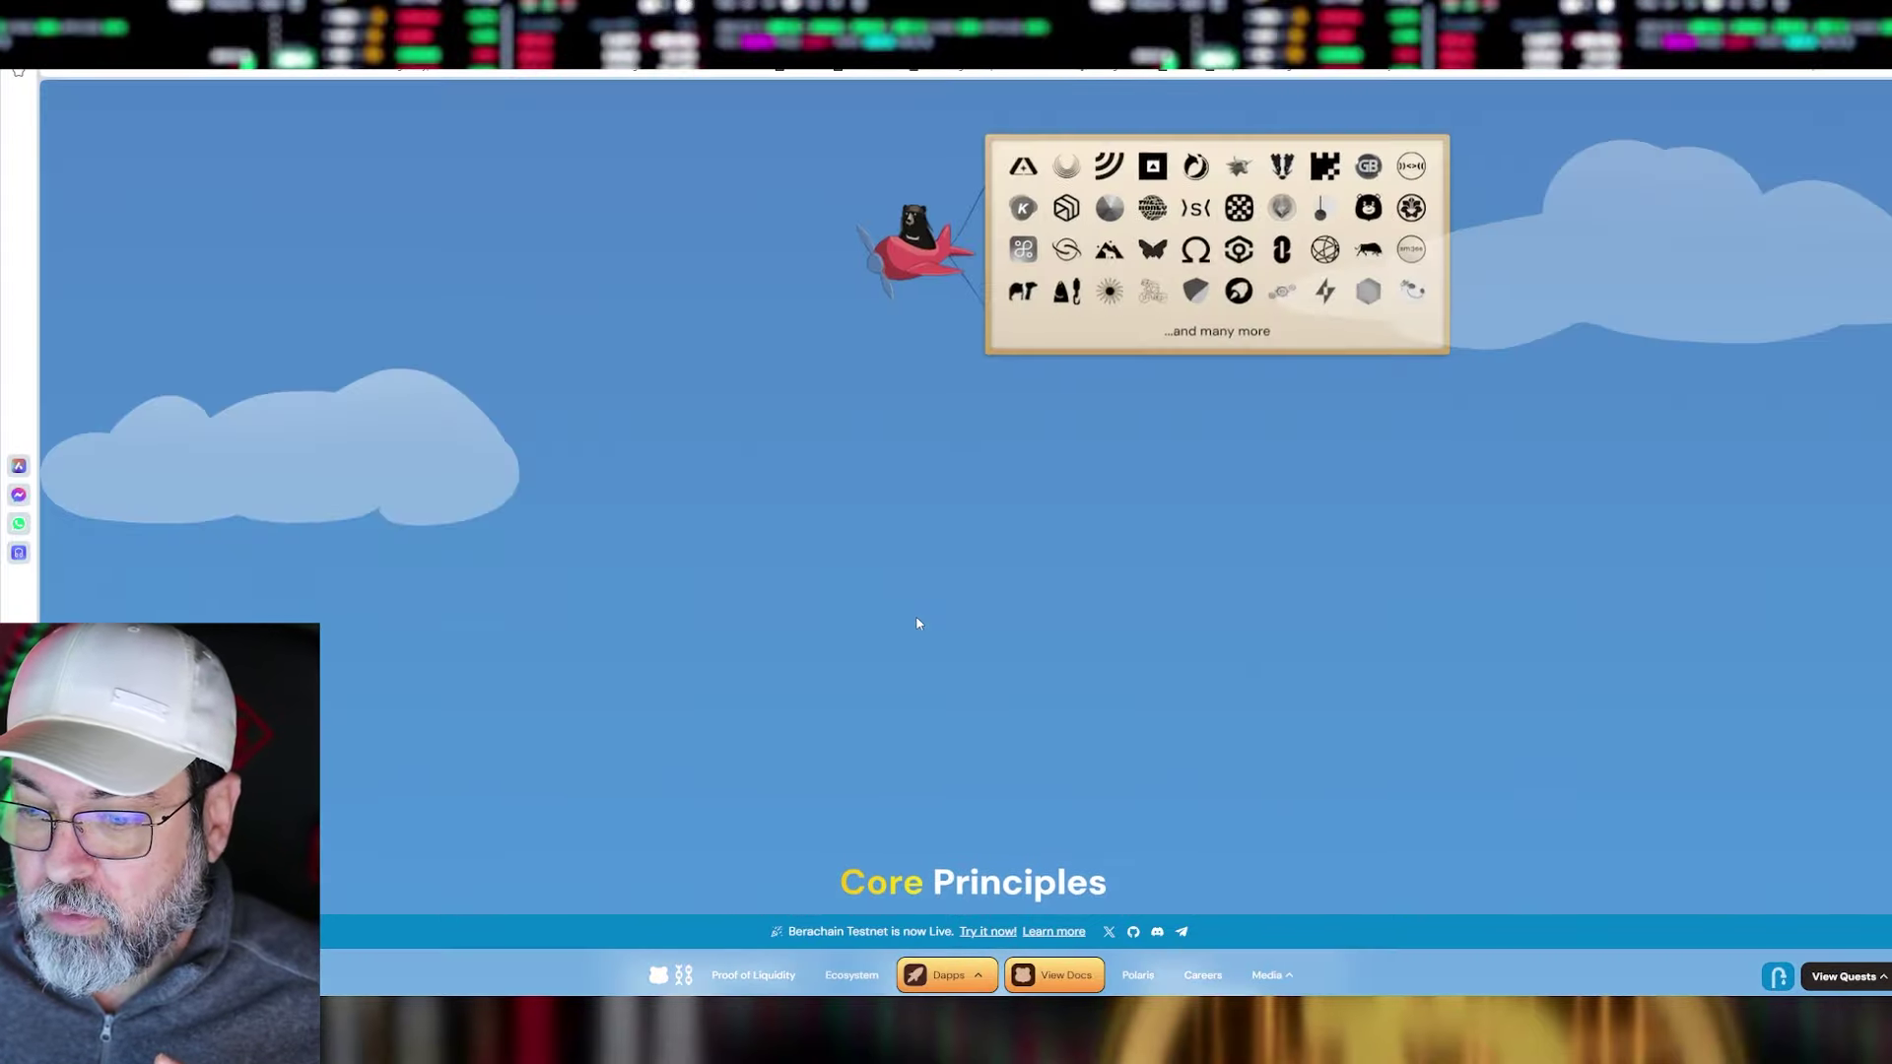
pyautogui.scroll(-12, 917, 623)
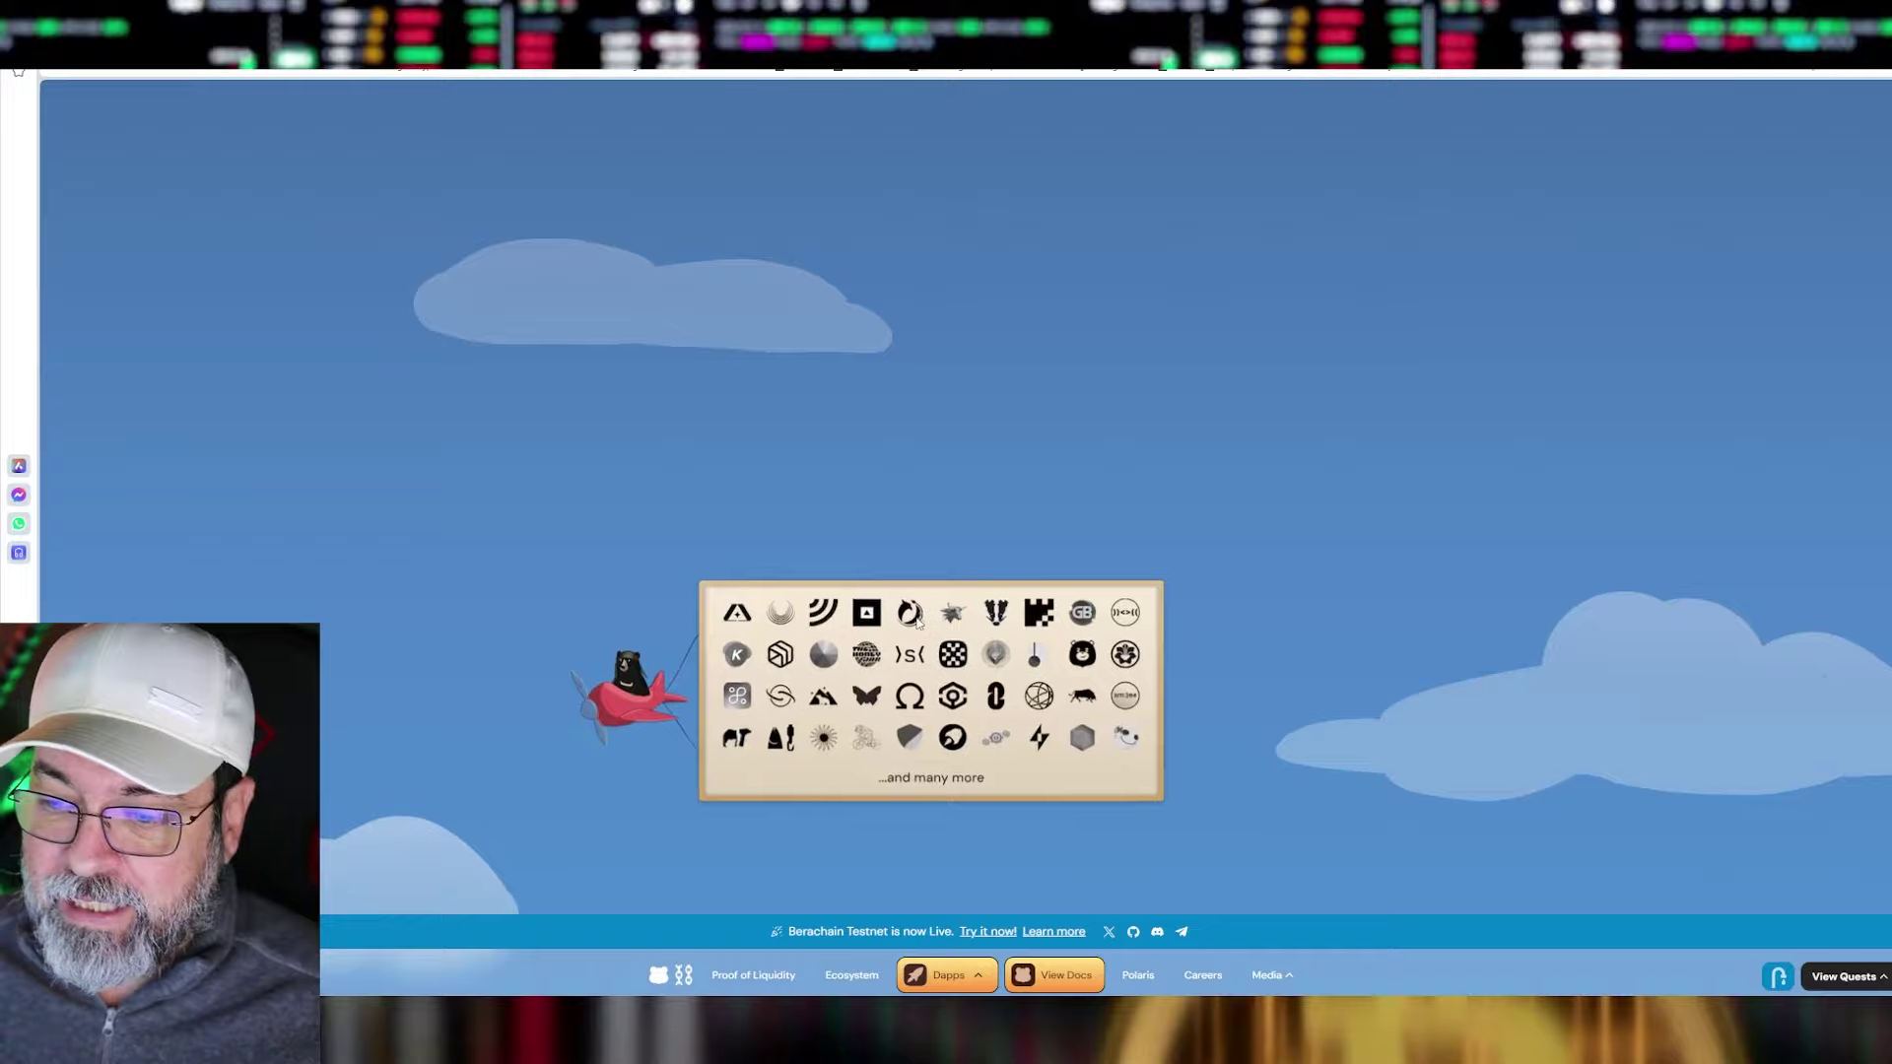
pyautogui.scroll(10, 878, 658)
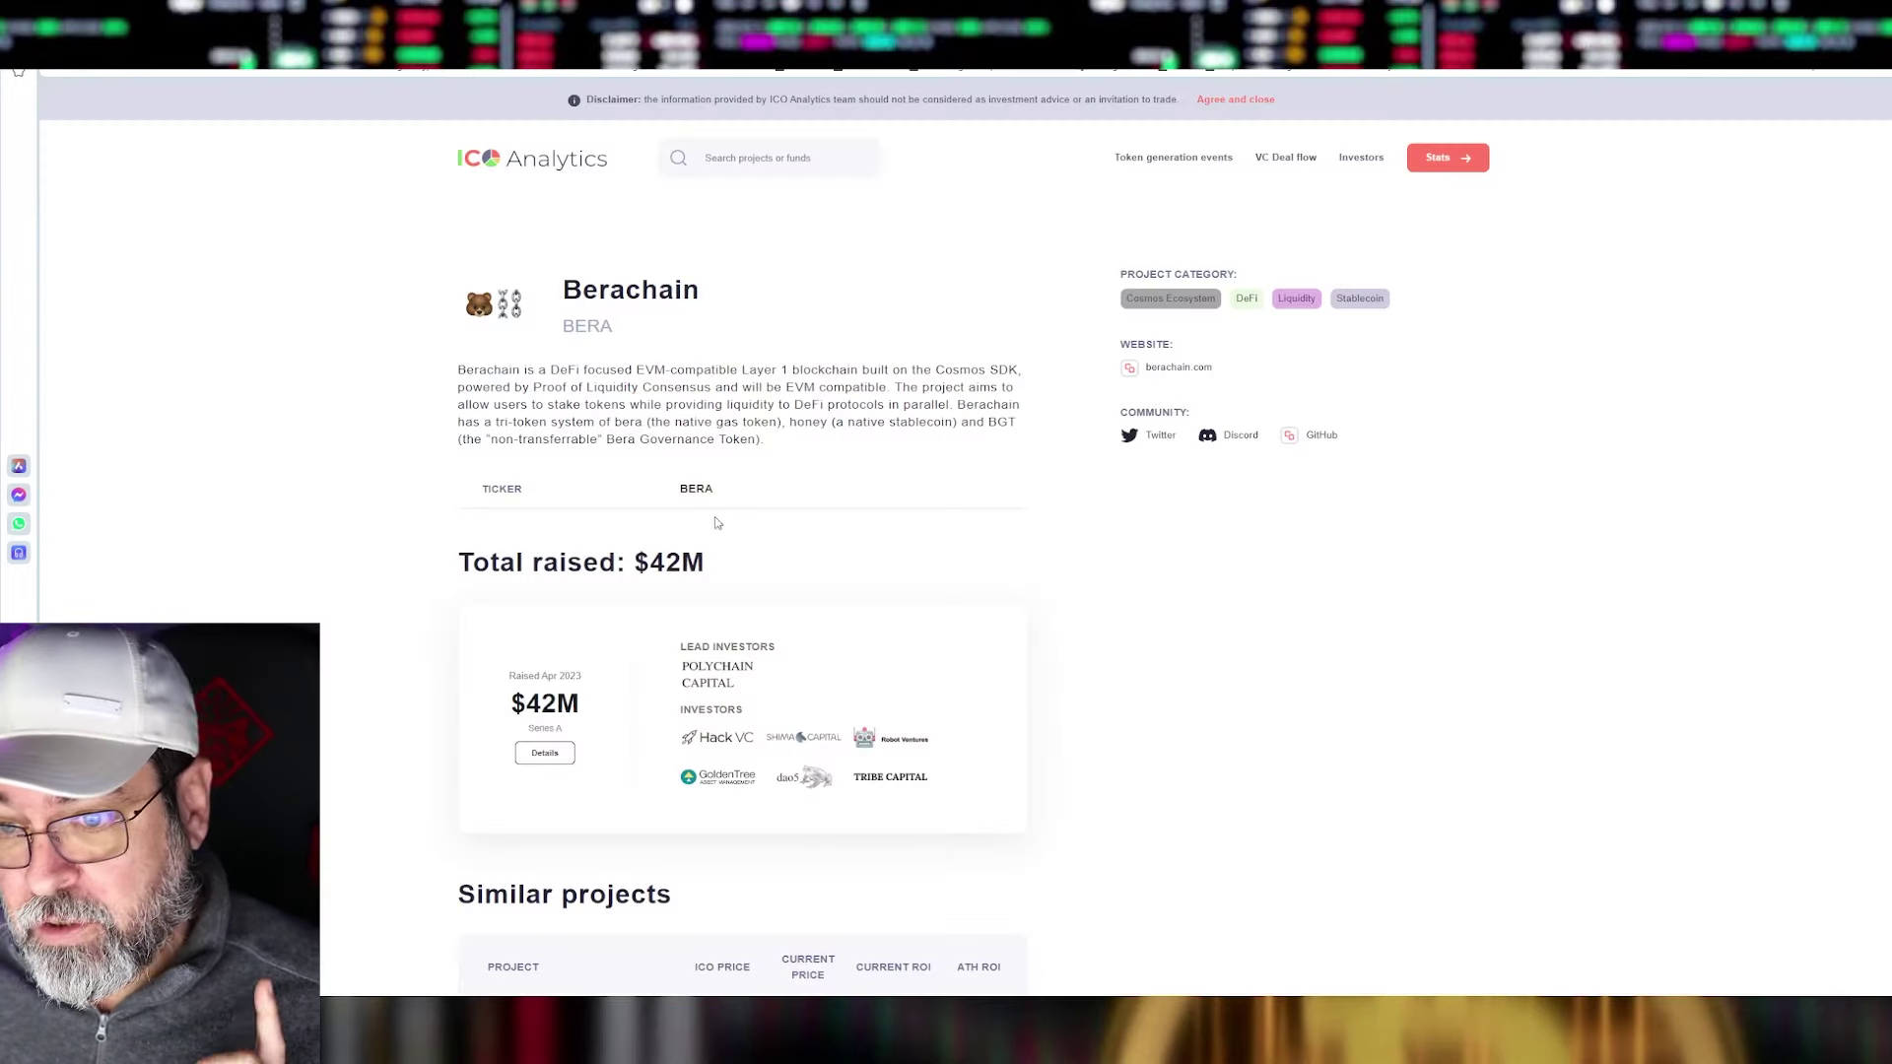
# - Examine Berachain's project description, funding raised and investors on the ICO Analytics page
pyautogui.scroll(-2, 650, 513)
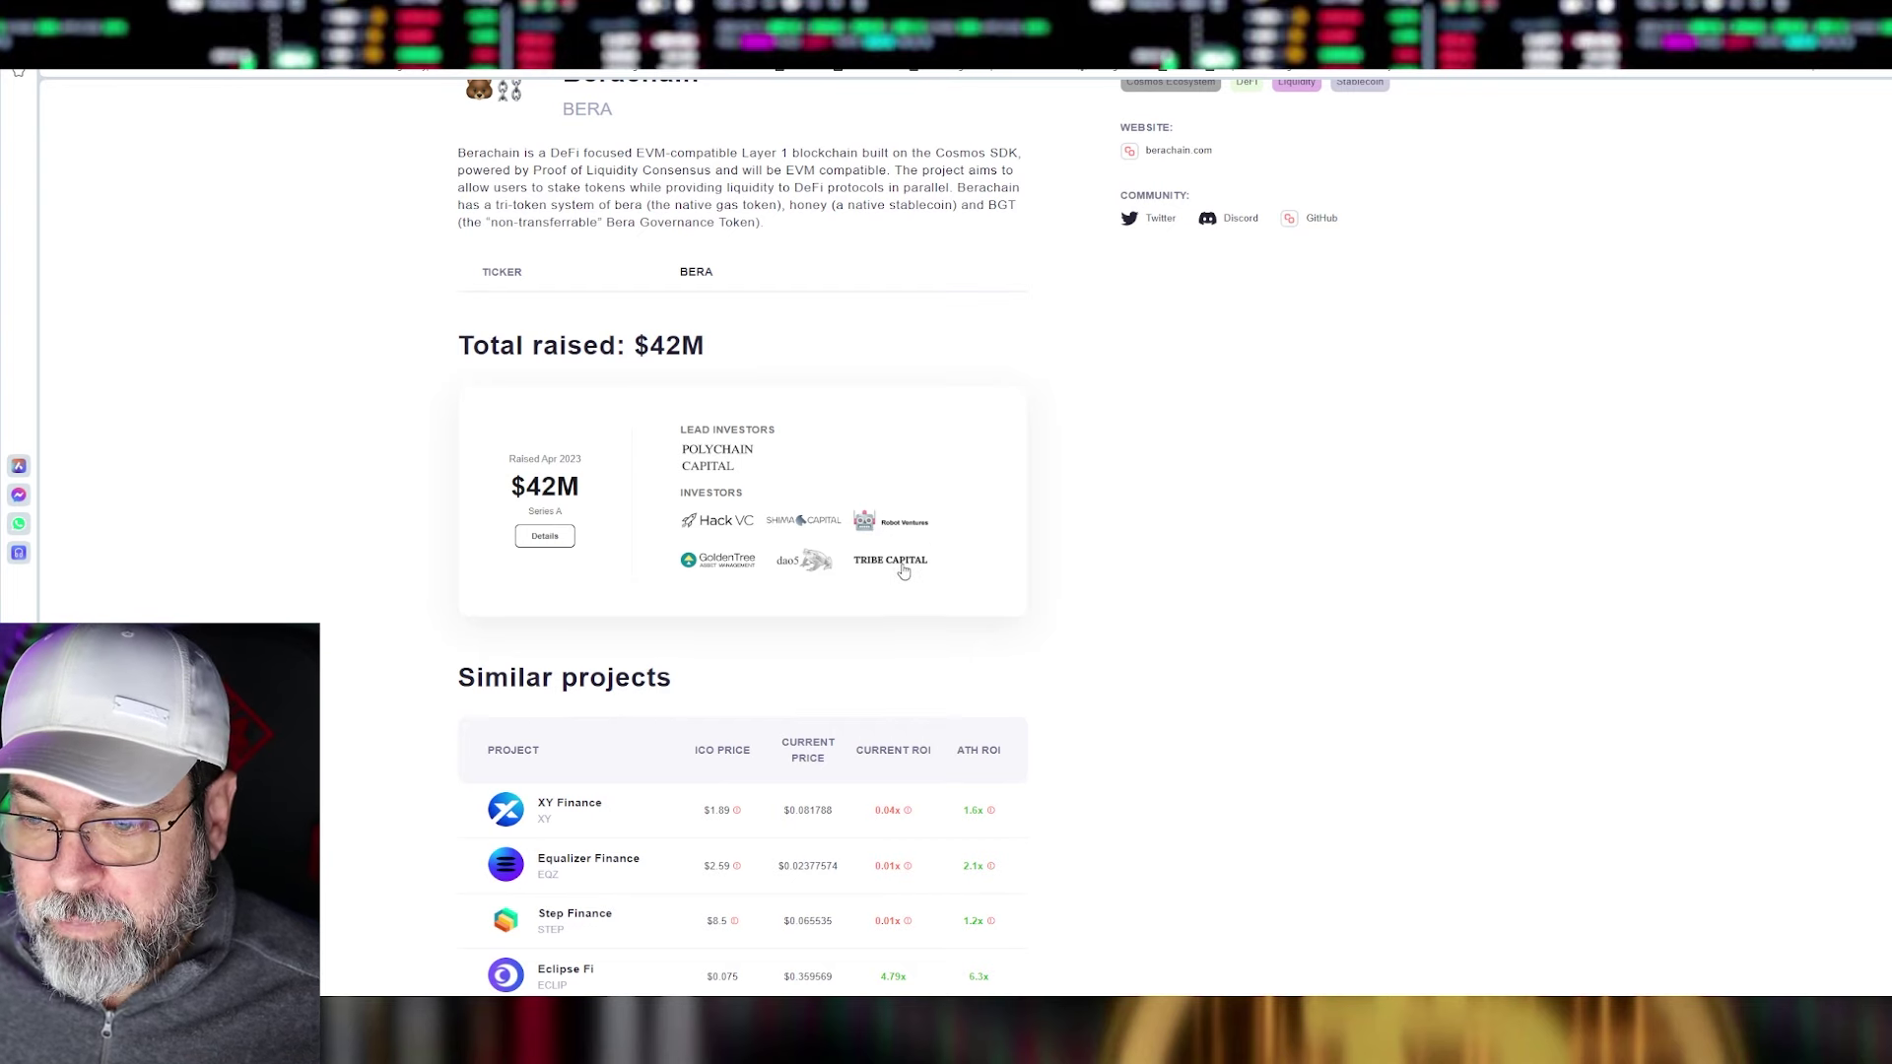
pyautogui.scroll(2, 735, 519)
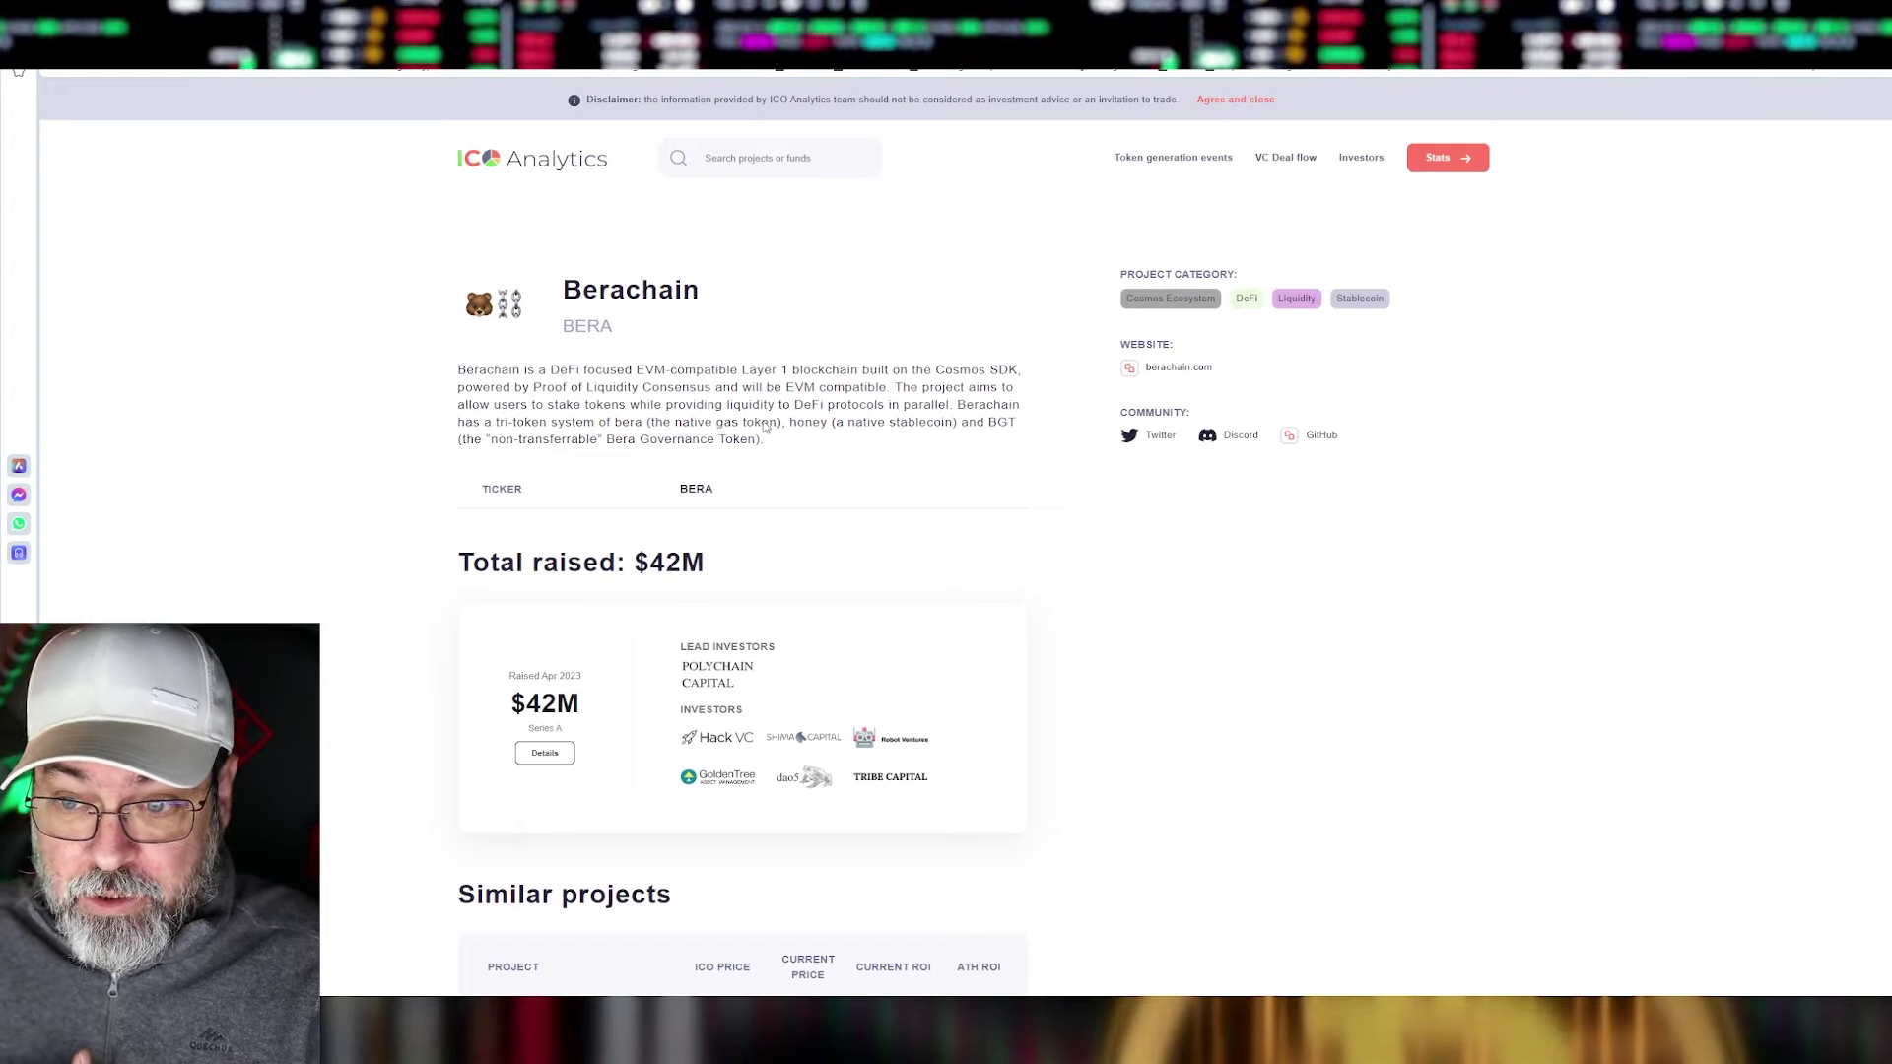
pyautogui.scroll(-1, 765, 427)
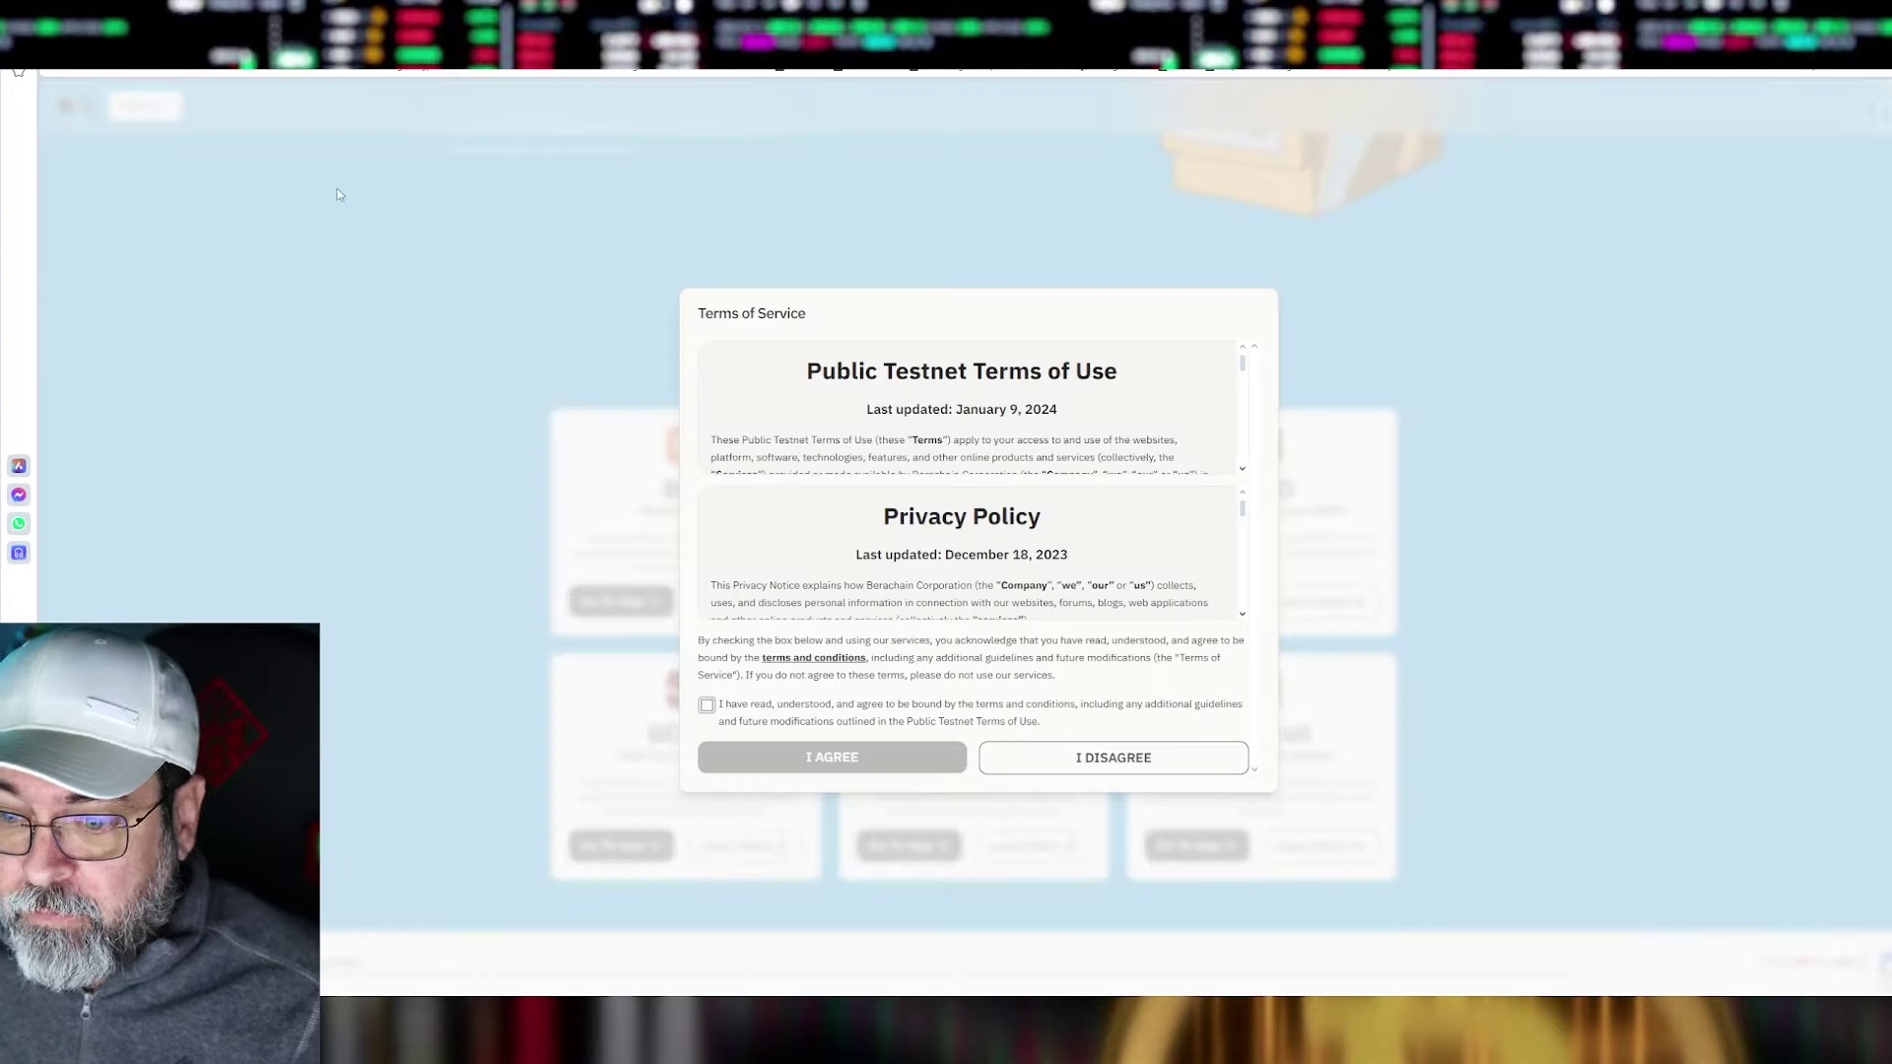
# - Accept the Public Testnet Terms of Use and Privacy Policy on the Berachain faucet site
pyautogui.click(707, 705)
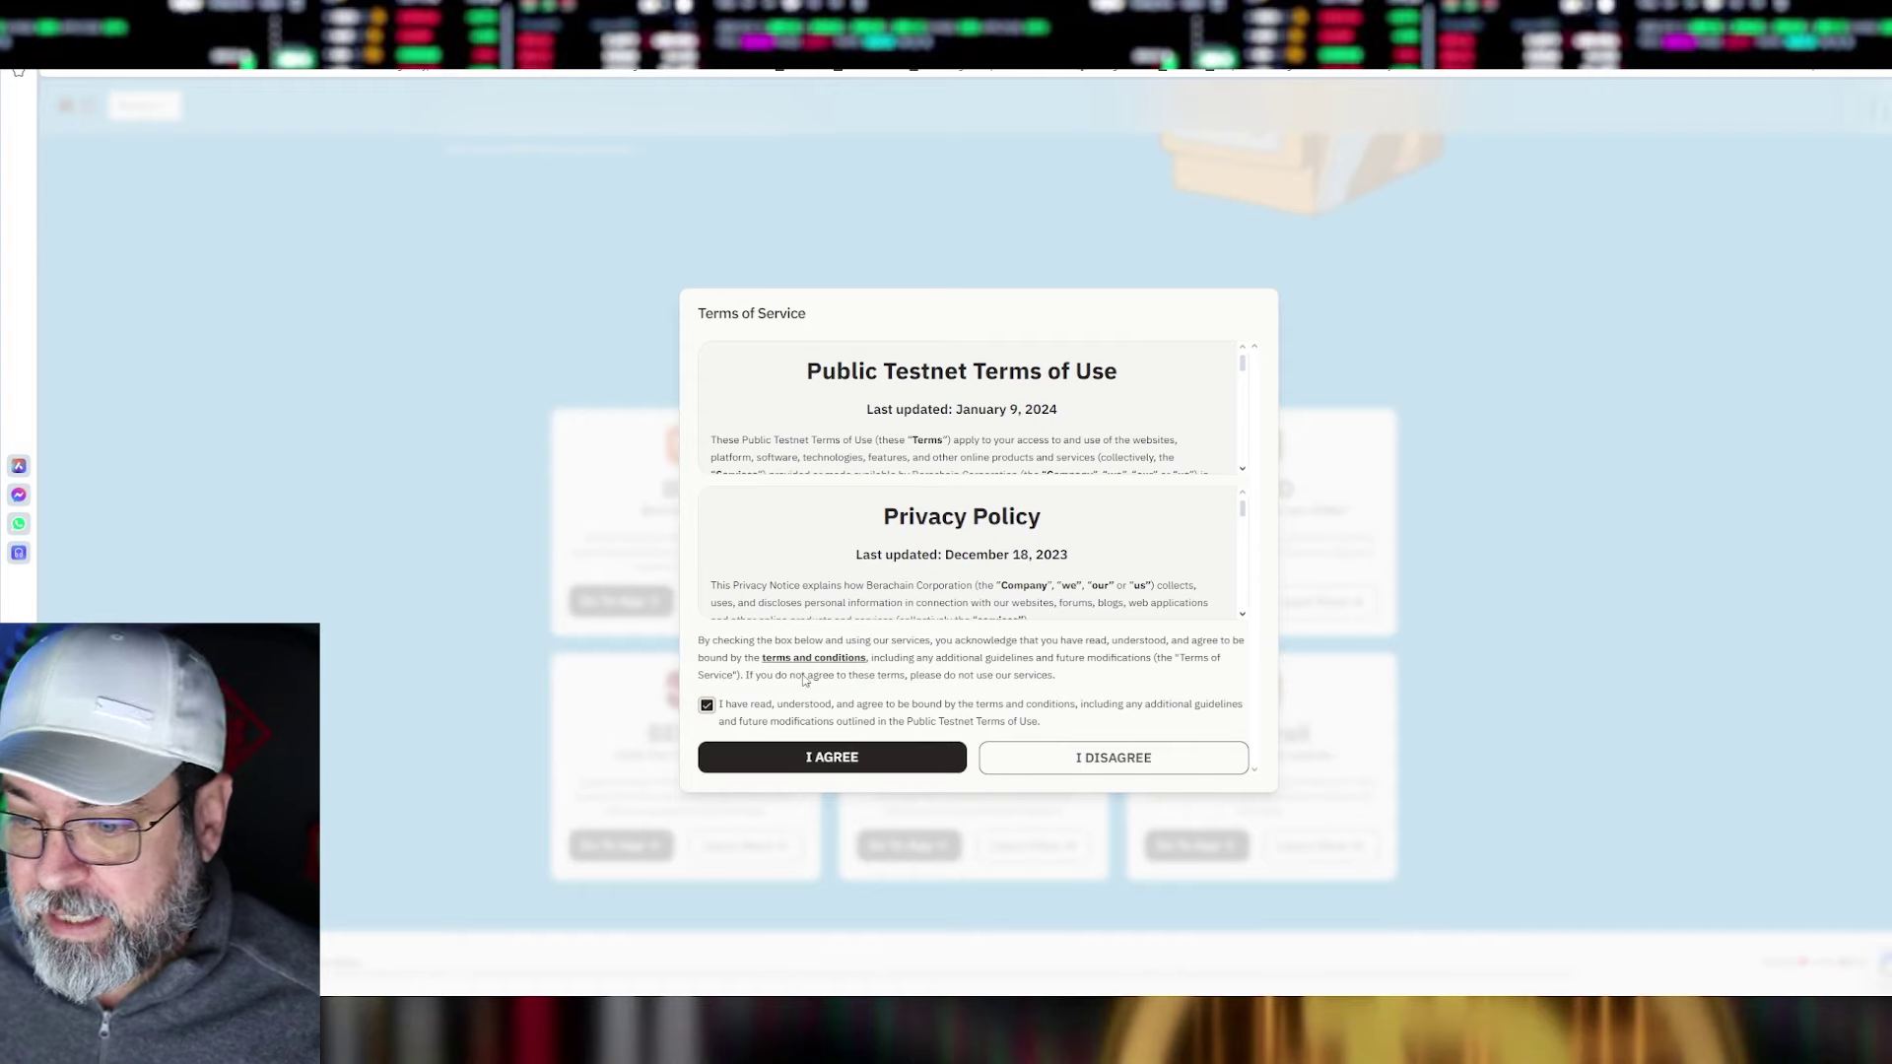
pyautogui.click(843, 767)
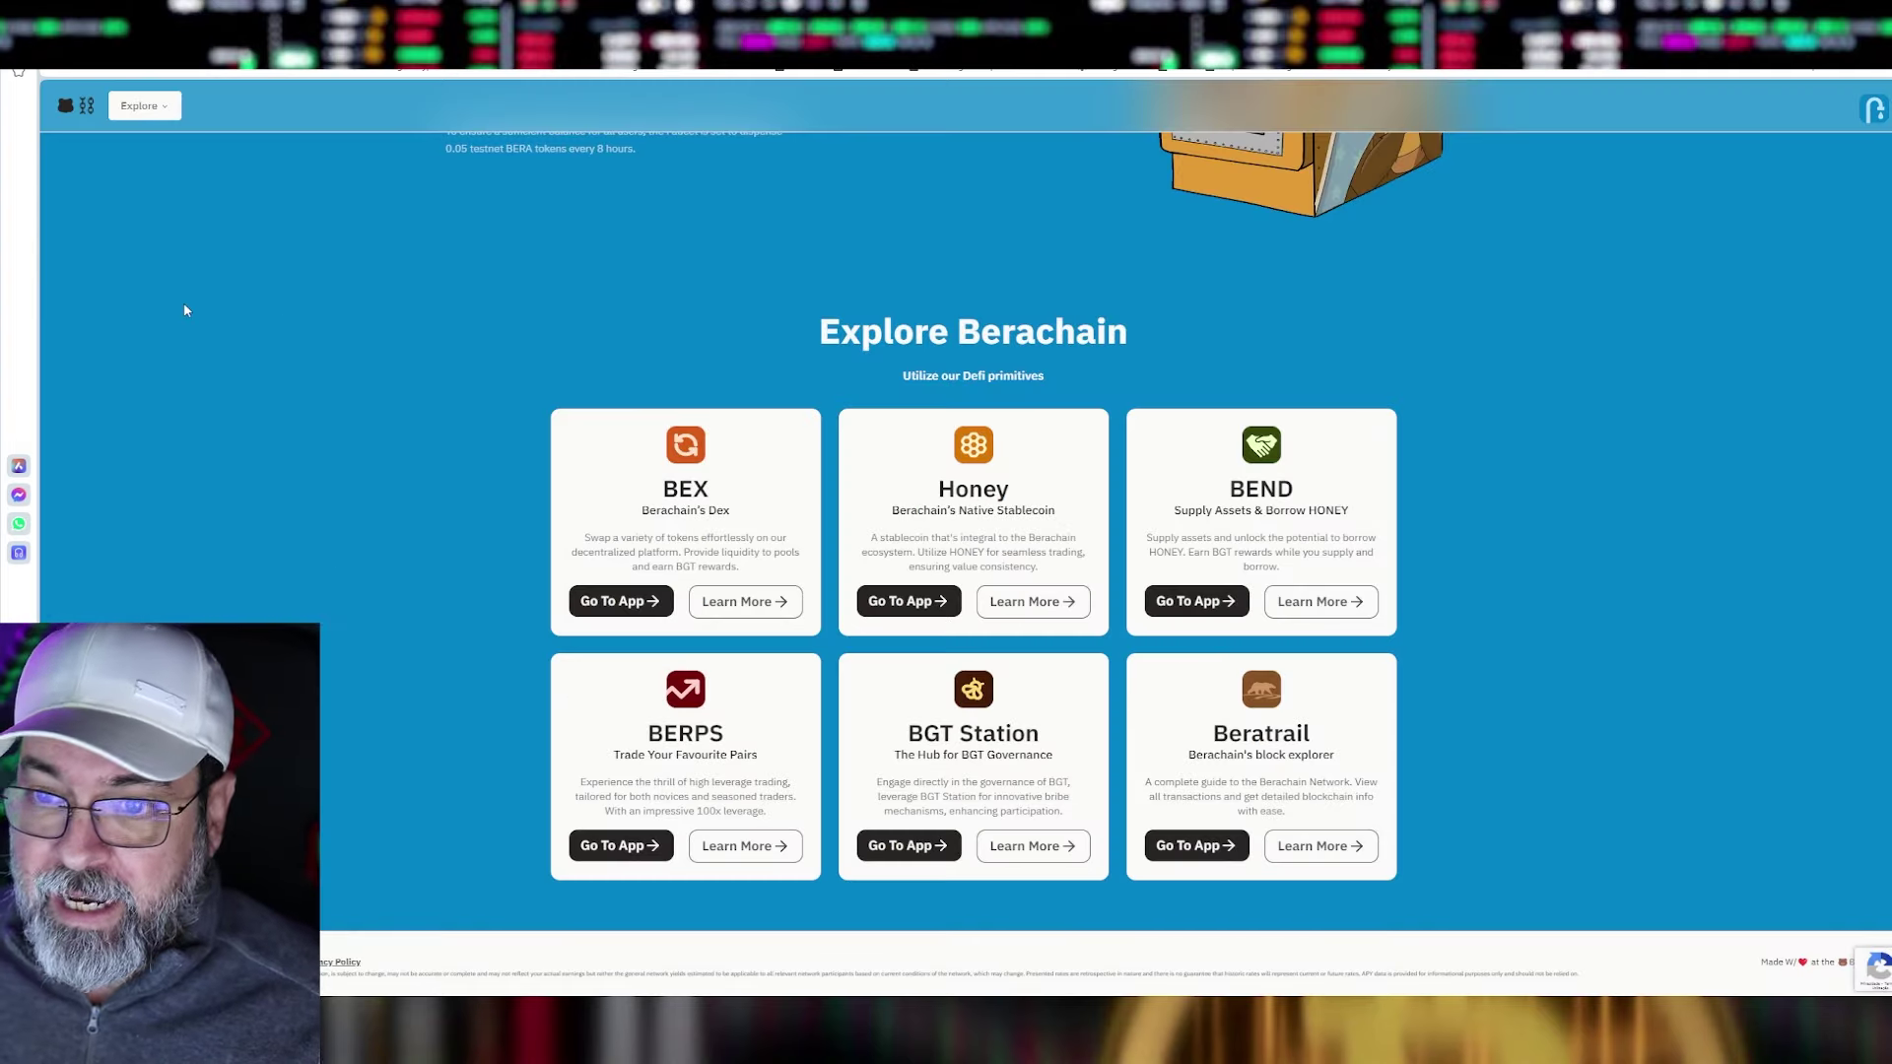
pyautogui.scroll(4, 355, 468)
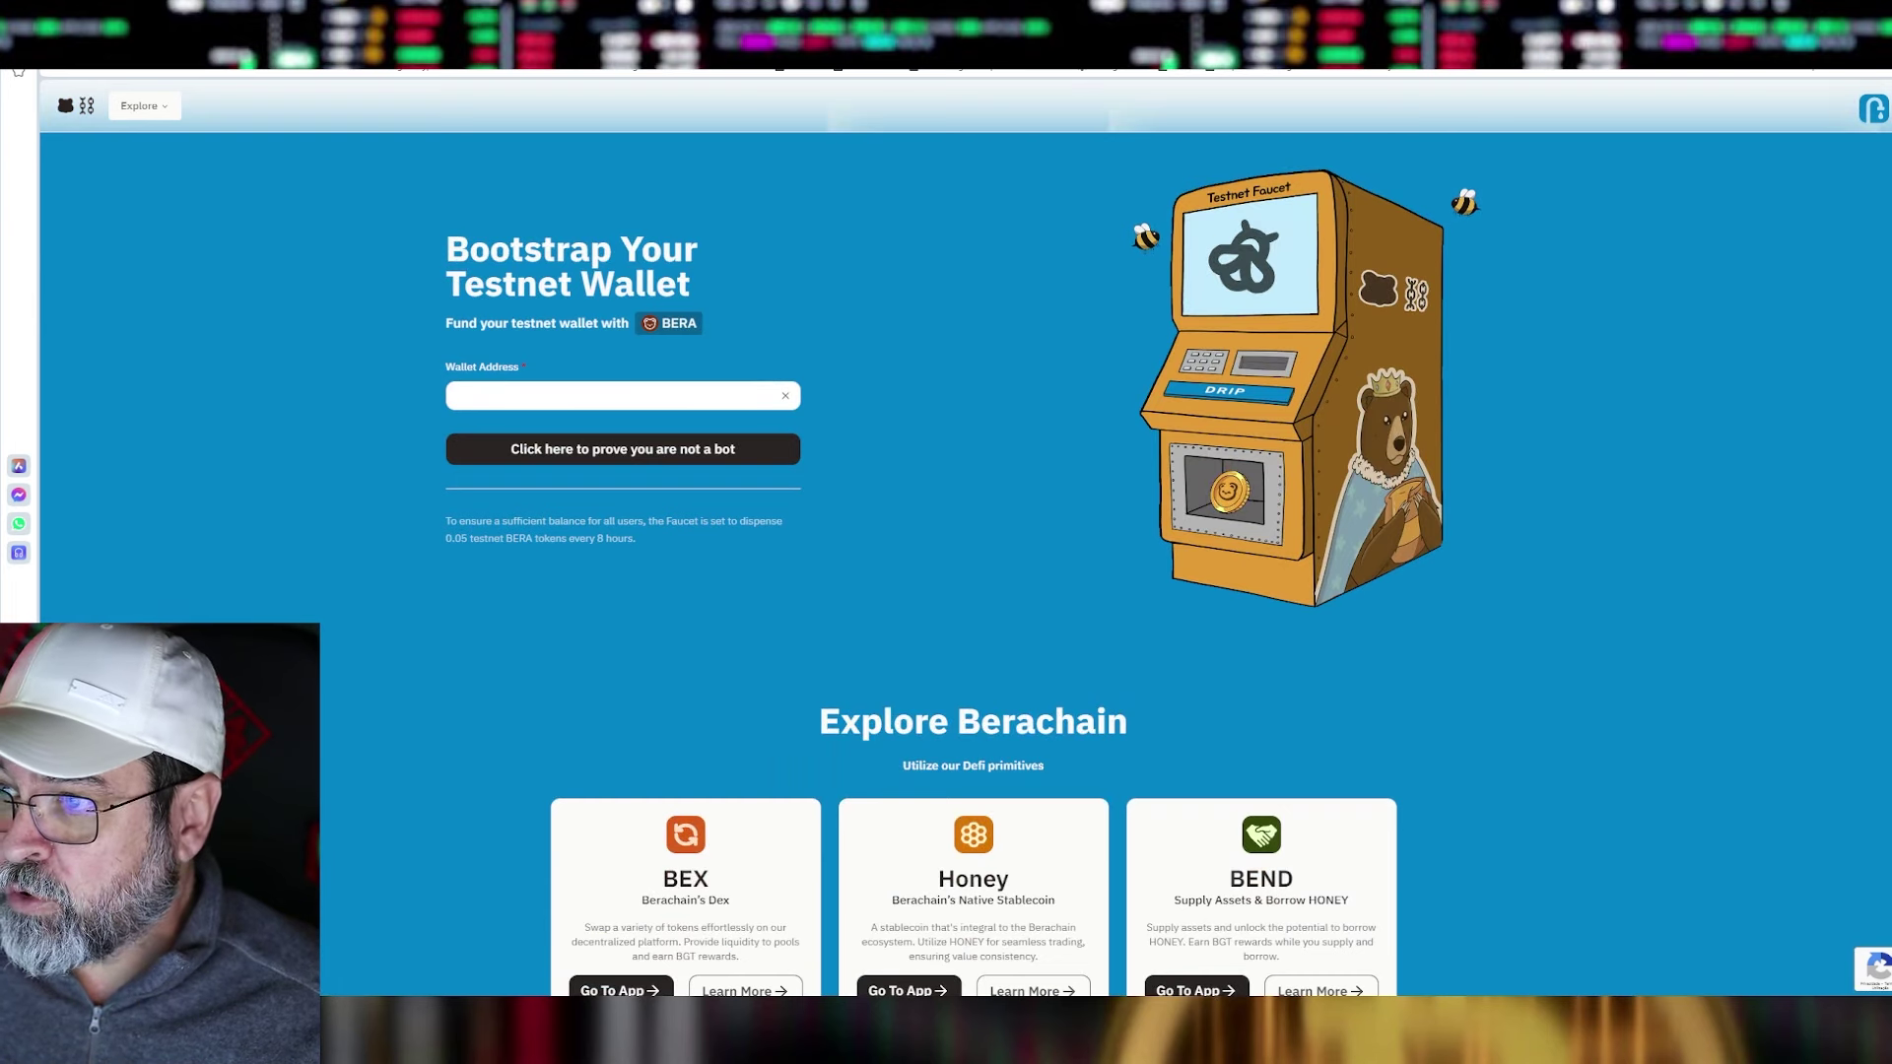
# - Request testnet BERA from the faucet for the wallet address copied from MetaMask, completing the bot check
pyautogui.hotkey('alt', 'shift', 'm')
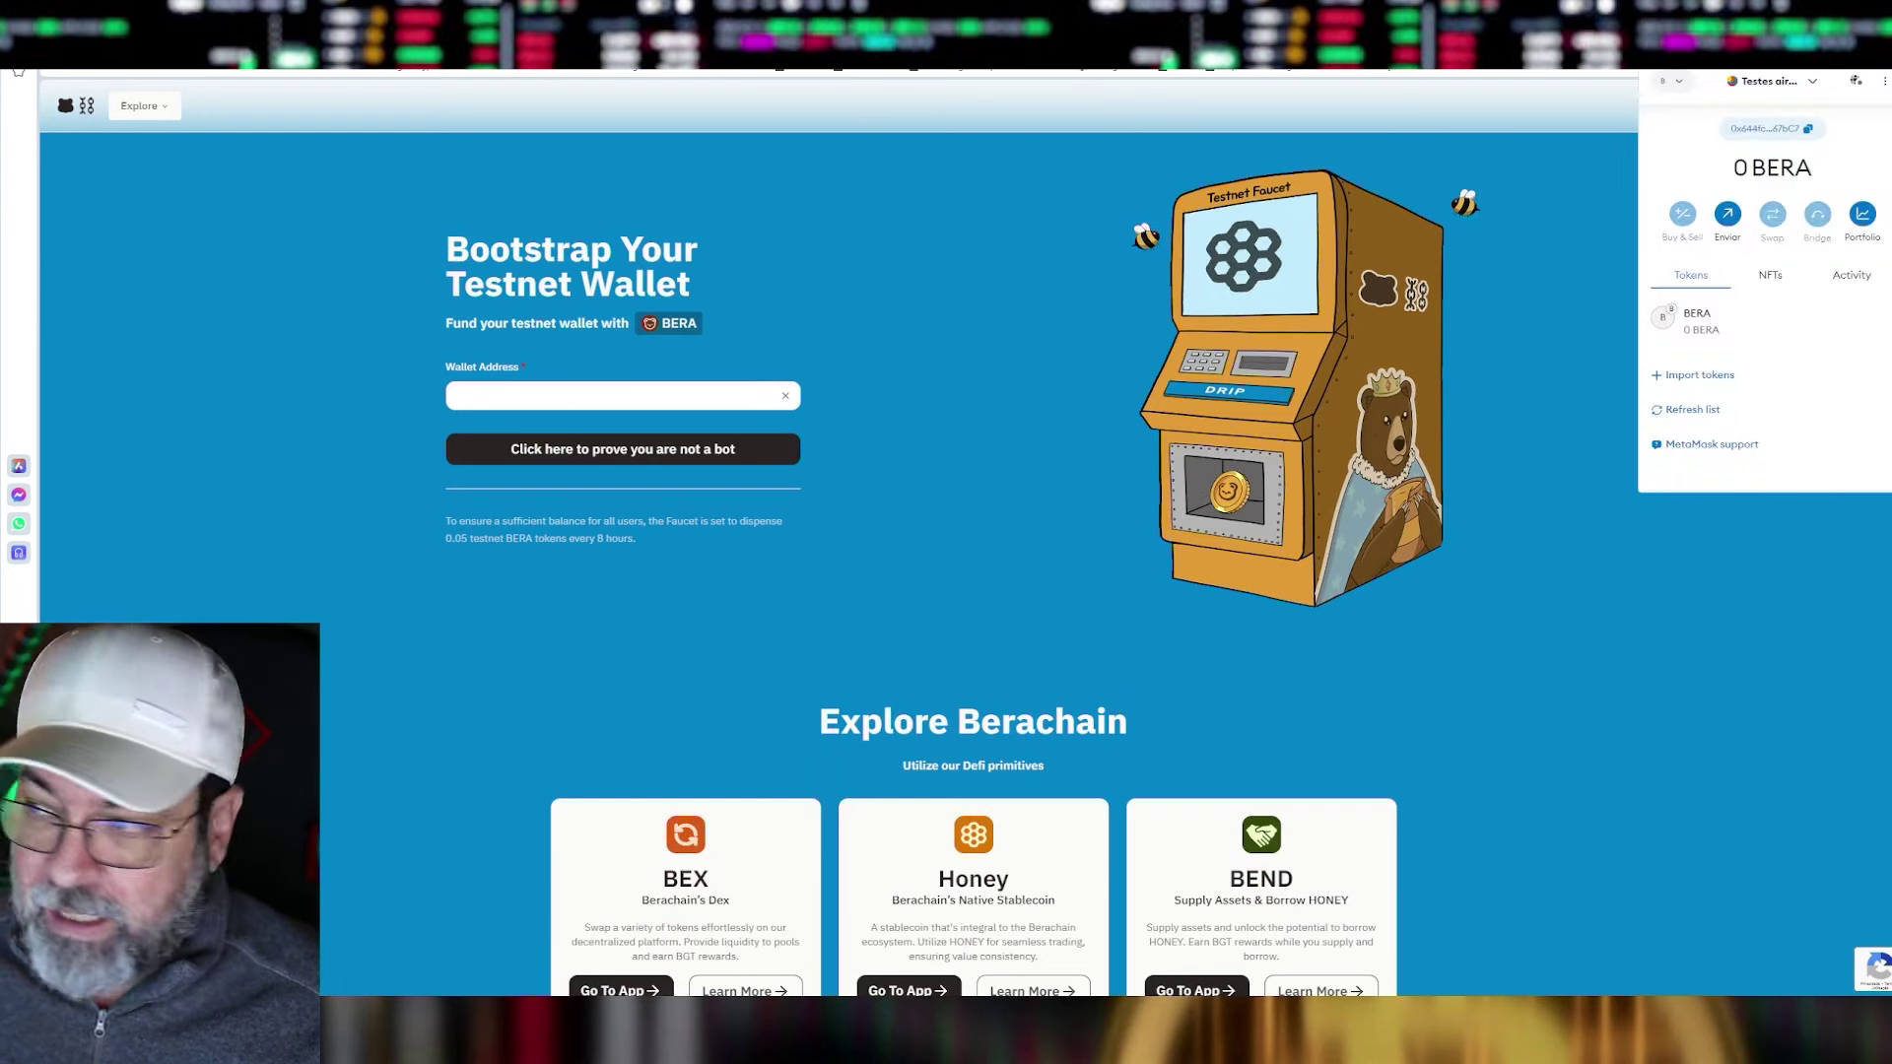
pyautogui.click(1757, 129)
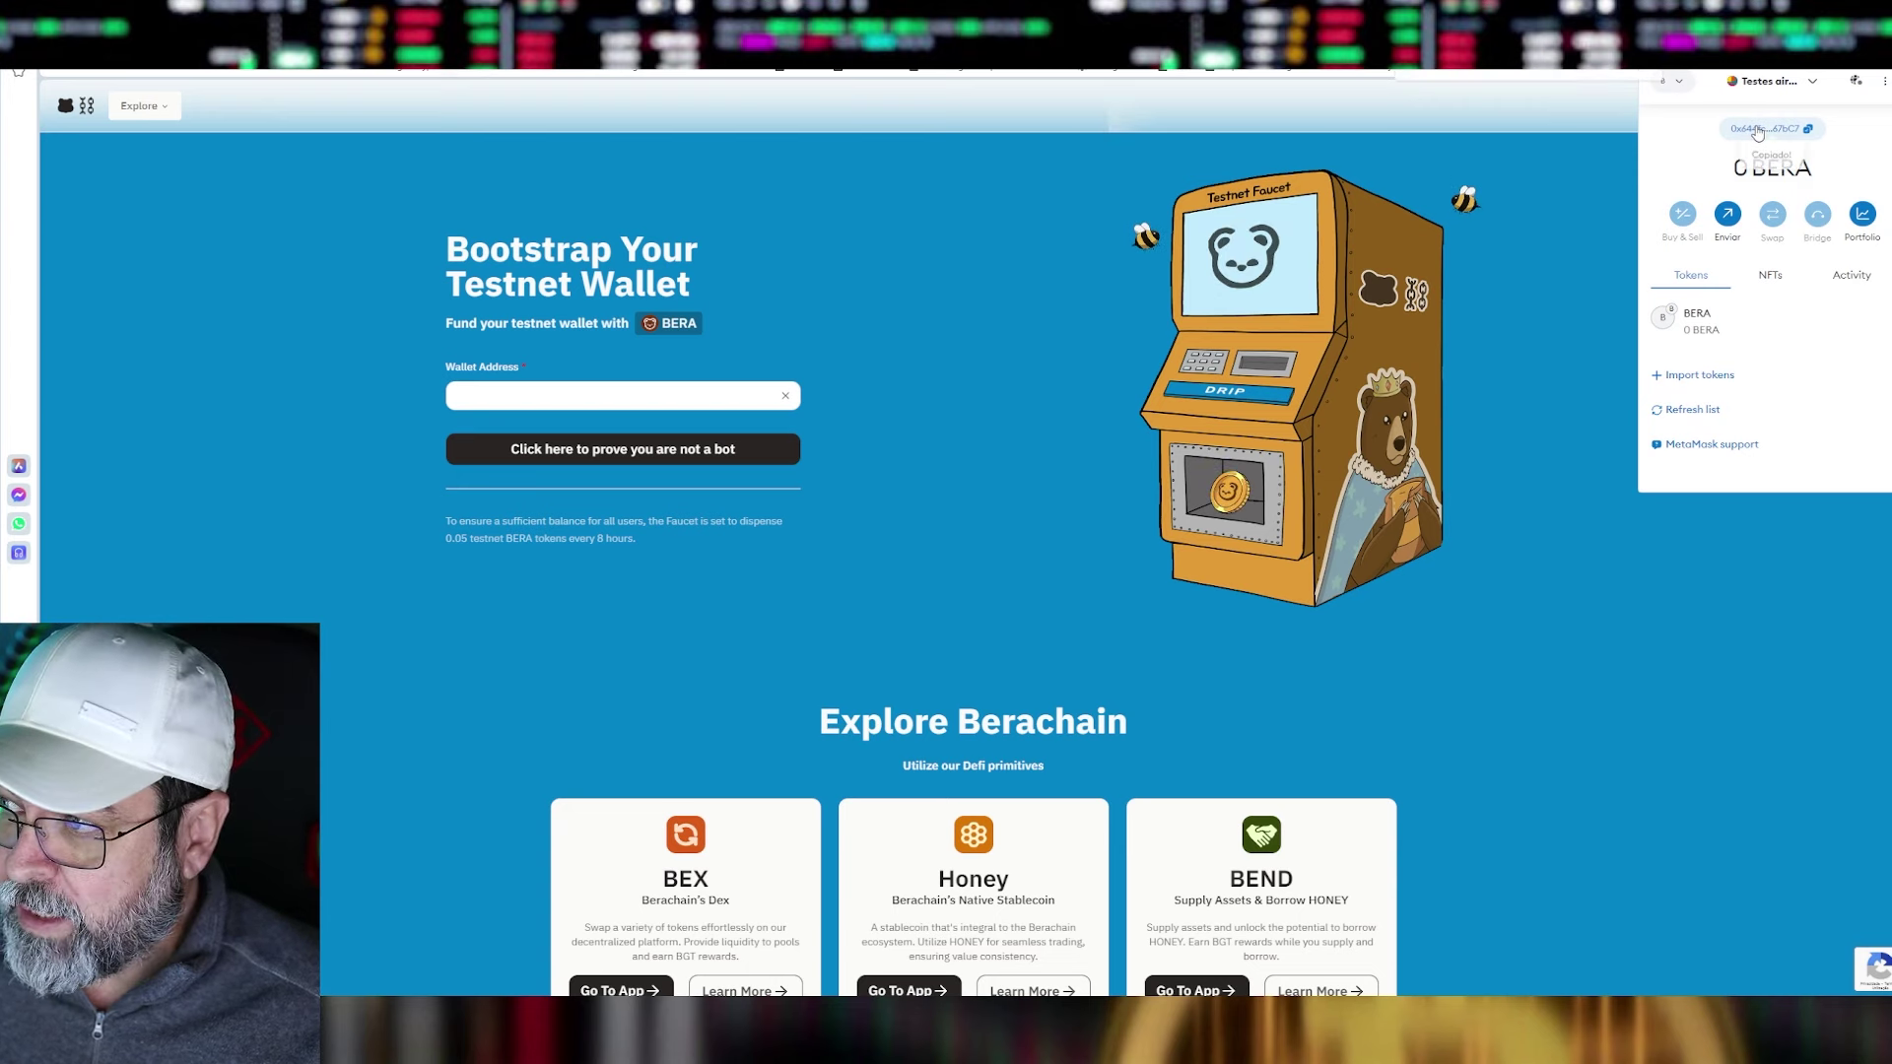
pyautogui.click(498, 394)
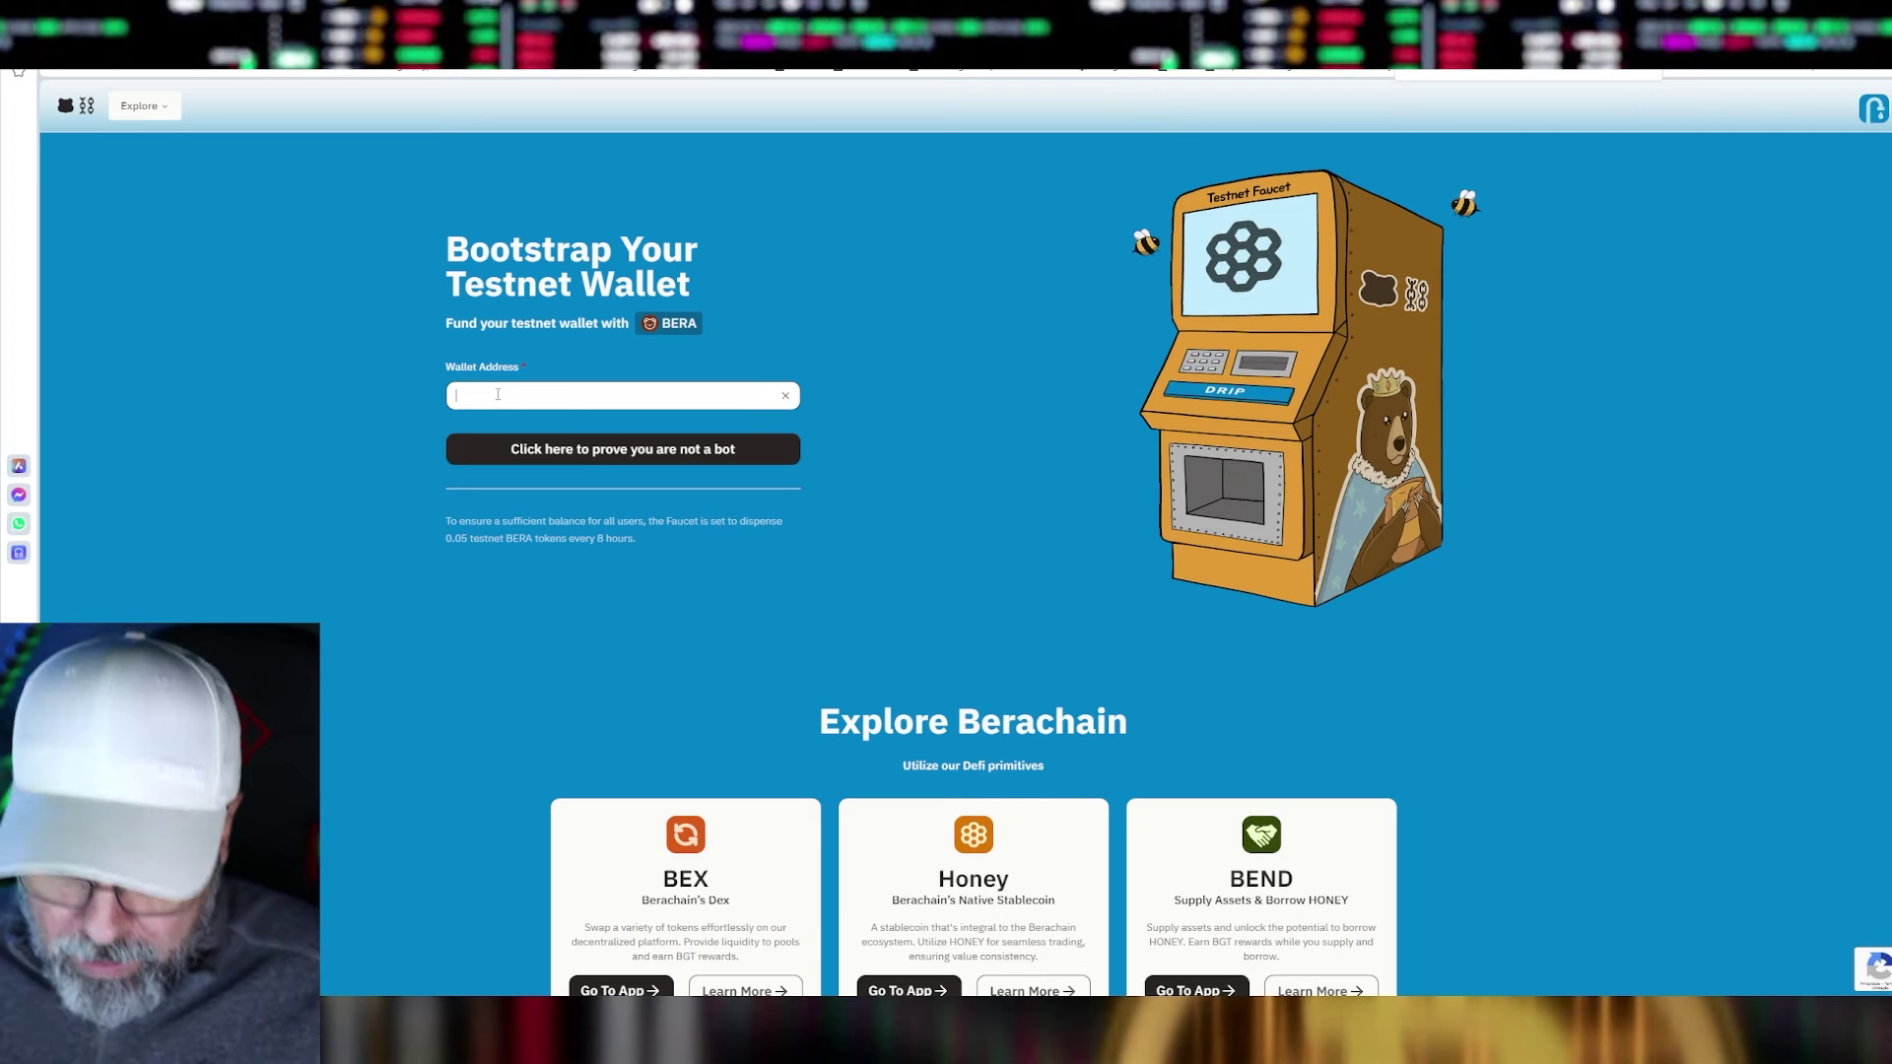
pyautogui.hotkey('ctrl', 'v')
pyautogui.click(611, 451)
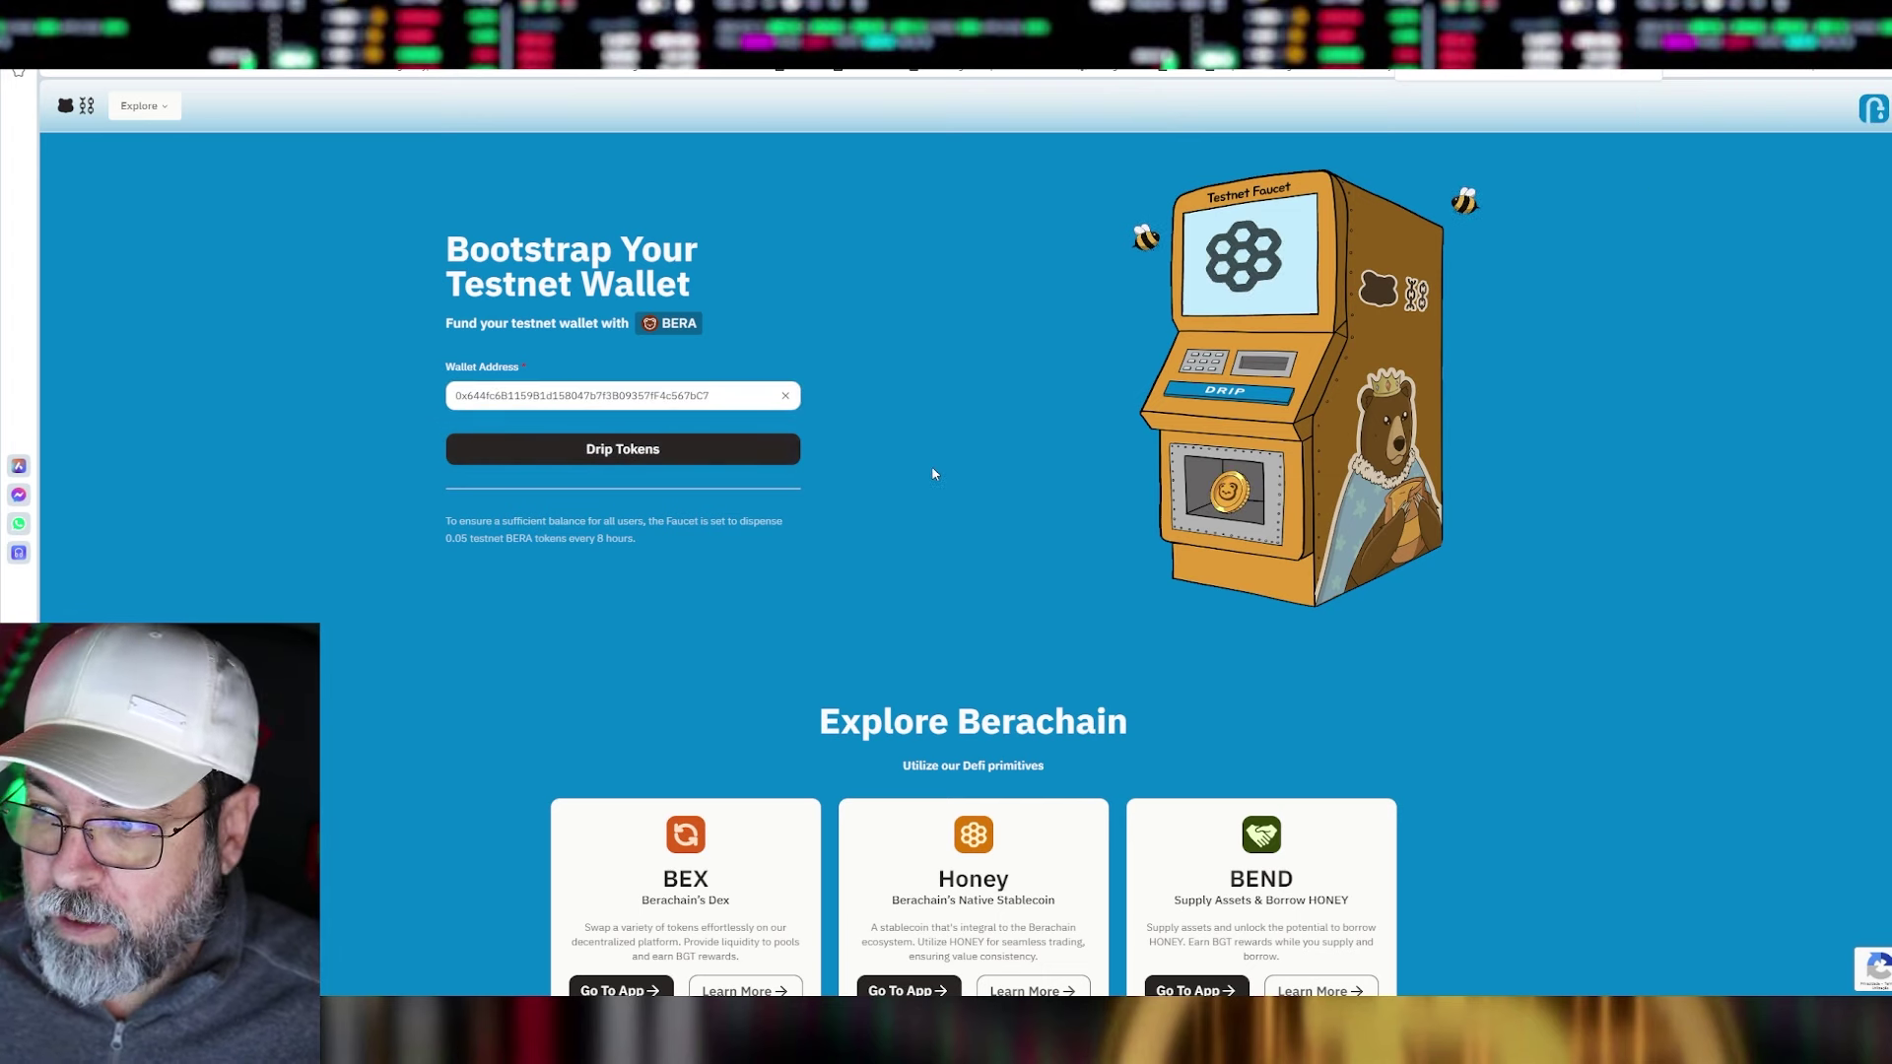
pyautogui.click(622, 455)
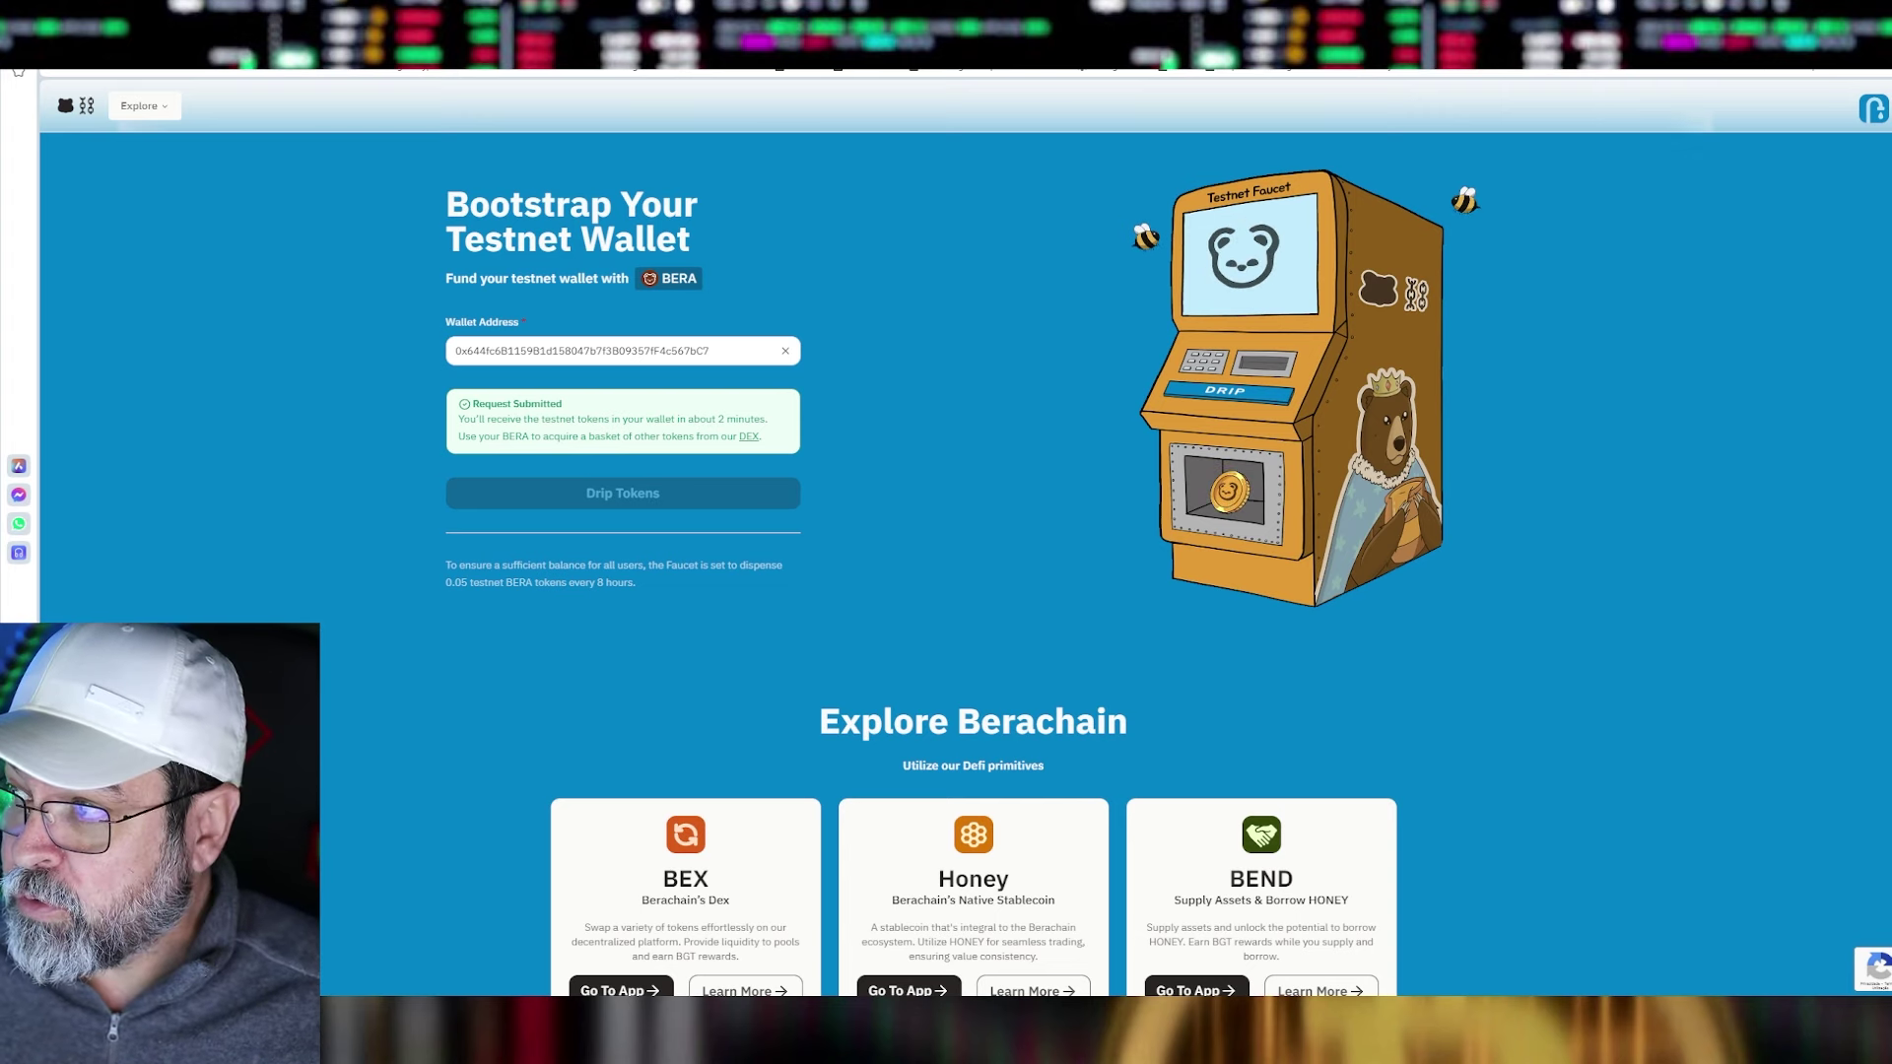
# - Check the faucet's dispensing limit and the BERA balance of the Testes airdrop account in MetaMask
pyautogui.hotkey('alt', 'shift', 'm')
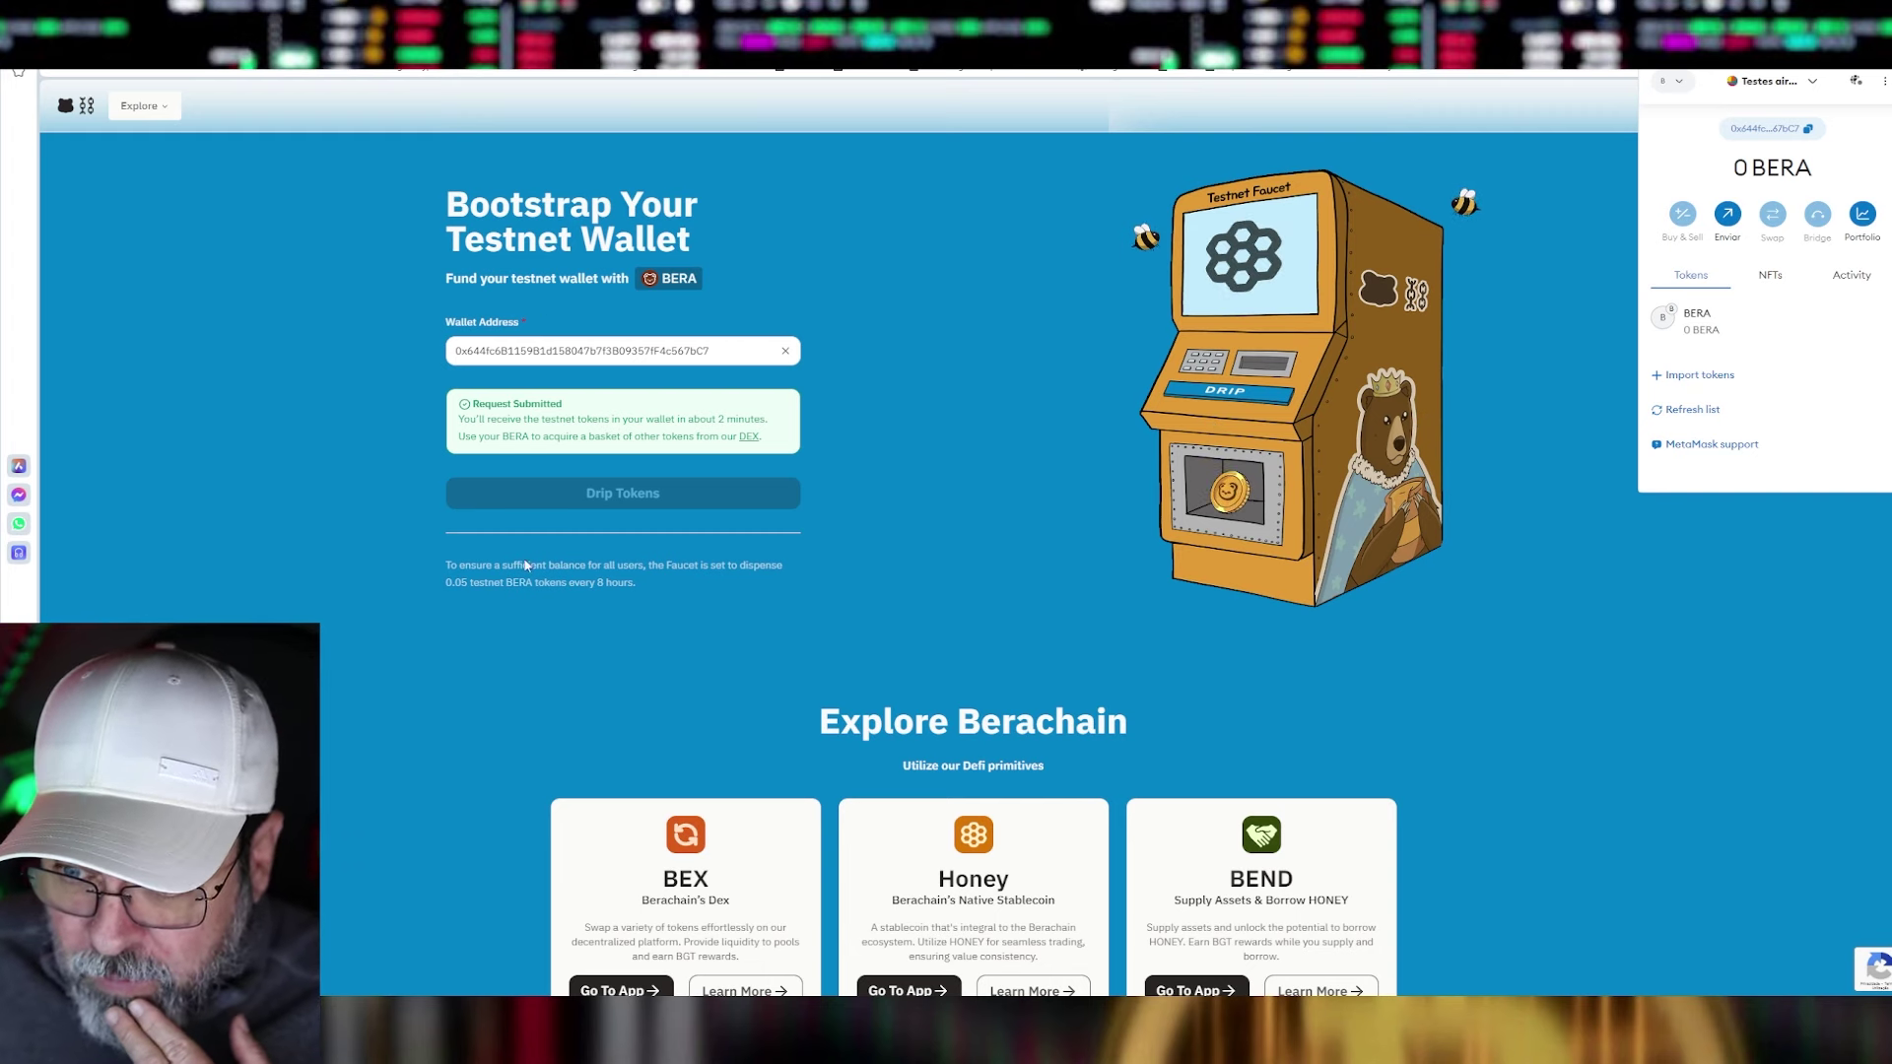
pyautogui.moveTo(471, 583); pyautogui.dragTo(445, 583)
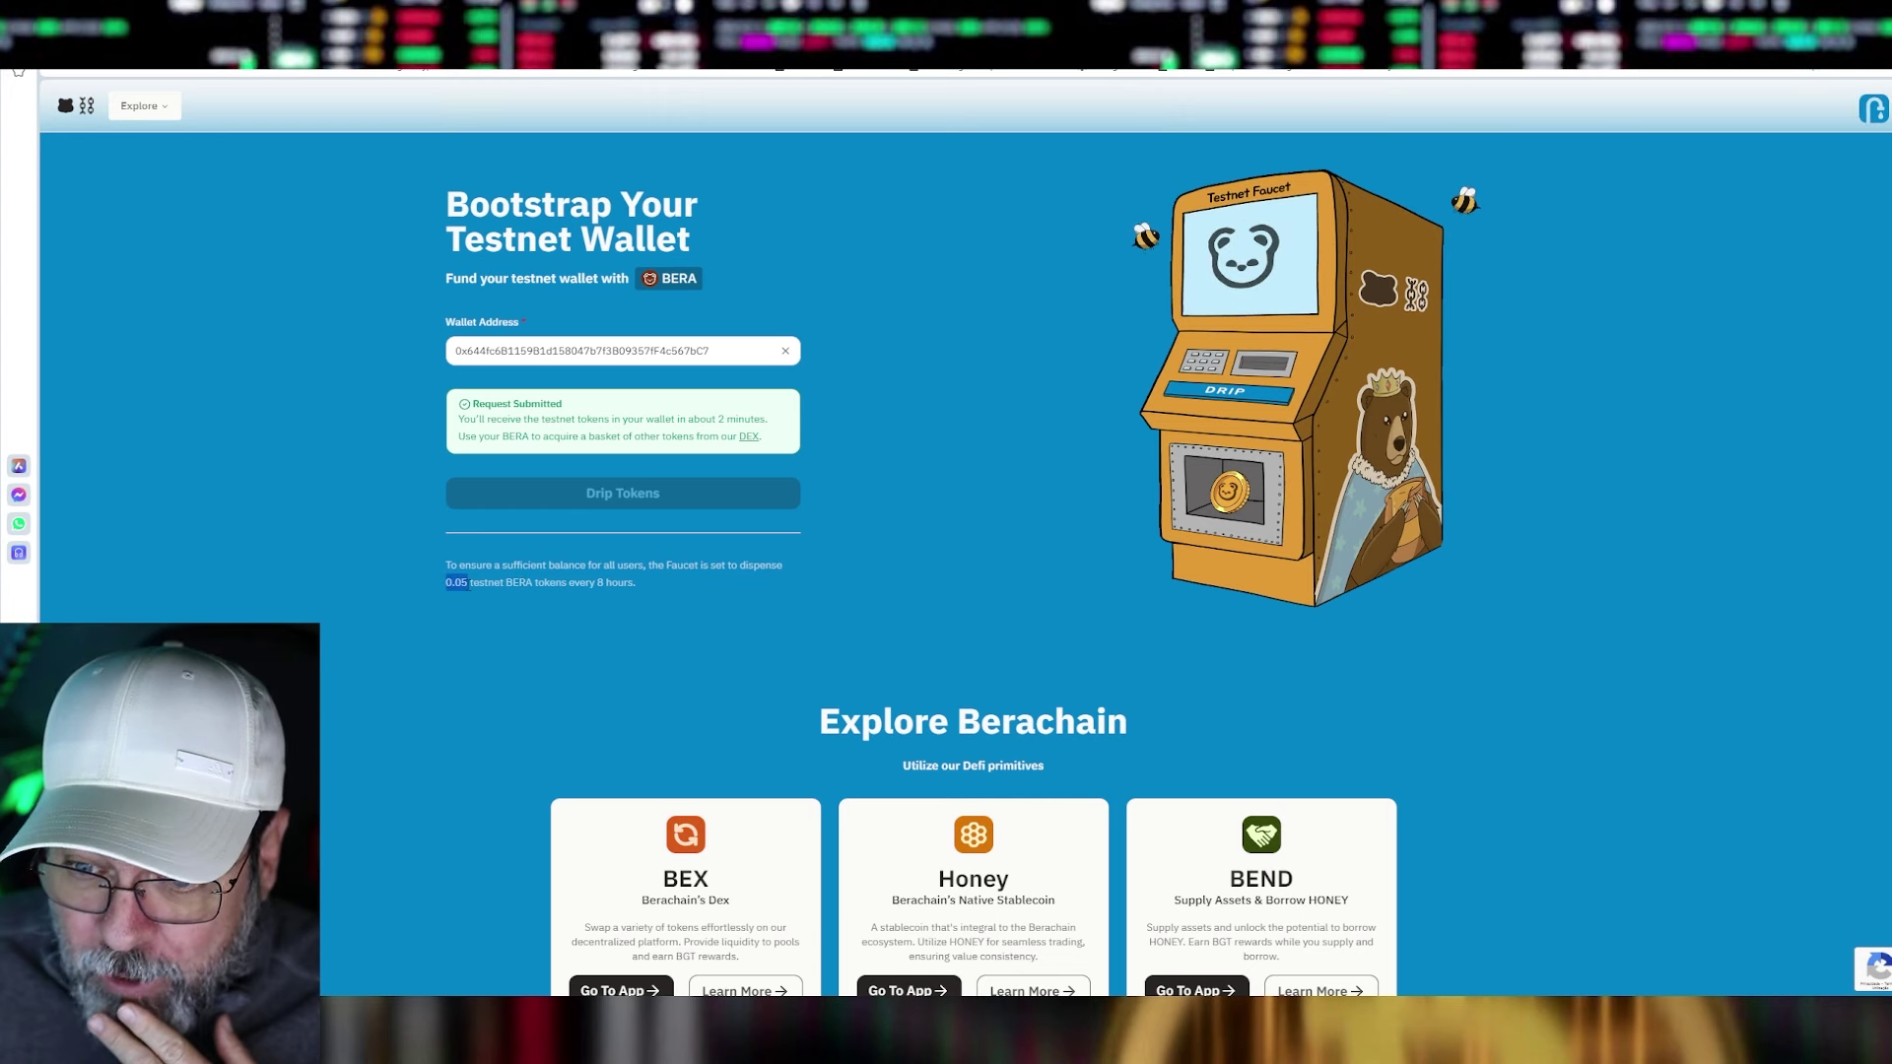
pyautogui.click(553, 597)
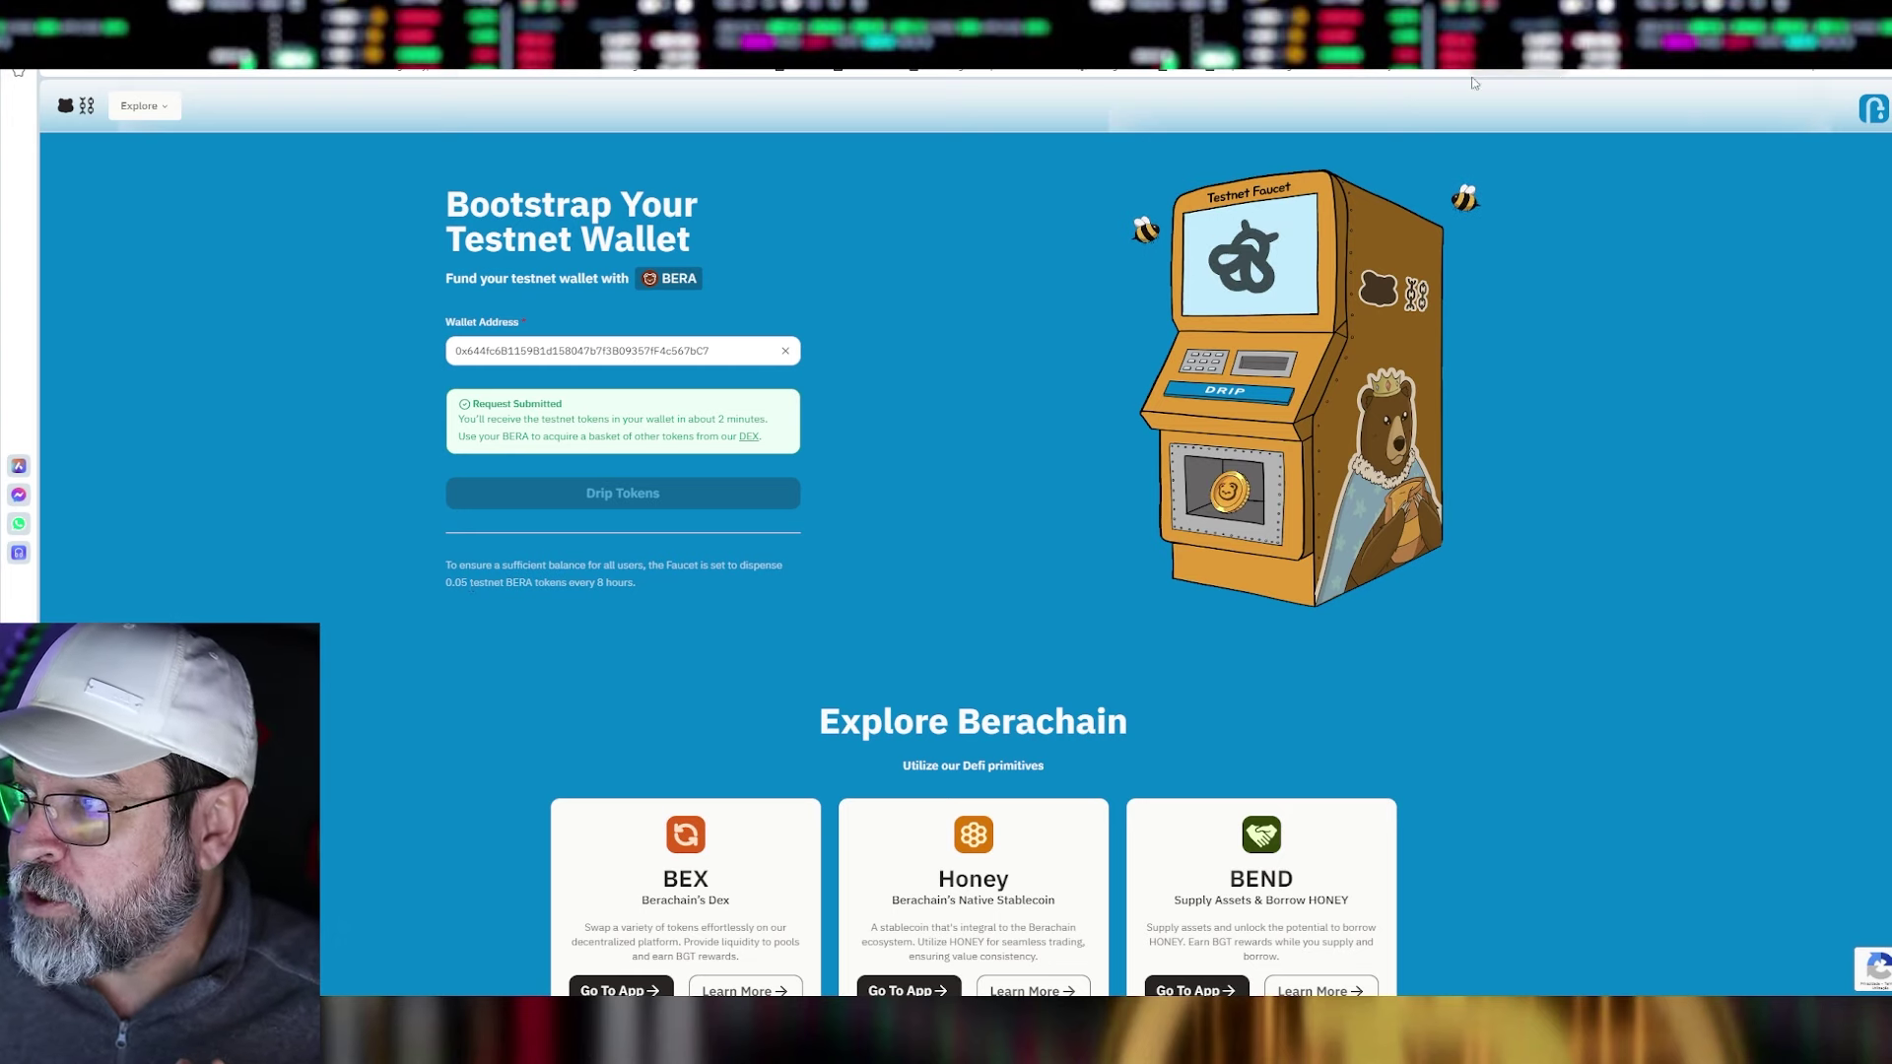
pyautogui.hotkey('ctrl', 'Tab')
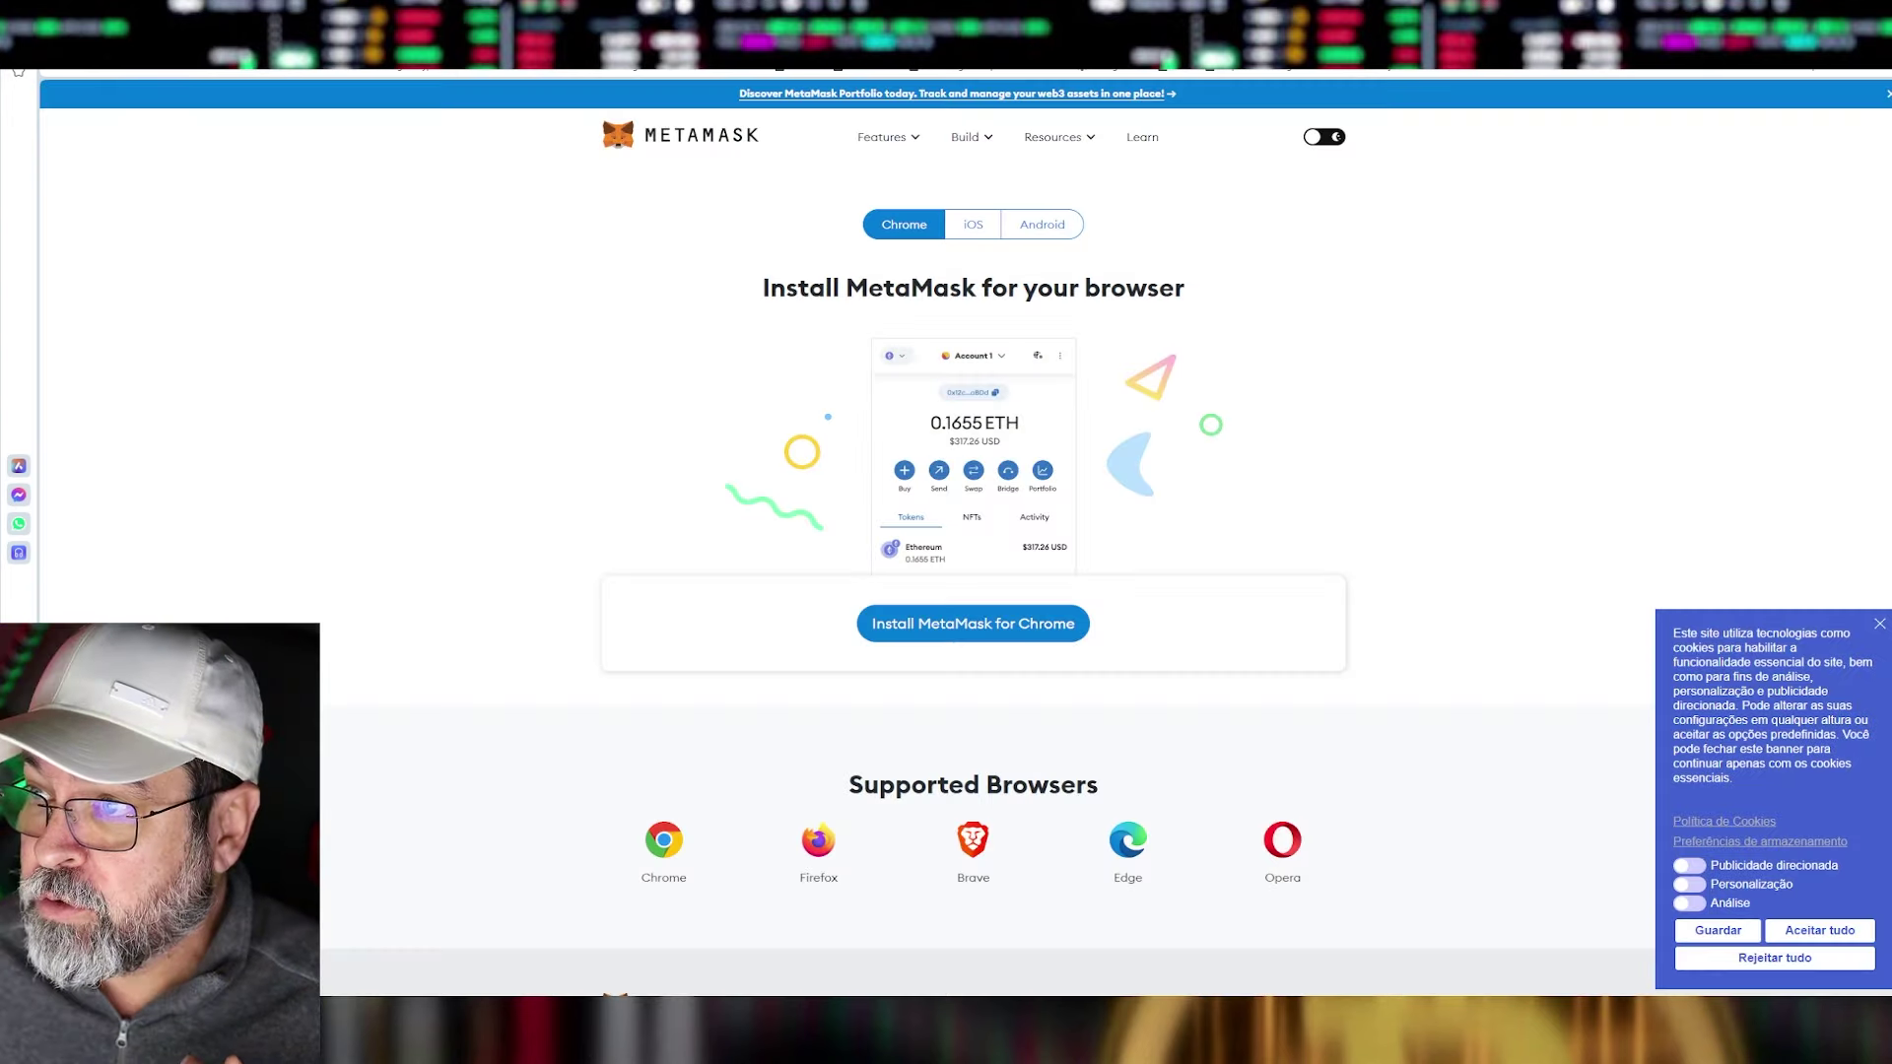
pyautogui.hotkey('ctrl', 'Tab')
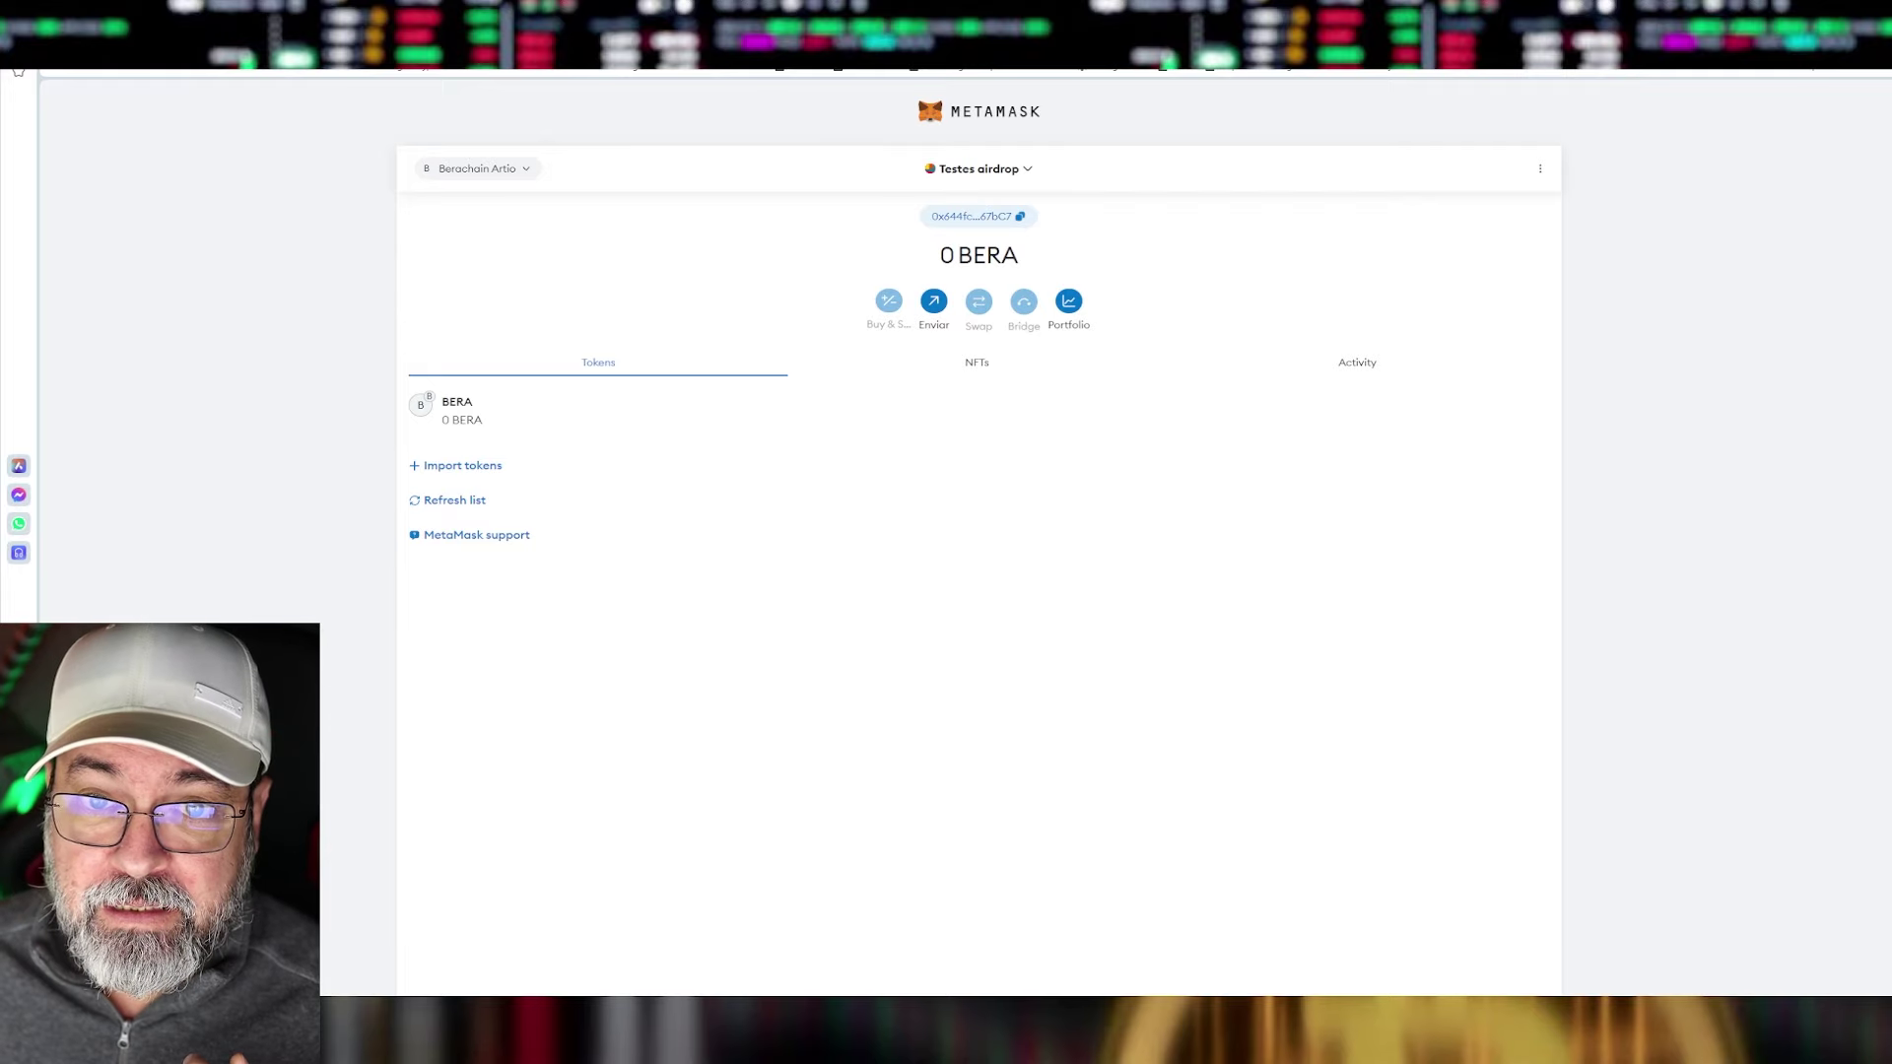
pyautogui.hotkey('ctrl', 'Tab')
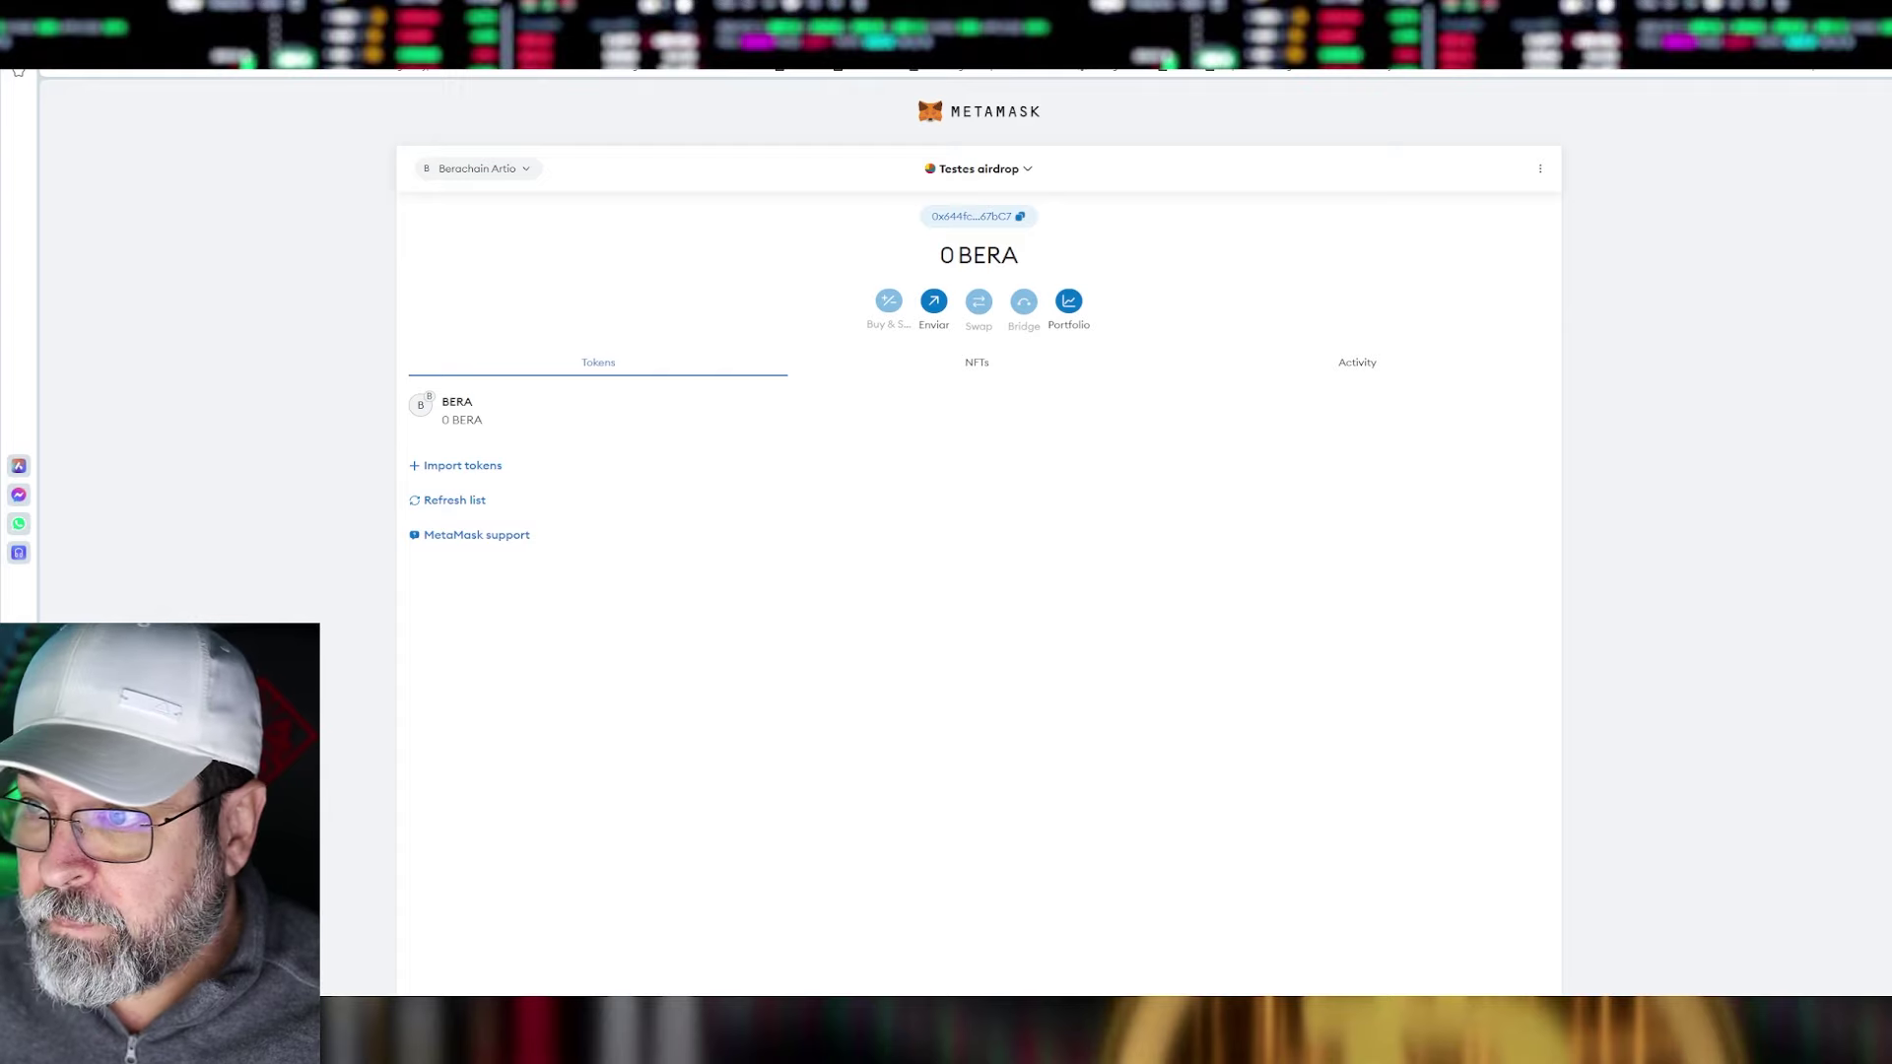
# - Open the BEX app from the faucet site's Explore Berachain section and go to its token swap page
pyautogui.hotkey('ctrl', 'Tab')
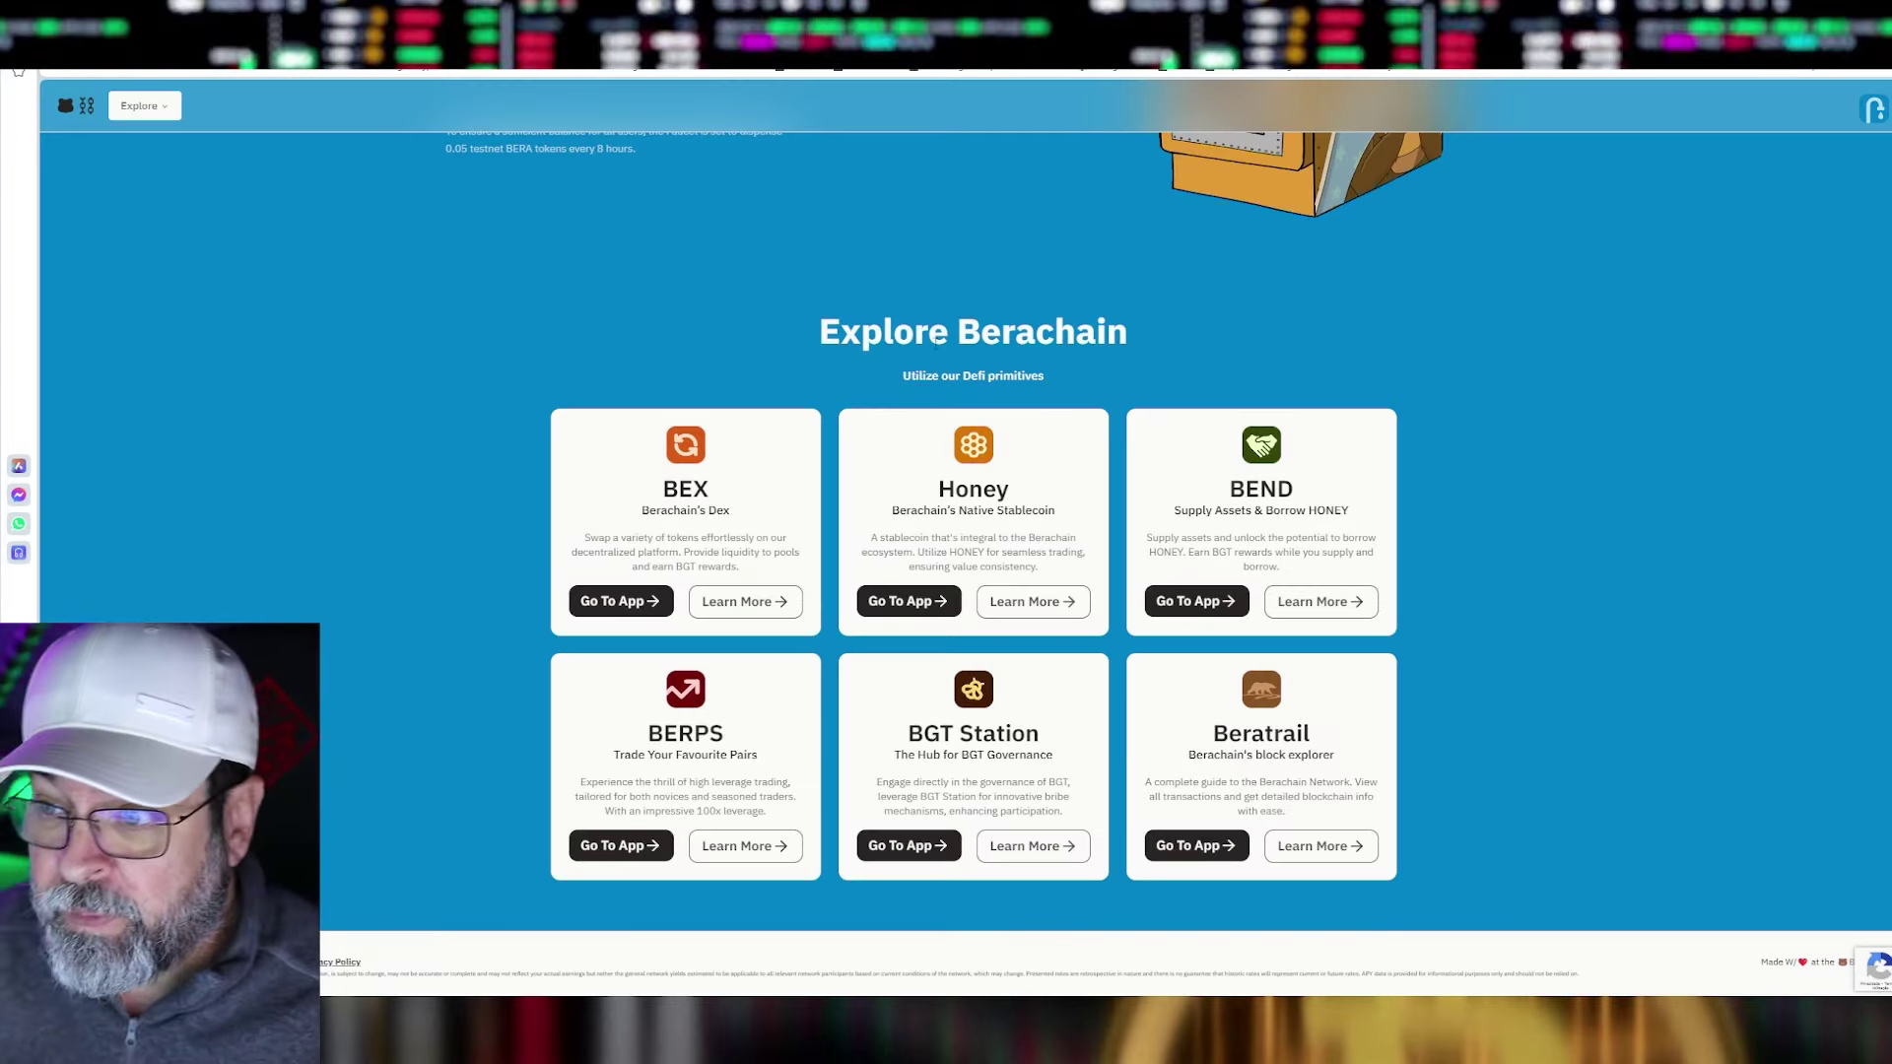
pyautogui.moveTo(1130, 331); pyautogui.dragTo(745, 345)
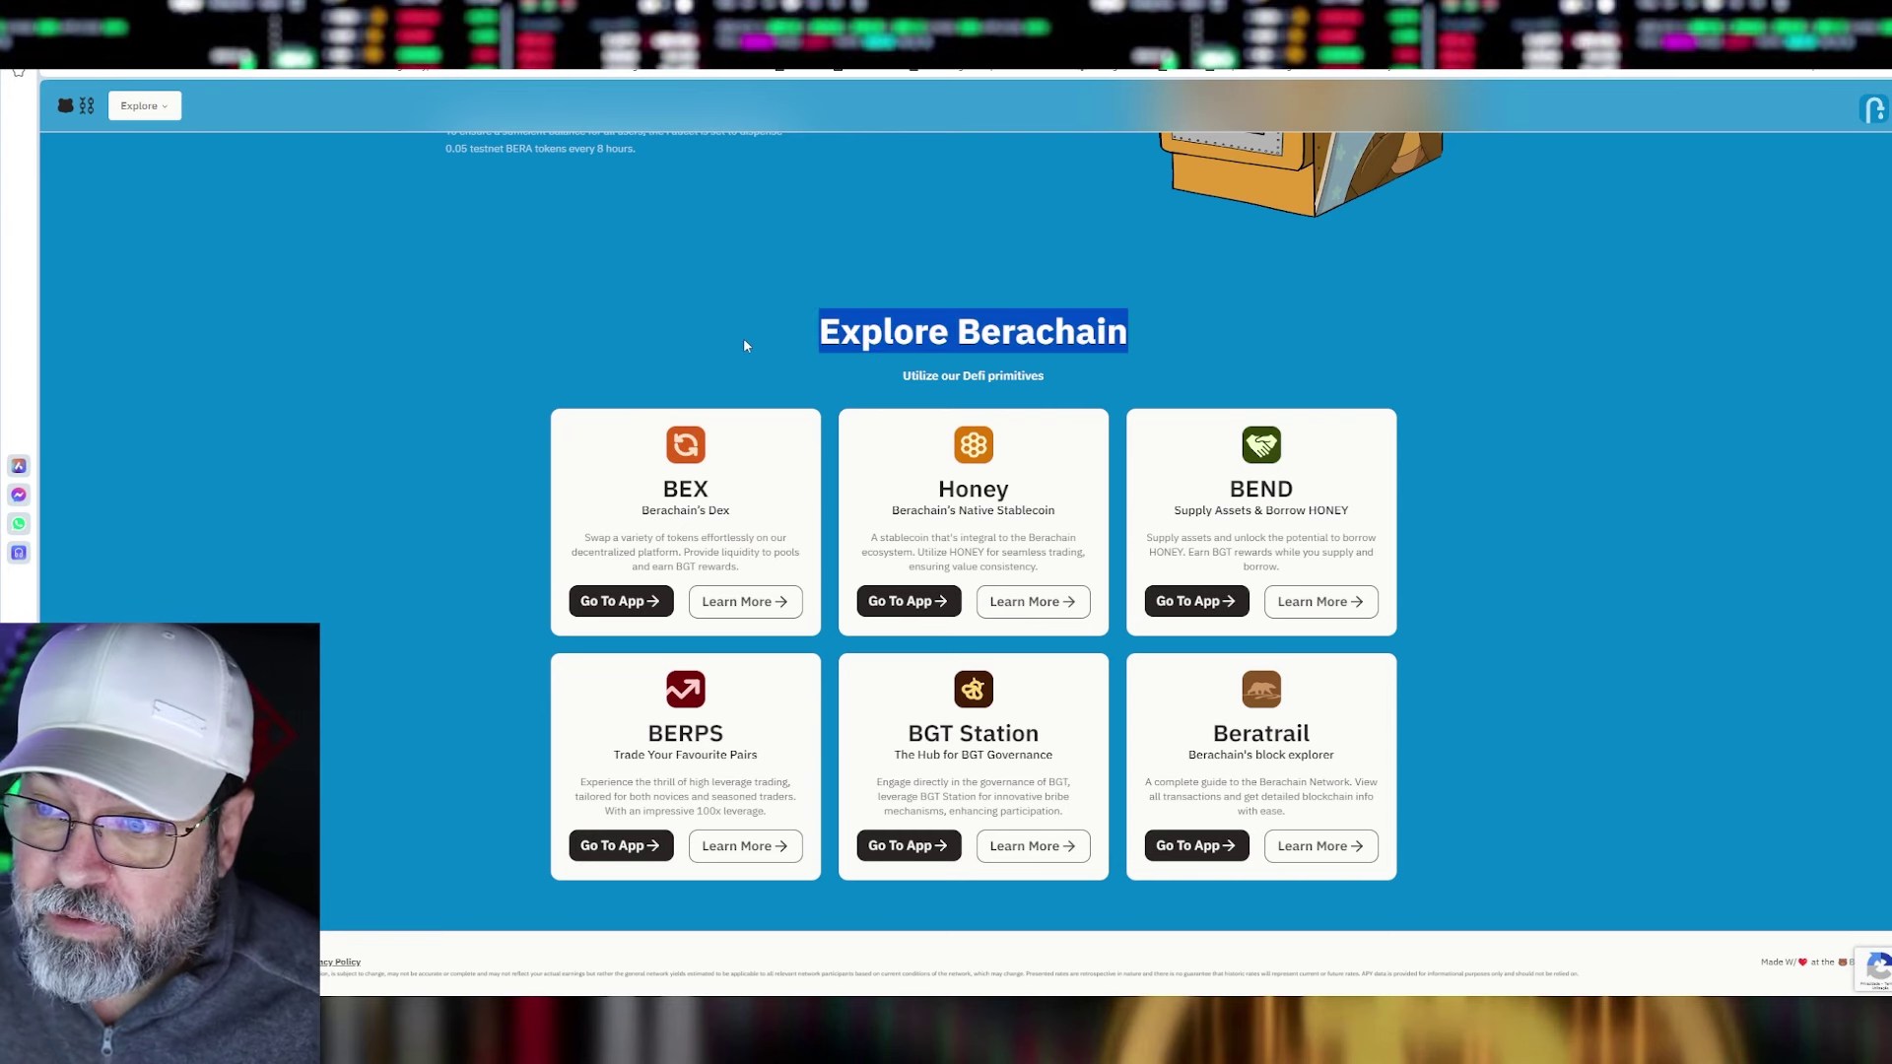
pyautogui.click(744, 344)
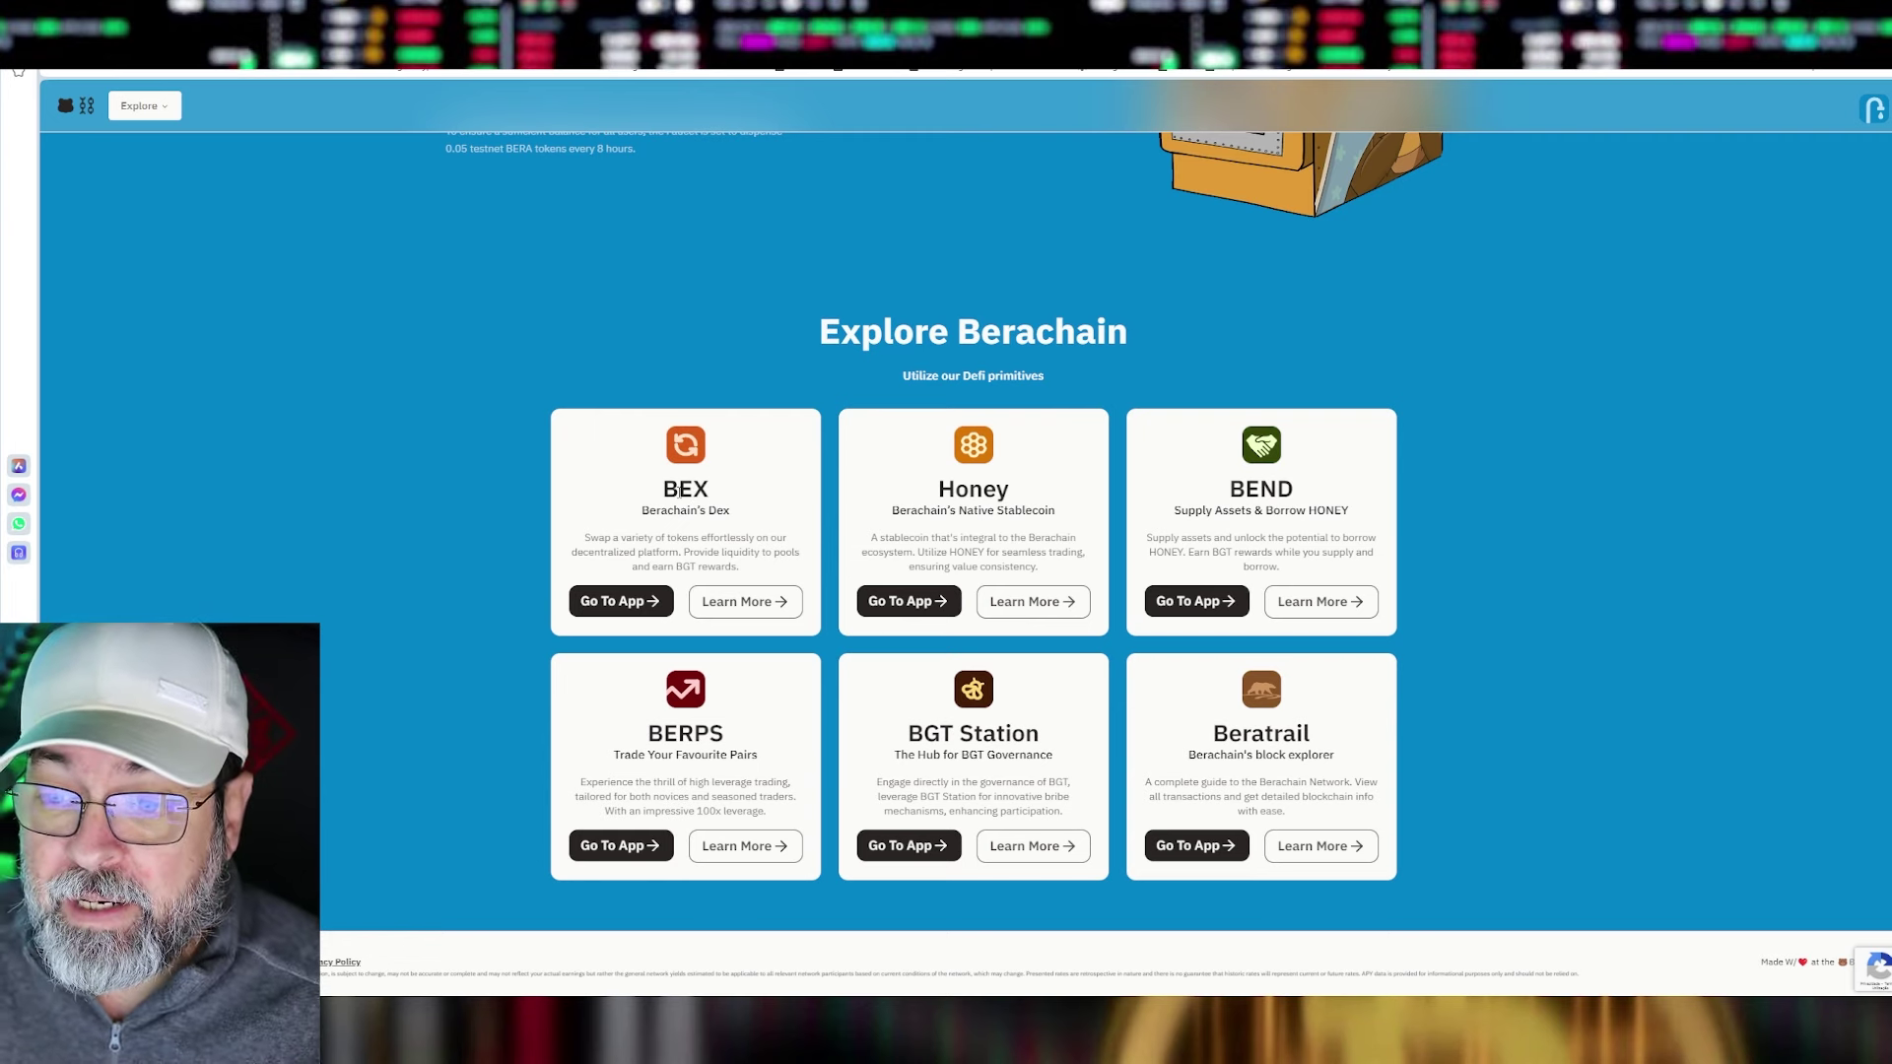
pyautogui.click(611, 601)
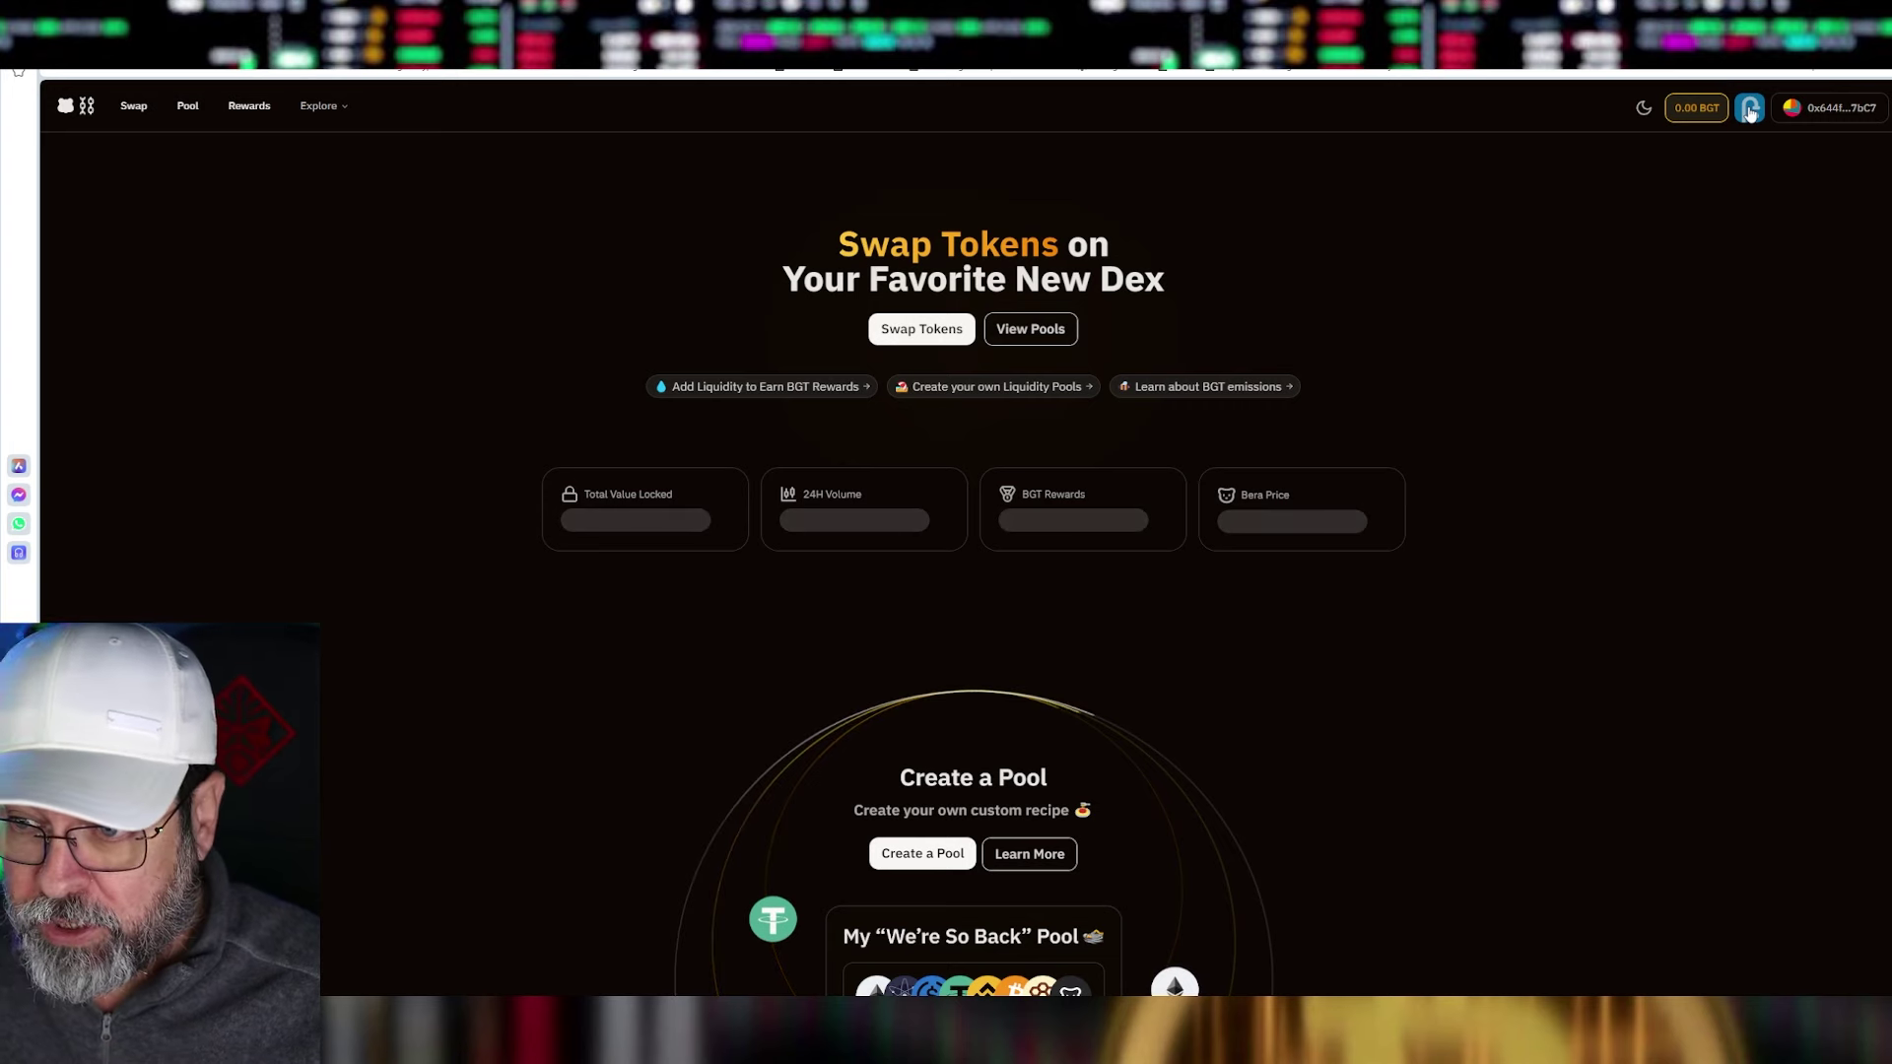
pyautogui.click(922, 328)
# - Choose BERA as the token to swap from and HONEY as the token to receive
pyautogui.click(908, 362)
pyautogui.click(863, 522)
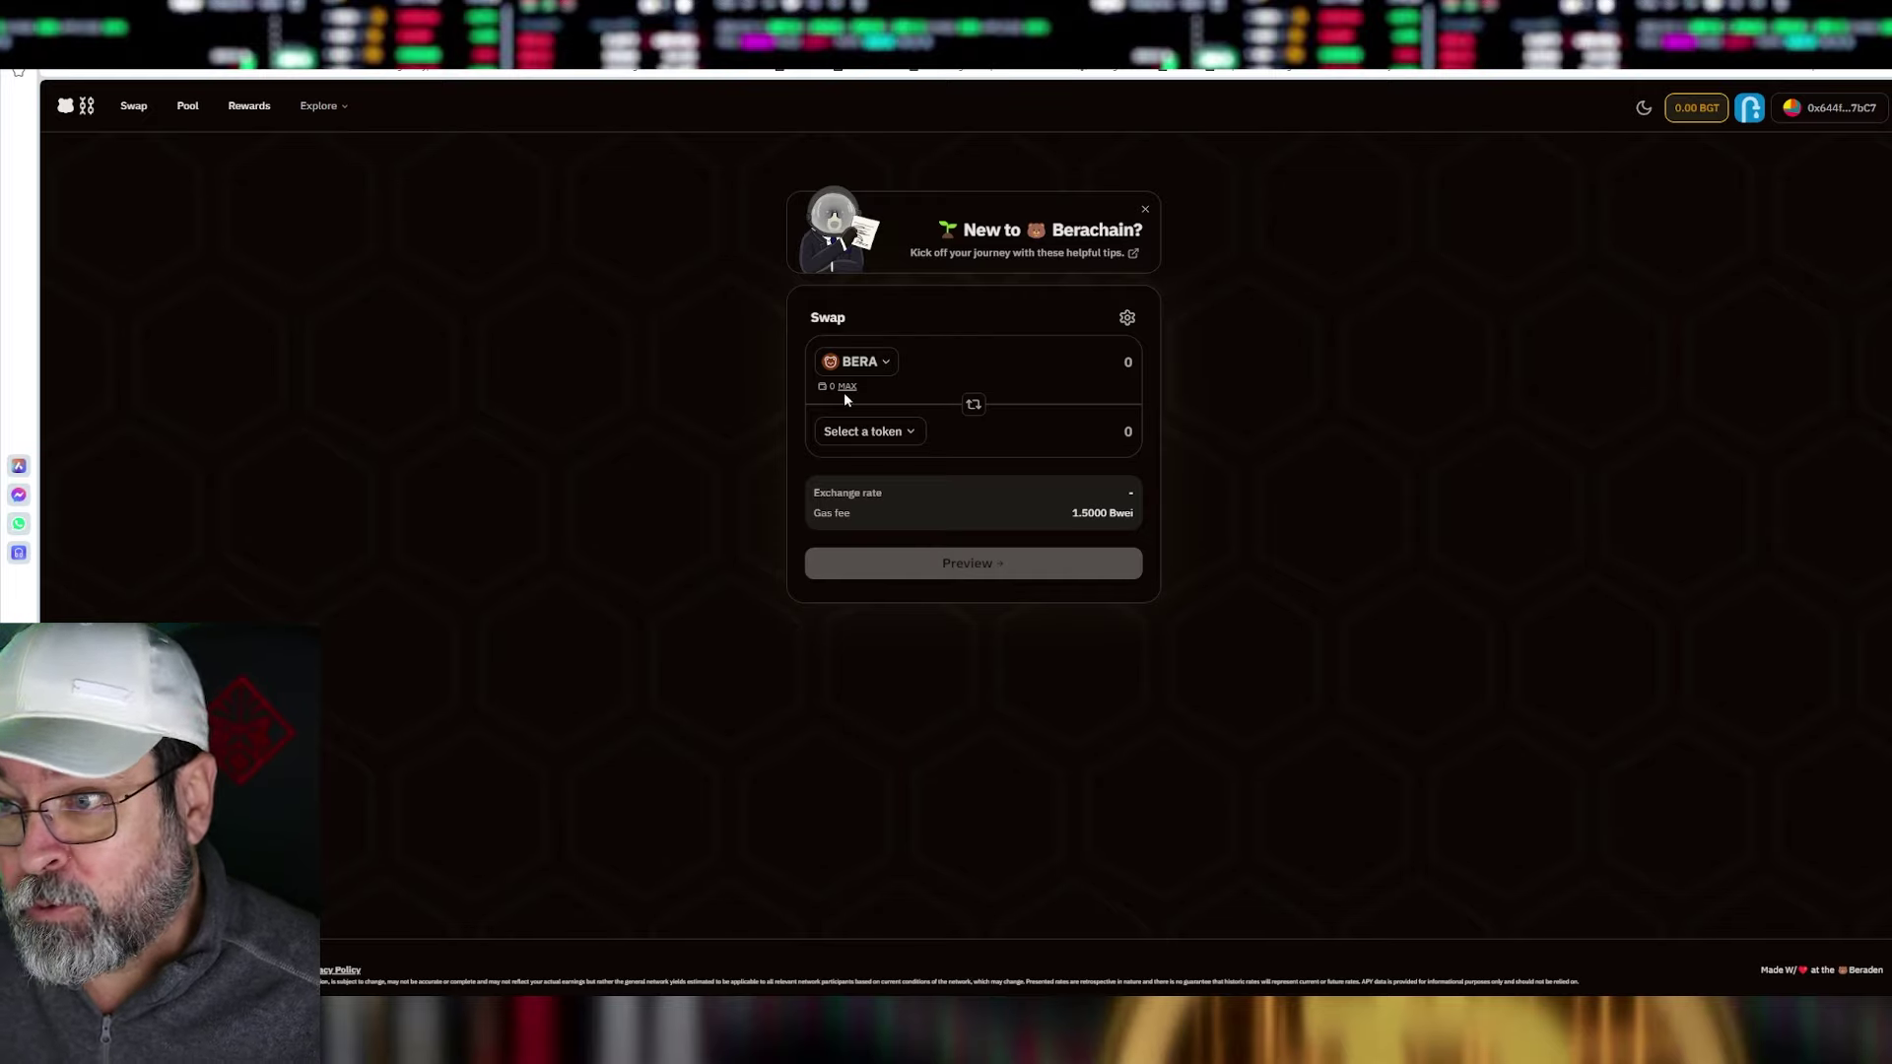
pyautogui.click(896, 433)
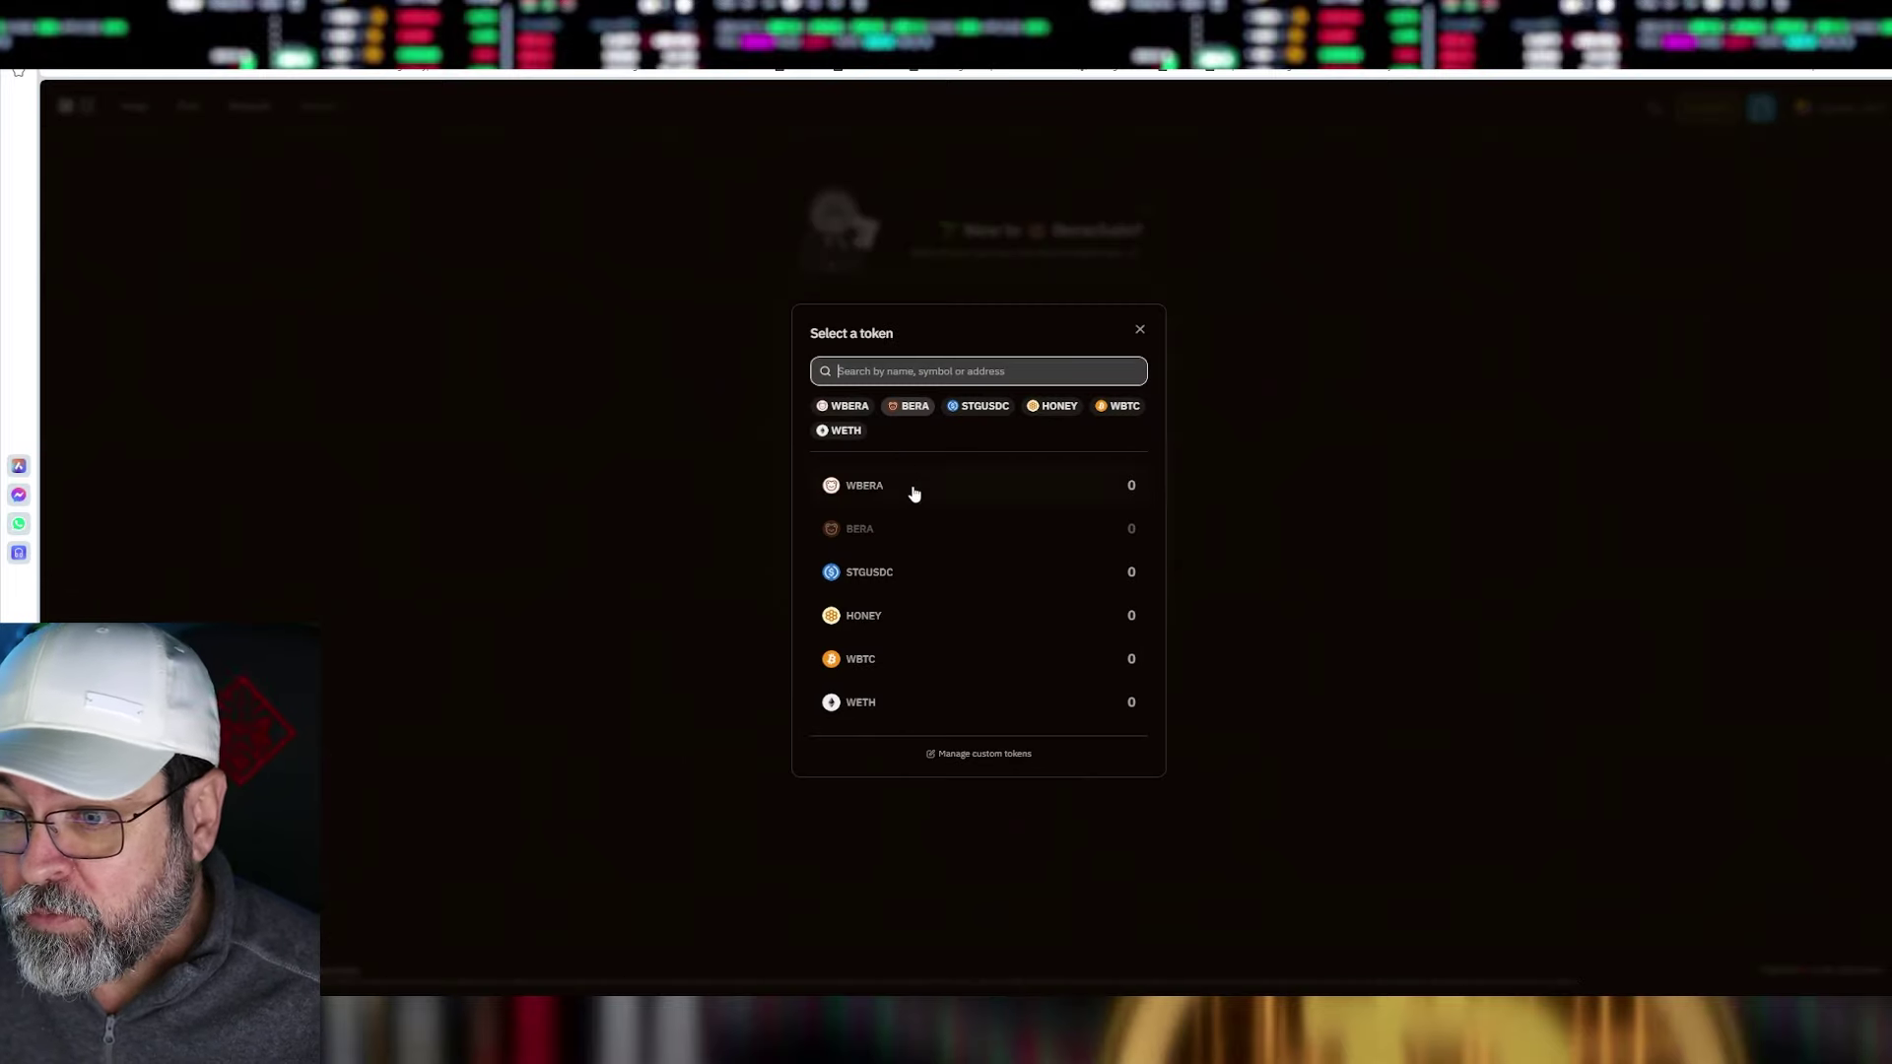
pyautogui.click(867, 616)
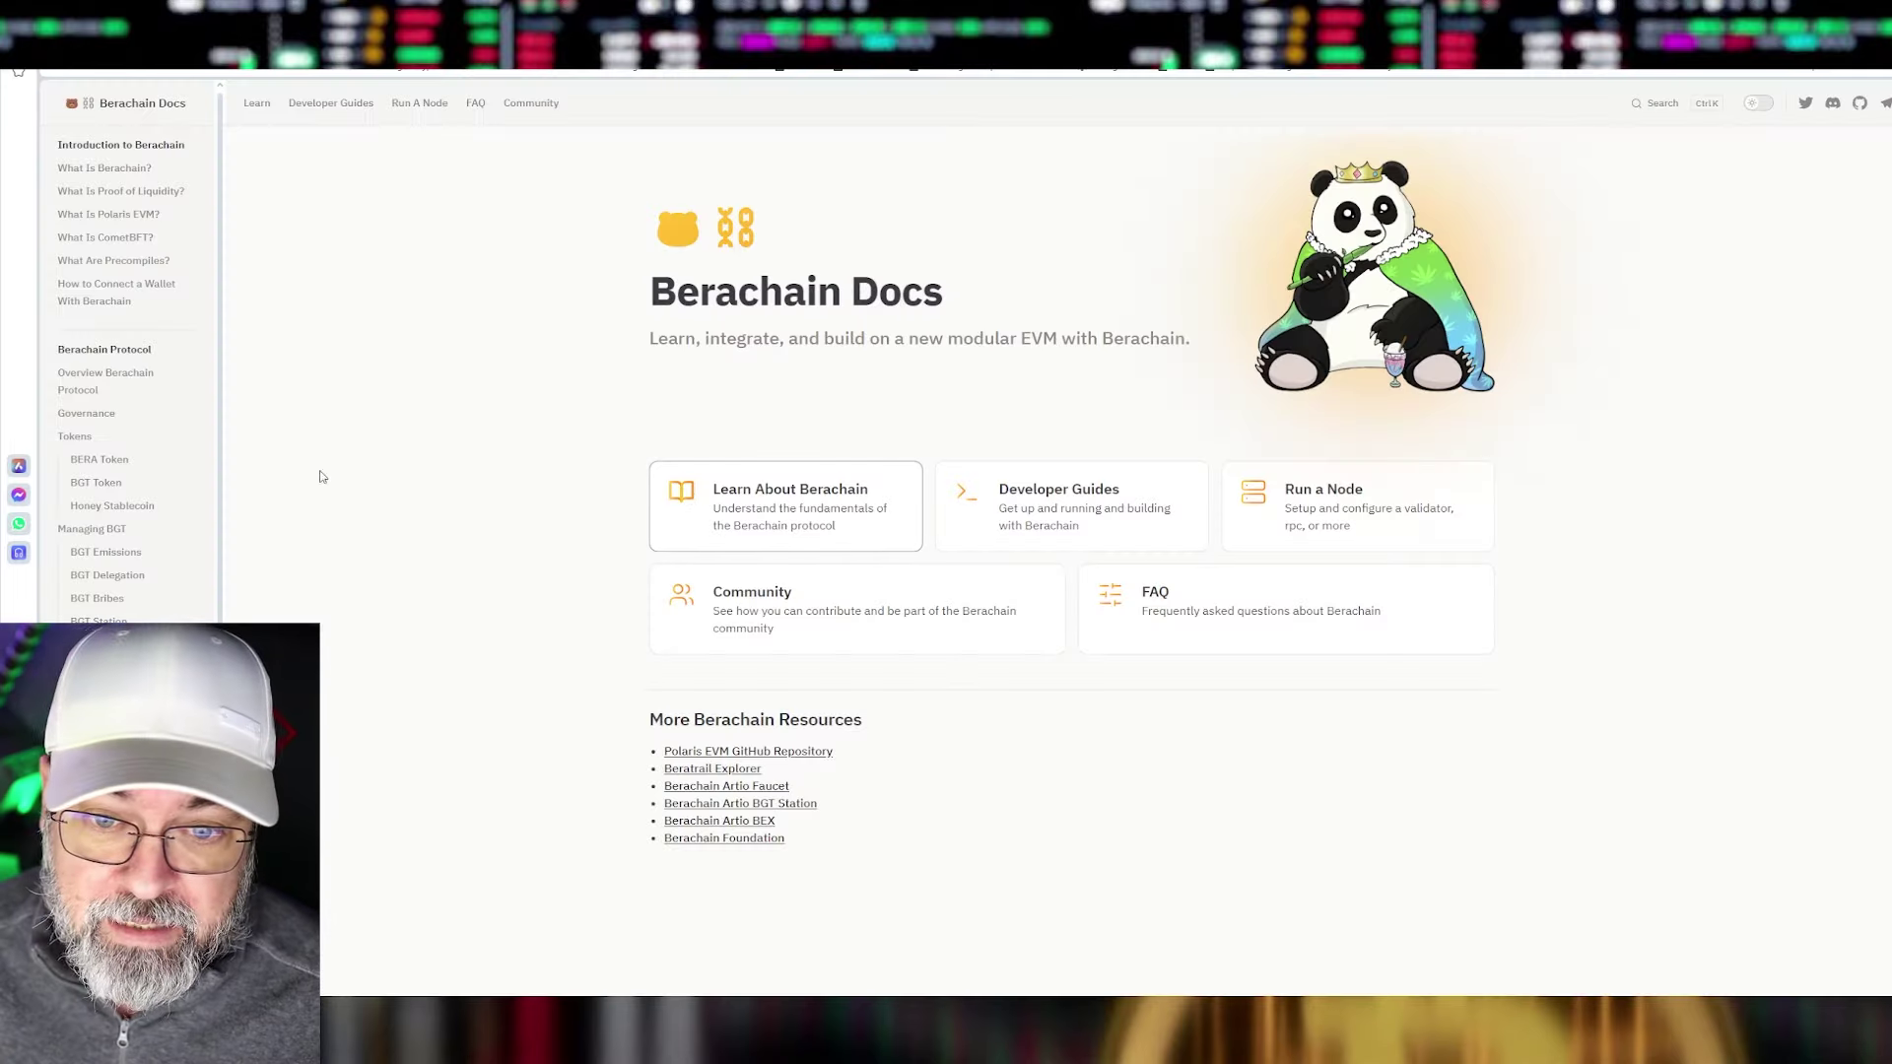
pyautogui.scroll(-1, 171, 497)
pyautogui.scroll(-1, 121, 393)
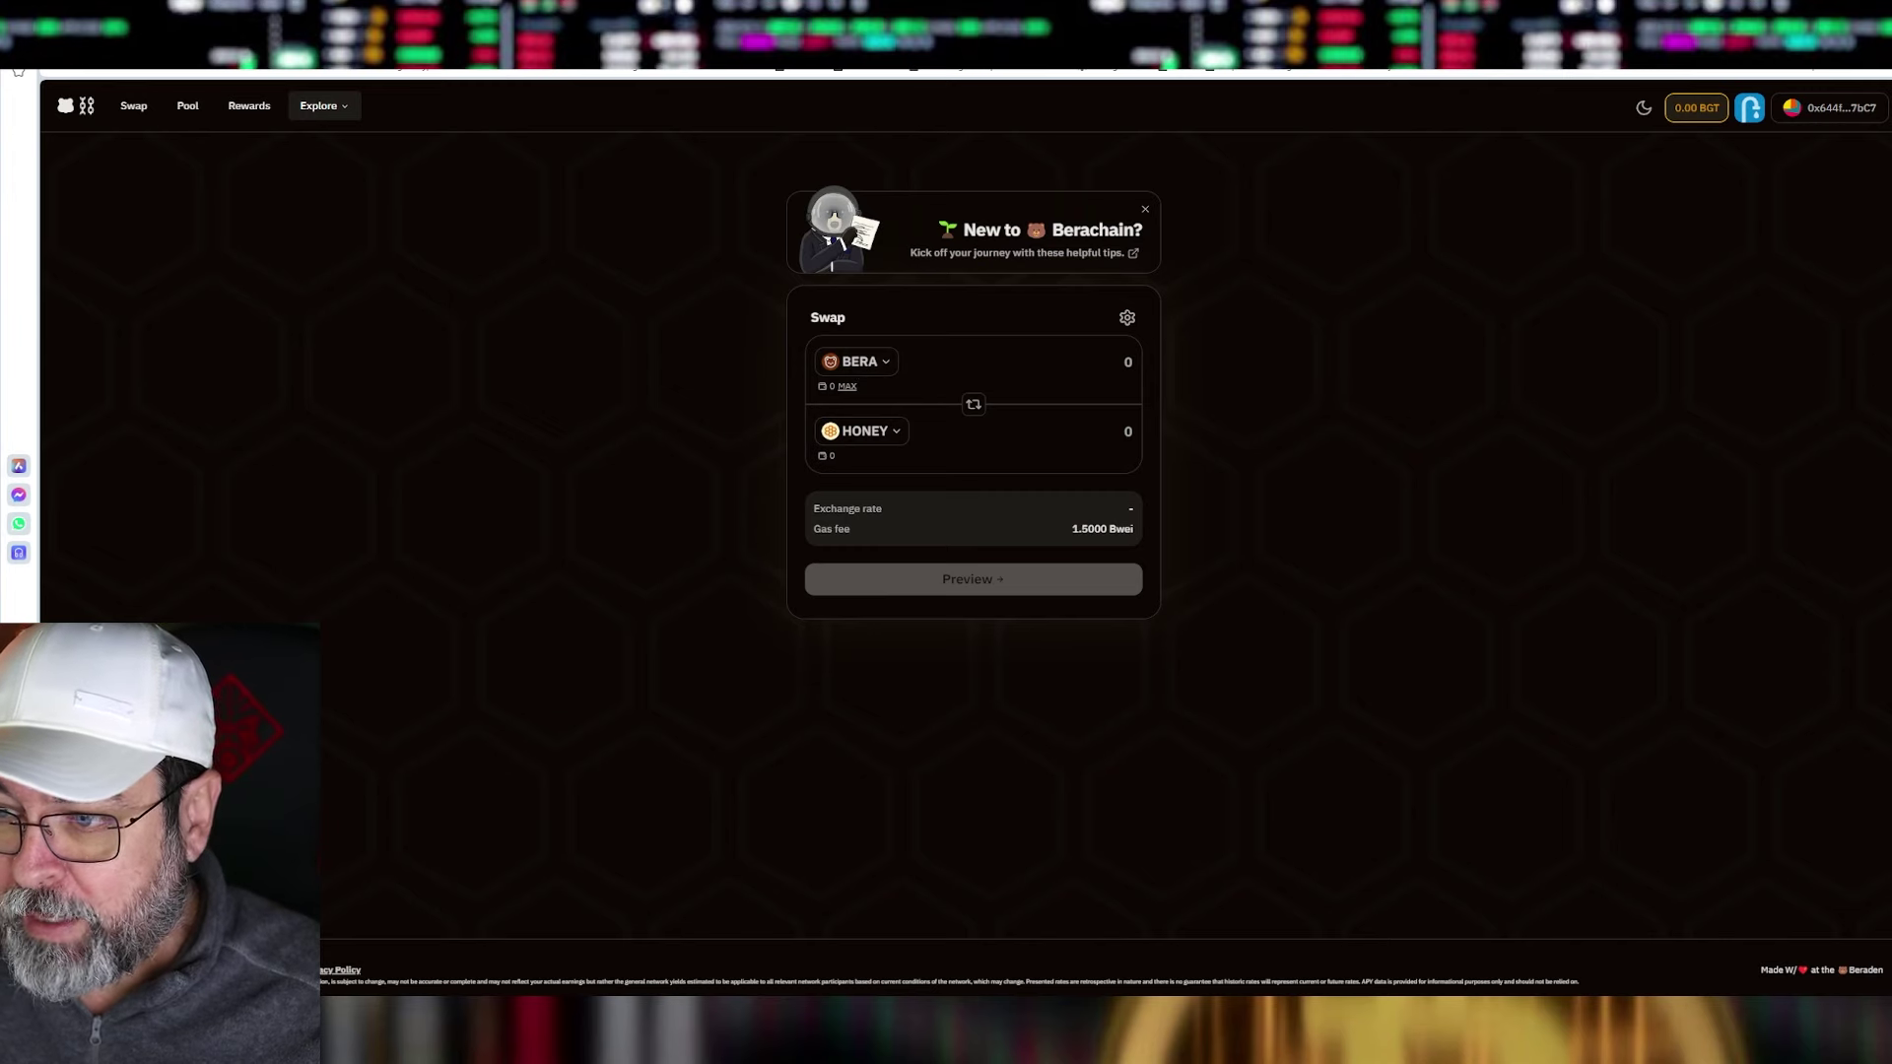
# - Set the swap amount to 0.01 BERA after trying 0.05 BERA
pyautogui.click(1124, 362)
pyautogui.write('0.05')
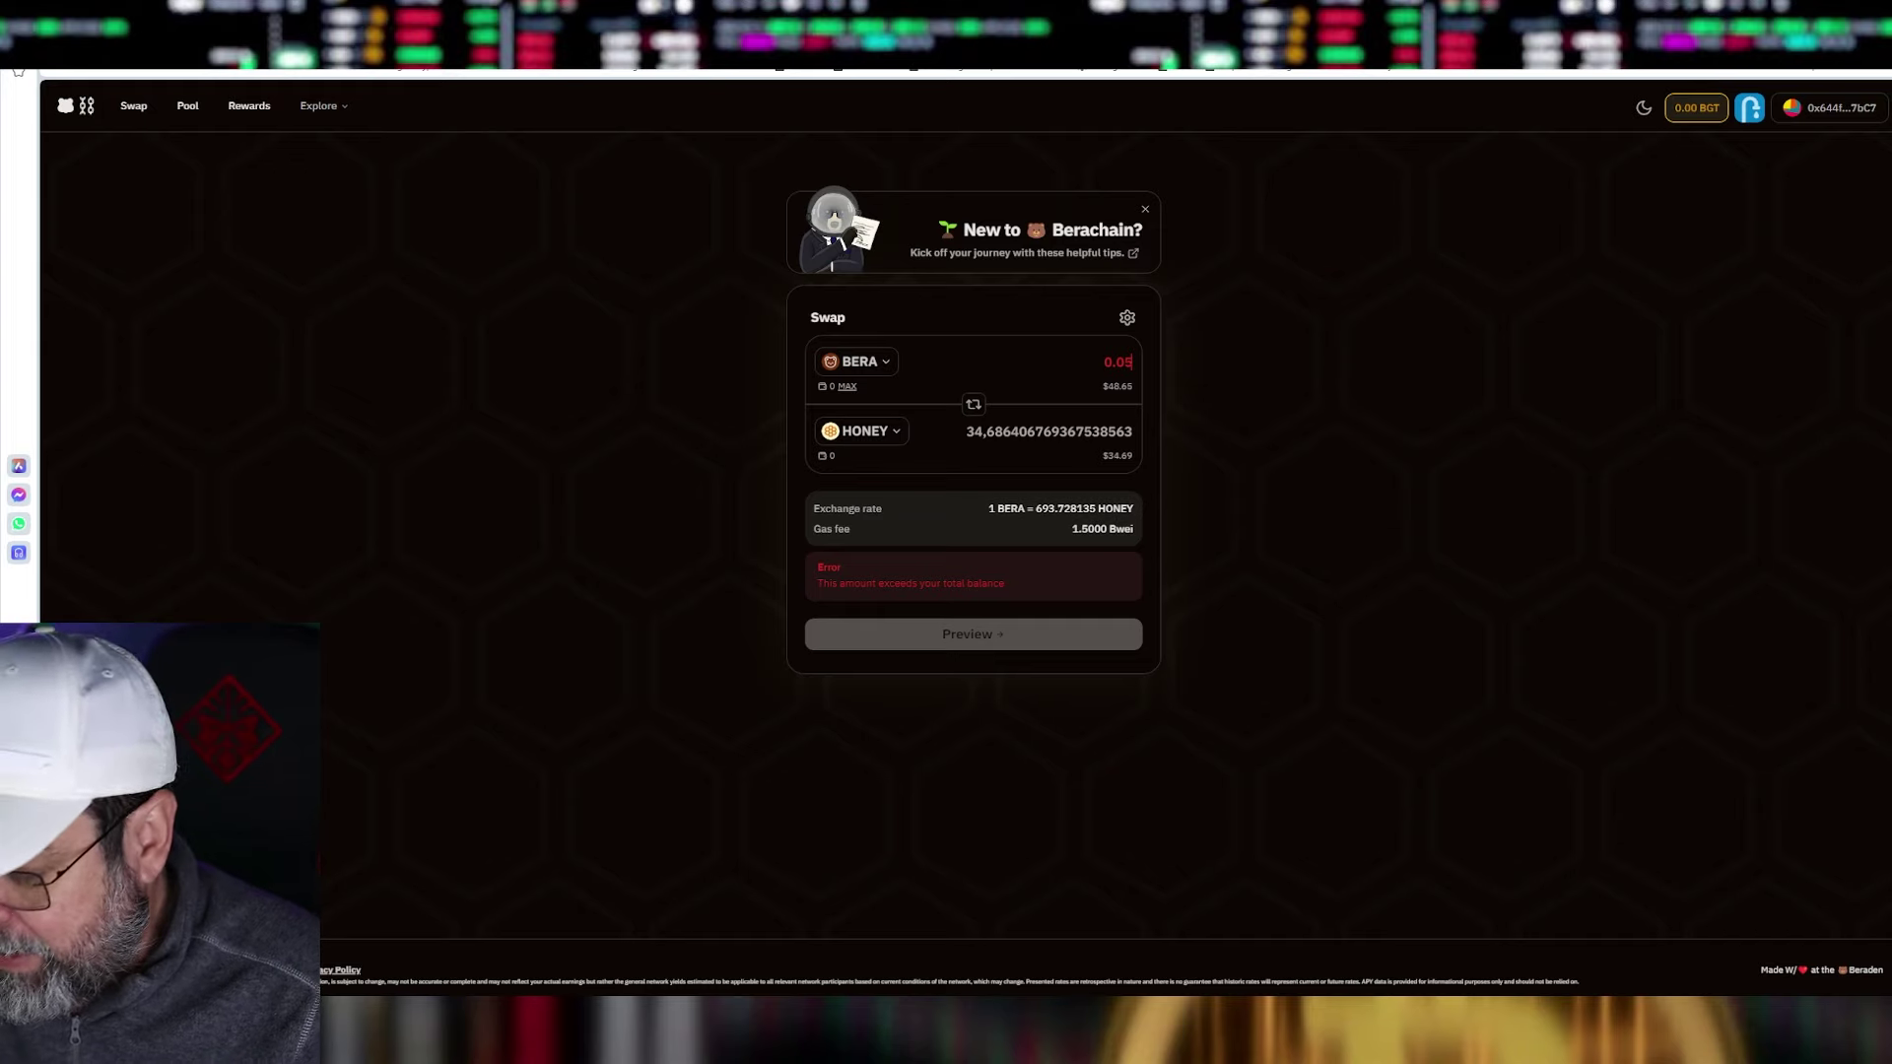
pyautogui.press('BackSpace')
pyautogui.write('1')
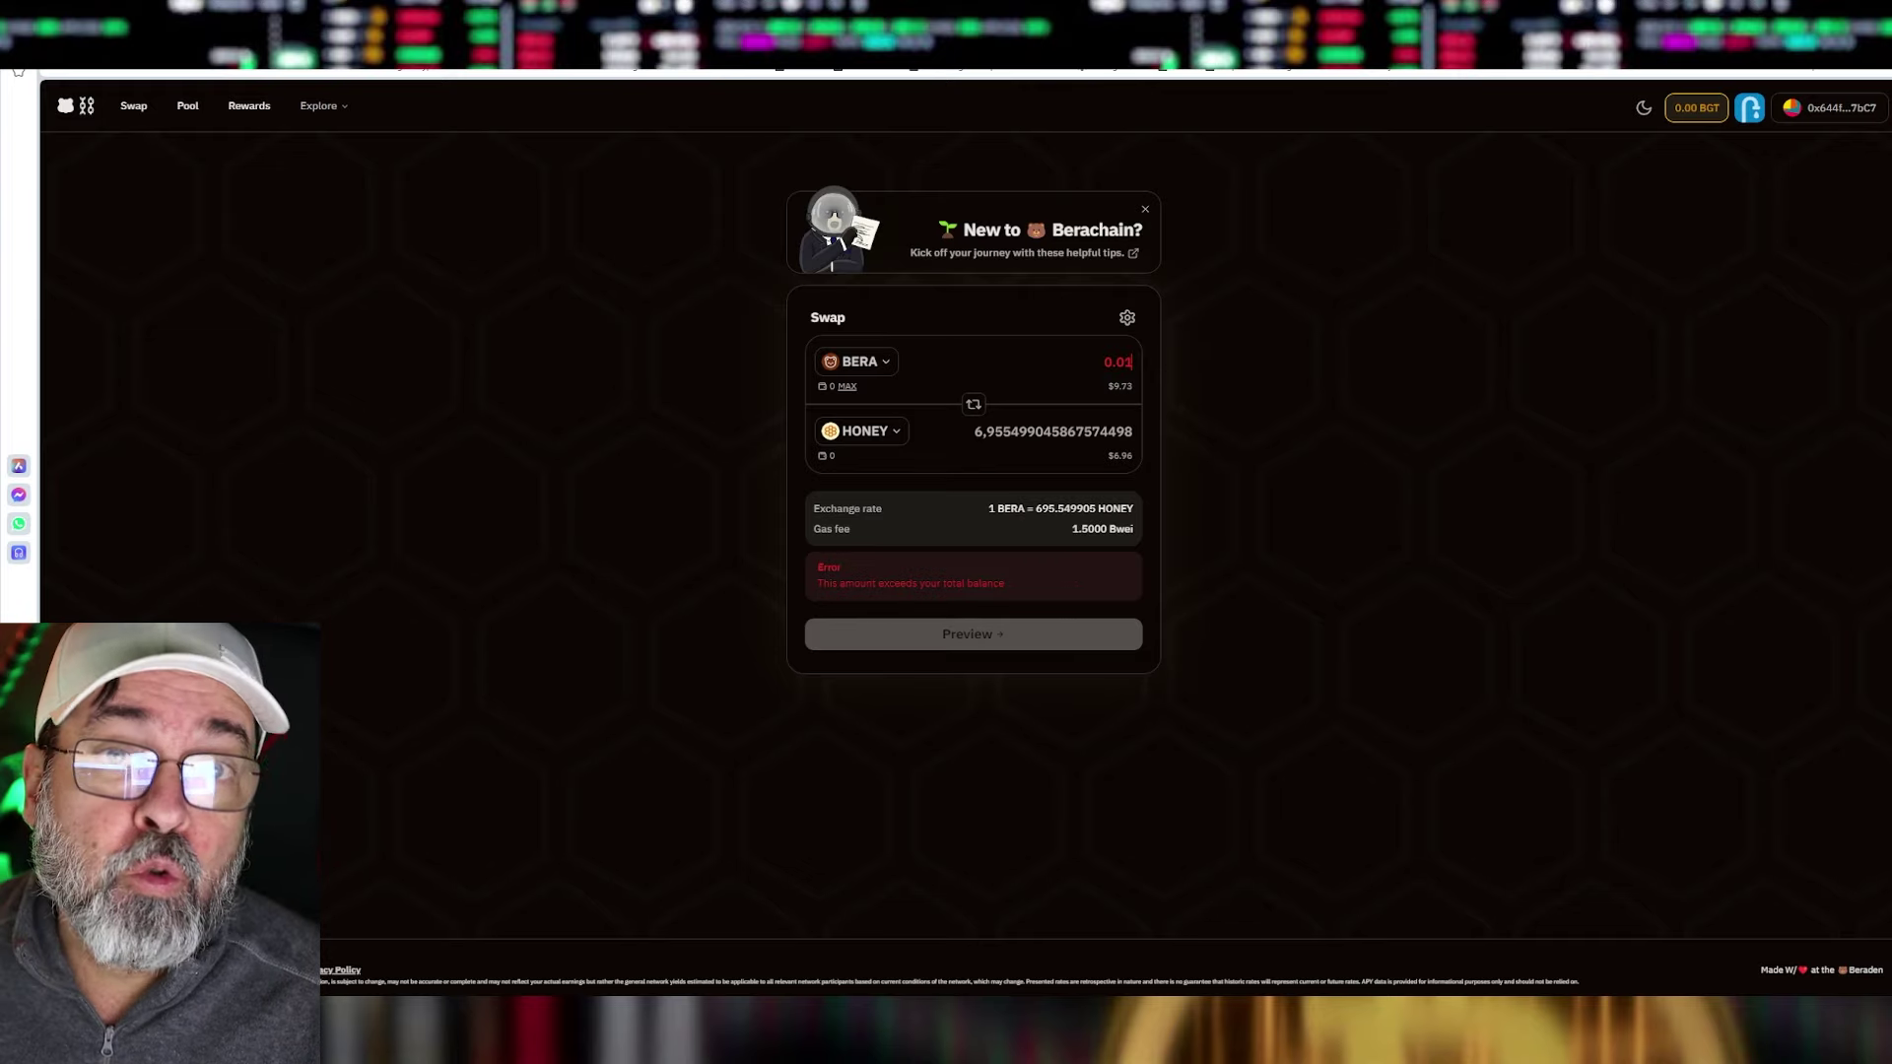
# - Set the BERA-to-HONEY swap amount to 0.015 BERA
pyautogui.write('5')
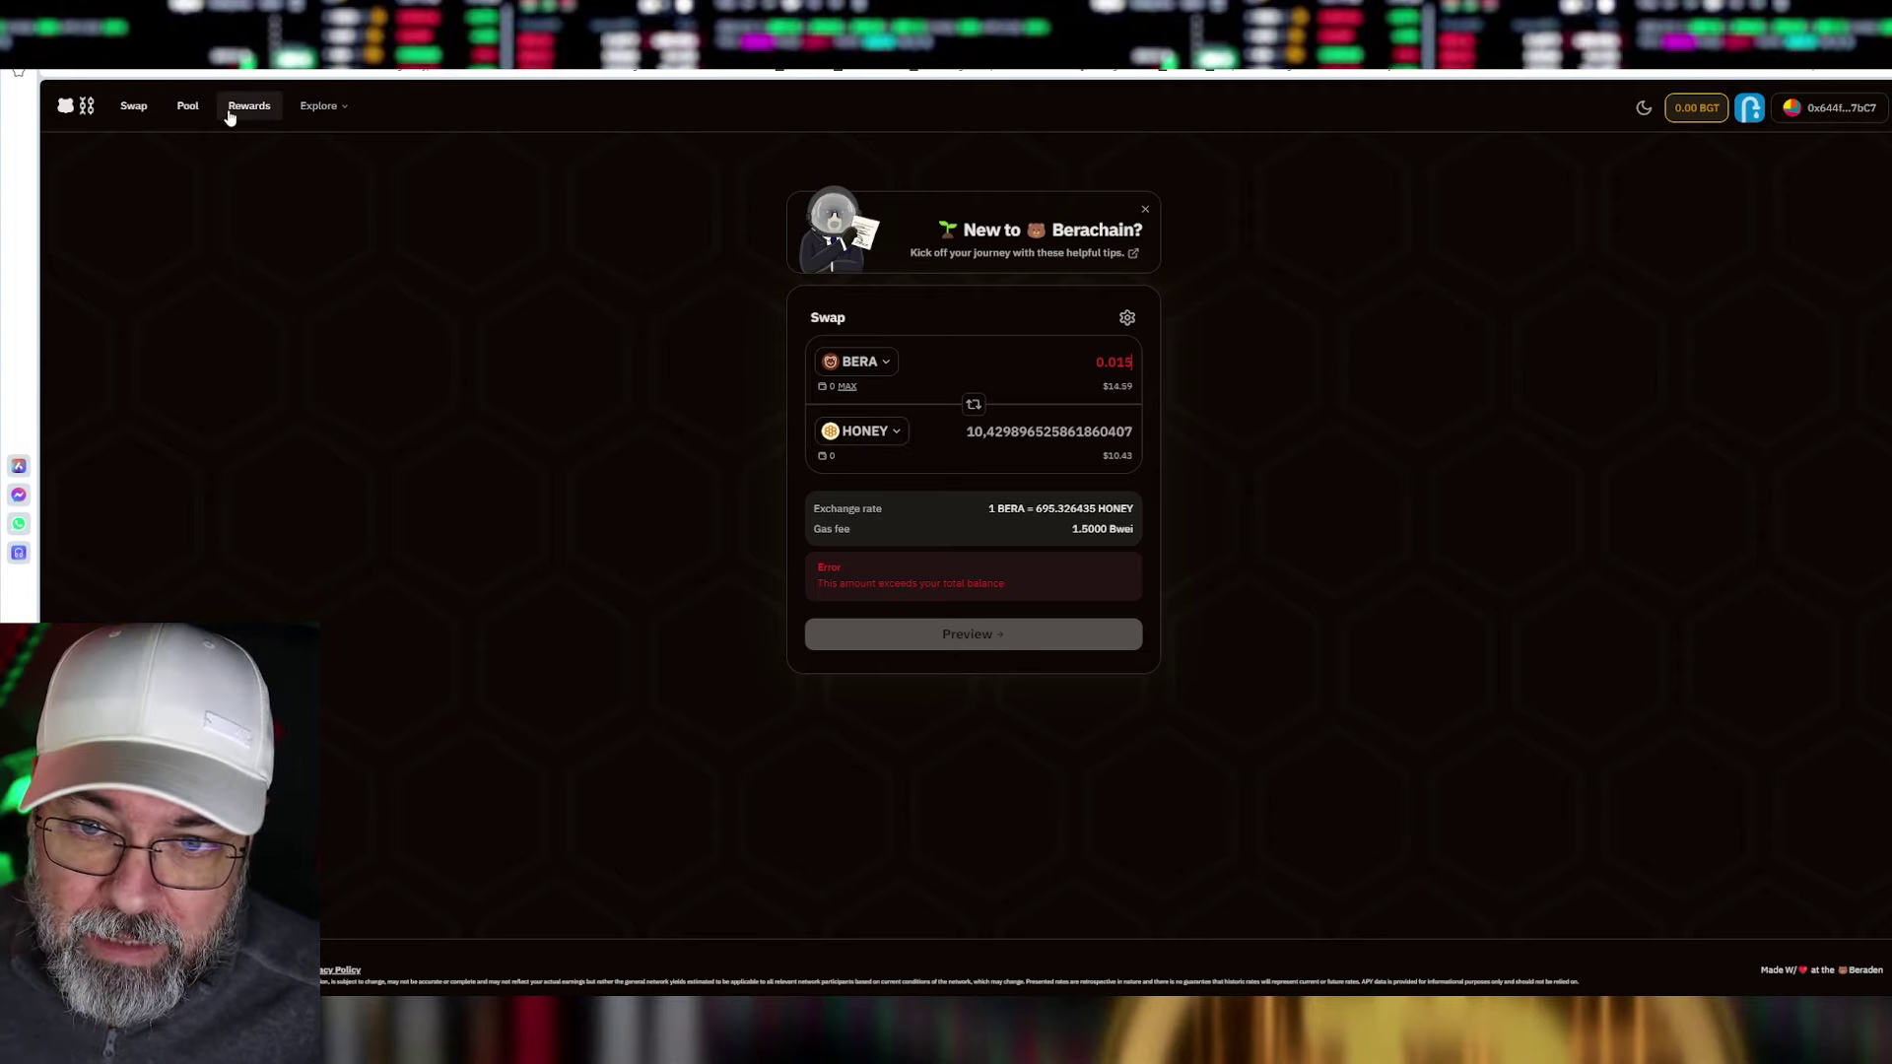
# - Find the 50BERA-50HONEY pool with $219.93K of liquidity in the BEX pool list and open its Add Liquidity form
pyautogui.click(185, 107)
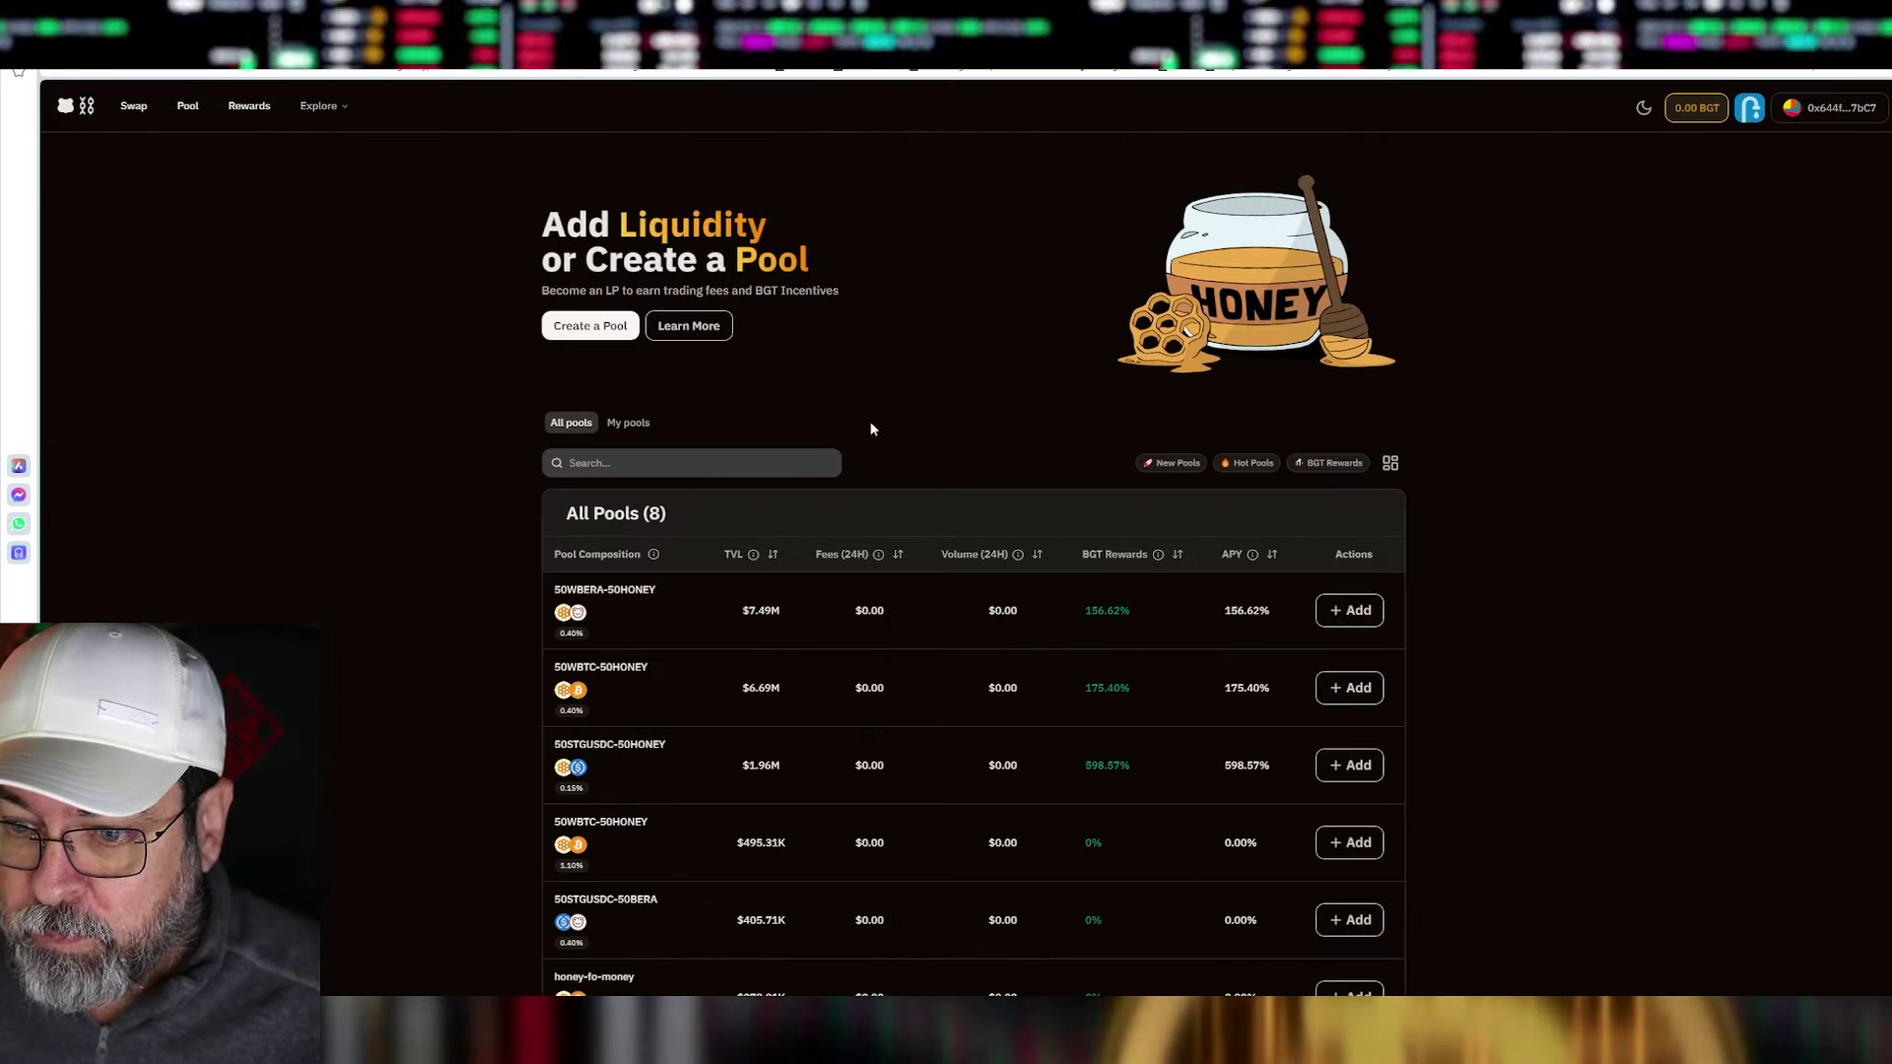
pyautogui.scroll(-2, 453, 375)
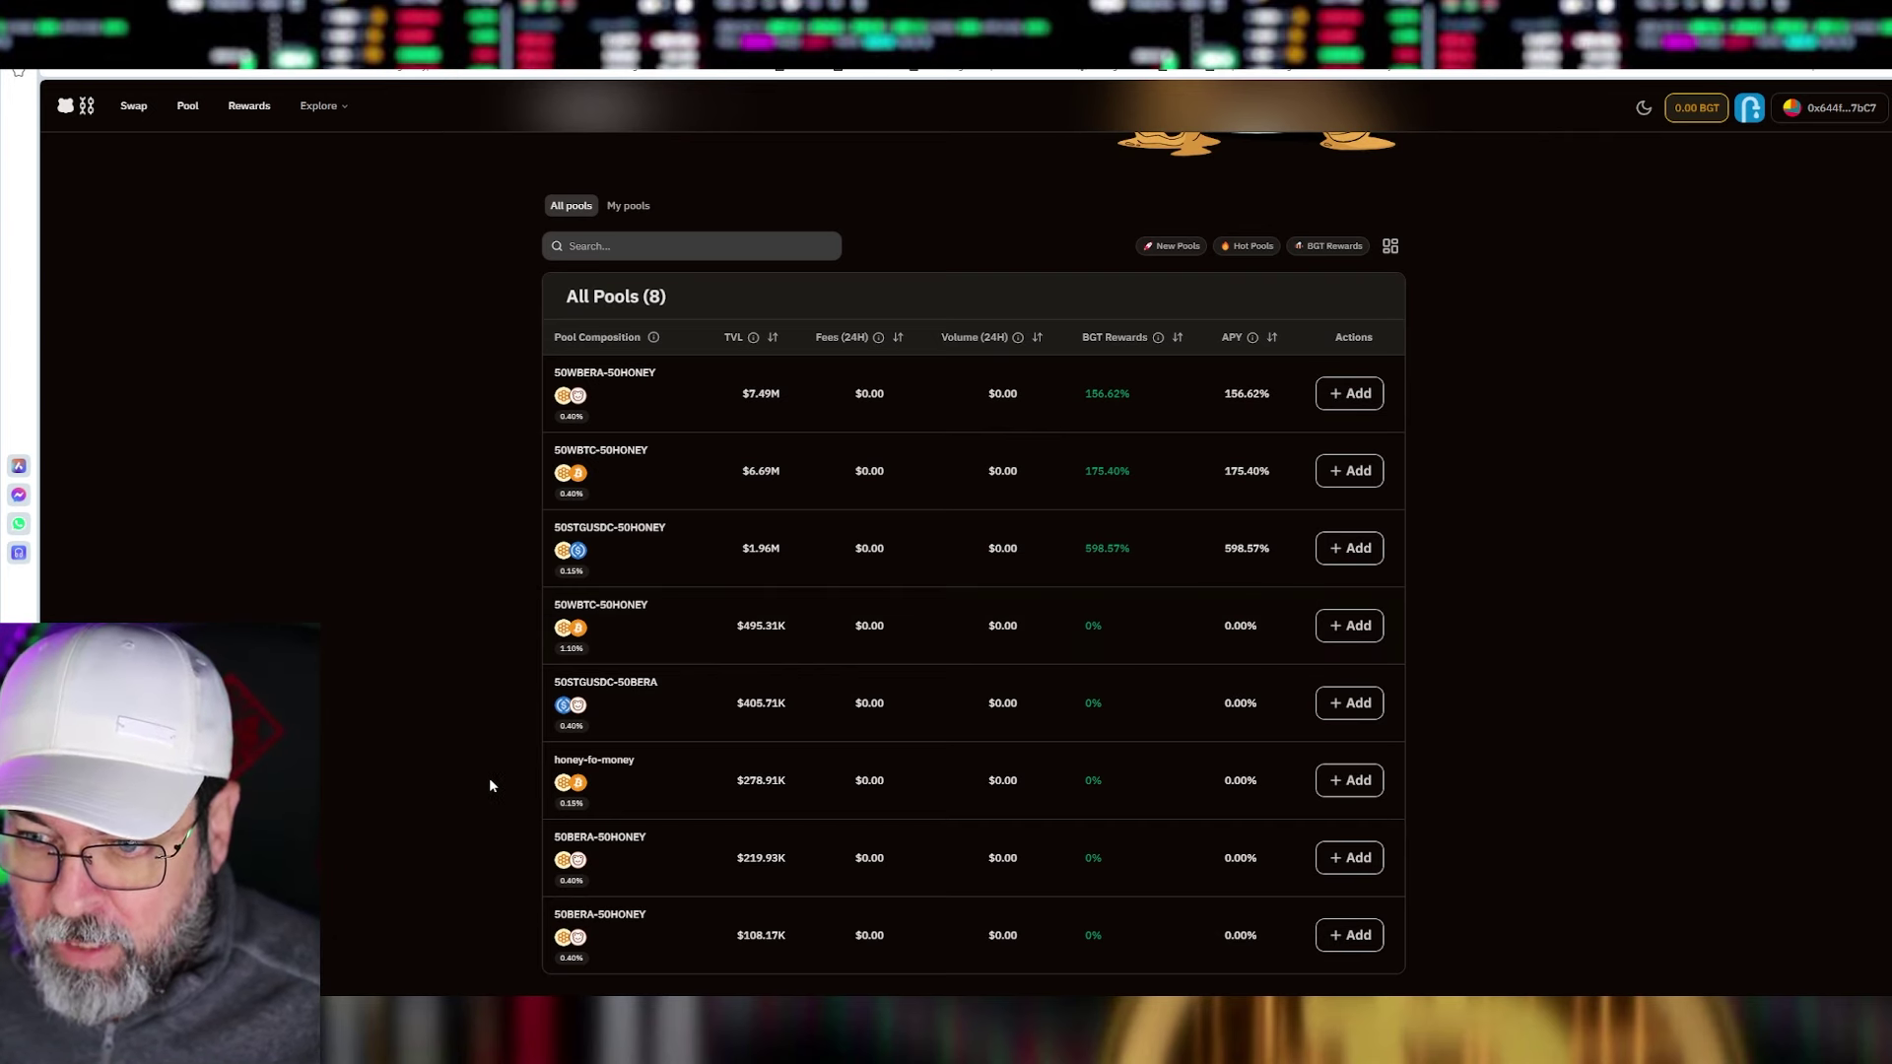
pyautogui.scroll(-2, 642, 802)
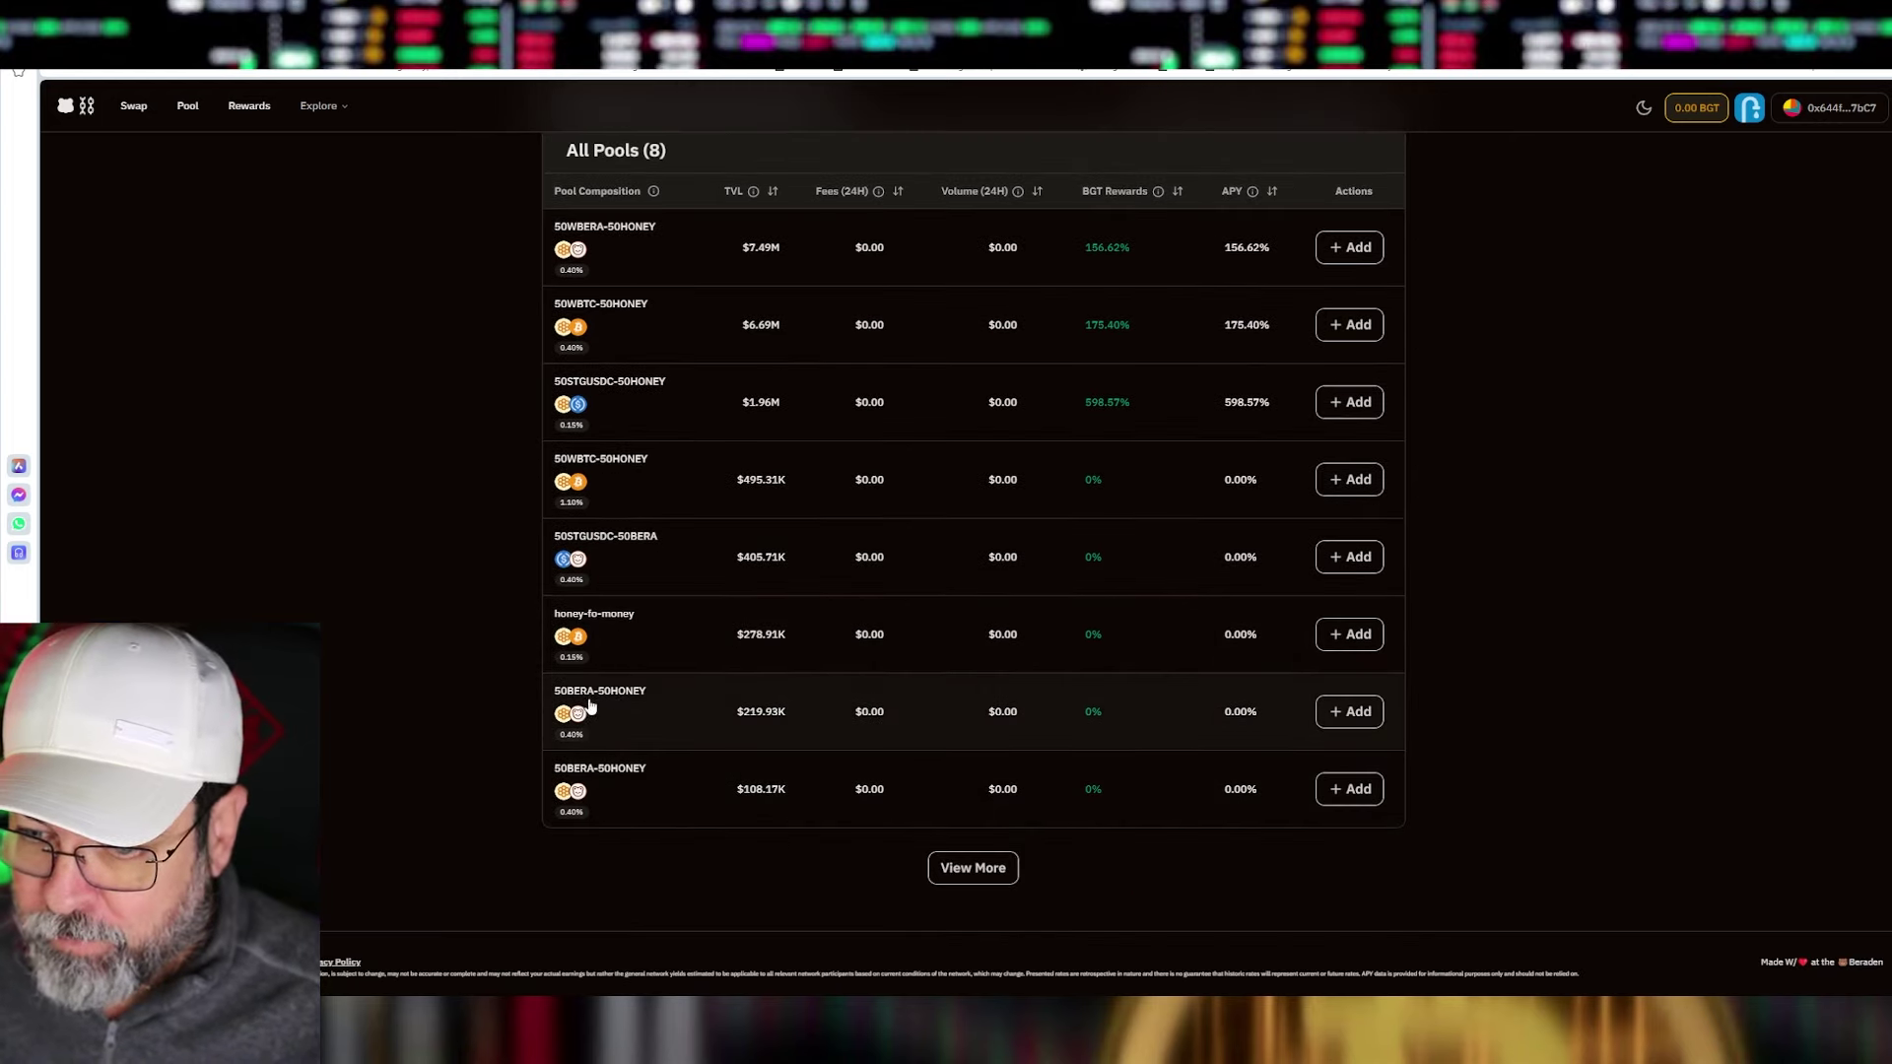
pyautogui.click(659, 713)
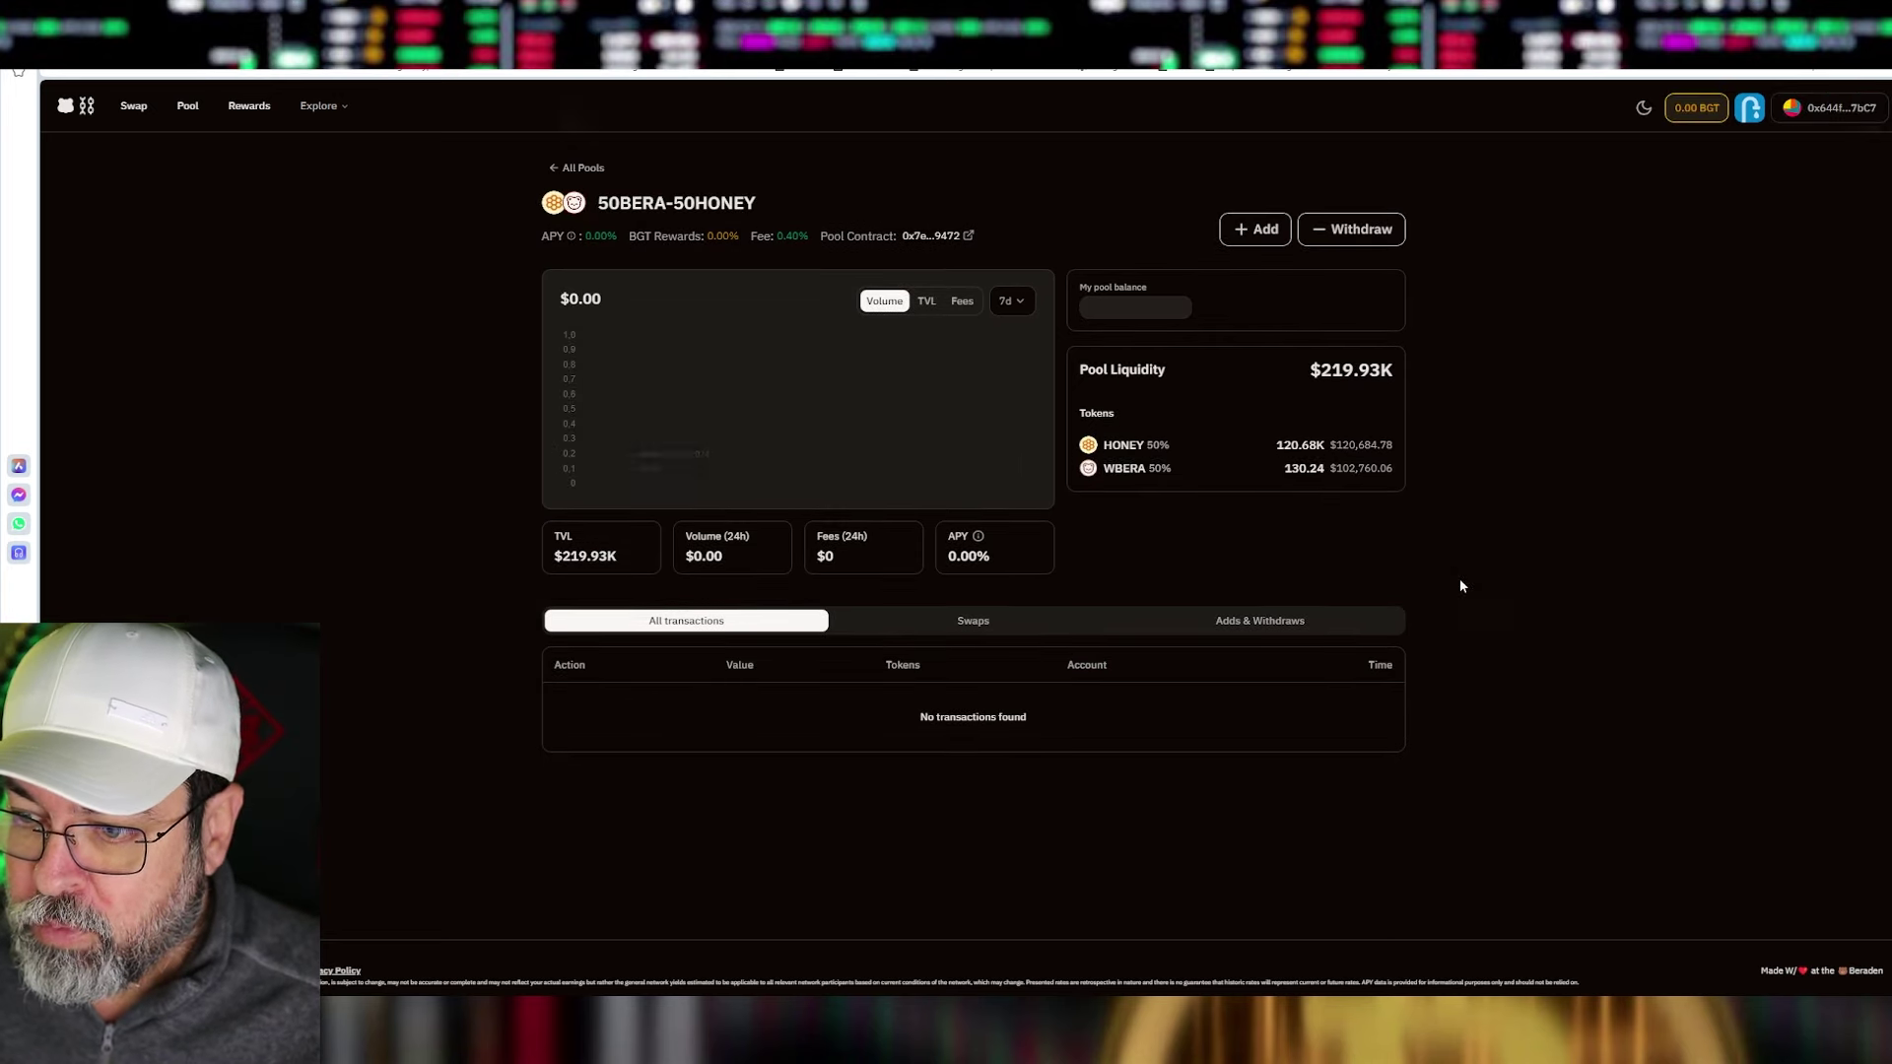
pyautogui.click(1253, 231)
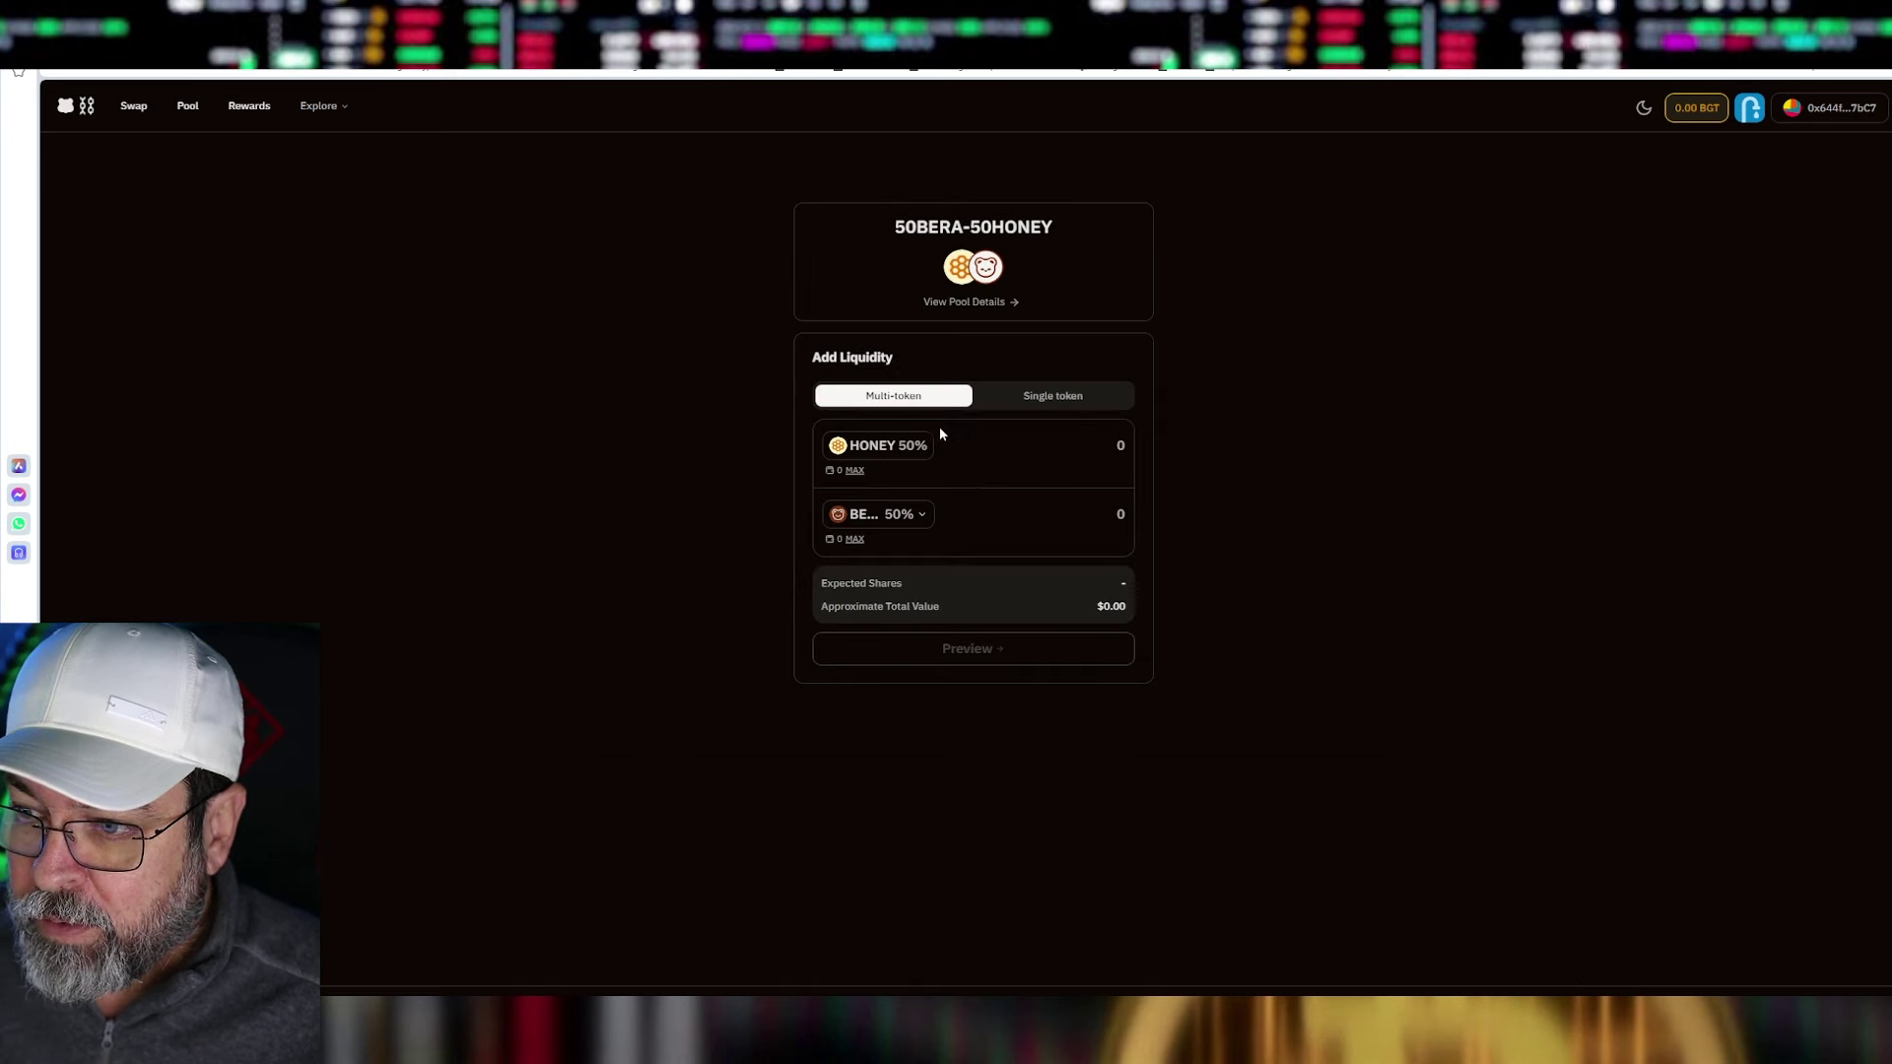
# - Switch the Add Liquidity form to single-token mode and choose BERA as the deposit token after trying HONEY
pyautogui.click(1052, 399)
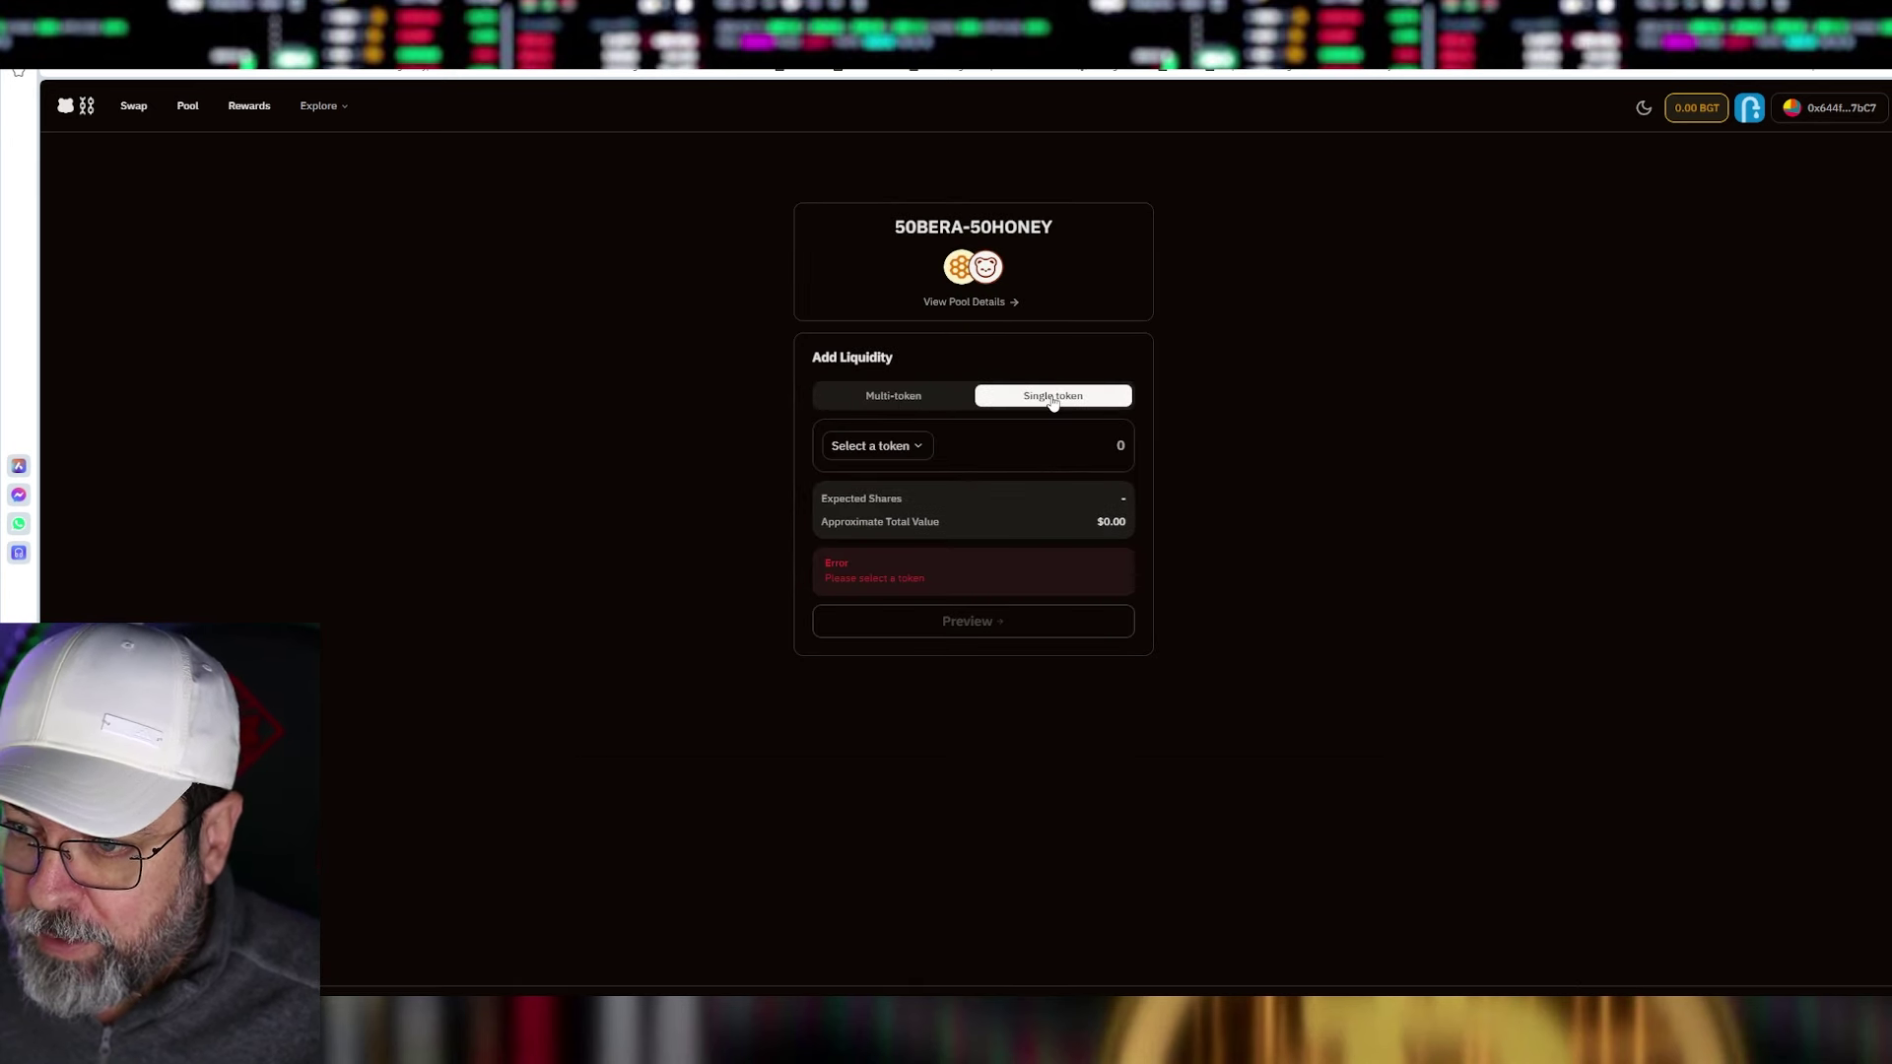
pyautogui.click(928, 444)
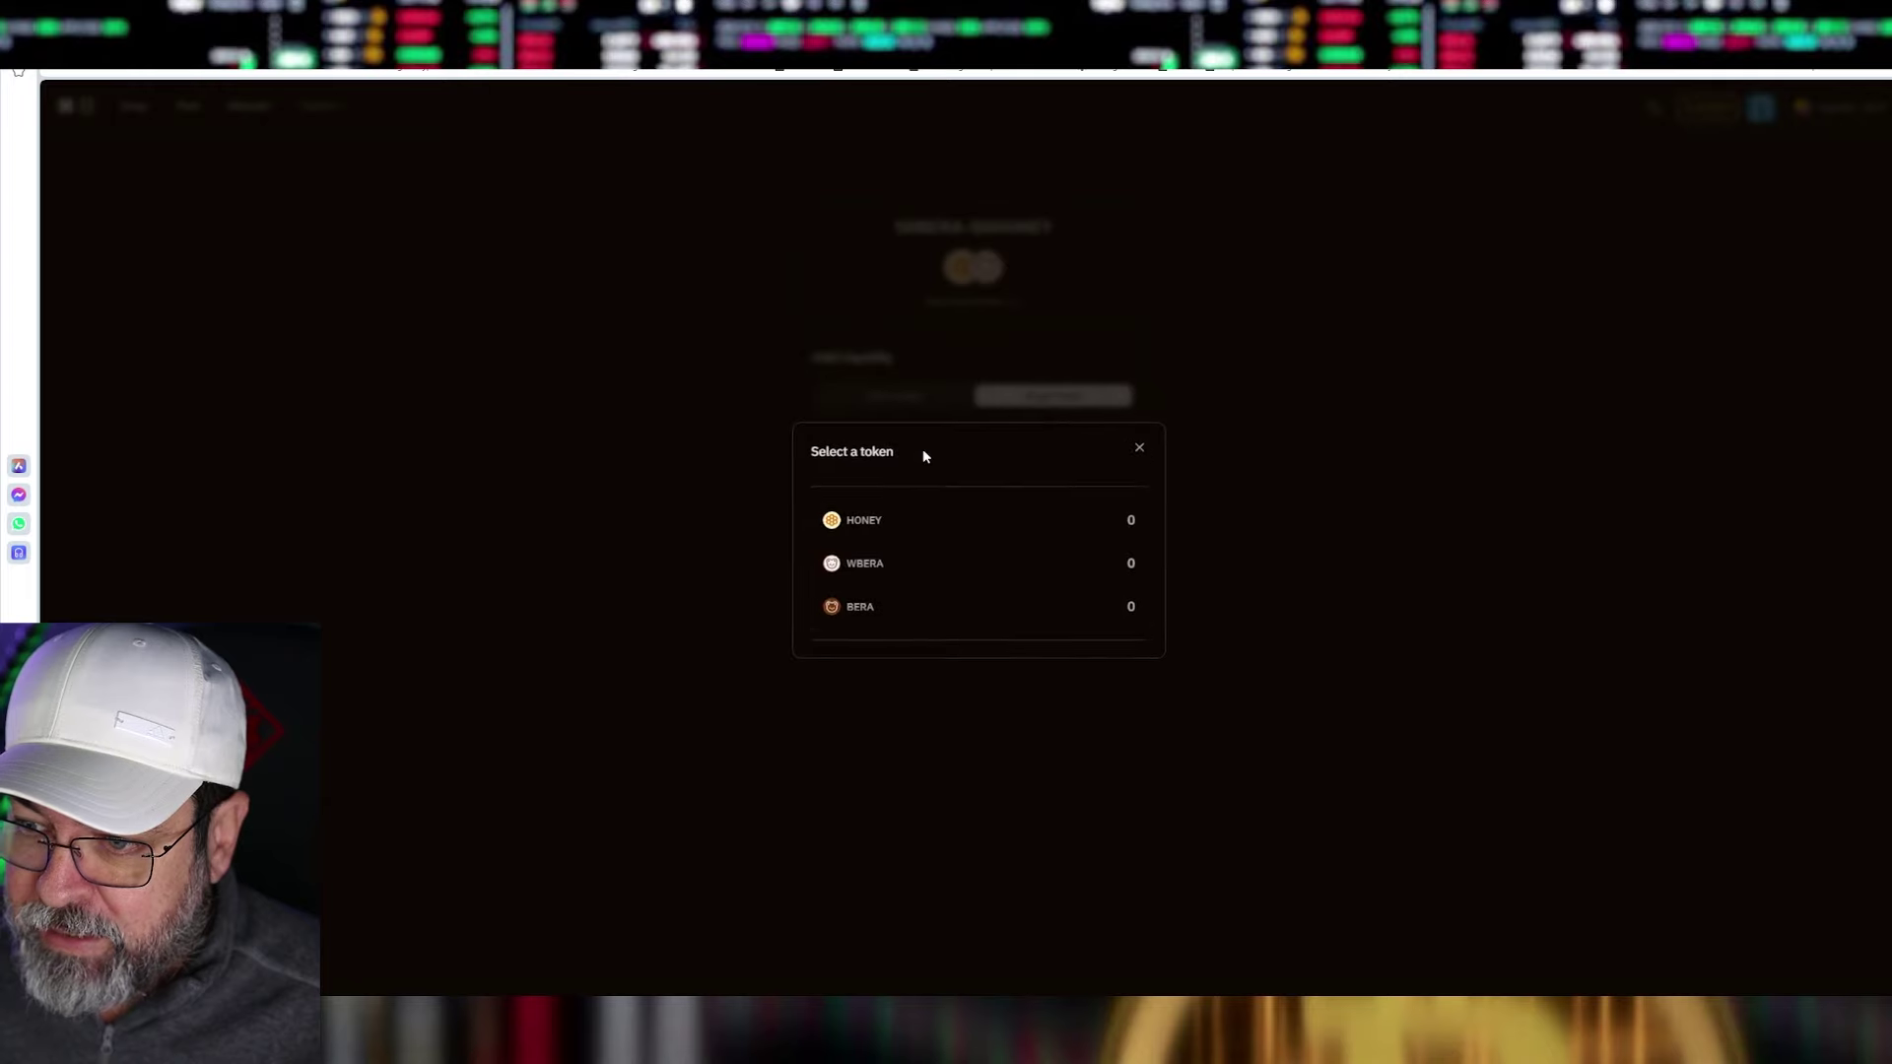
pyautogui.click(876, 522)
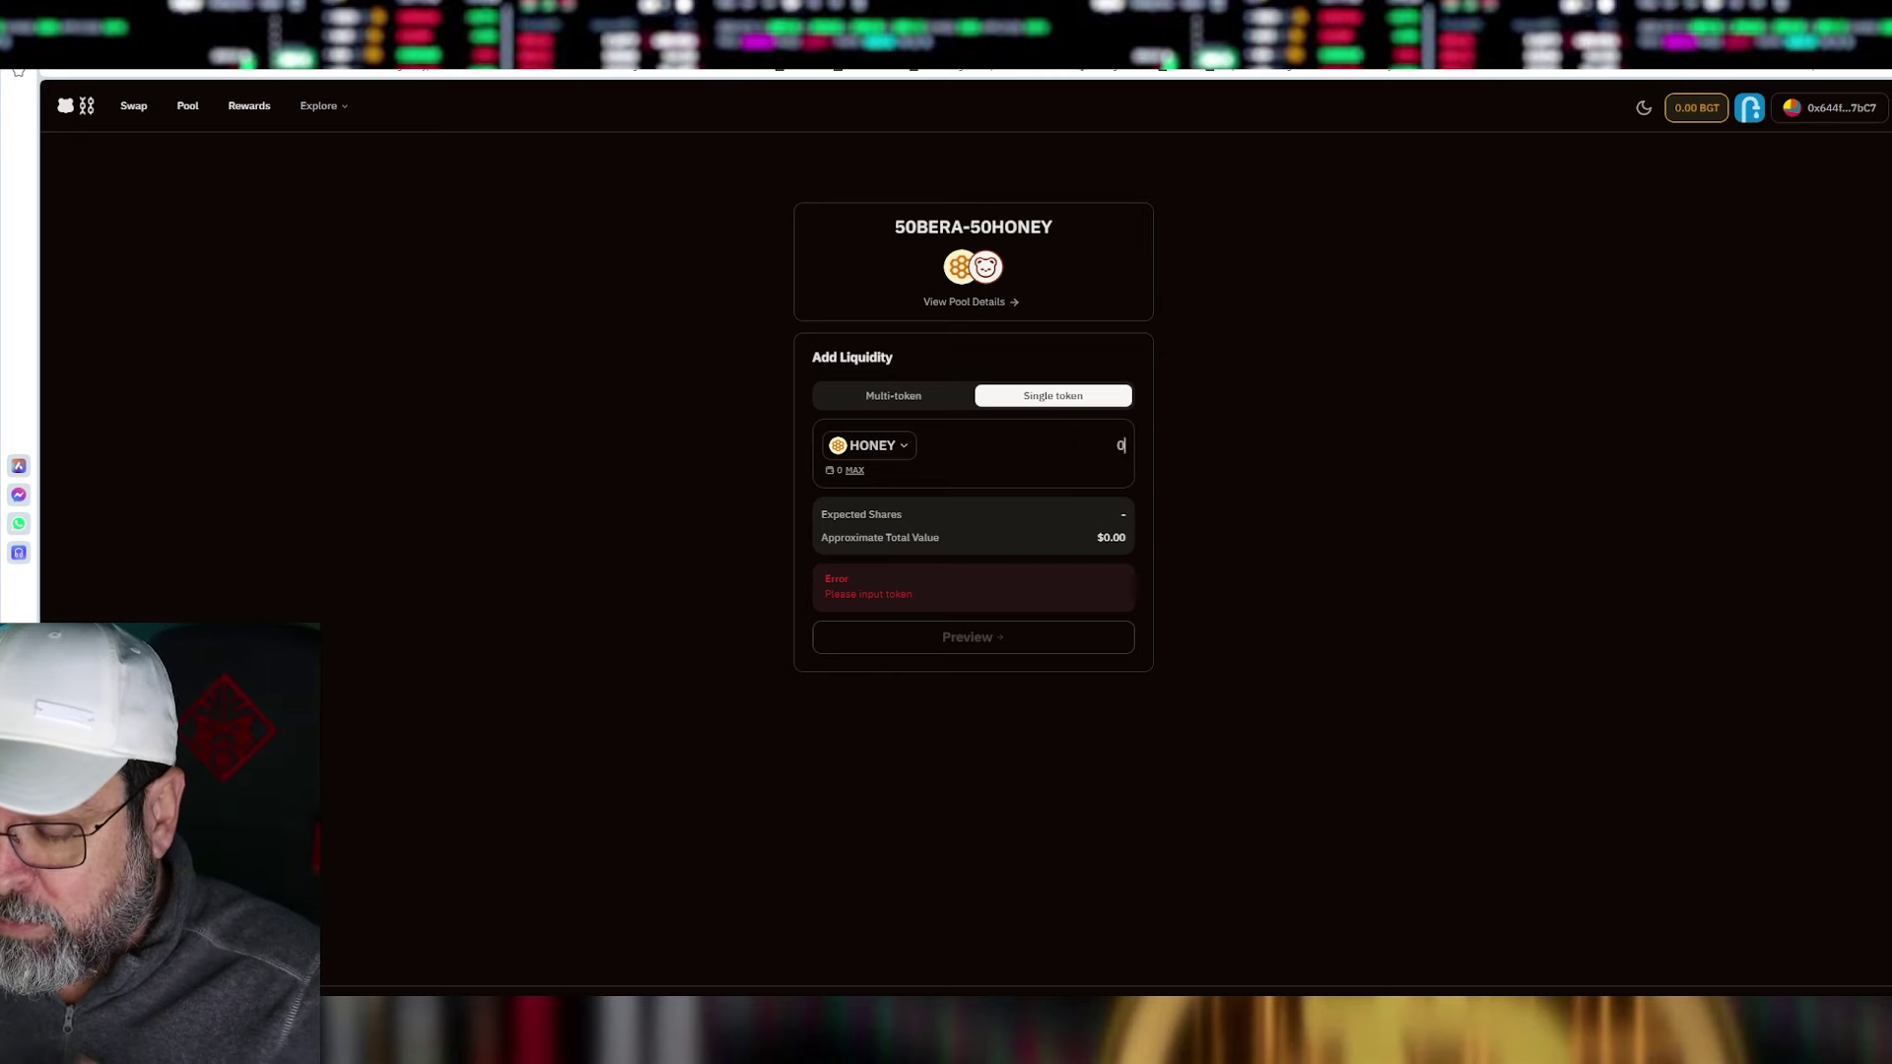
pyautogui.click(900, 445)
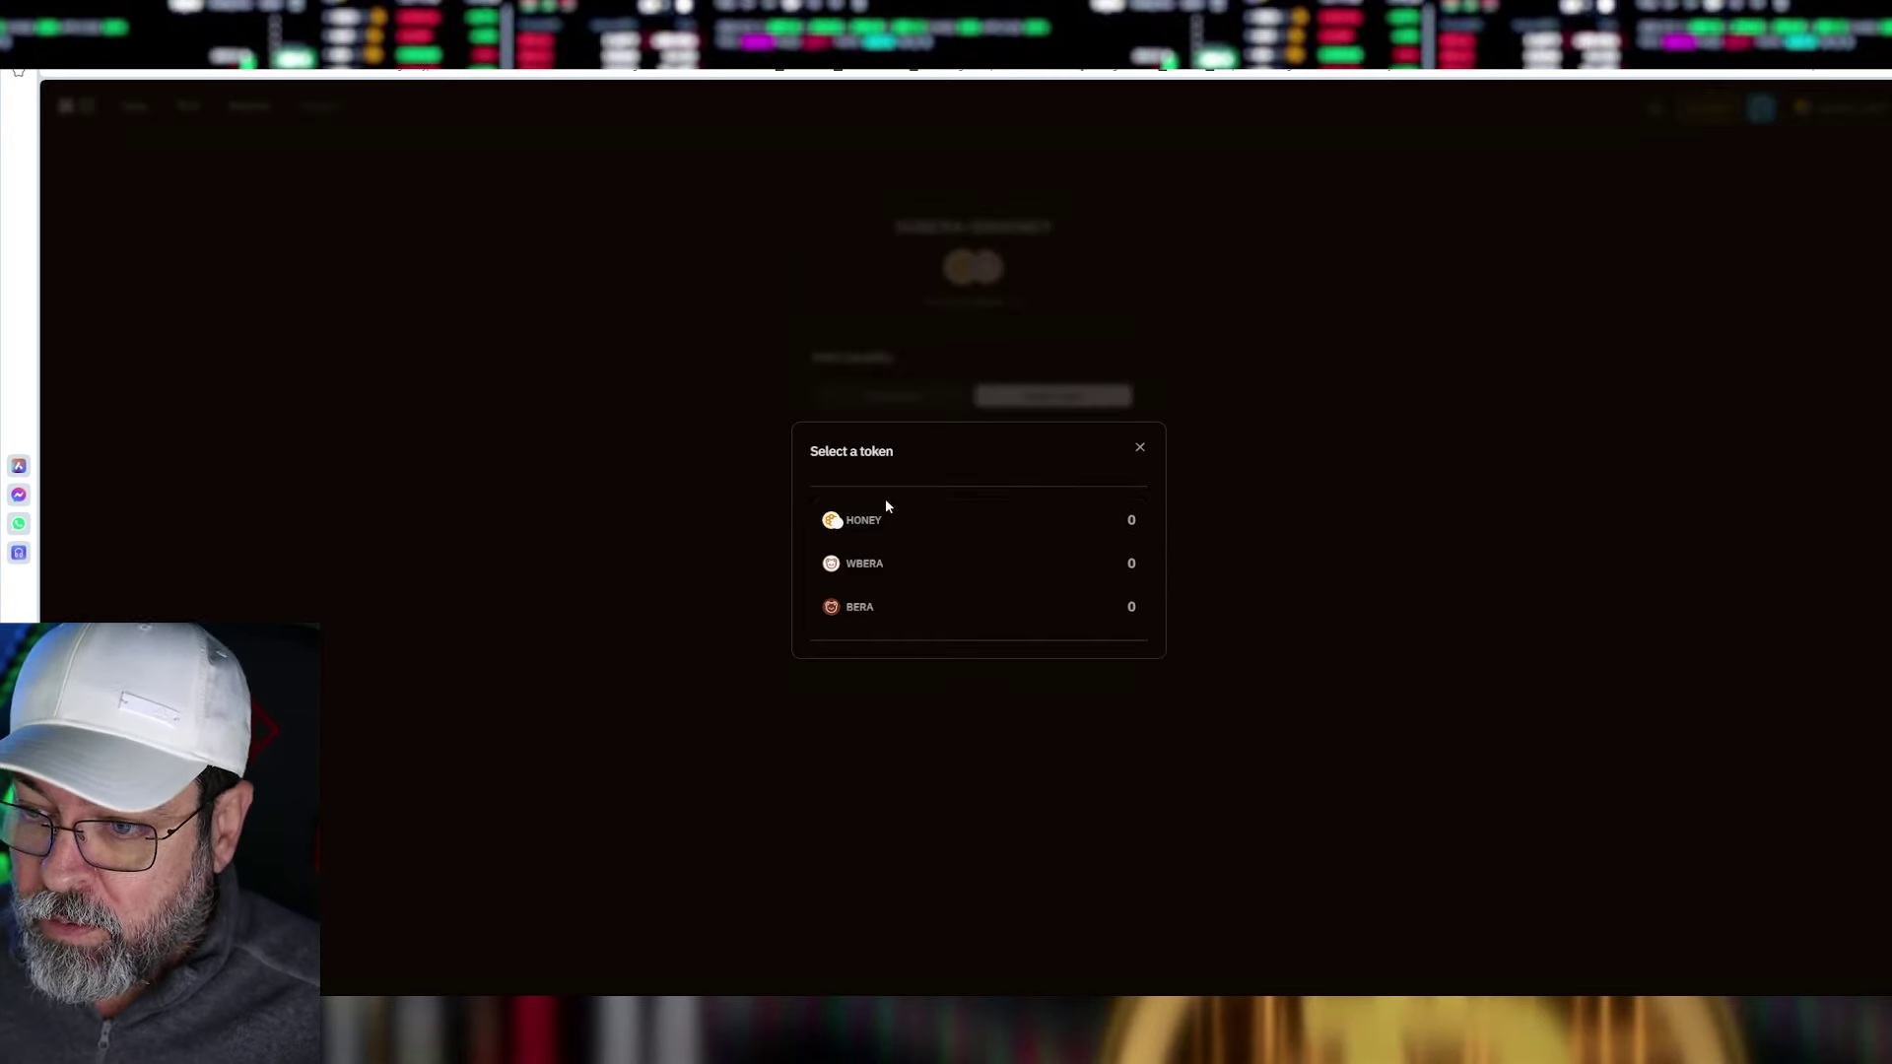
pyautogui.click(866, 607)
# - Set the liquidity deposit to 0.015 BERA
pyautogui.click(1120, 445)
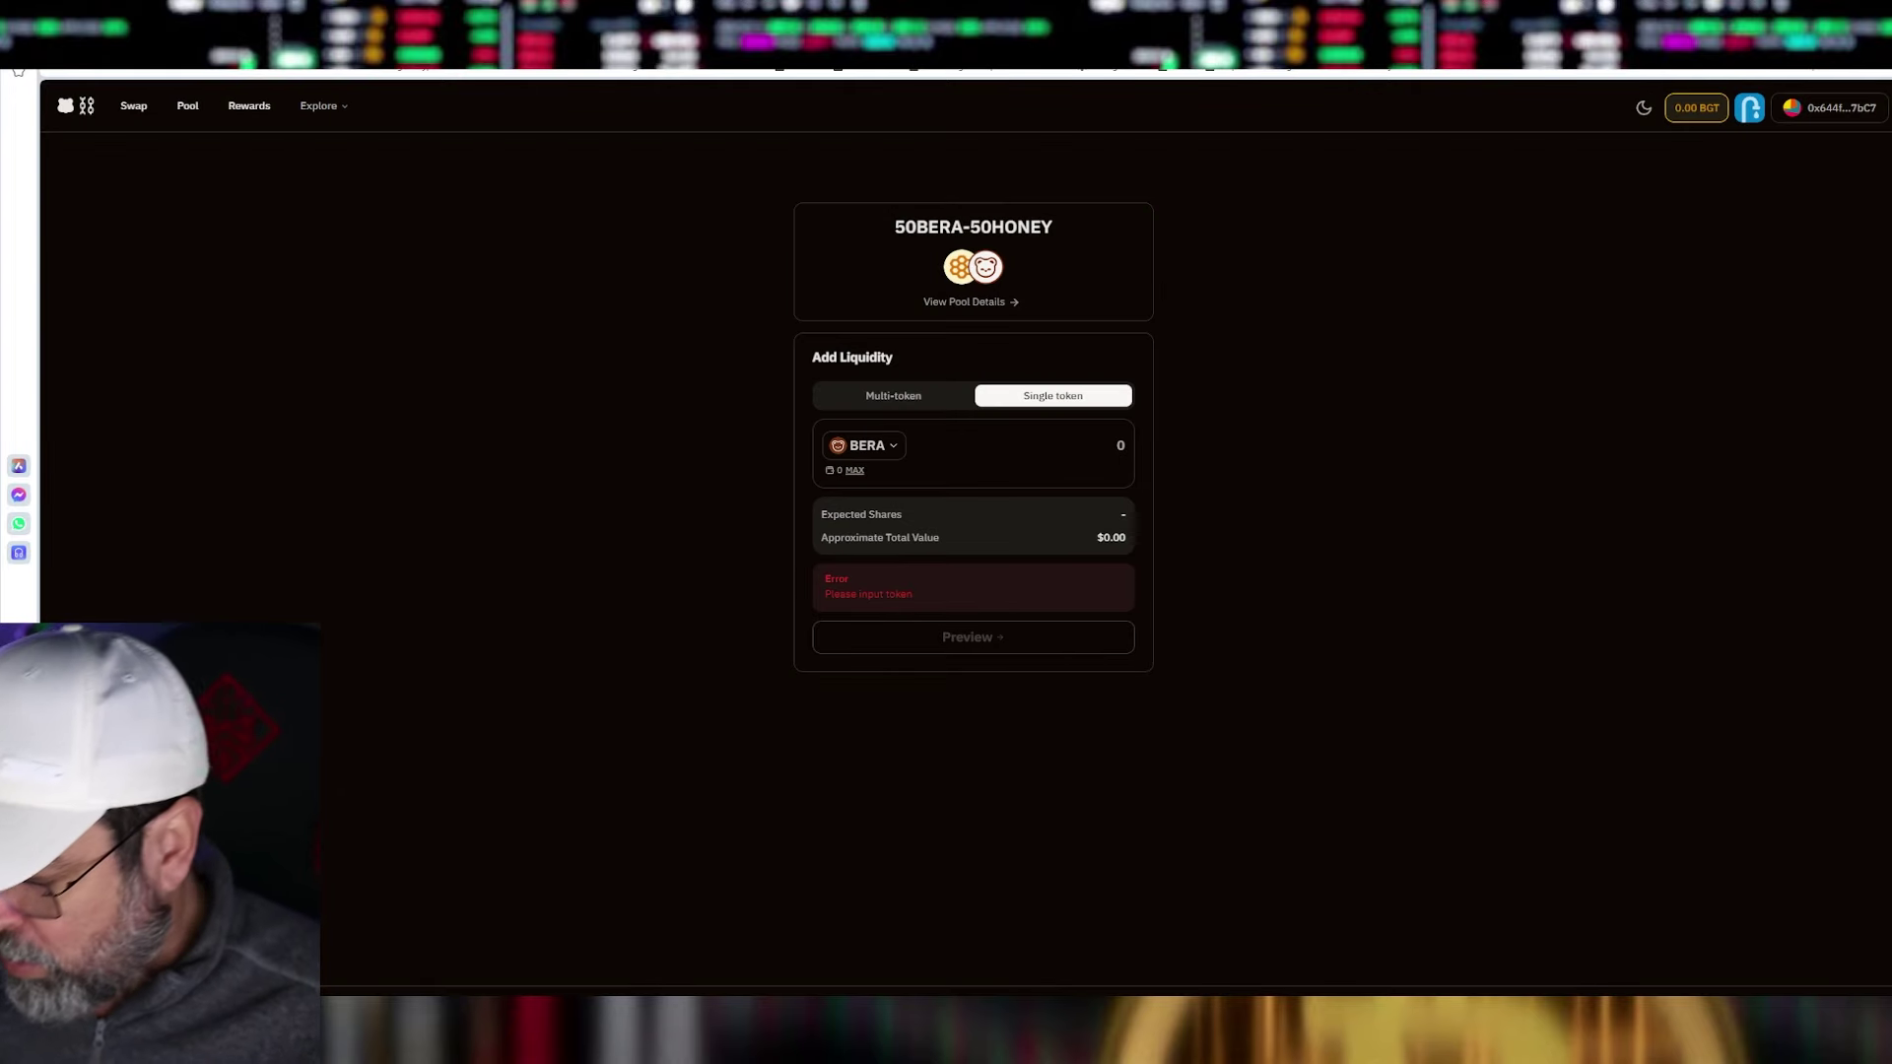
pyautogui.write('.0')
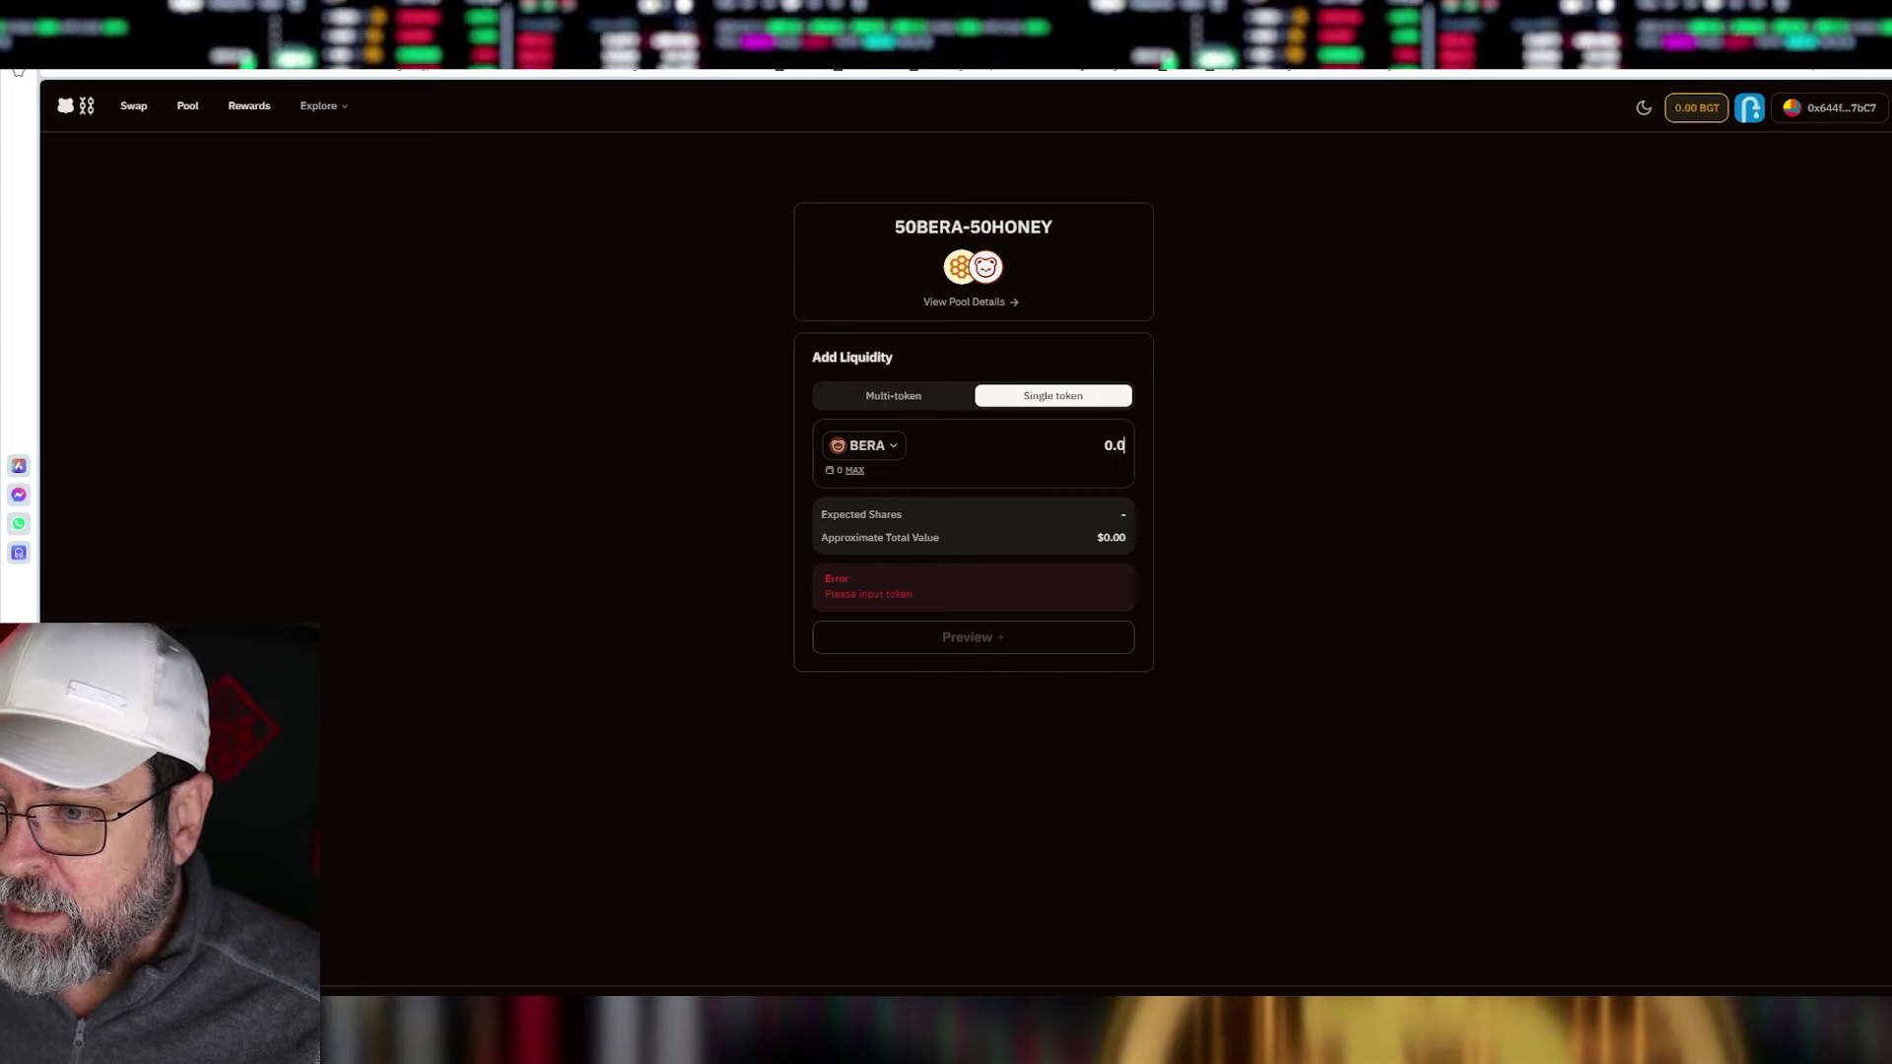
pyautogui.write('1')
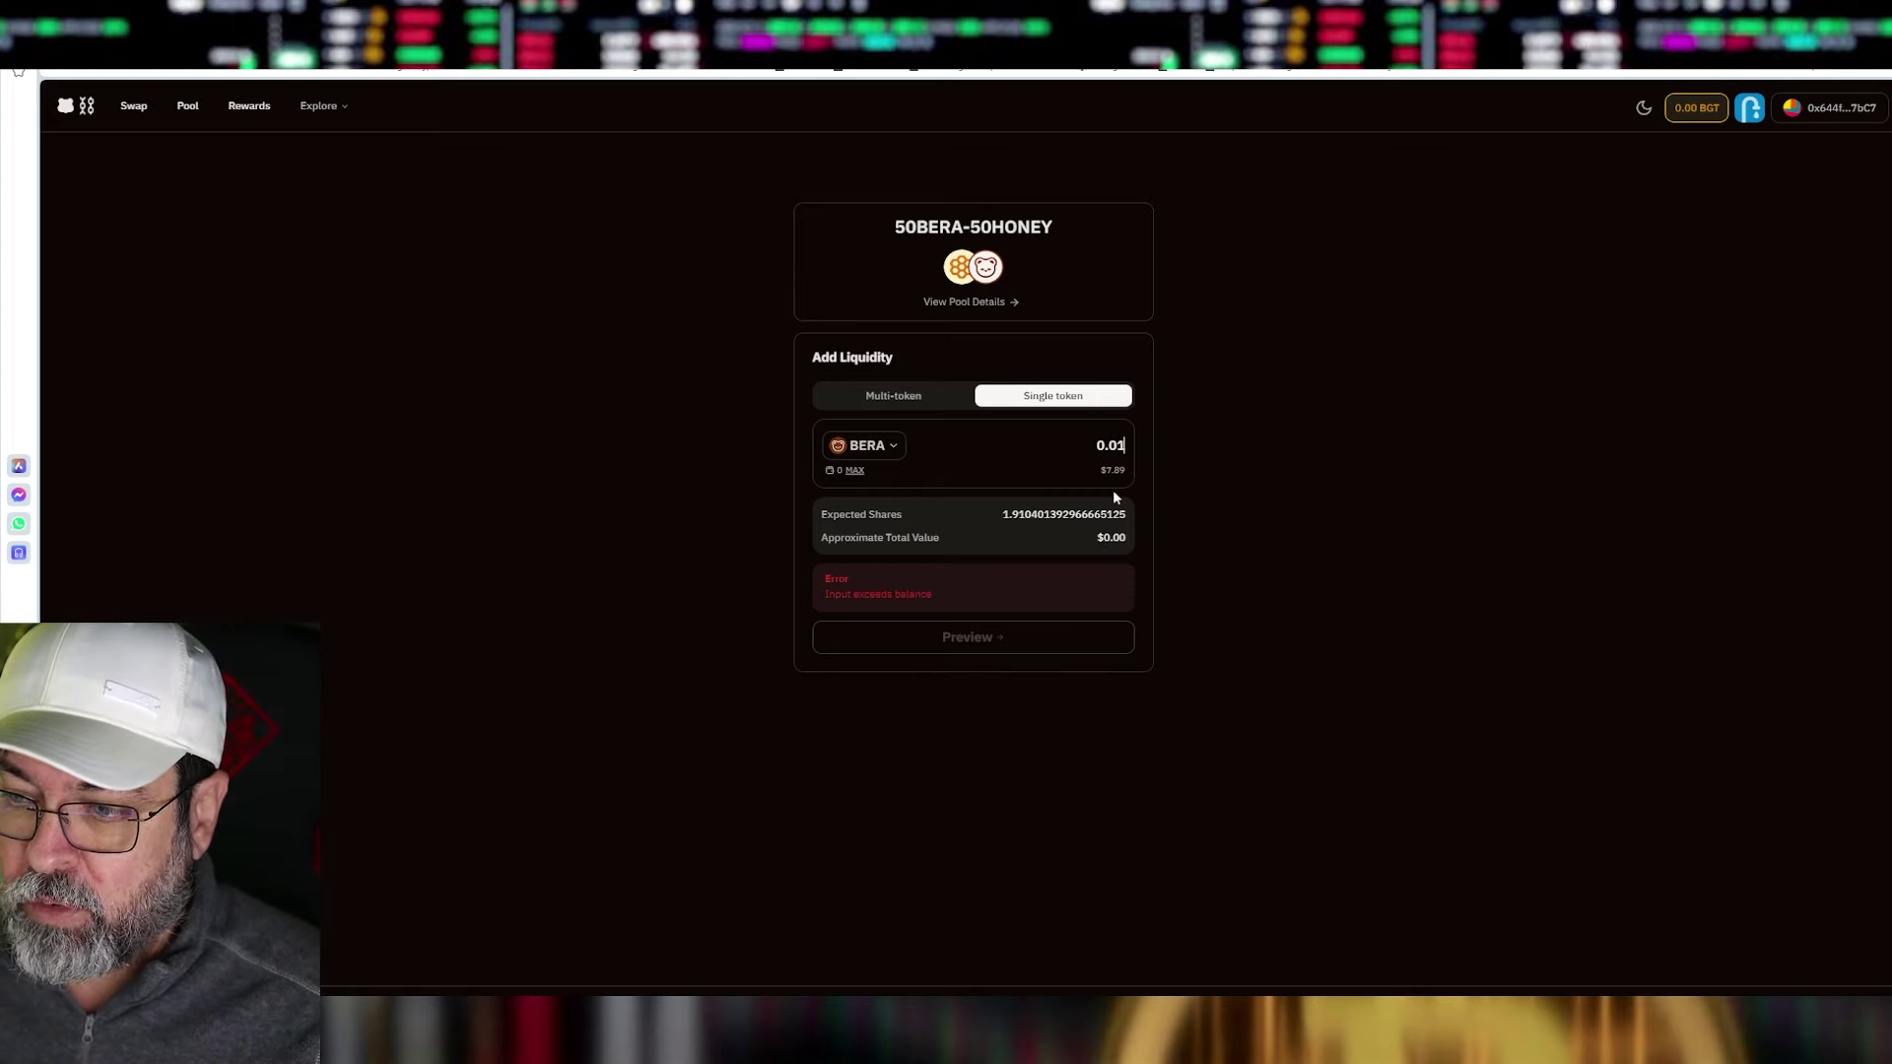
pyautogui.write('5')
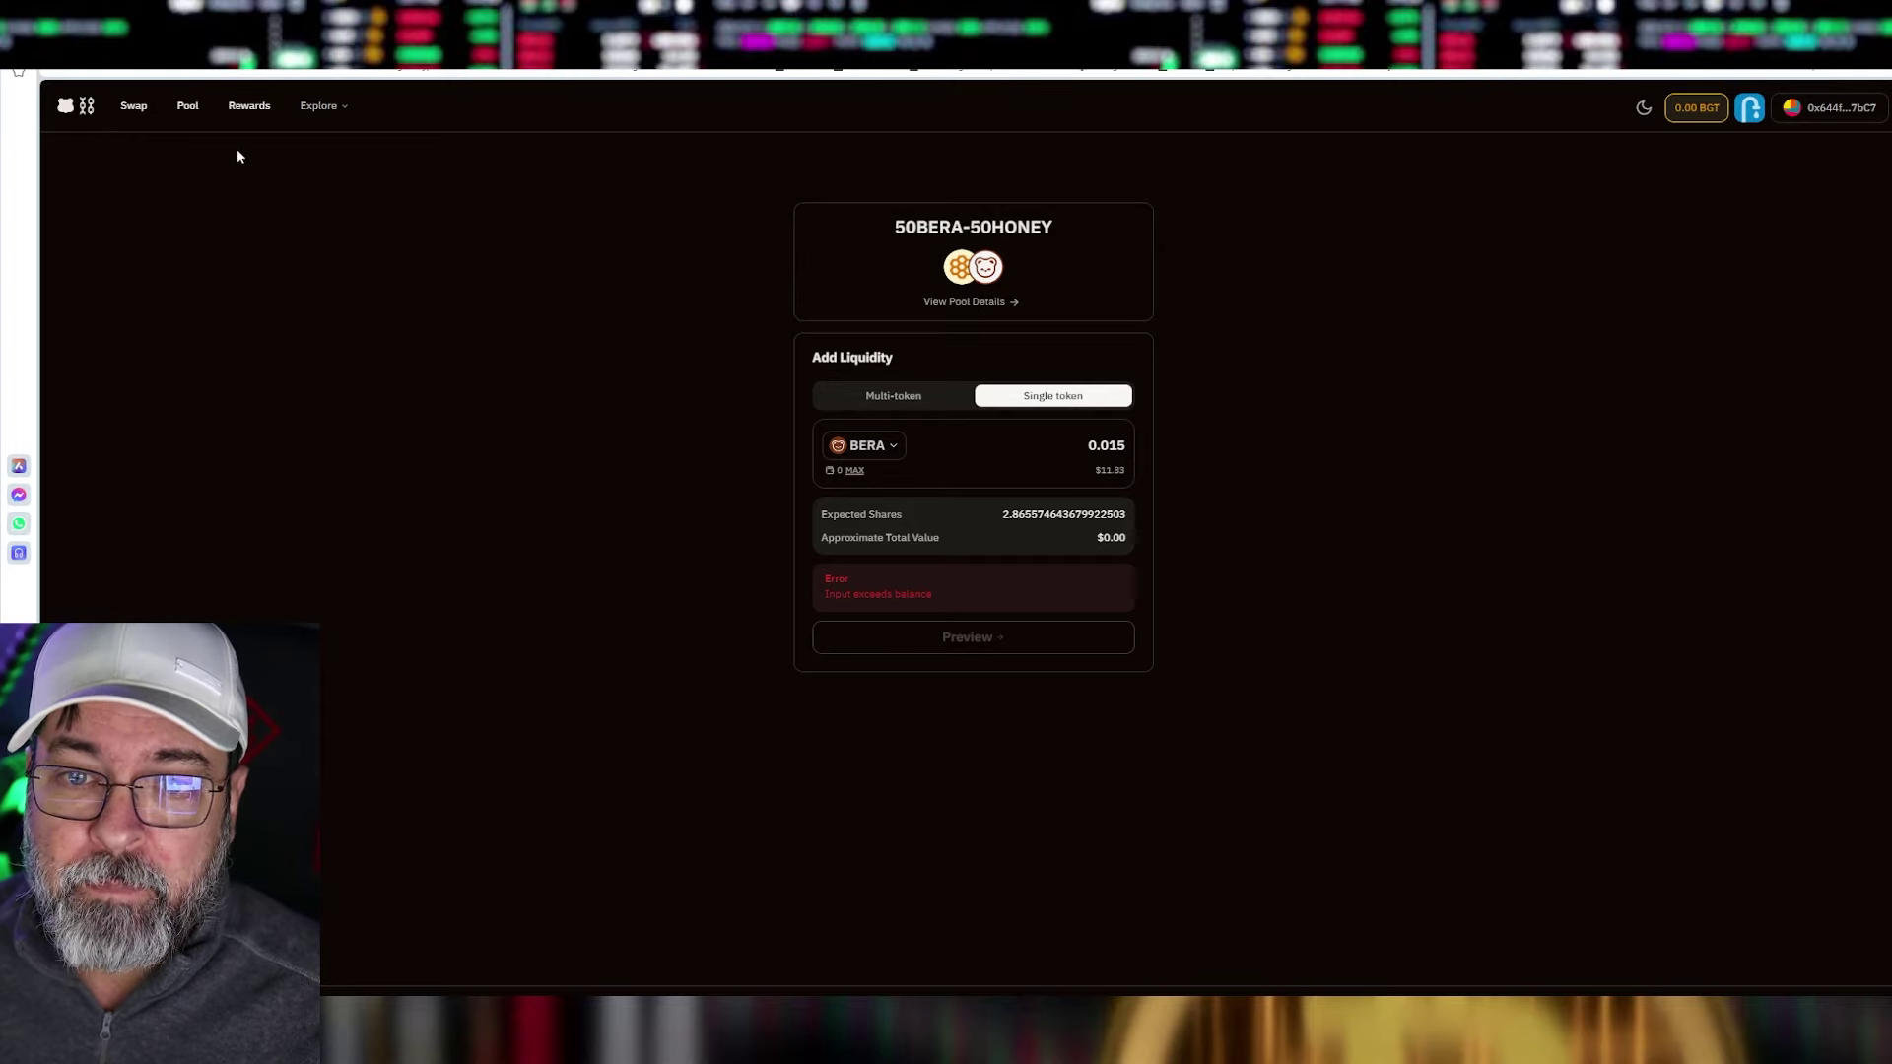
# - Open the Honey app from the faucet site's Explore Berachain section and look over its mint form and statistics
pyautogui.click(187, 106)
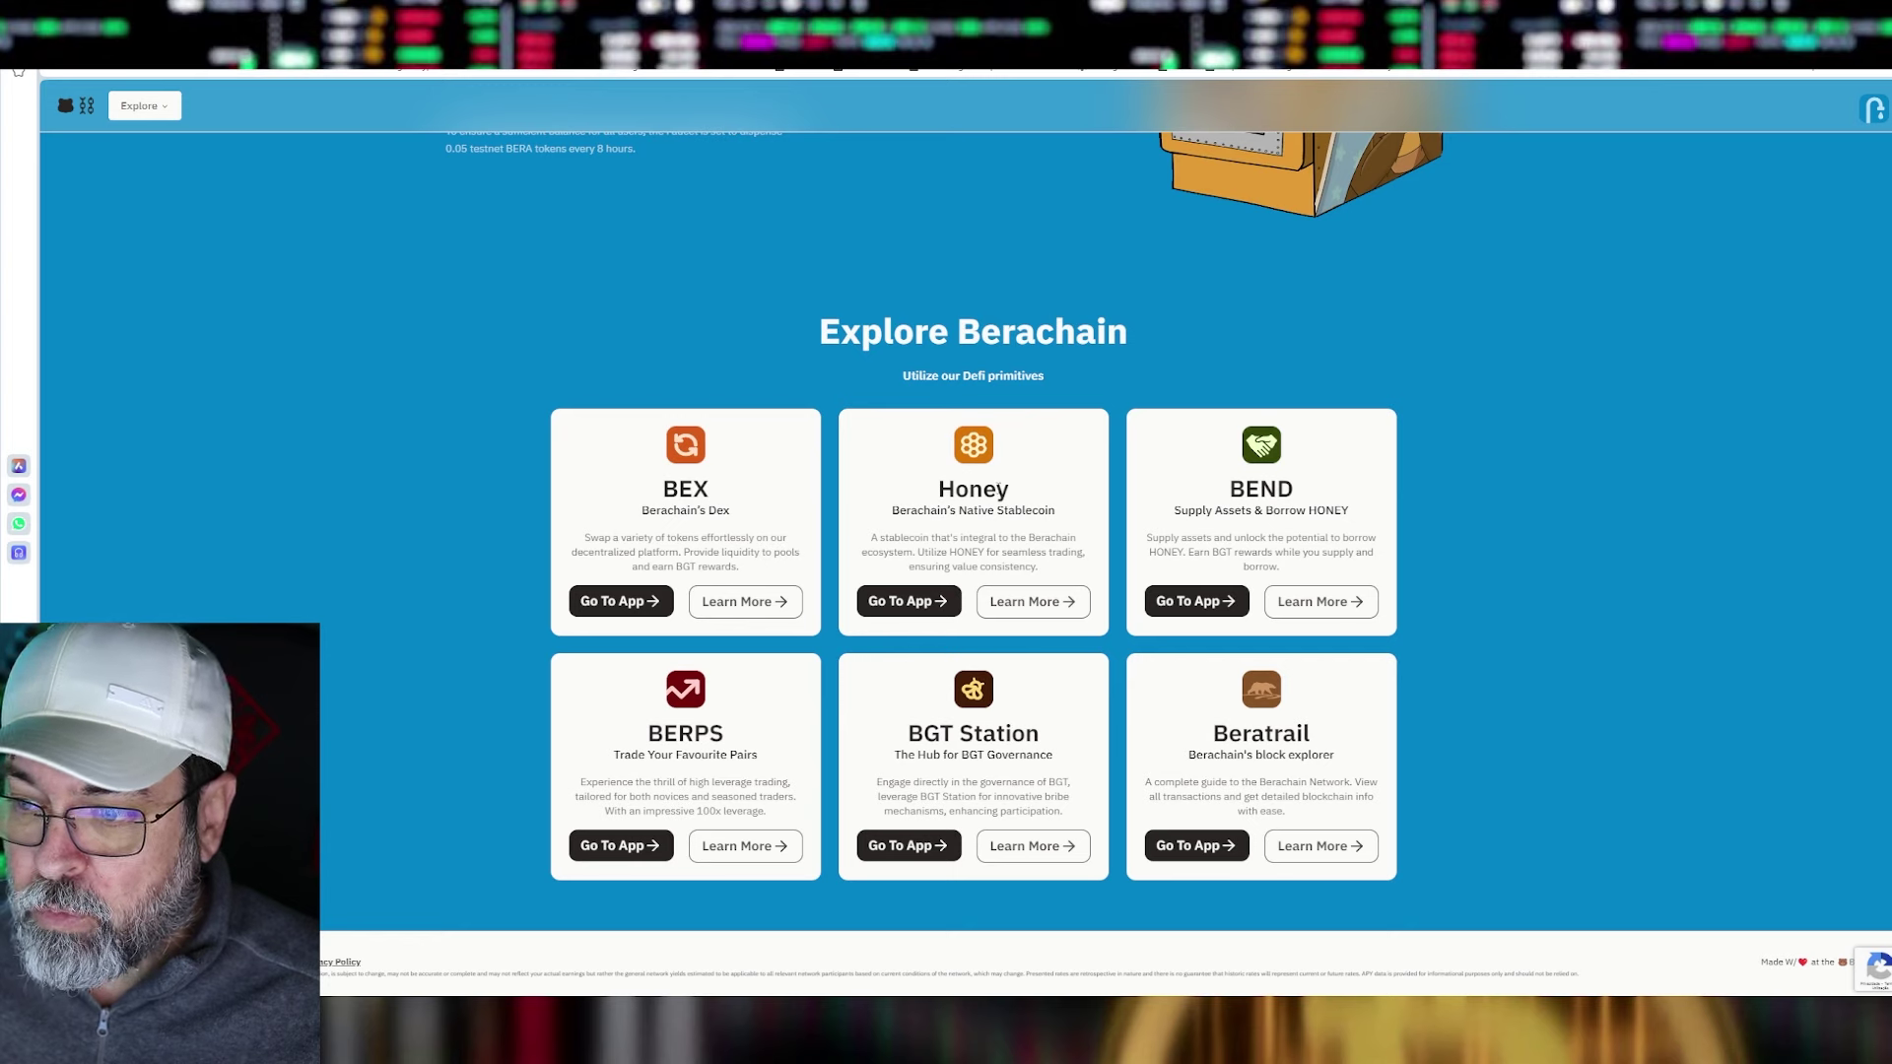
pyautogui.moveTo(1023, 495); pyautogui.dragTo(937, 493)
pyautogui.click(946, 493)
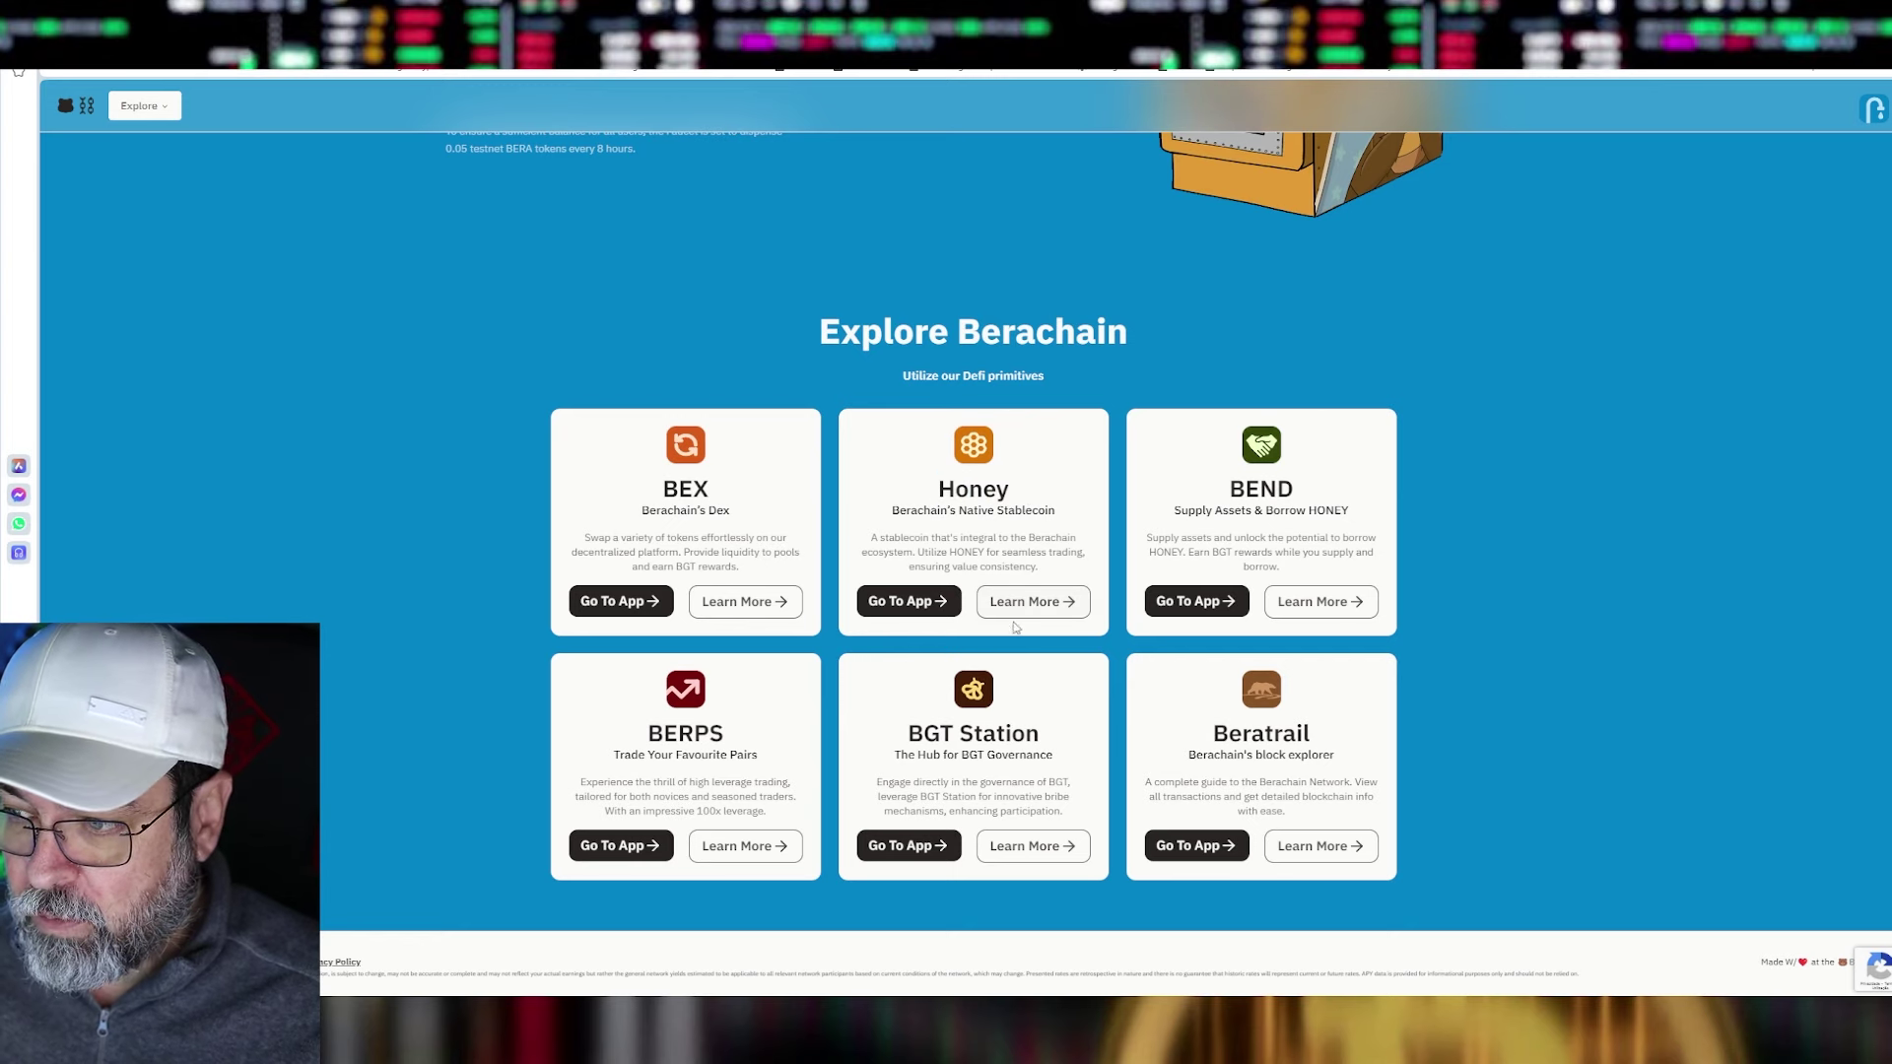
pyautogui.click(905, 604)
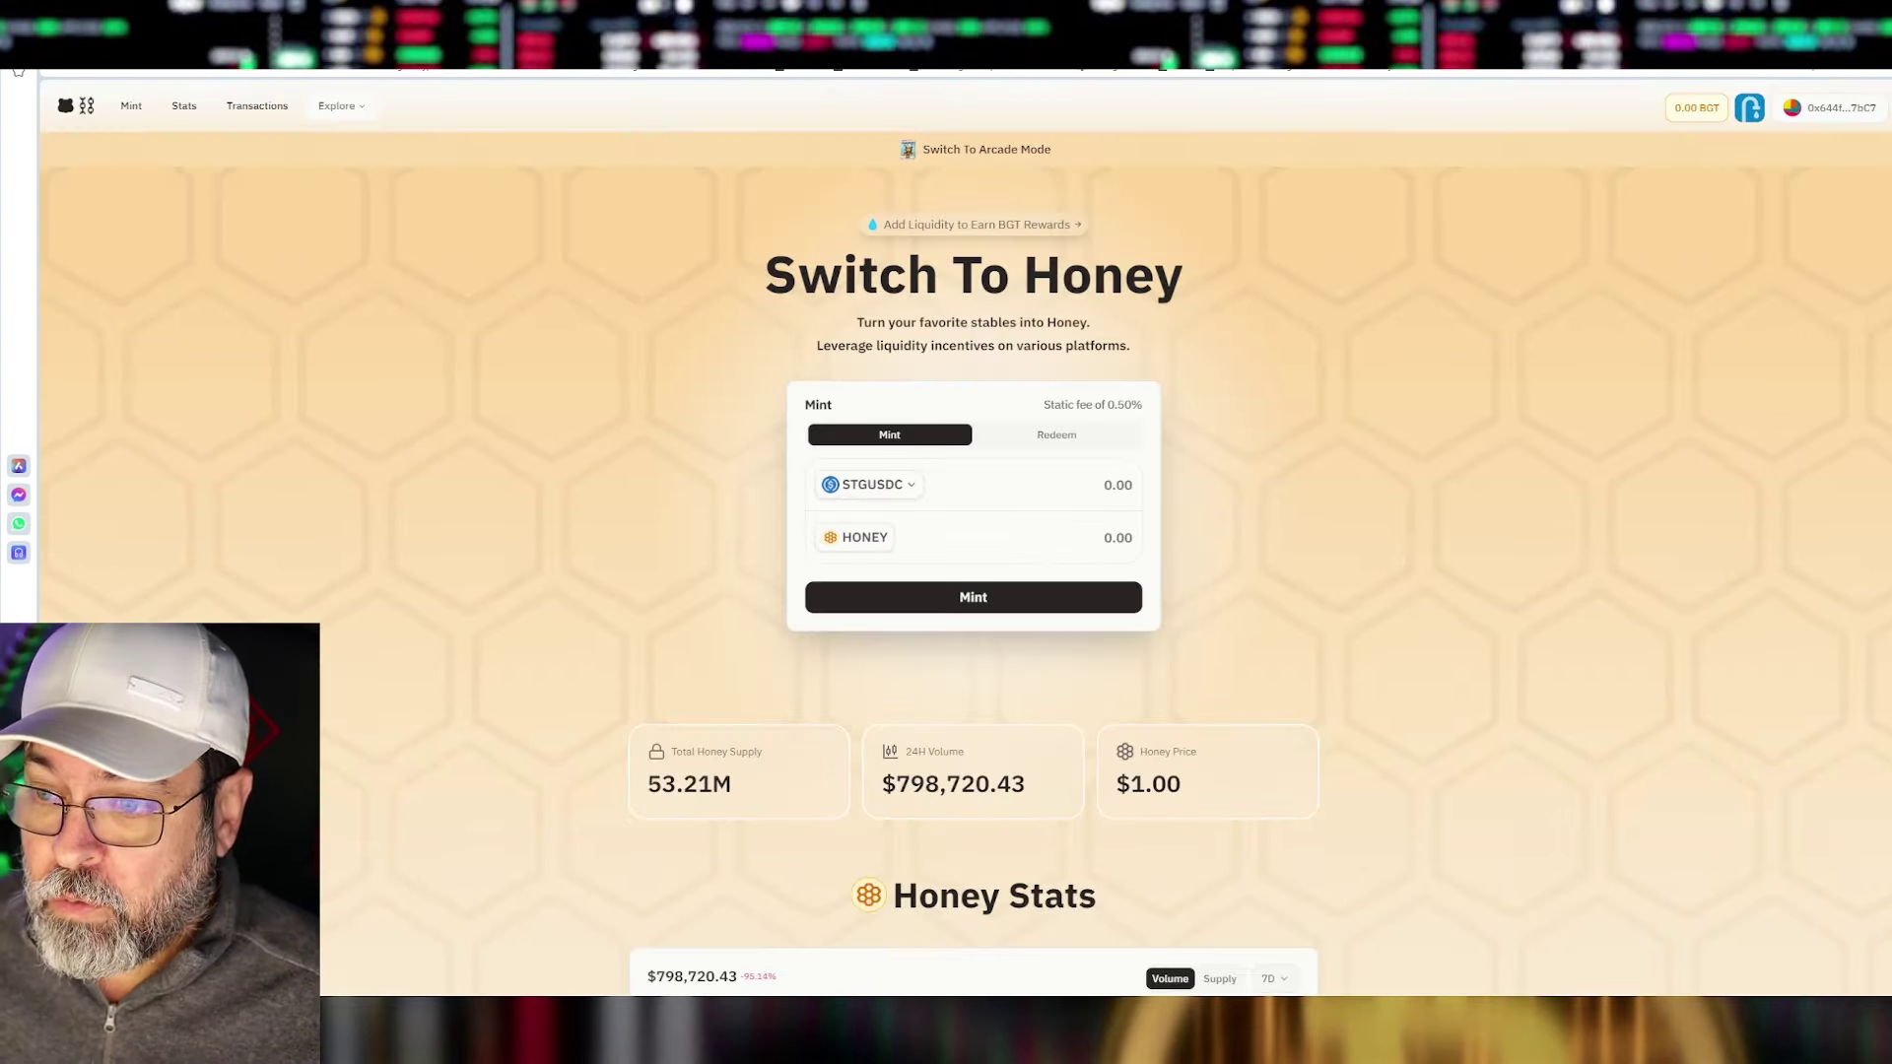
pyautogui.scroll(-2, 744, 552)
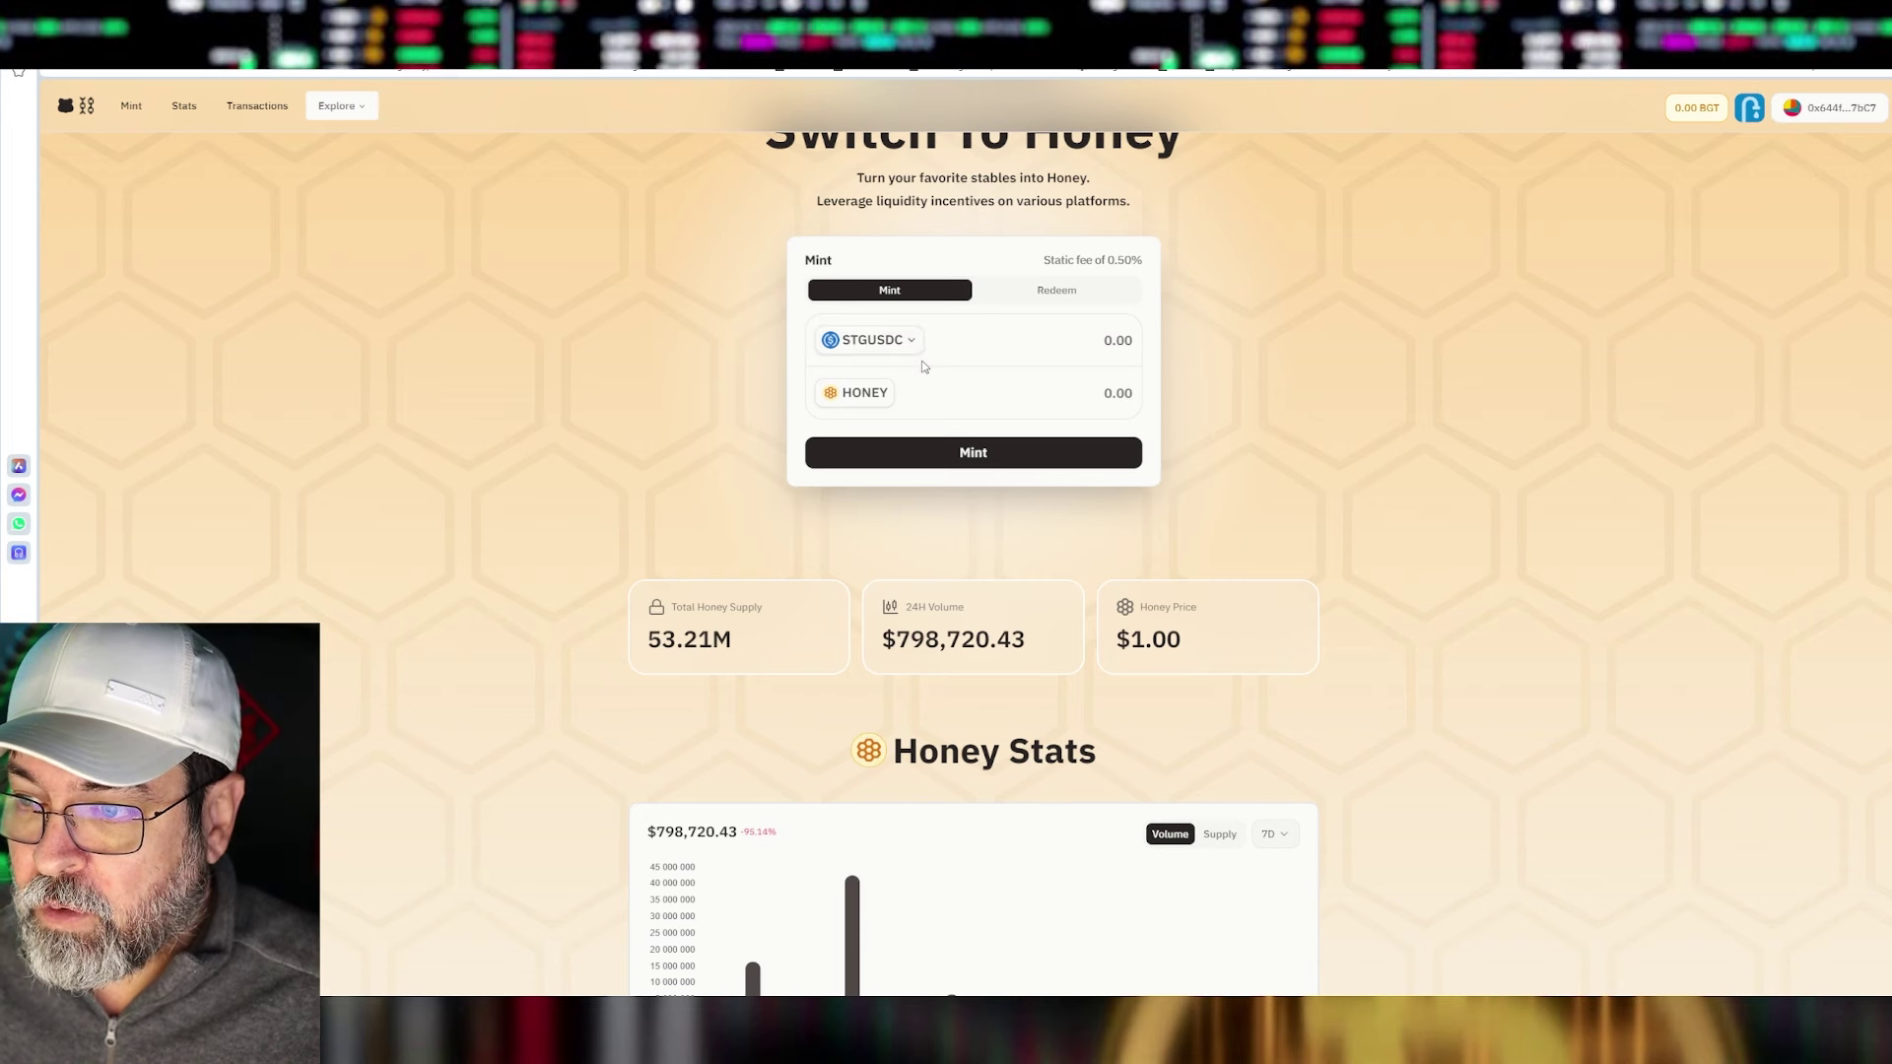
pyautogui.scroll(2, 875, 395)
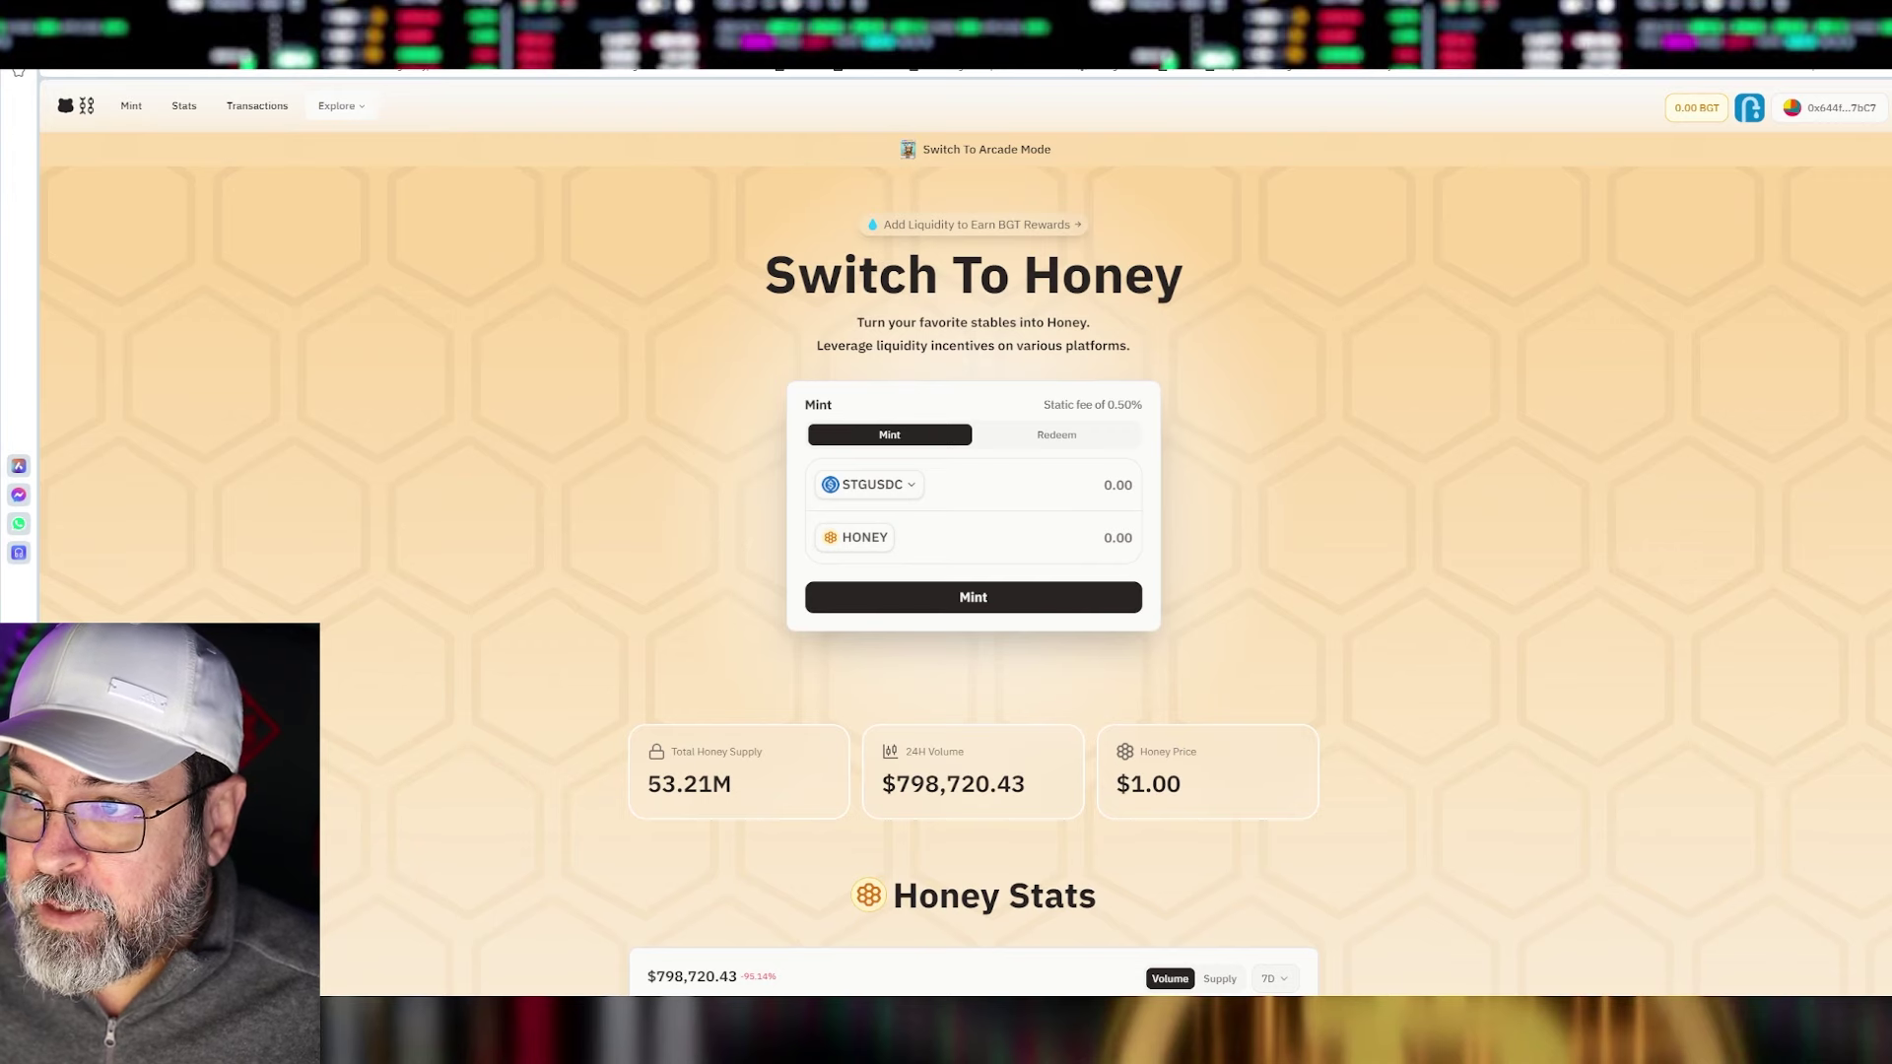
# - Return to the BEX swap page, choose STGUSDC as the token to receive and set the amount to 0.015 BERA
pyautogui.hotkey('ctrl', 'Tab')
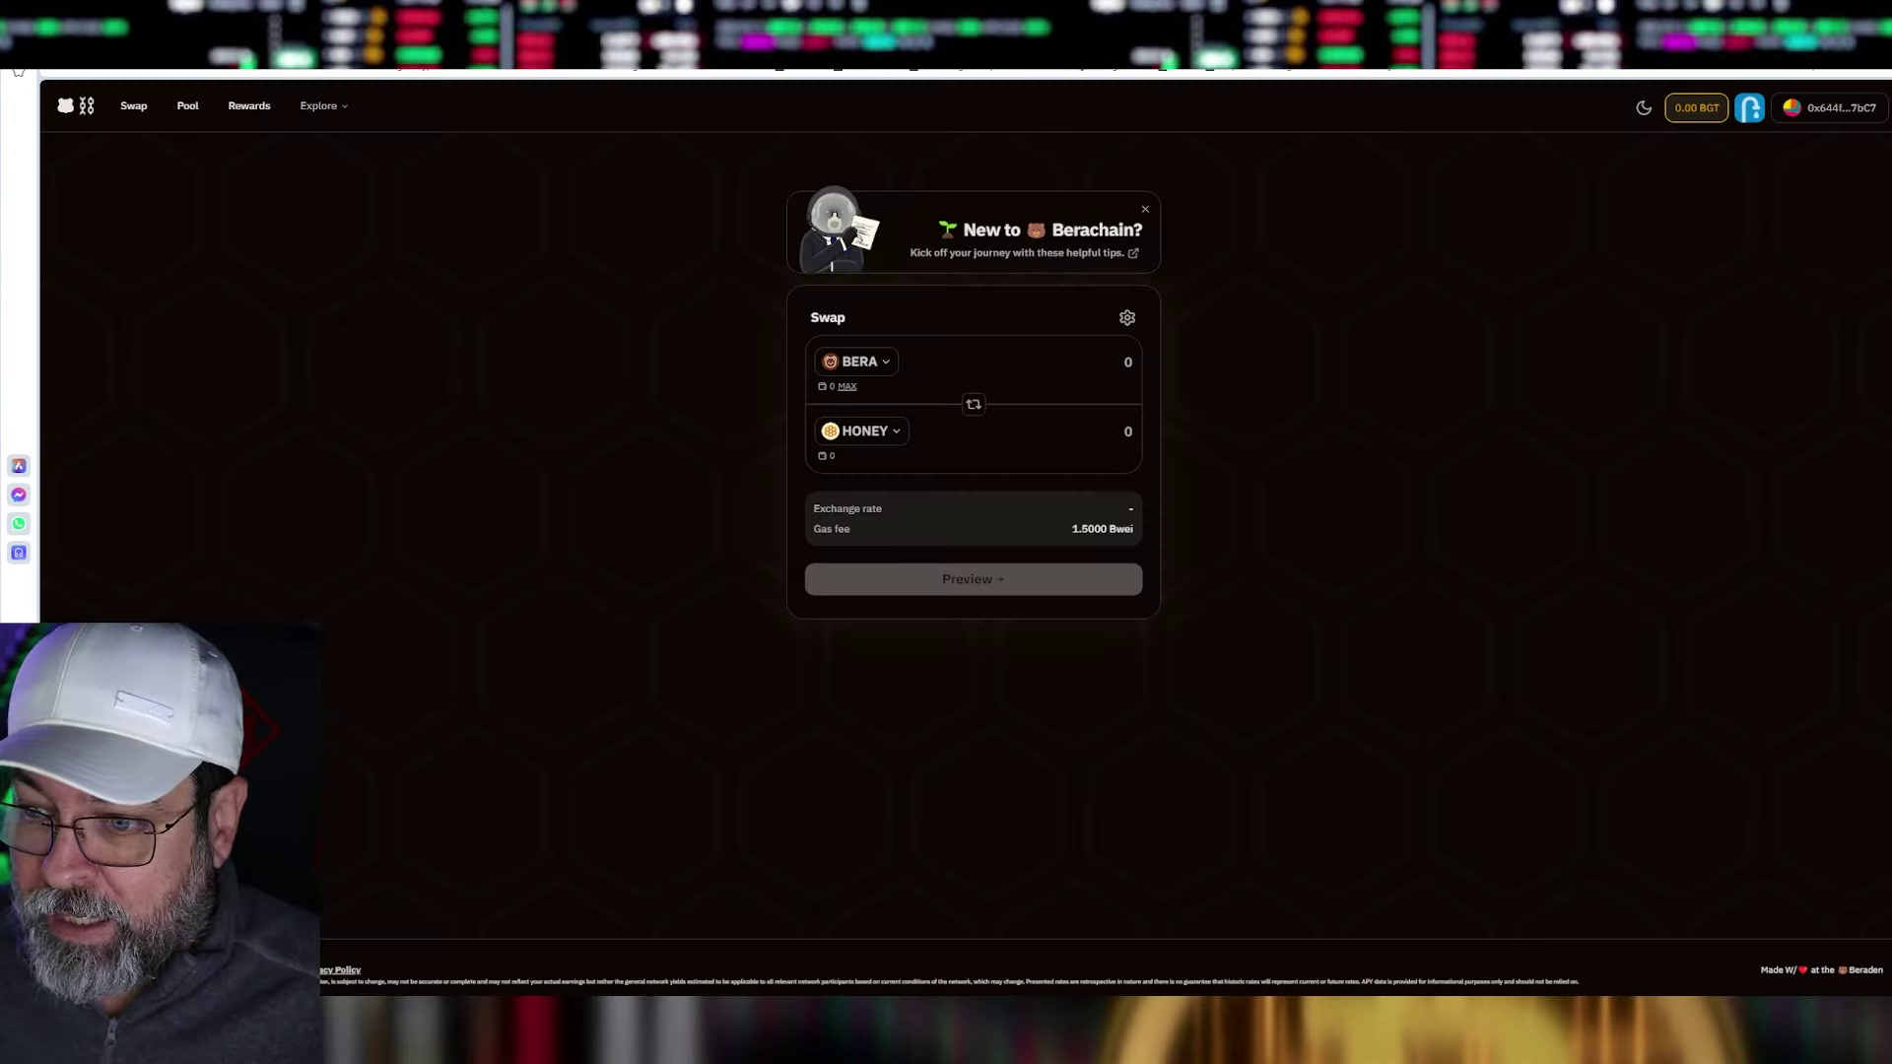
pyautogui.click(893, 431)
pyautogui.press('Escape')
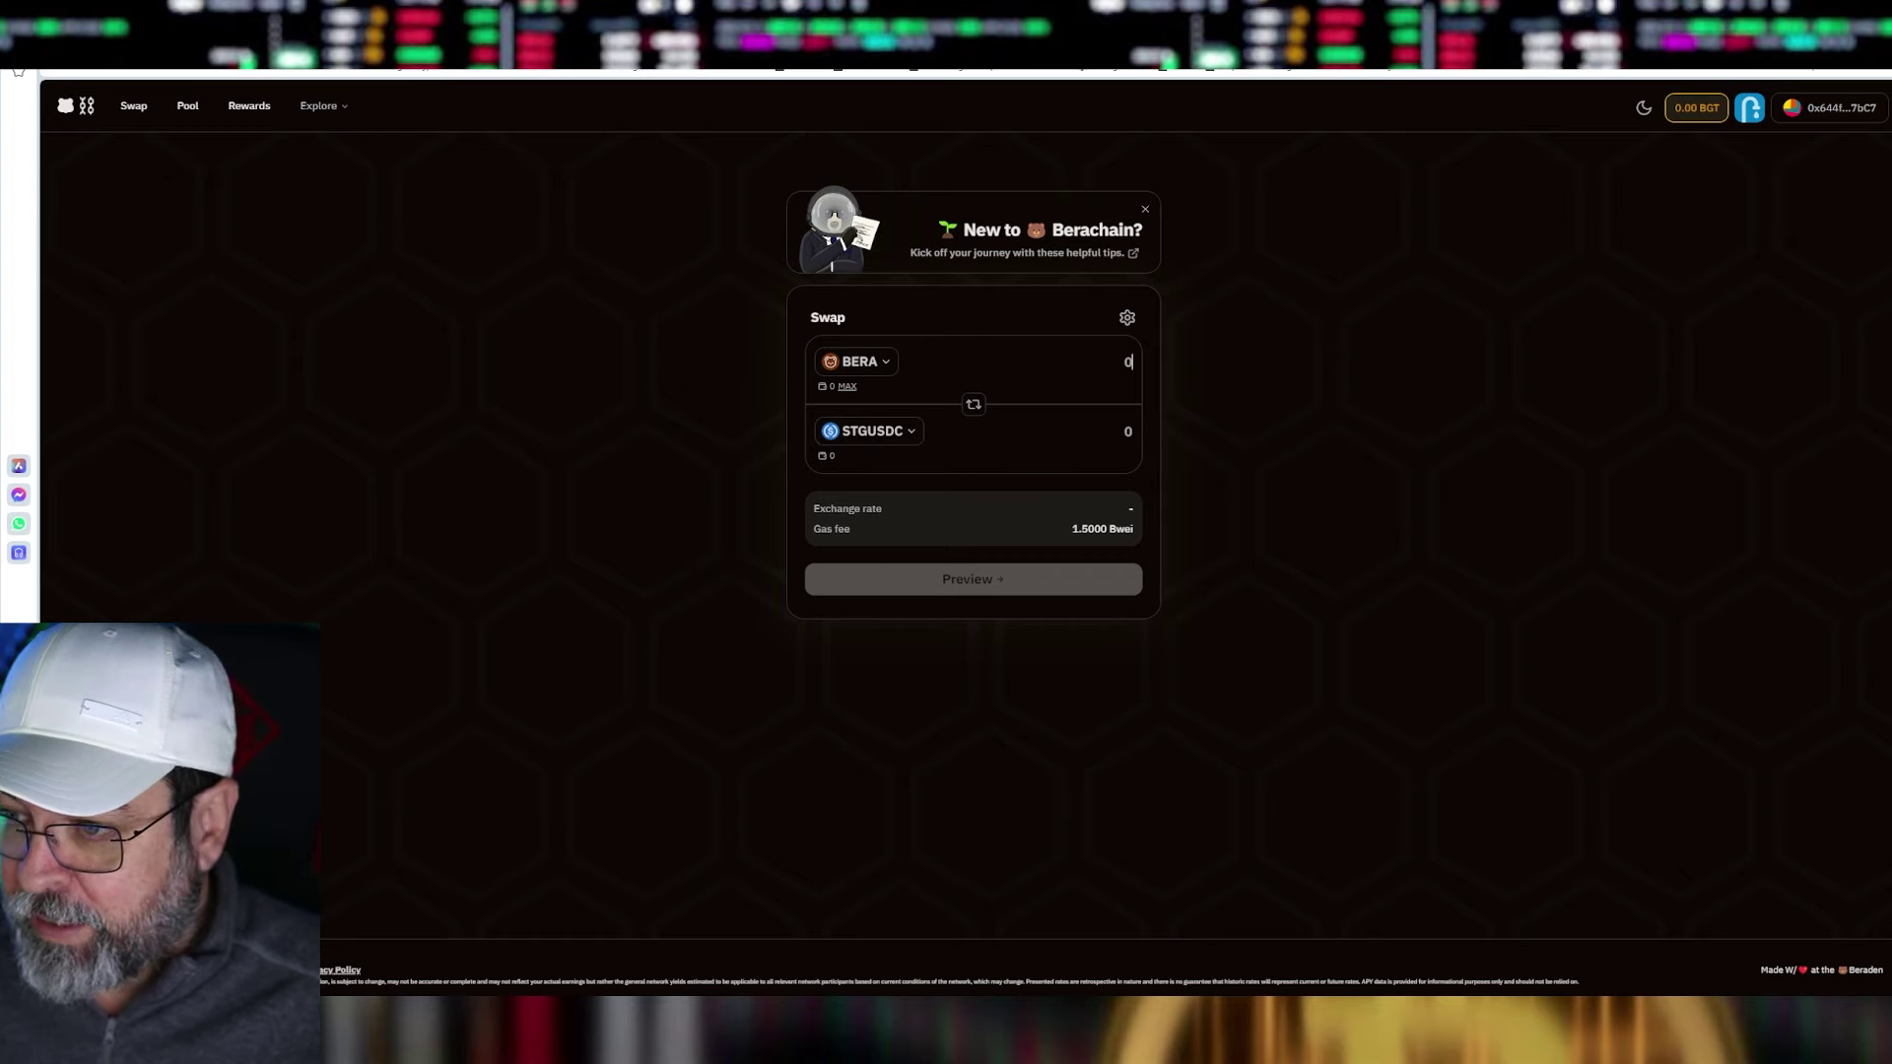
pyautogui.click(1130, 361)
pyautogui.write('0.015')
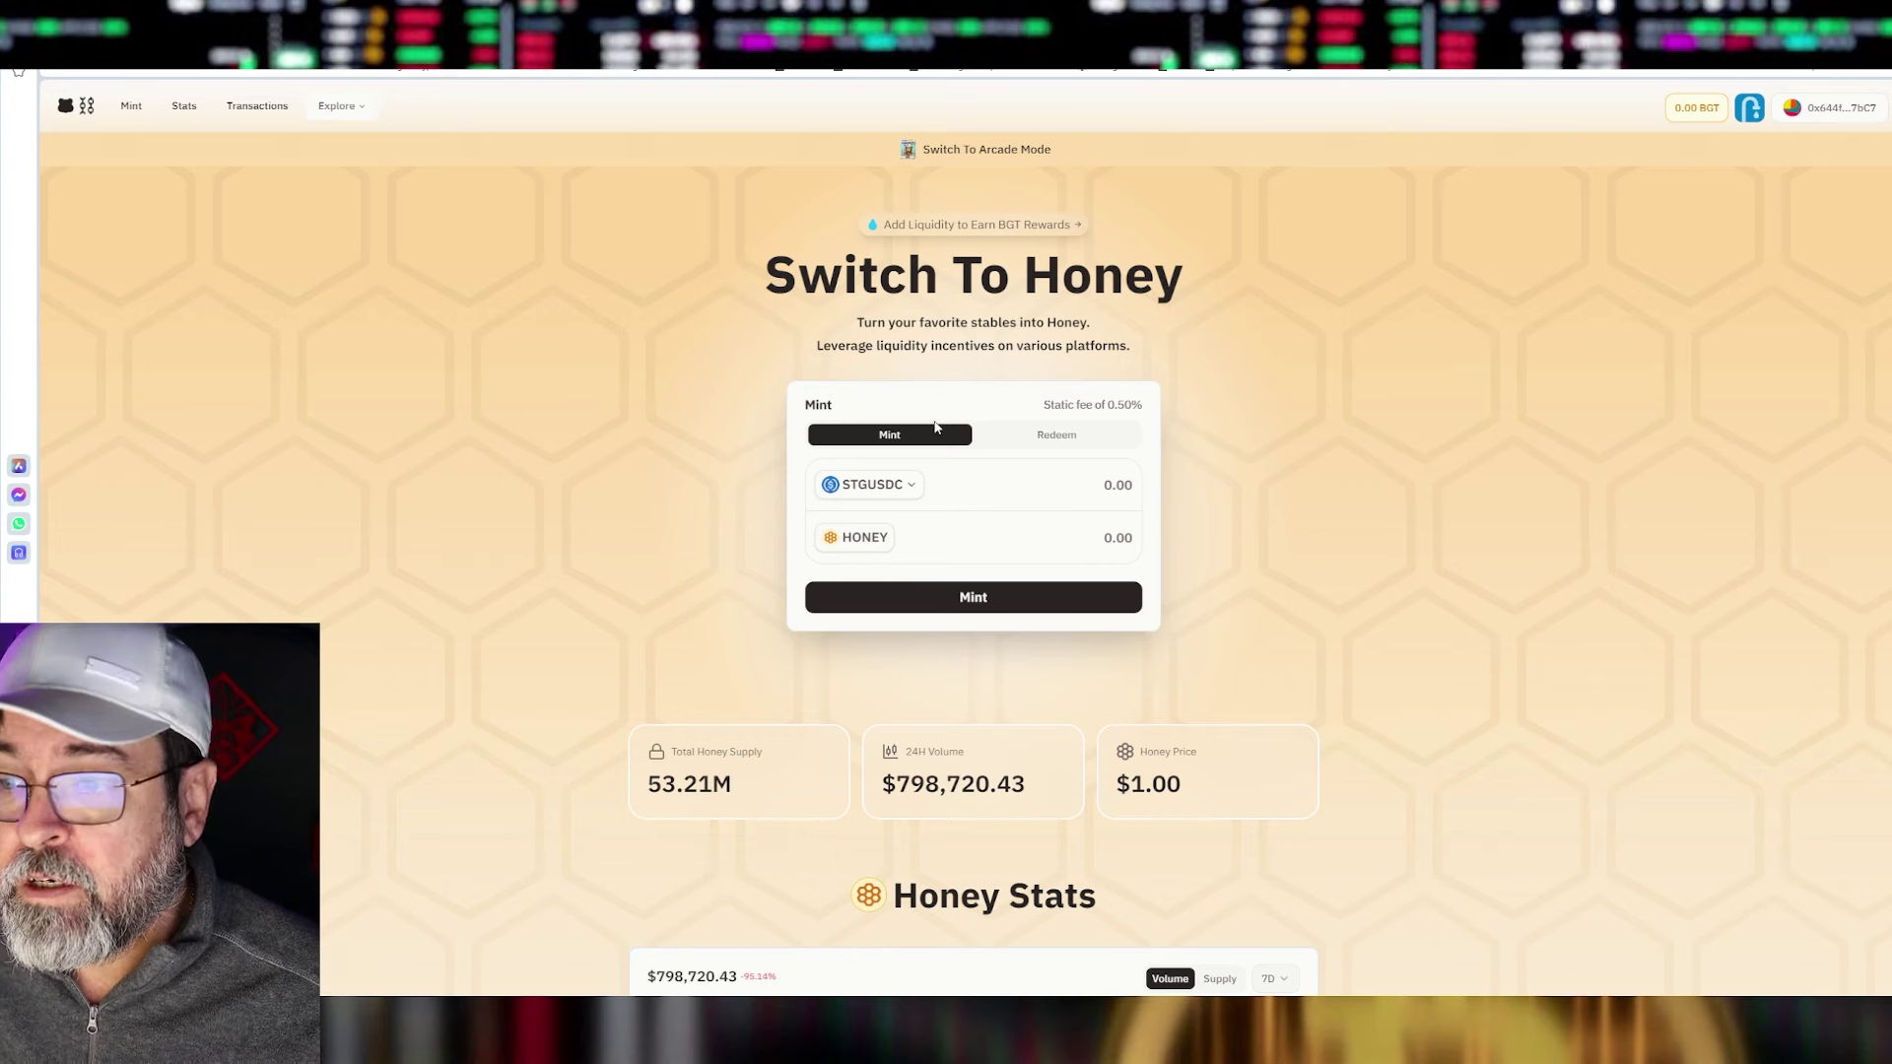
# - Show the Redeem form for HONEY in the Honey app
pyautogui.click(1058, 440)
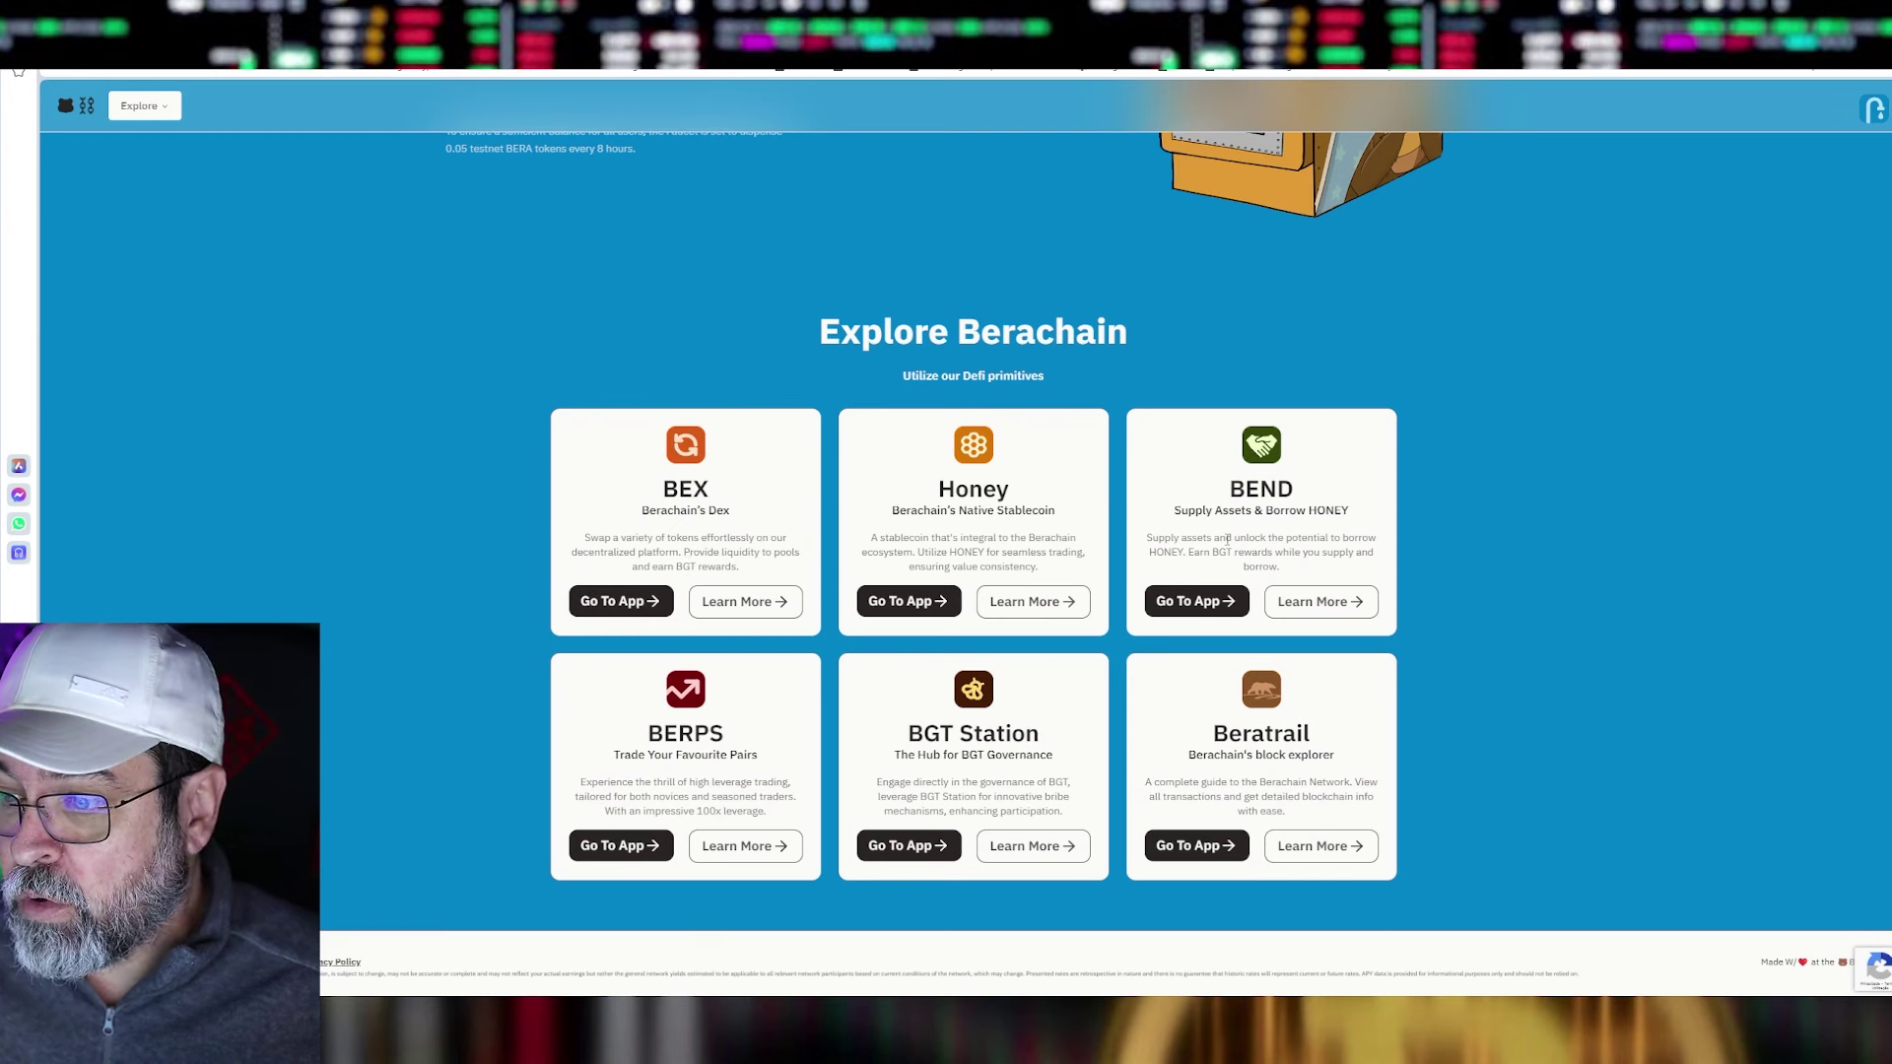
# - Open the BEND app from the Explore Berachain section and agree to its terms of service
pyautogui.click(1197, 603)
pyautogui.click(706, 705)
pyautogui.click(832, 756)
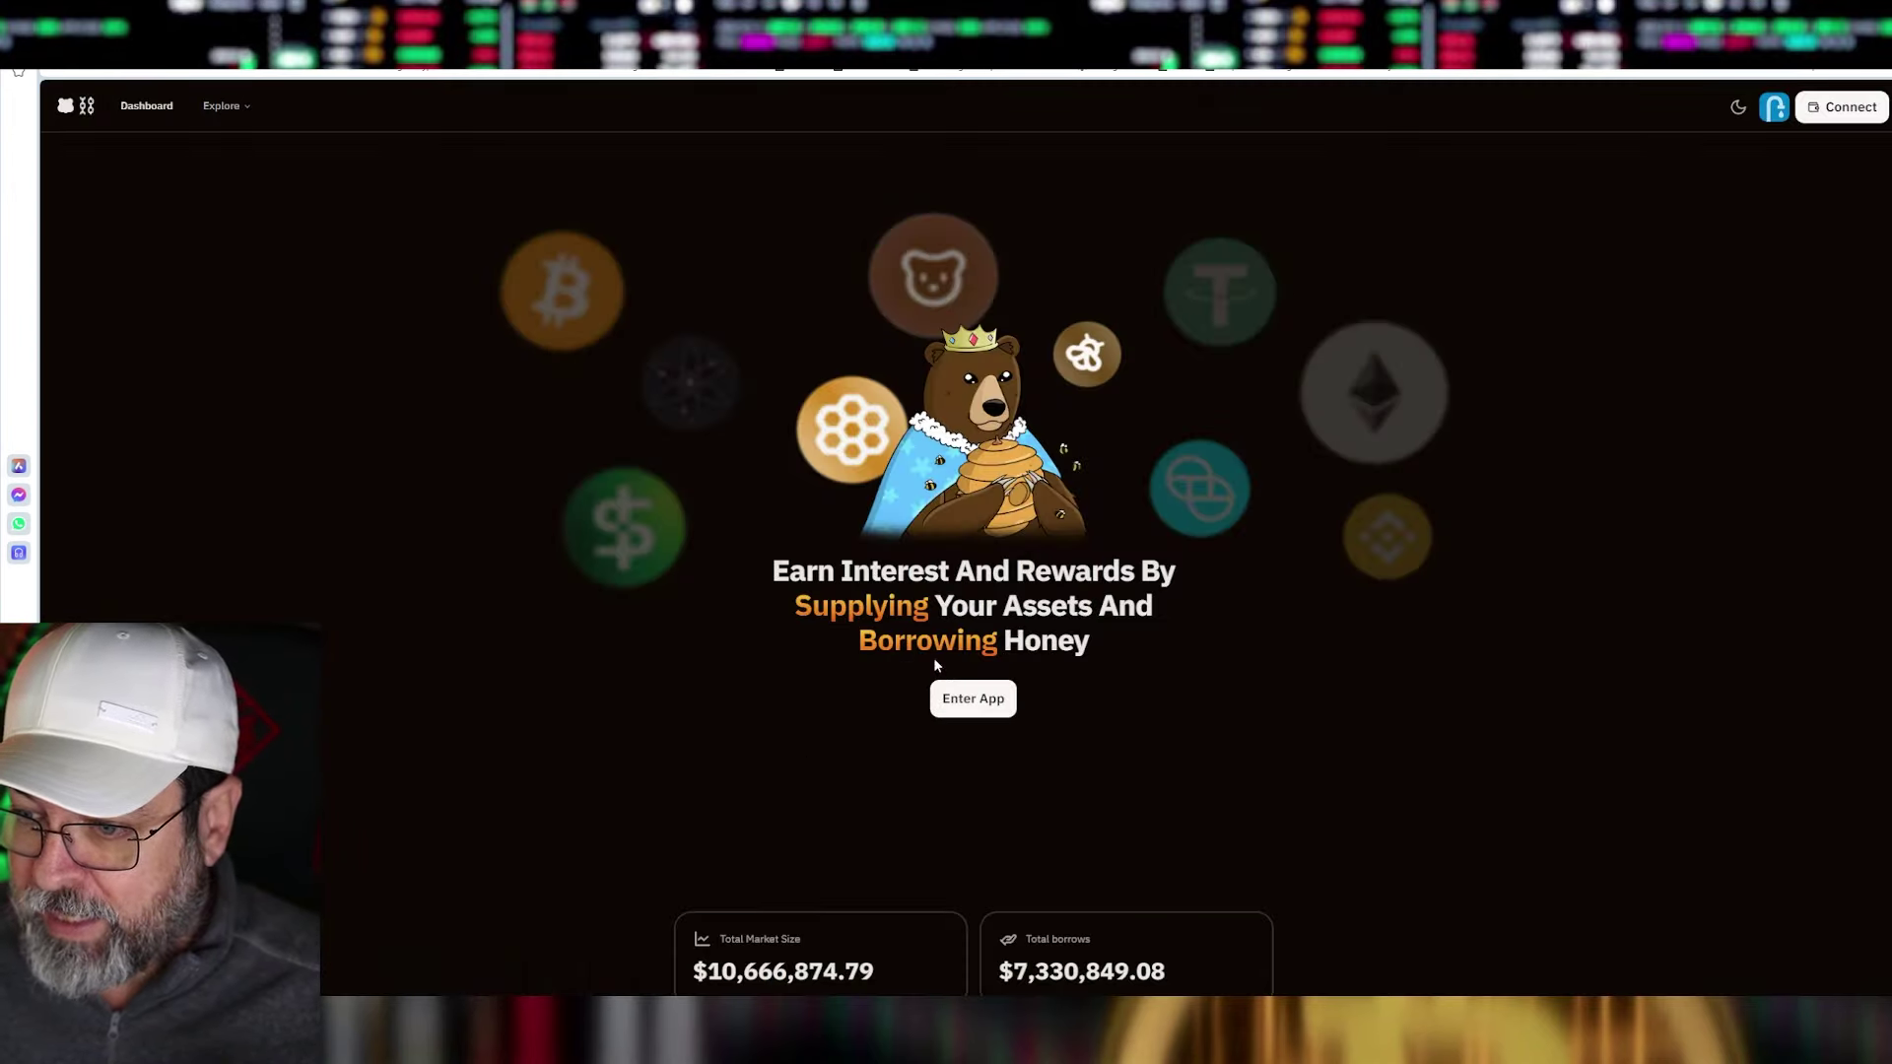
# - Enter the BEND dashboard and connect the Testes airdrop account through MetaMask
pyautogui.click(965, 699)
pyautogui.click(973, 760)
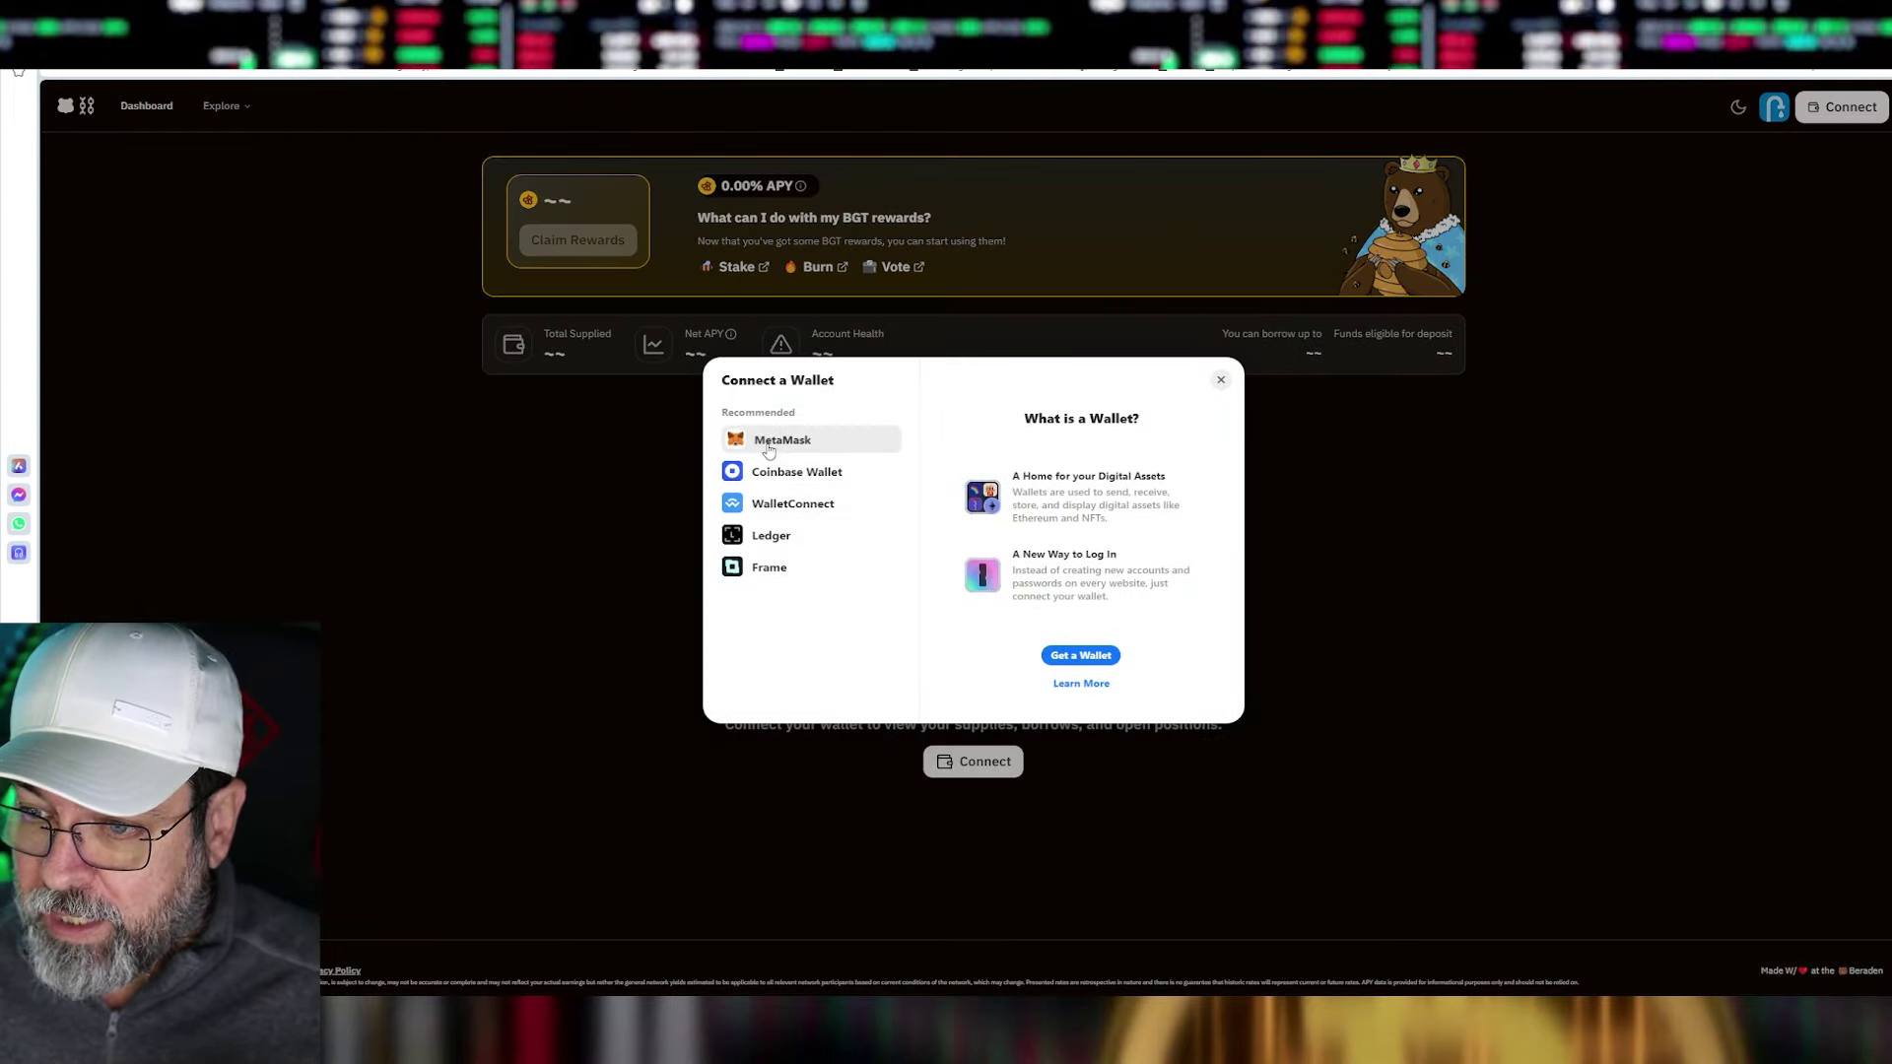
pyautogui.click(768, 444)
pyautogui.click(1842, 408)
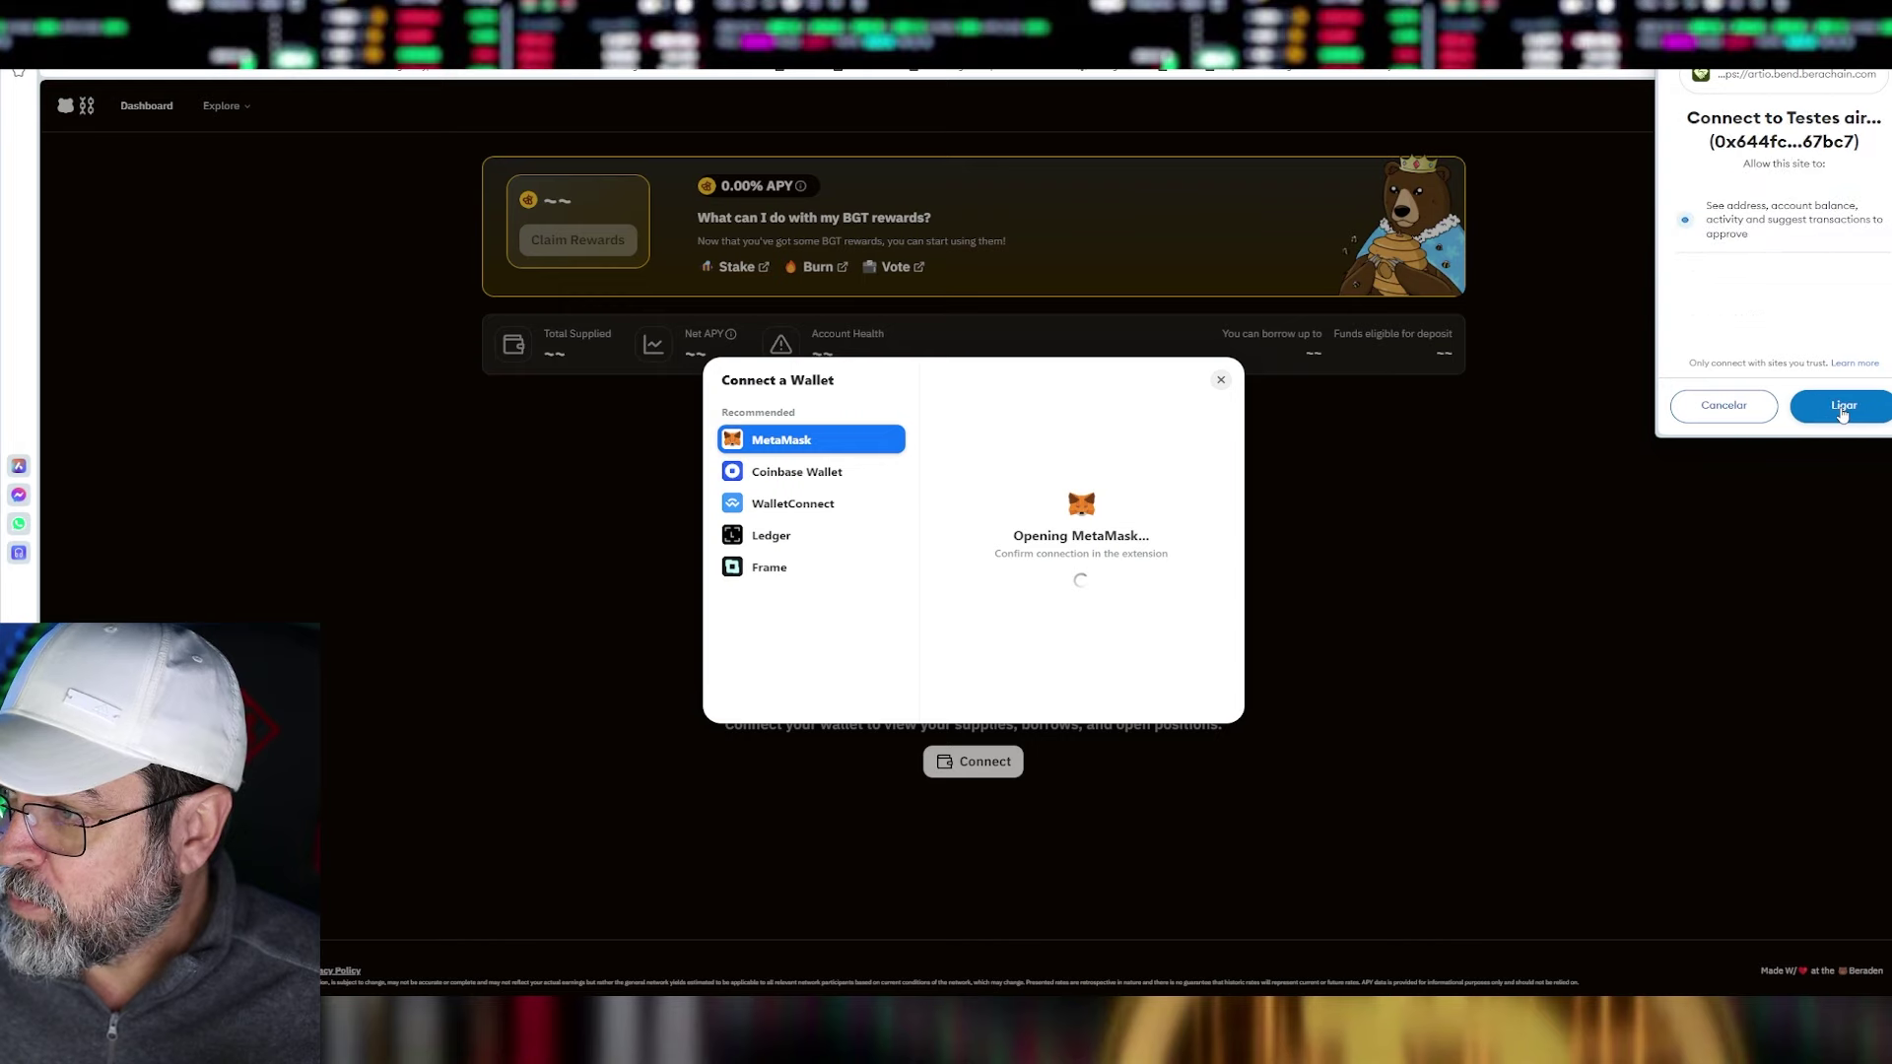
pyautogui.click(1842, 410)
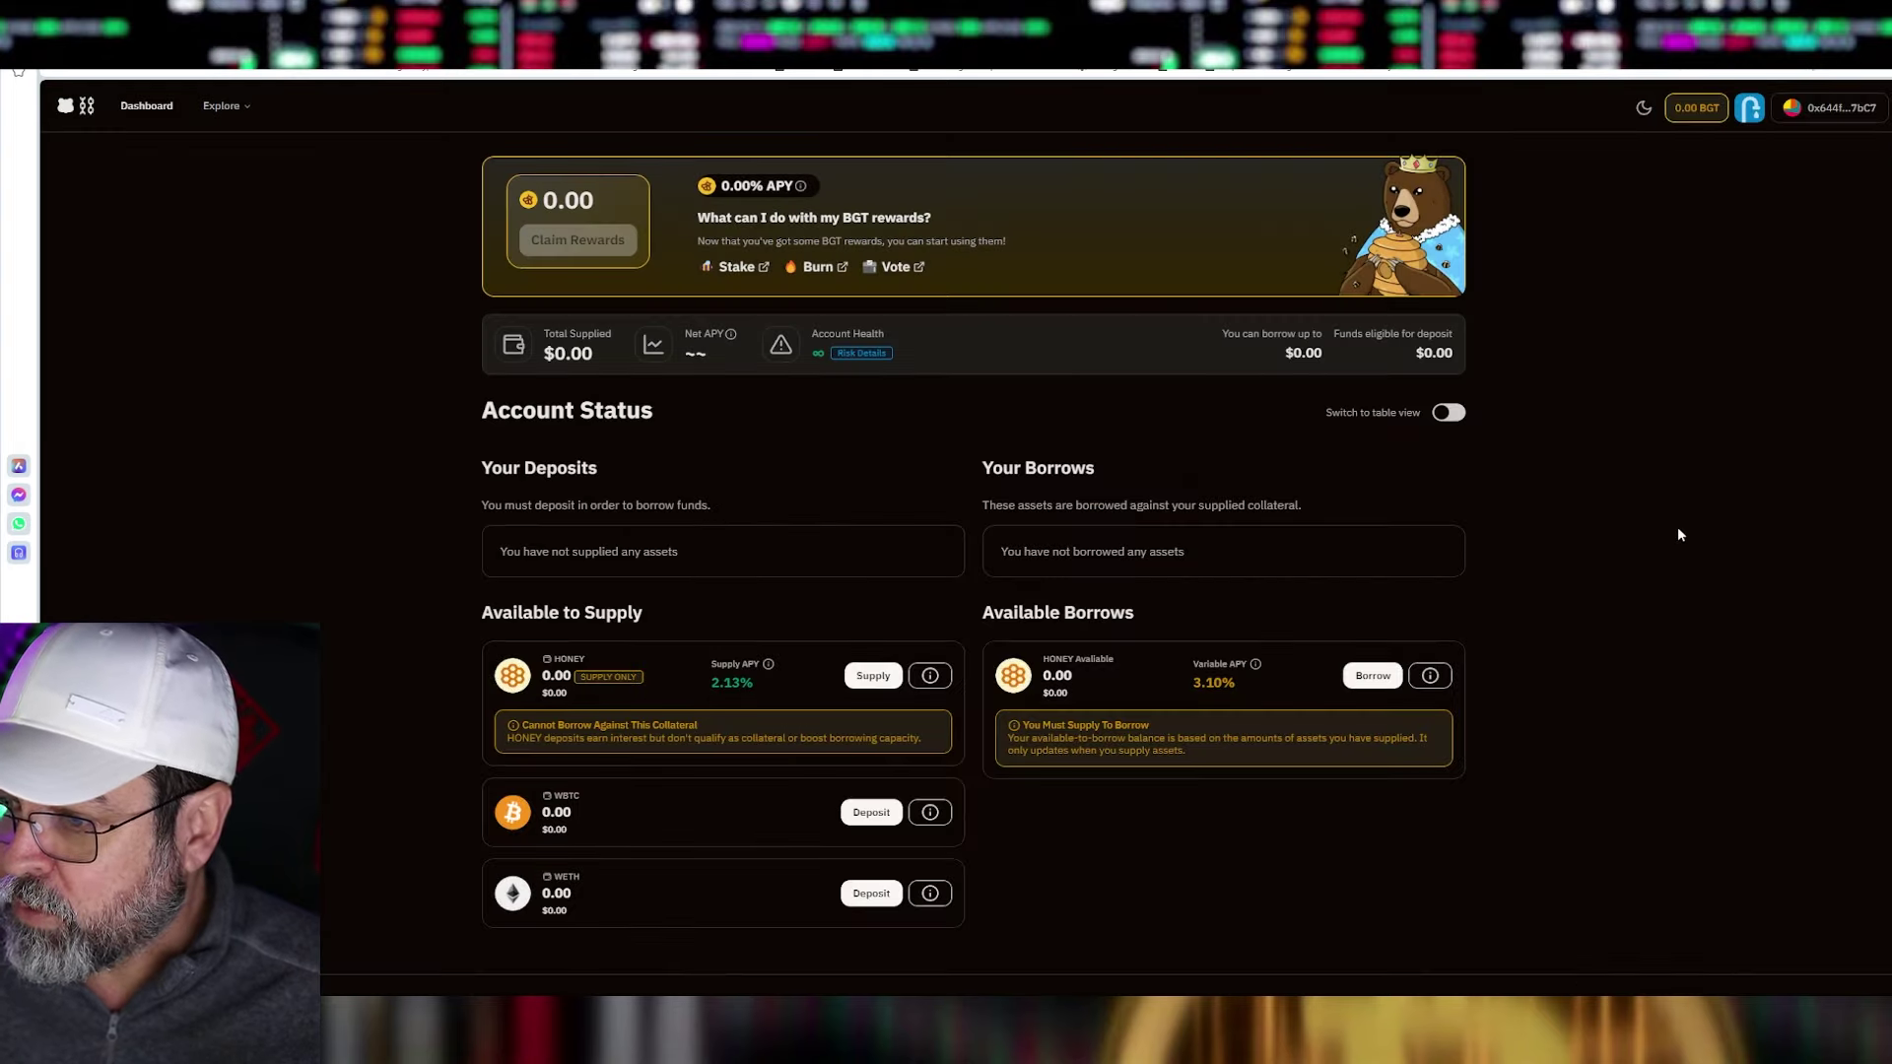
# - Look over the BEND dashboard's supply and borrow options, and switch the Honey app back to its Mint form
pyautogui.scroll(-1, 1680, 533)
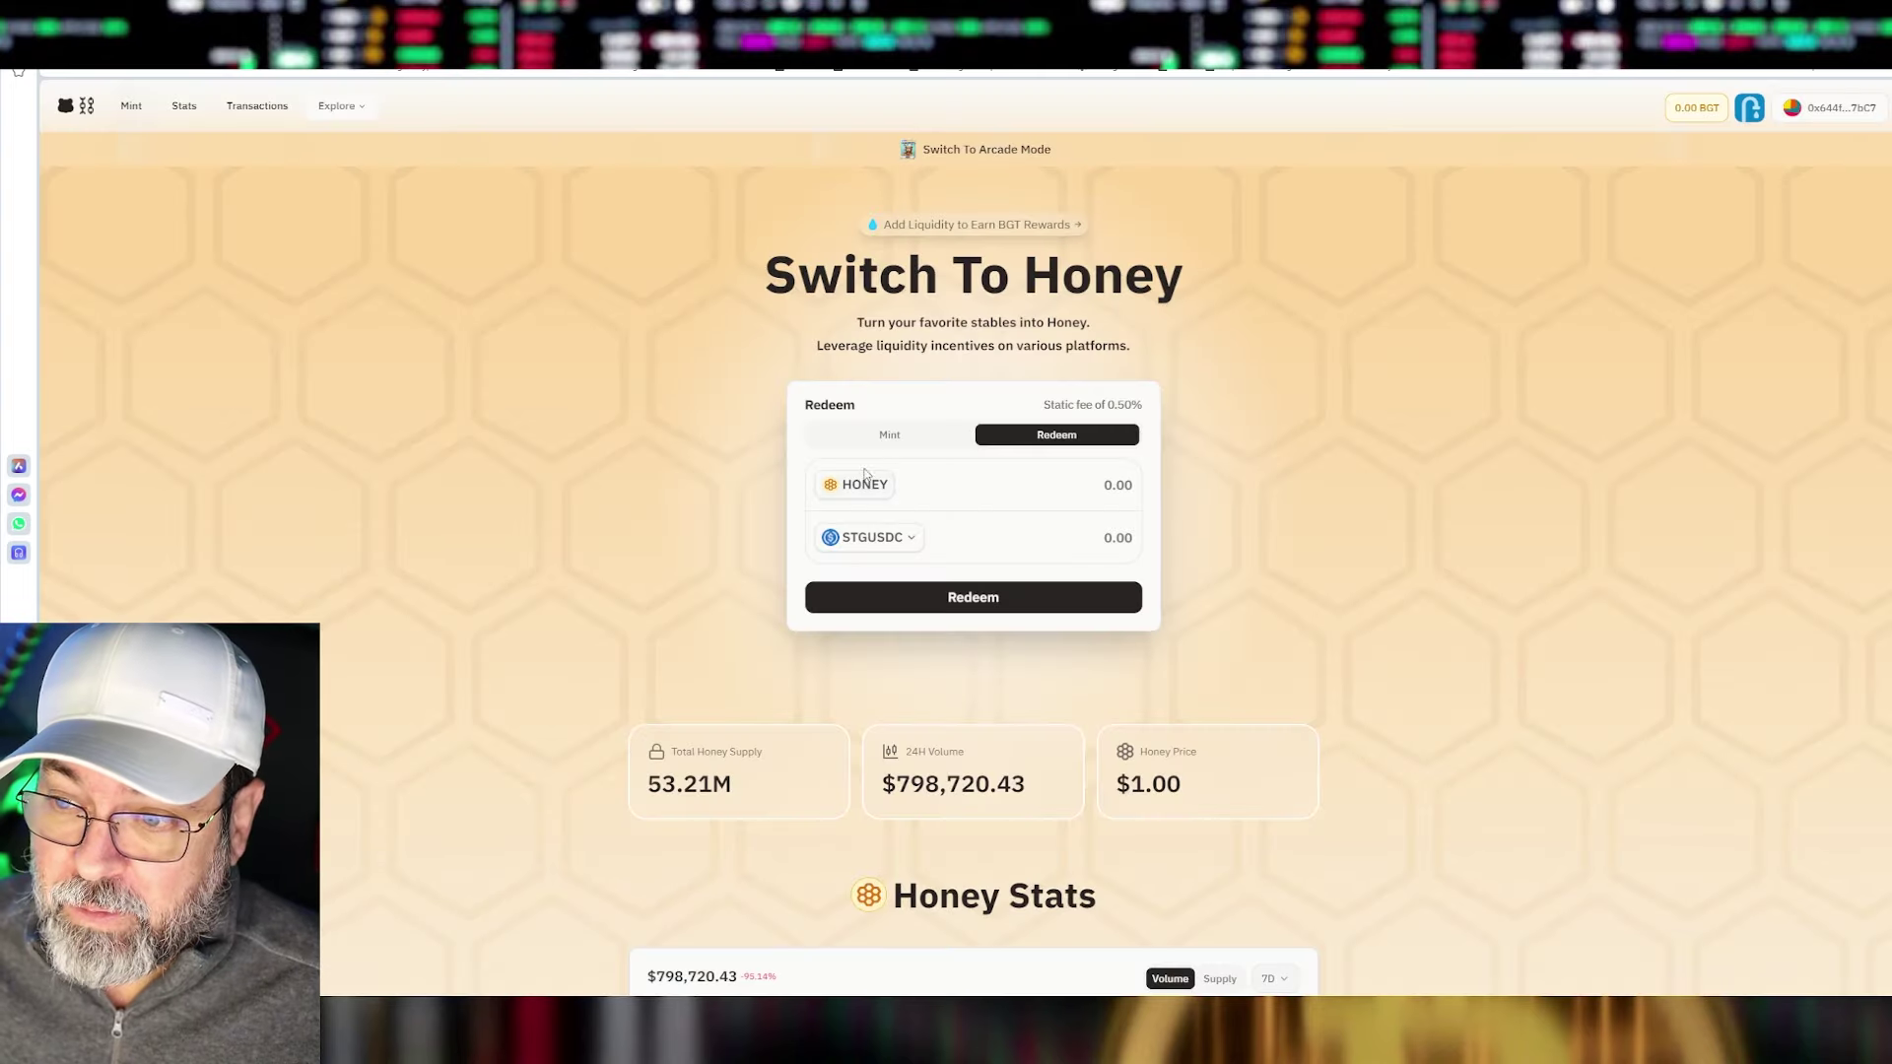
pyautogui.click(887, 440)
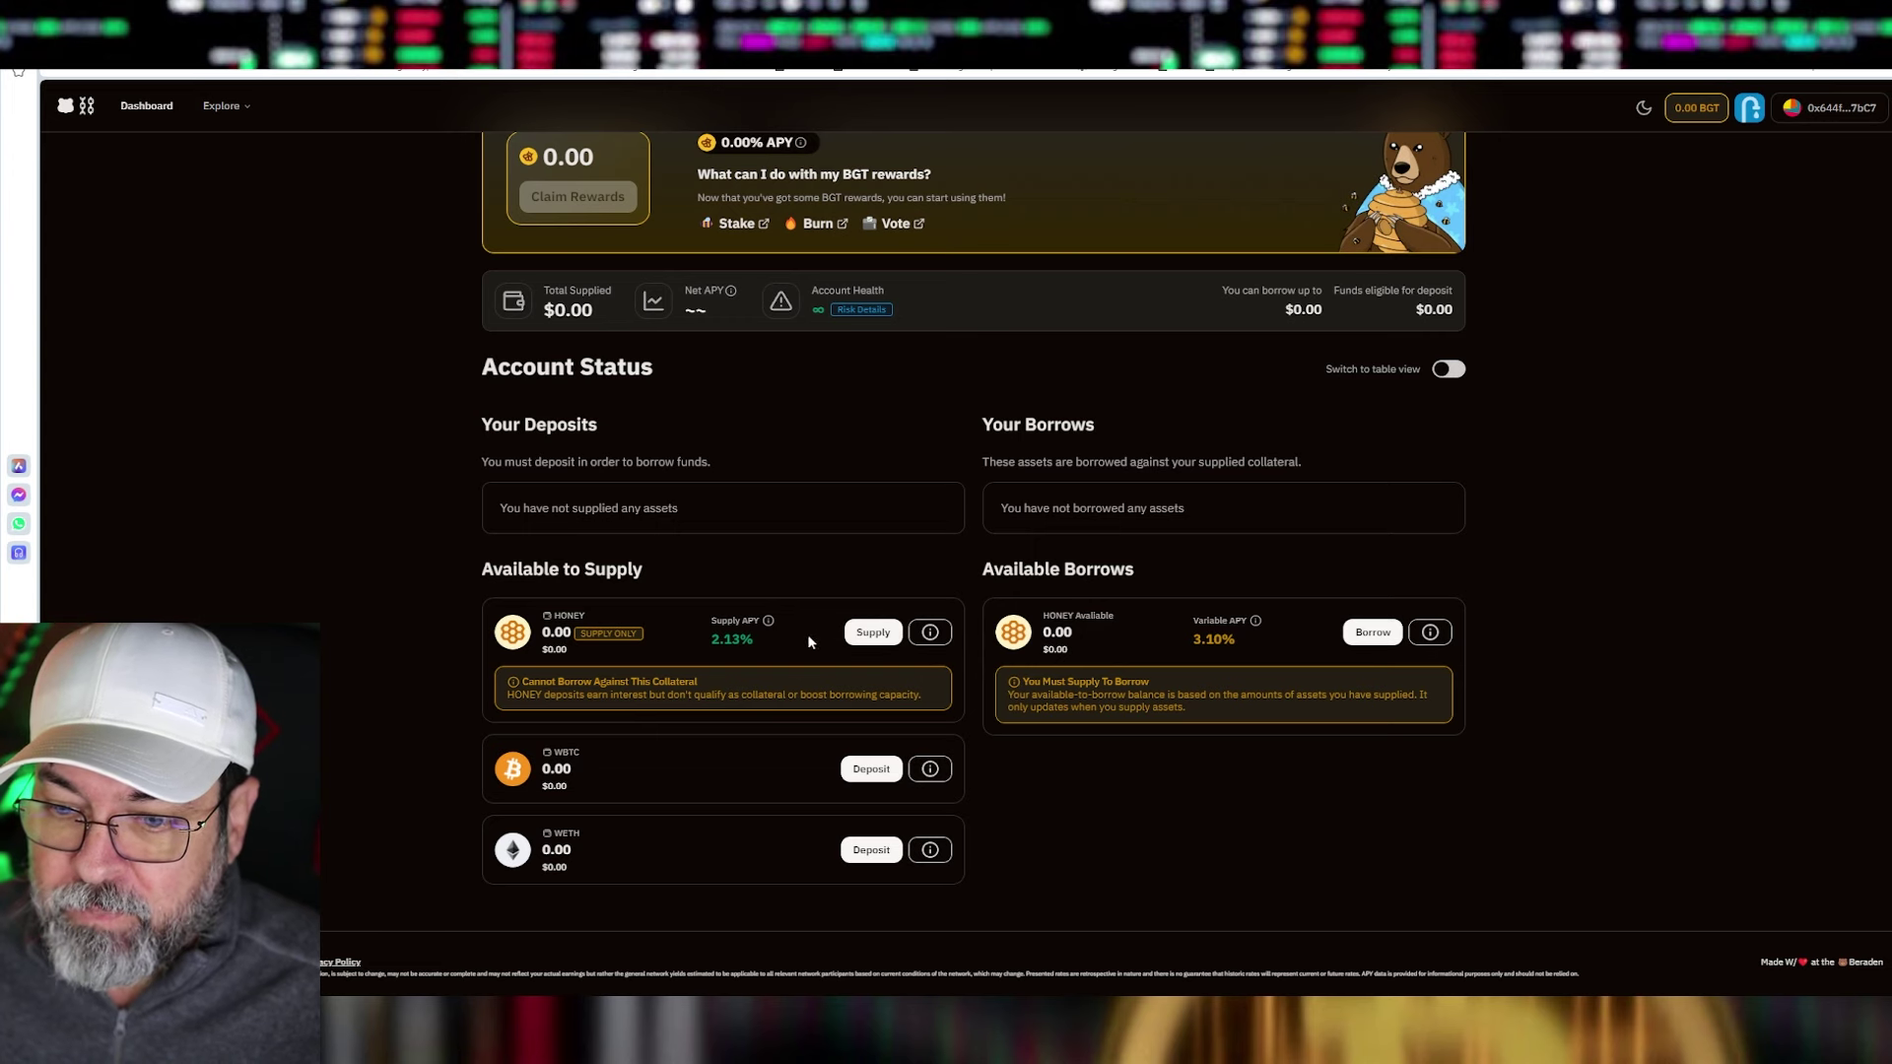
# - Enter 10 HONEY as the supply amount in BEND and close the form without approving it
pyautogui.click(880, 633)
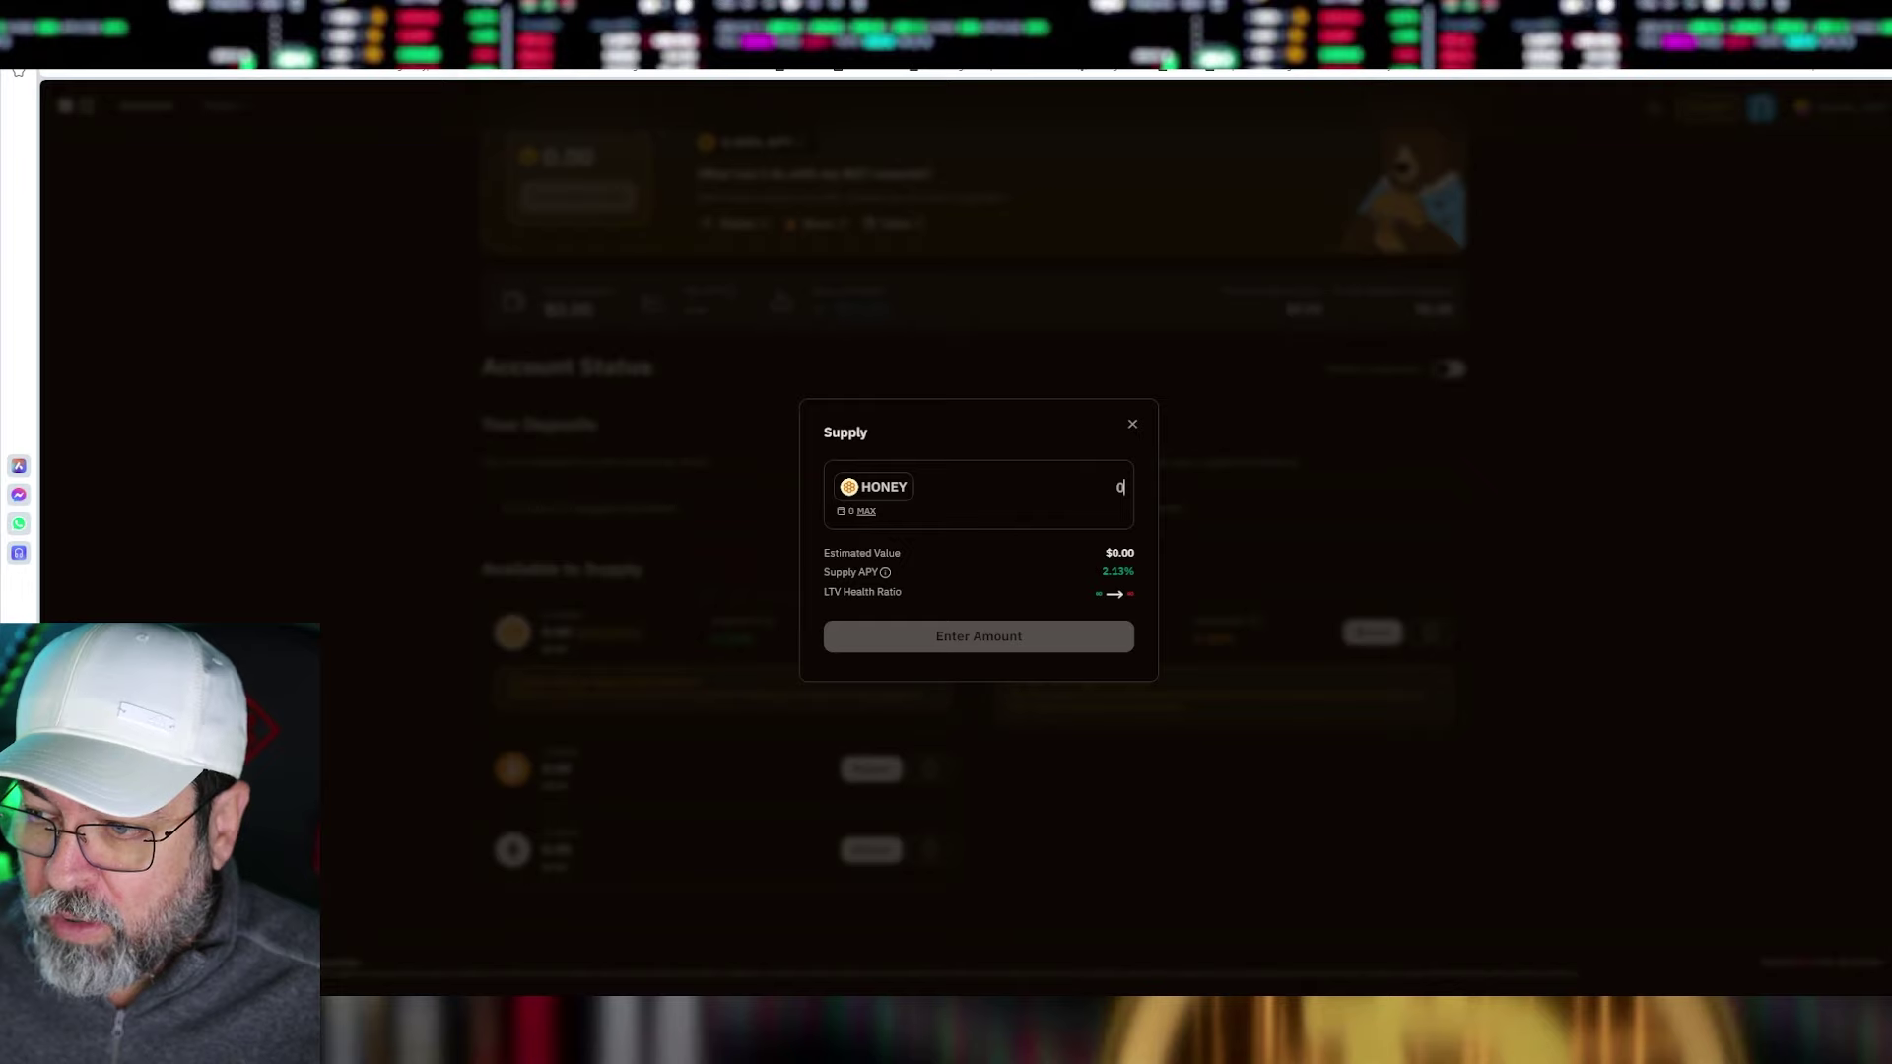
pyautogui.write('10')
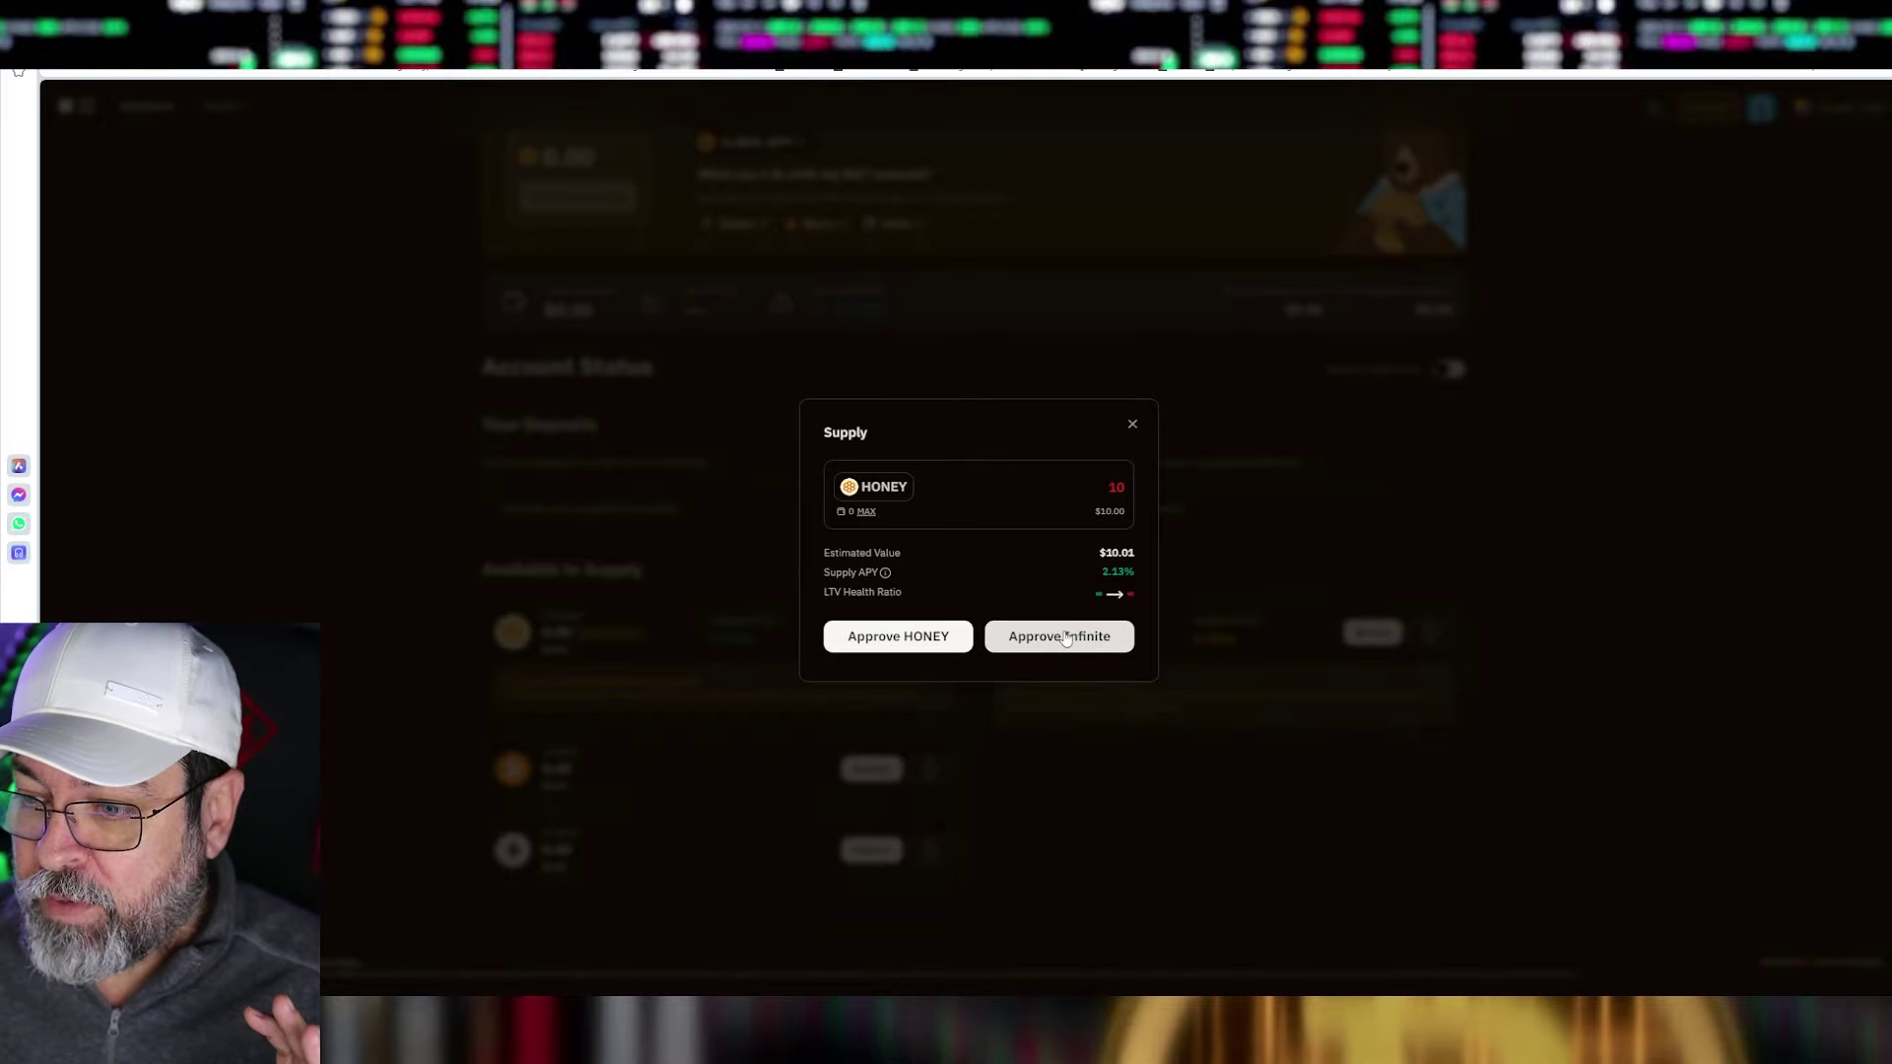
pyautogui.click(1133, 429)
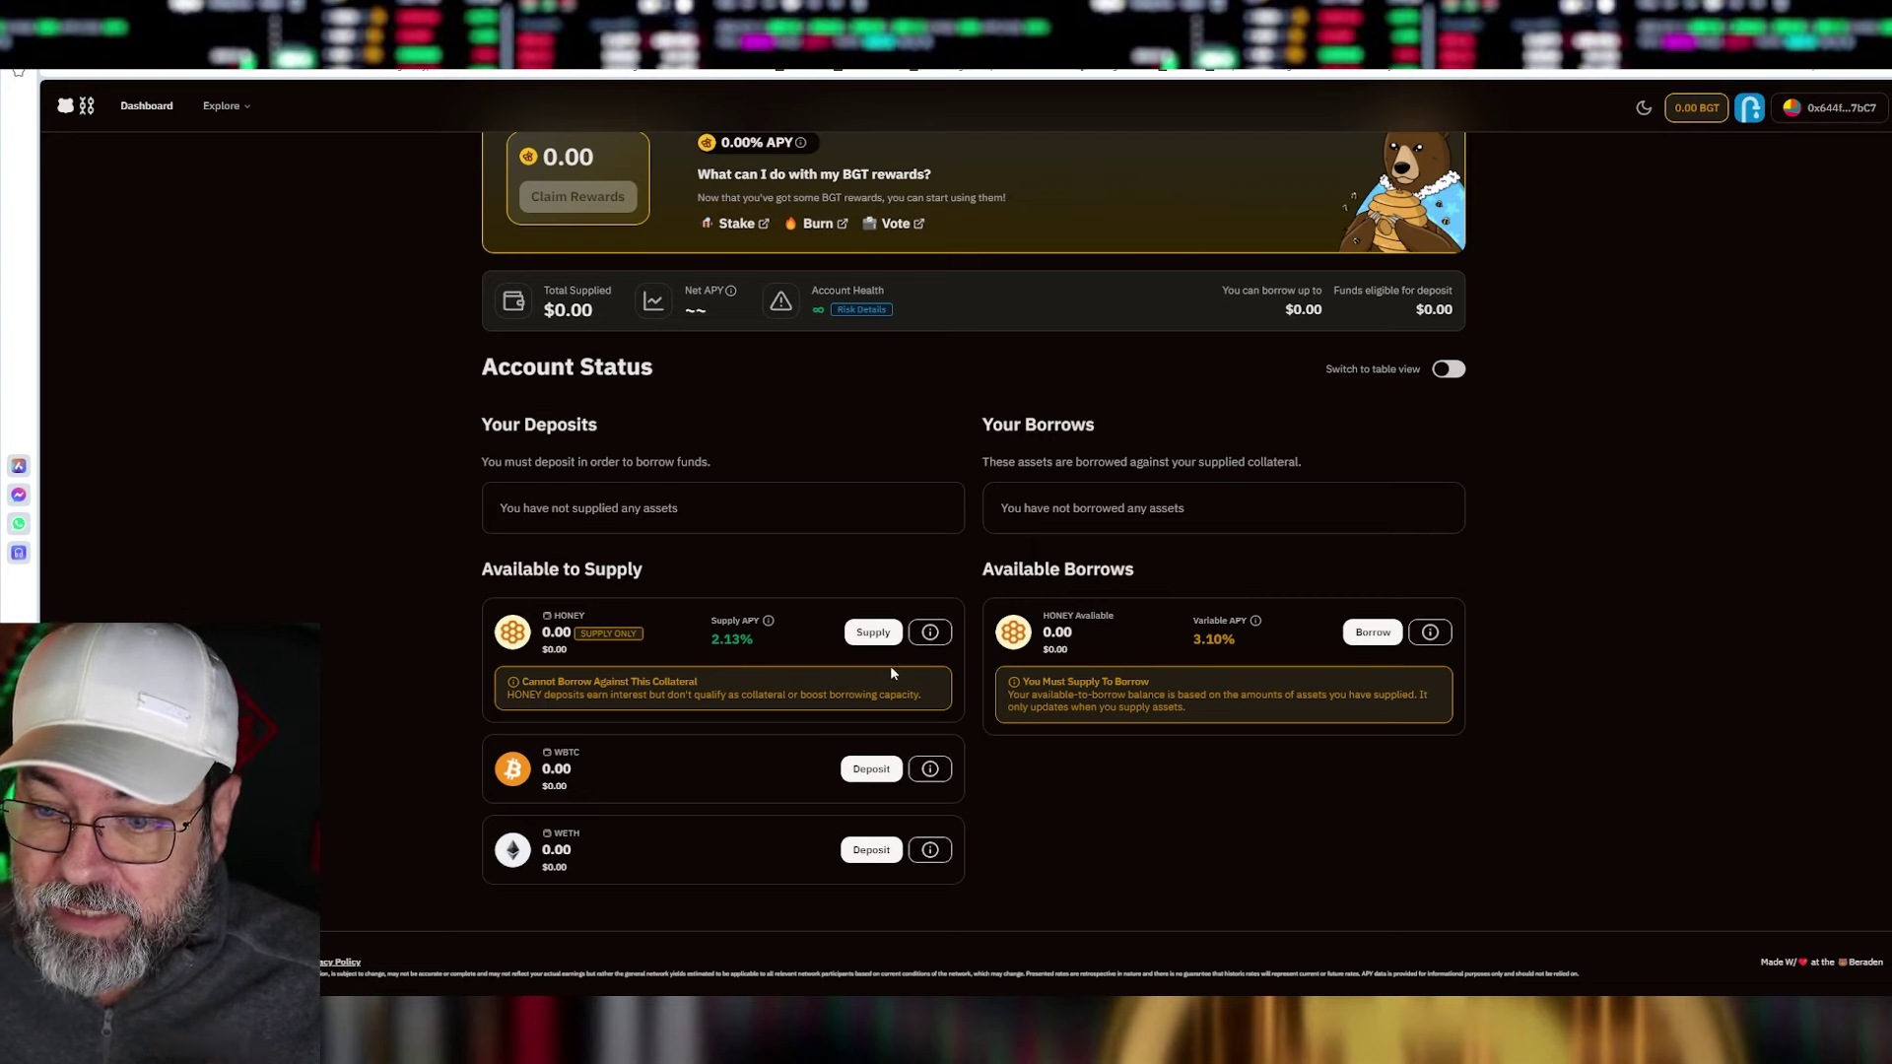
pyautogui.scroll(1, 637, 666)
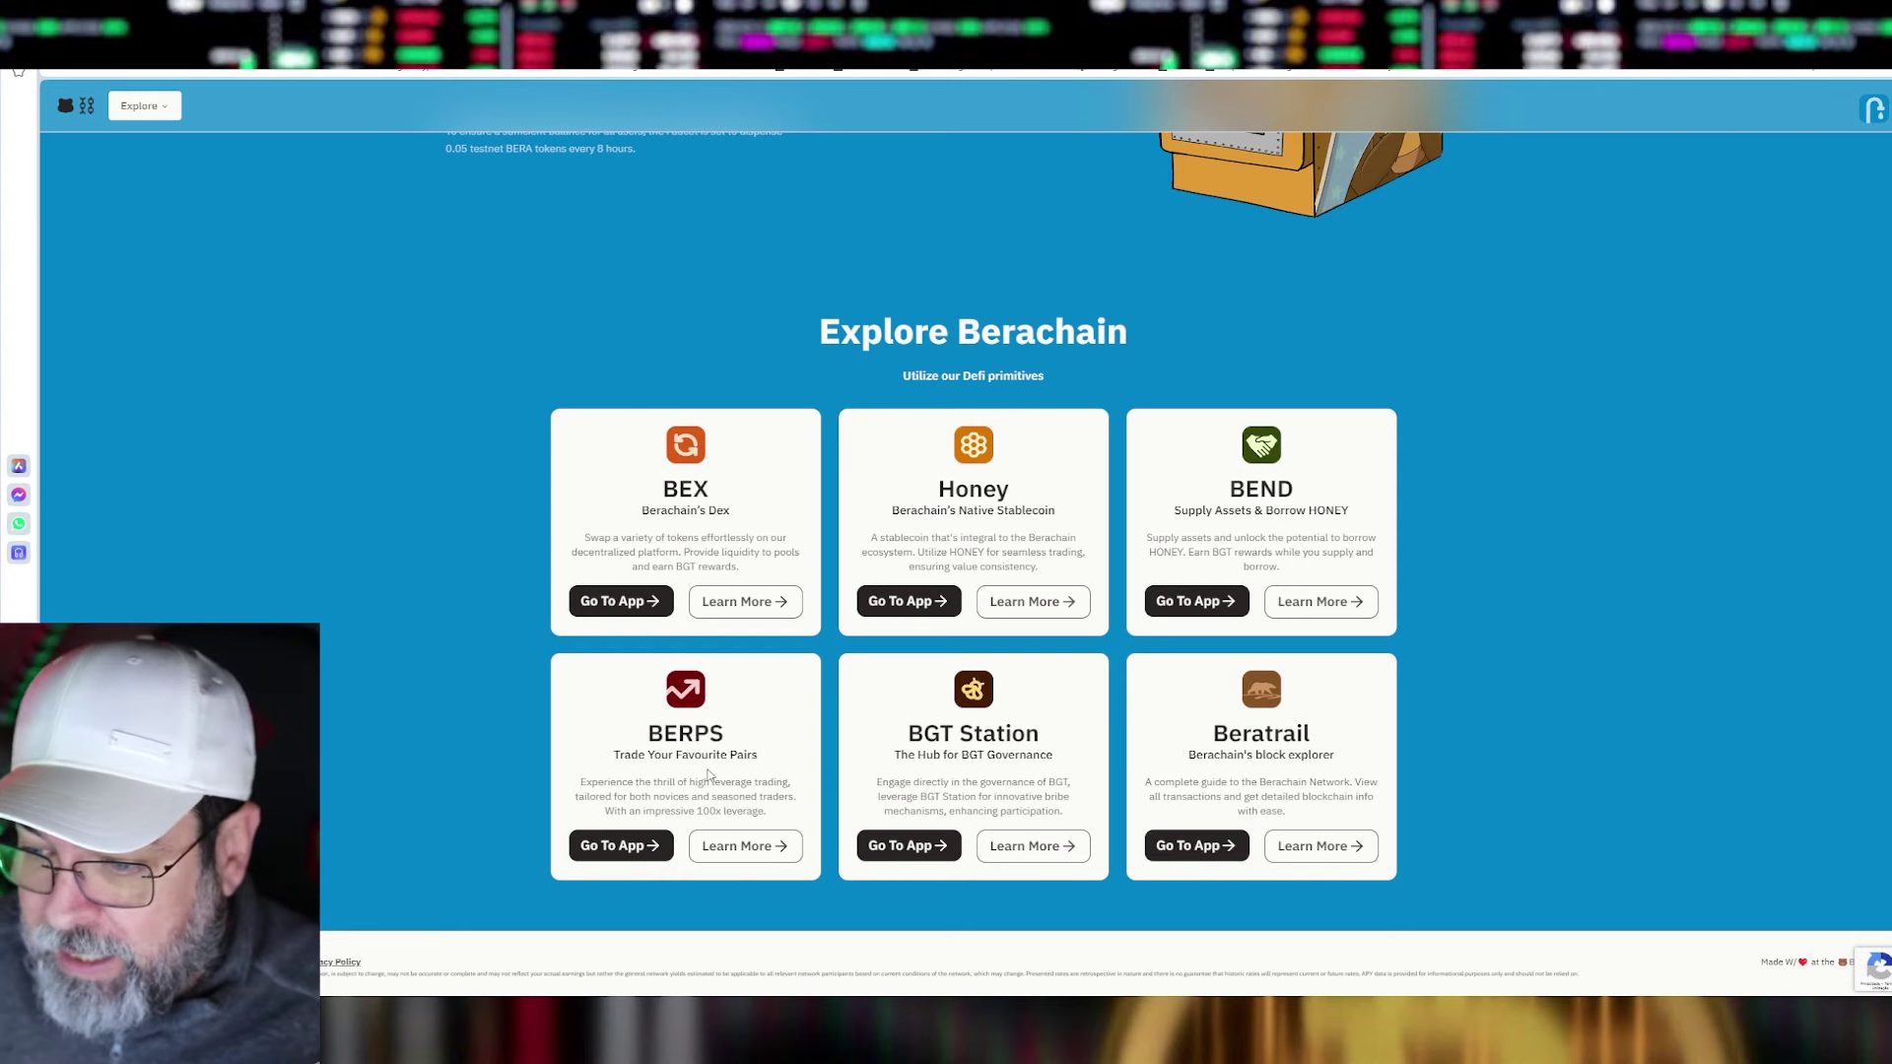
# - Open the BERPS app from the Explore Berachain section and agree to its terms of service
pyautogui.click(621, 846)
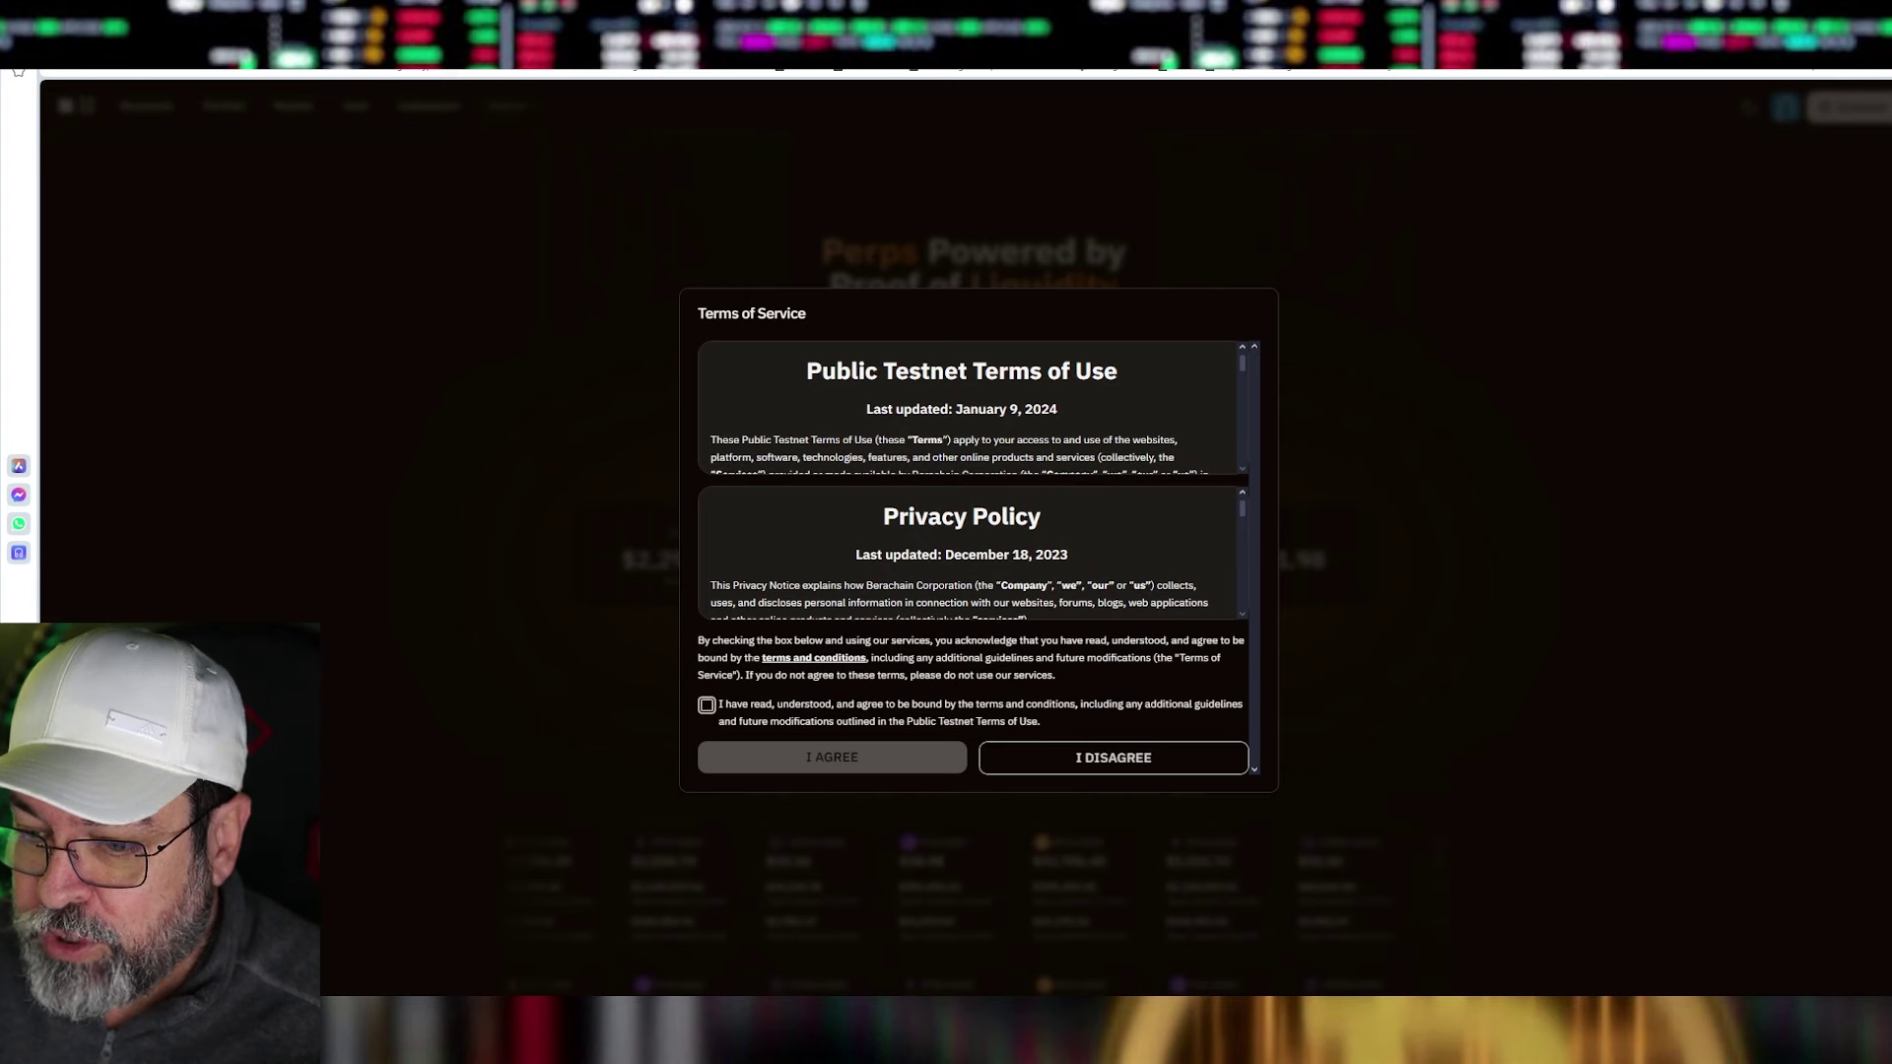
pyautogui.click(707, 706)
pyautogui.click(741, 757)
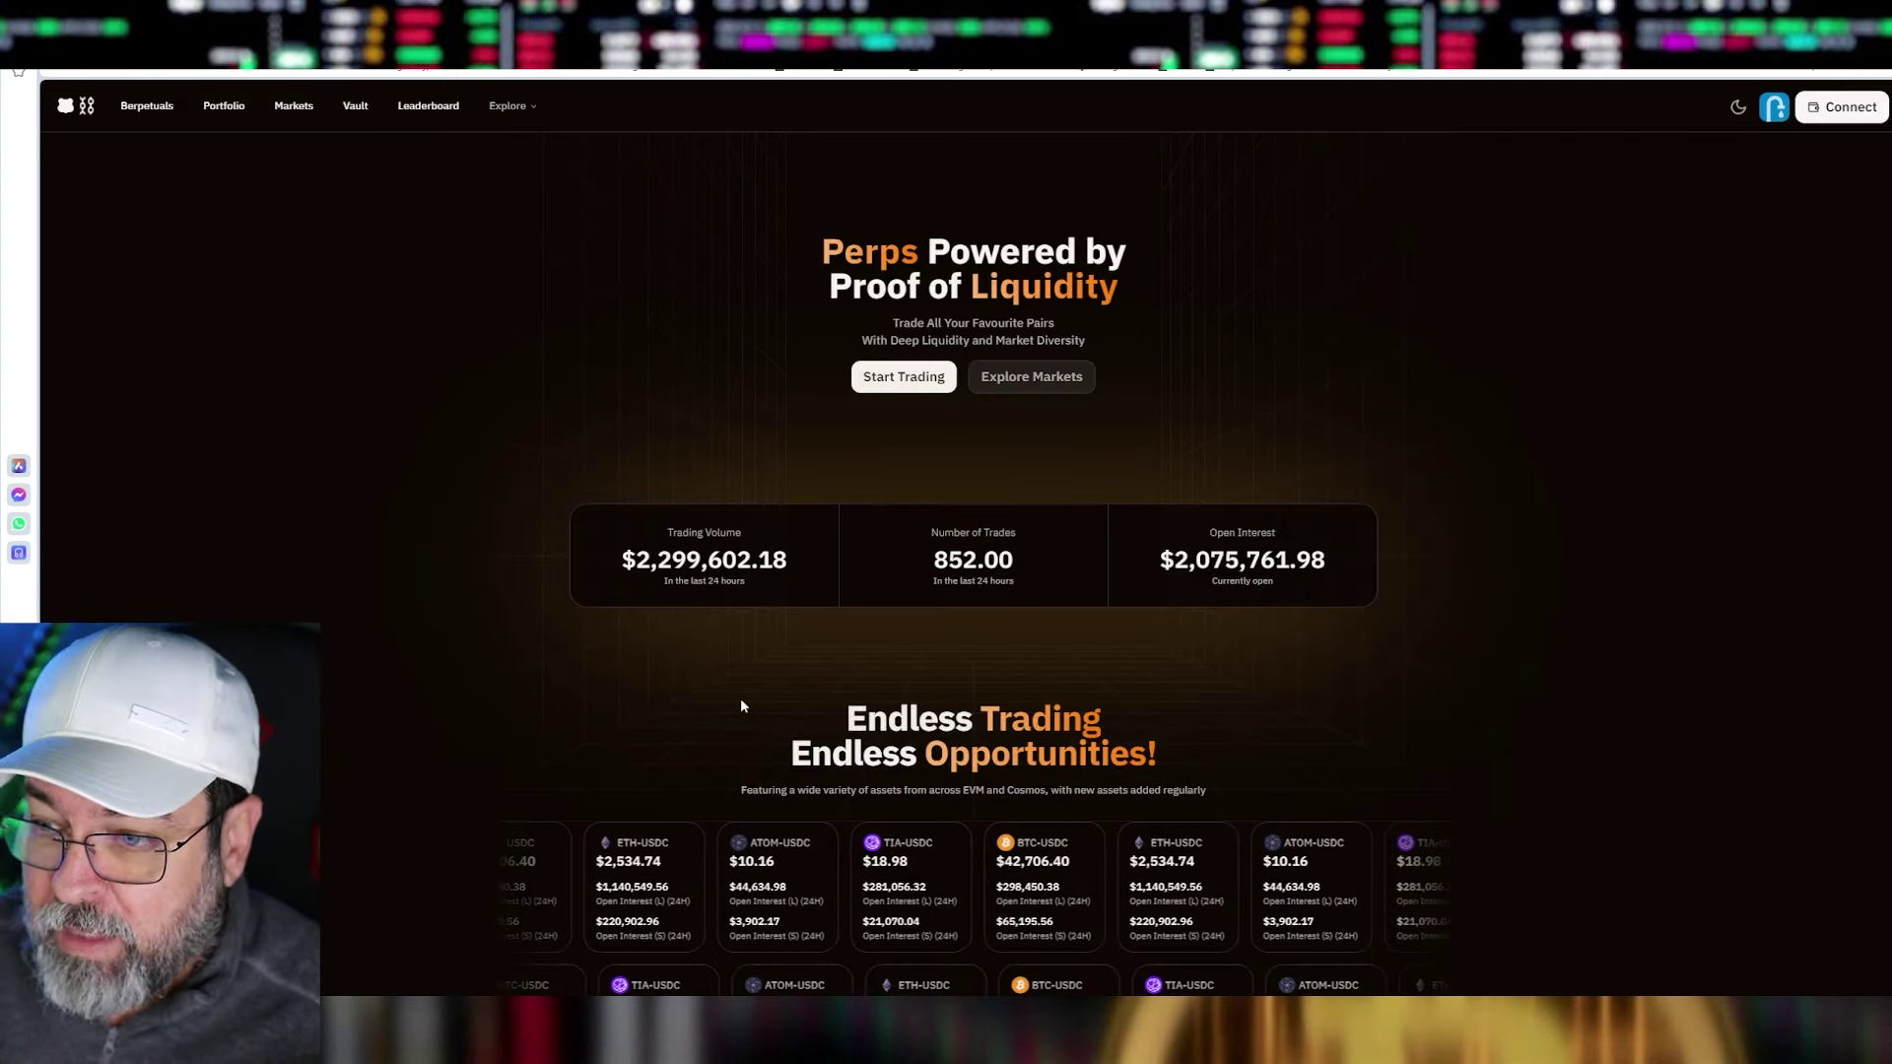
# - Open the BERPS trading page and fill in an ETH-USDC long market order with 19x leverage and 10 HONEY
pyautogui.click(924, 376)
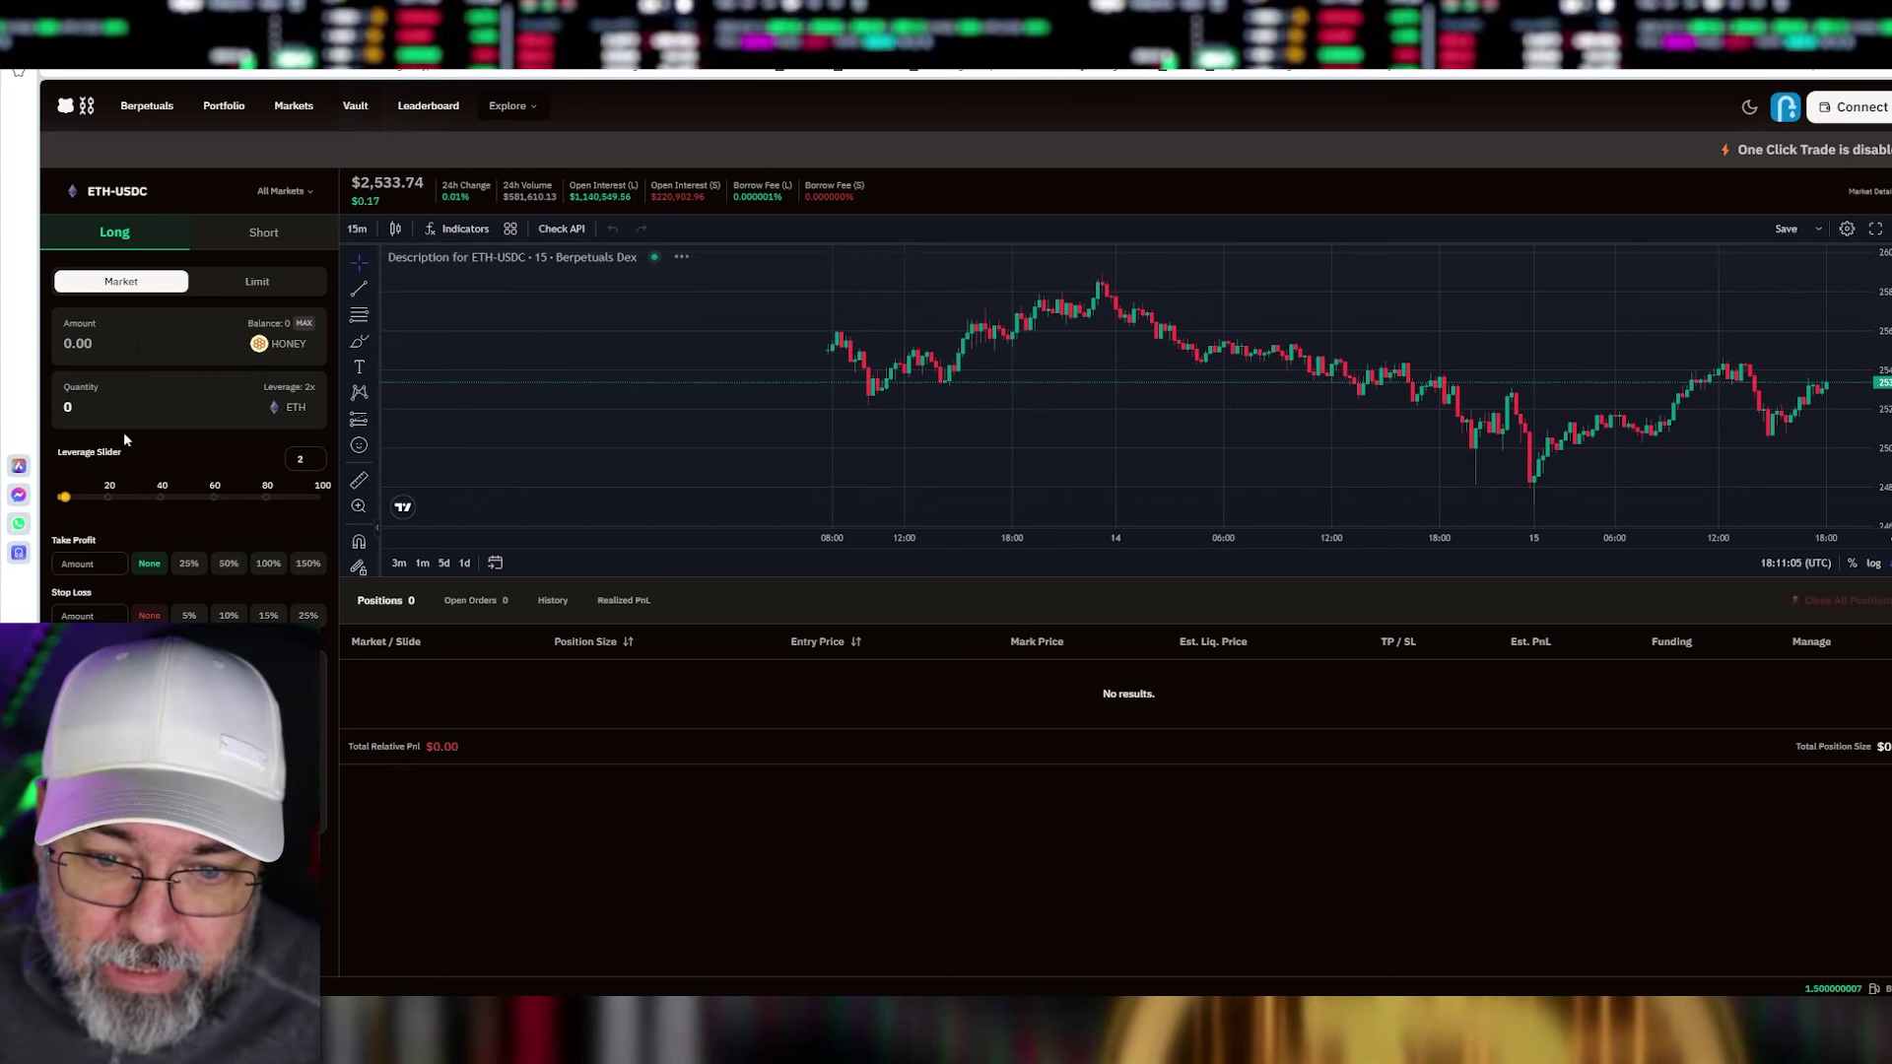
pyautogui.moveTo(64, 498); pyautogui.dragTo(109, 502)
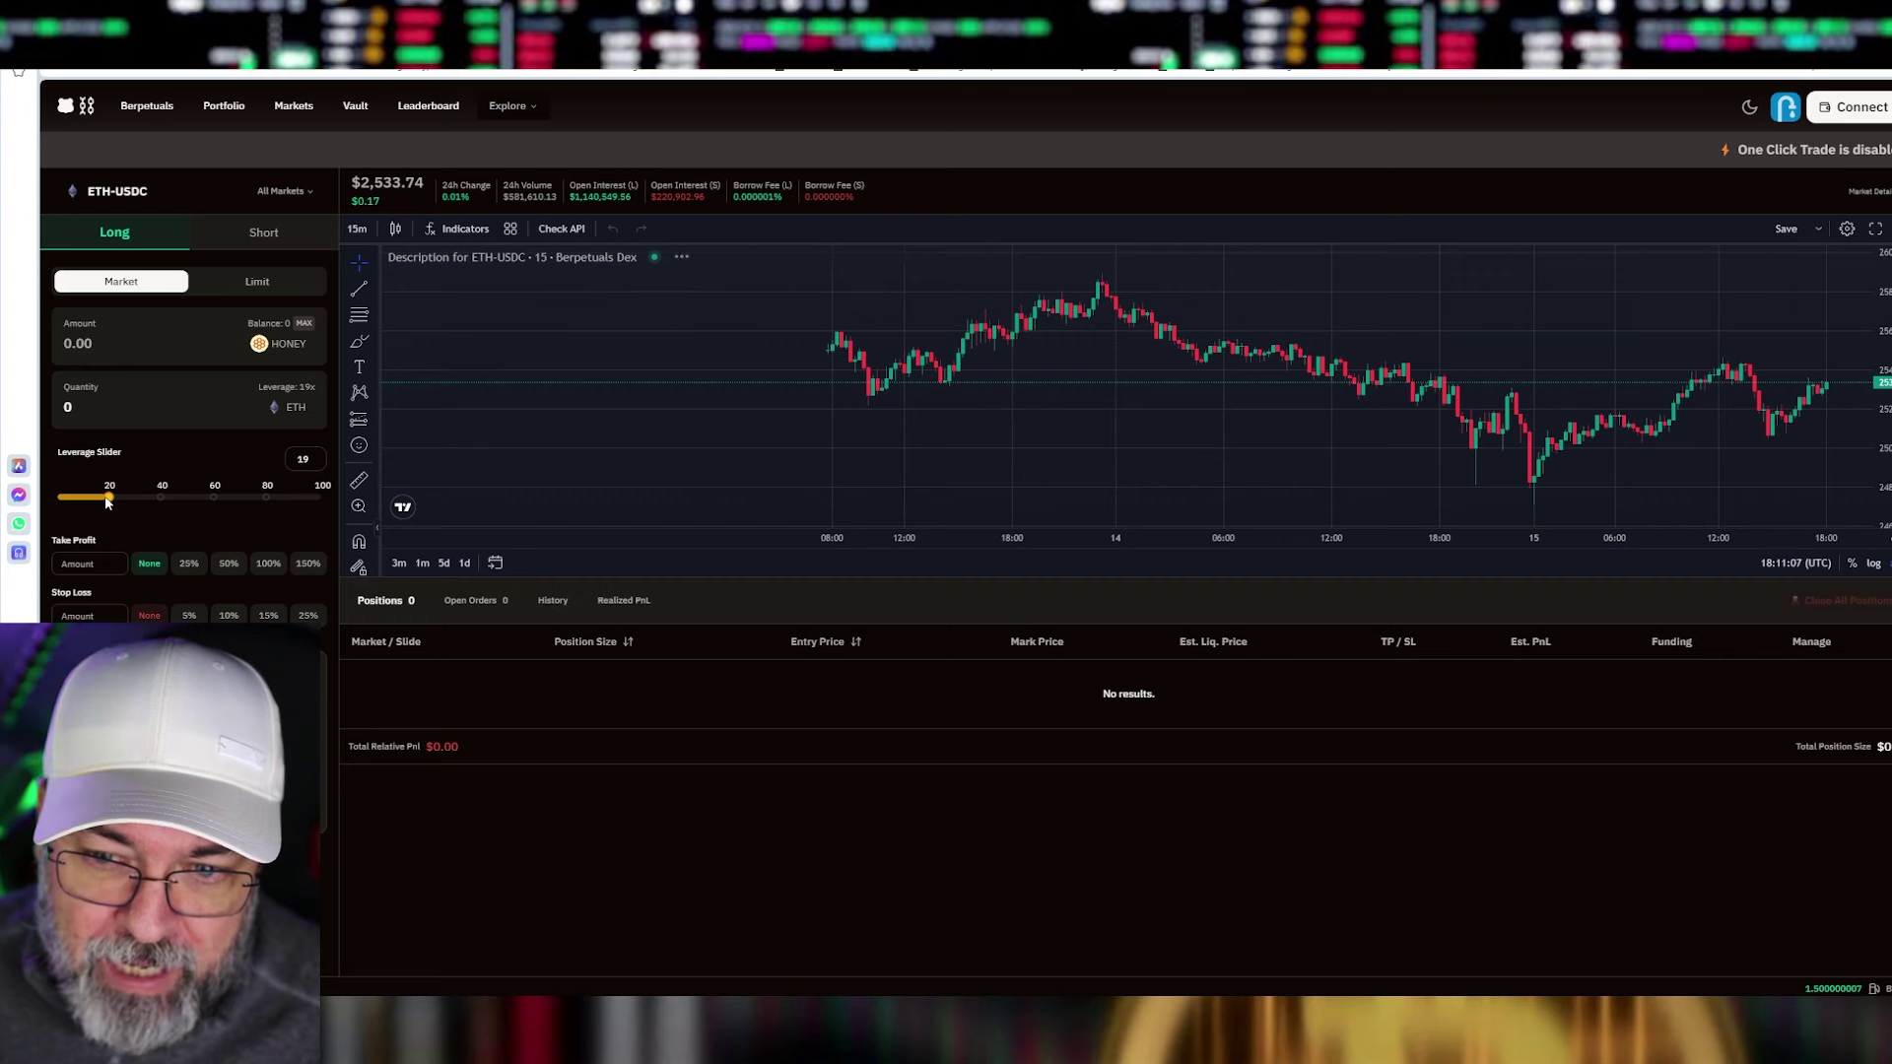
pyautogui.click(123, 344)
pyautogui.write('0.')
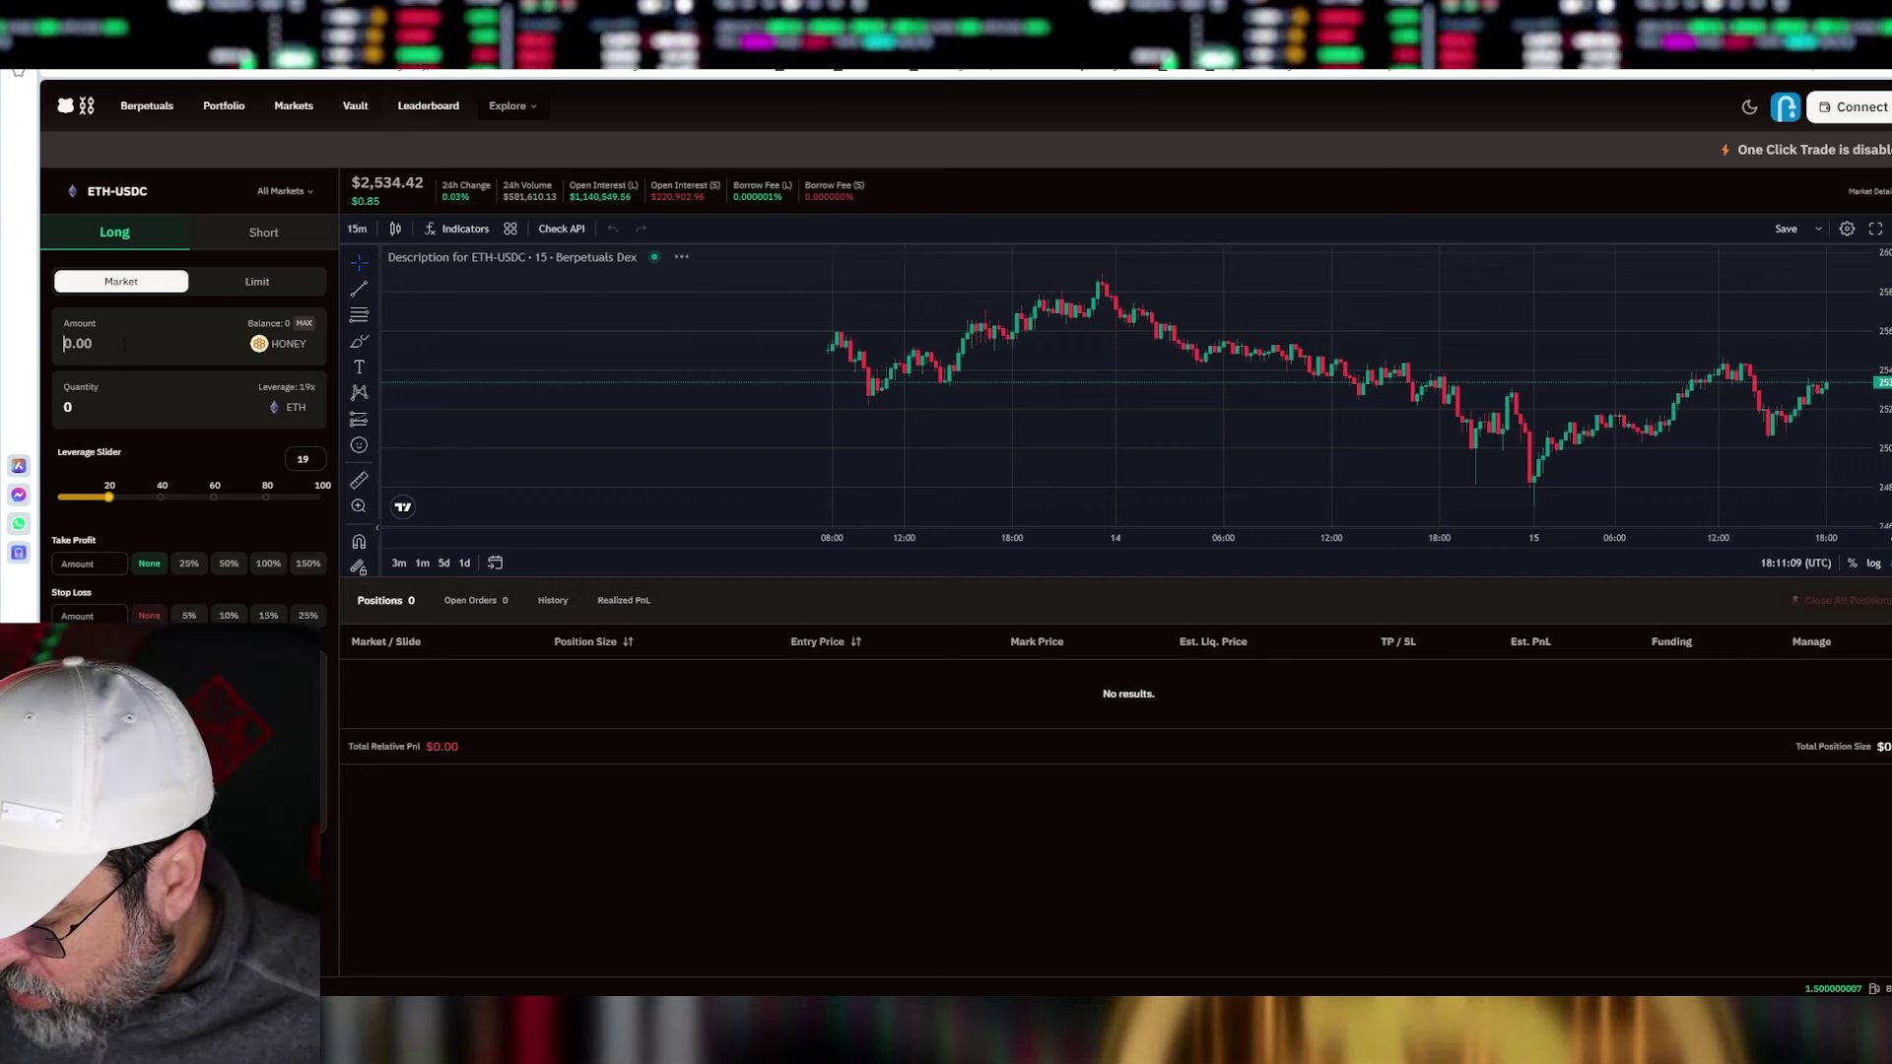
pyautogui.press('BackSpace')
pyautogui.press('BackSpace')
pyautogui.write('10')
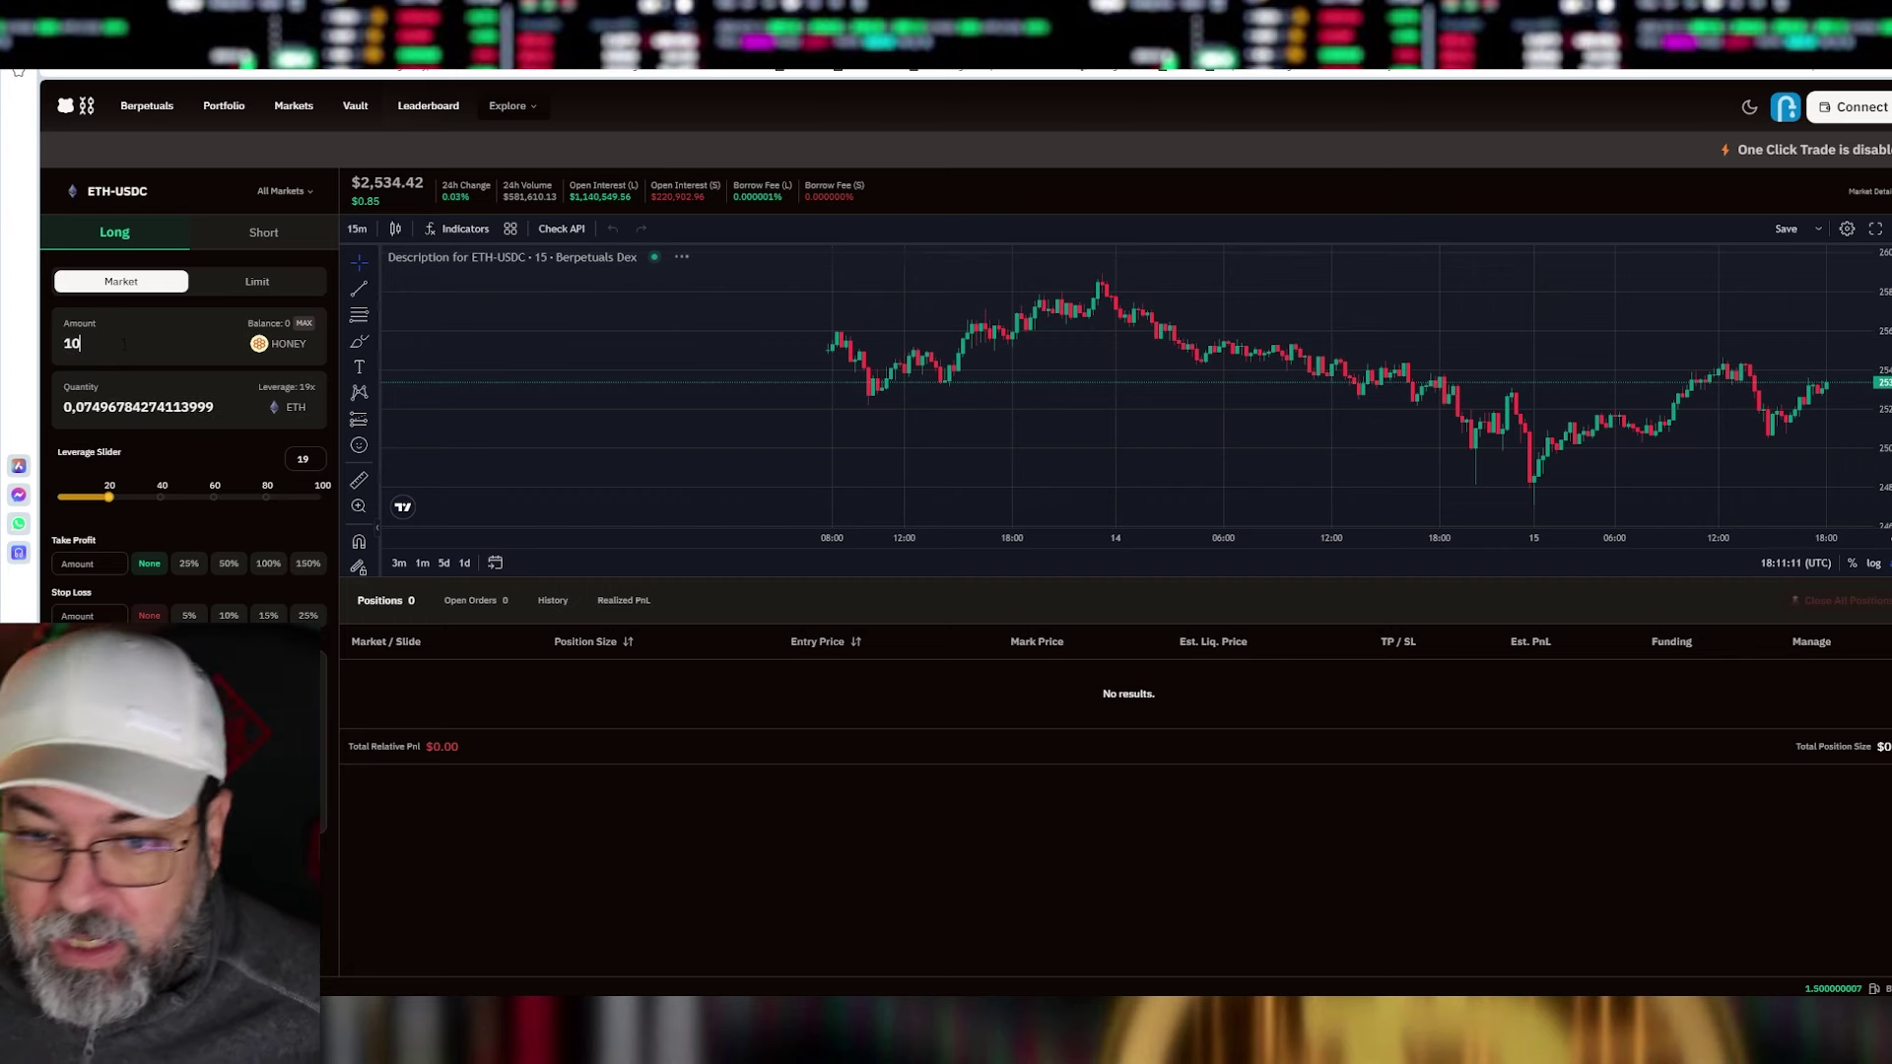